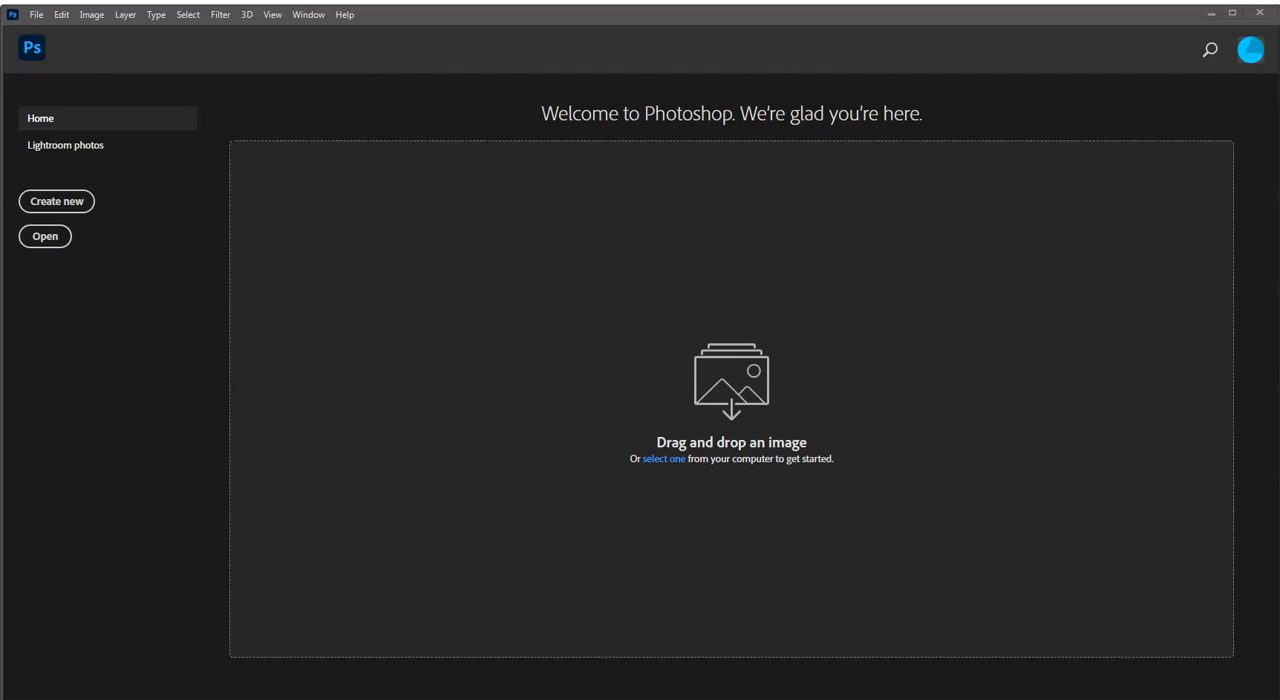
Step: Switch to the browser to view the practice images listed in the course module, and return to Photoshop
key(alt+Tab)
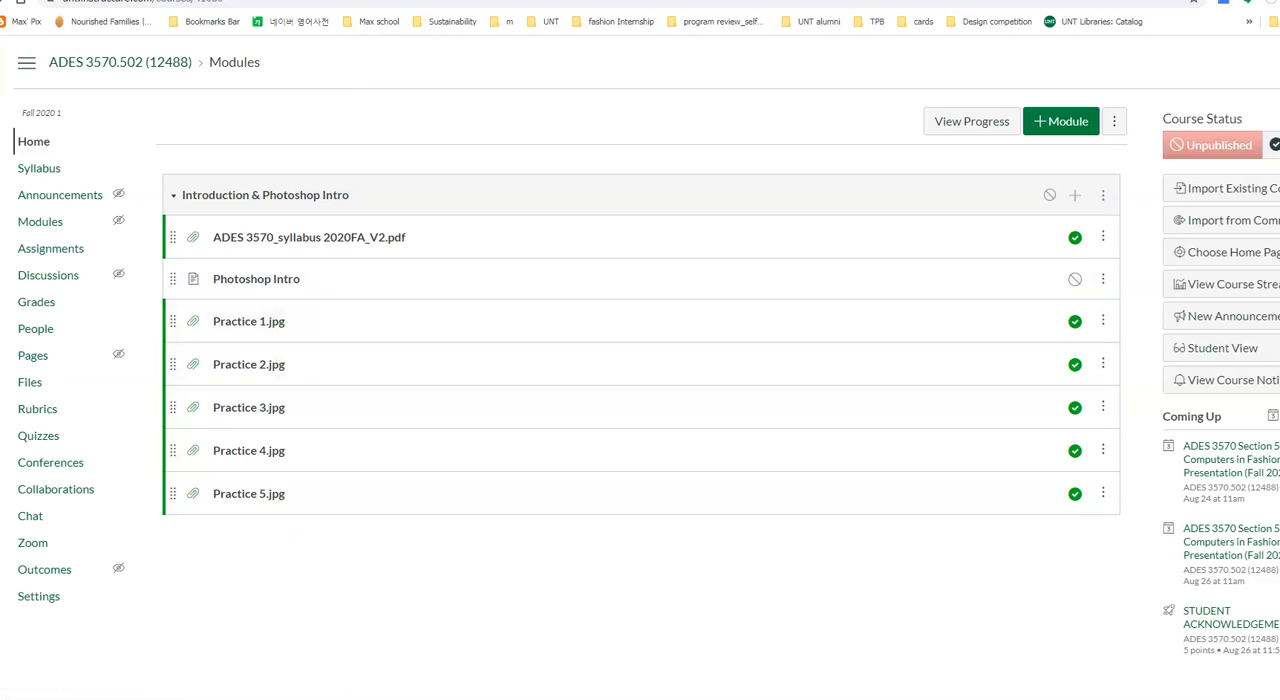
key(alt+Tab)
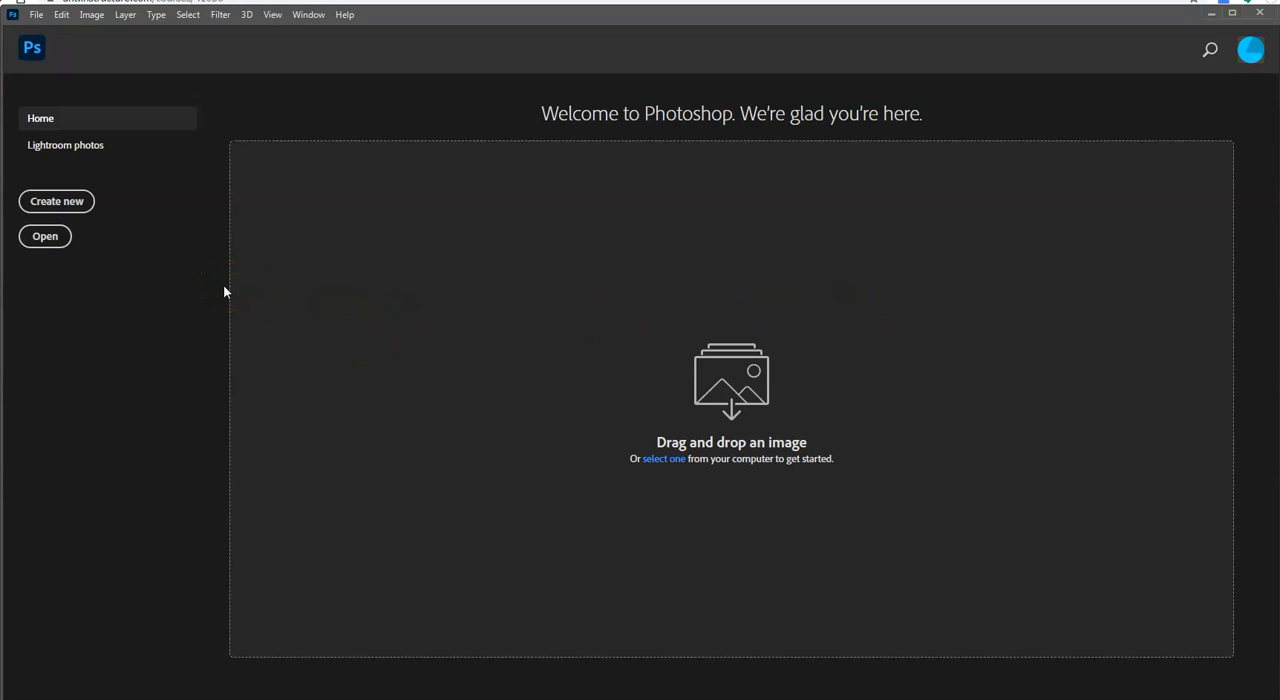
Step: Create a portrait document 8.5 × 11 inches at 300 pixels/inch in 8-bit RGB Color with a white background
click(82, 206)
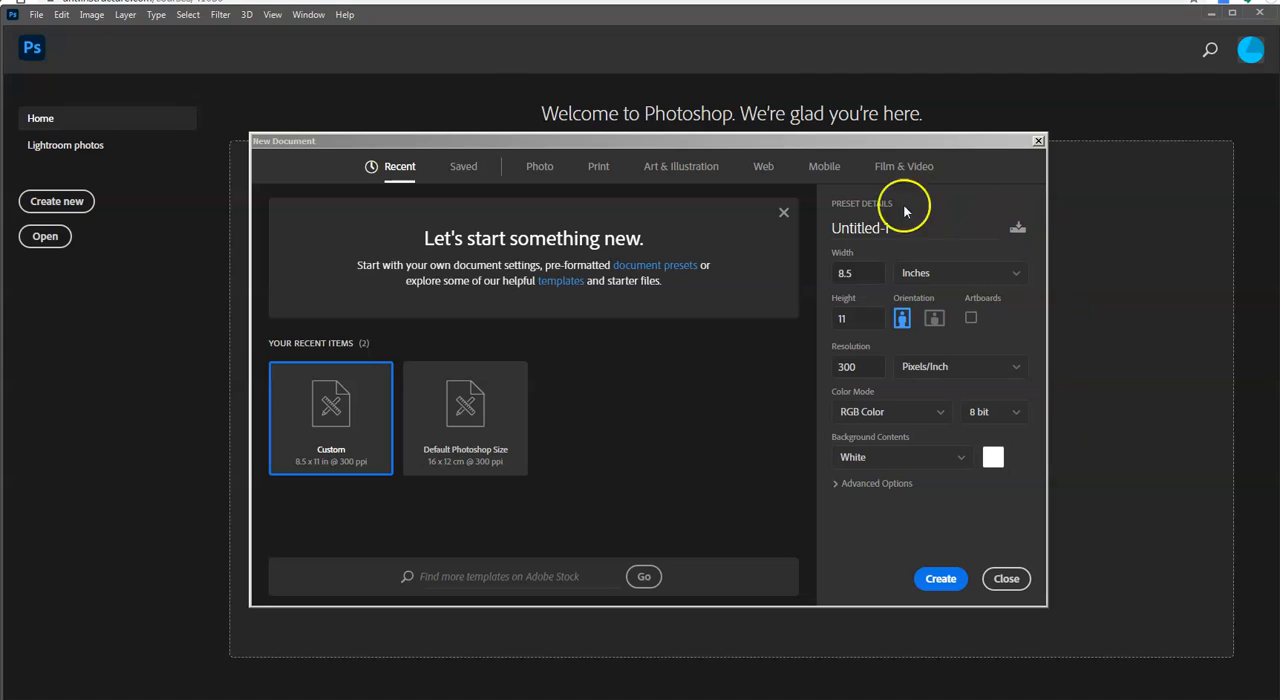
click(971, 276)
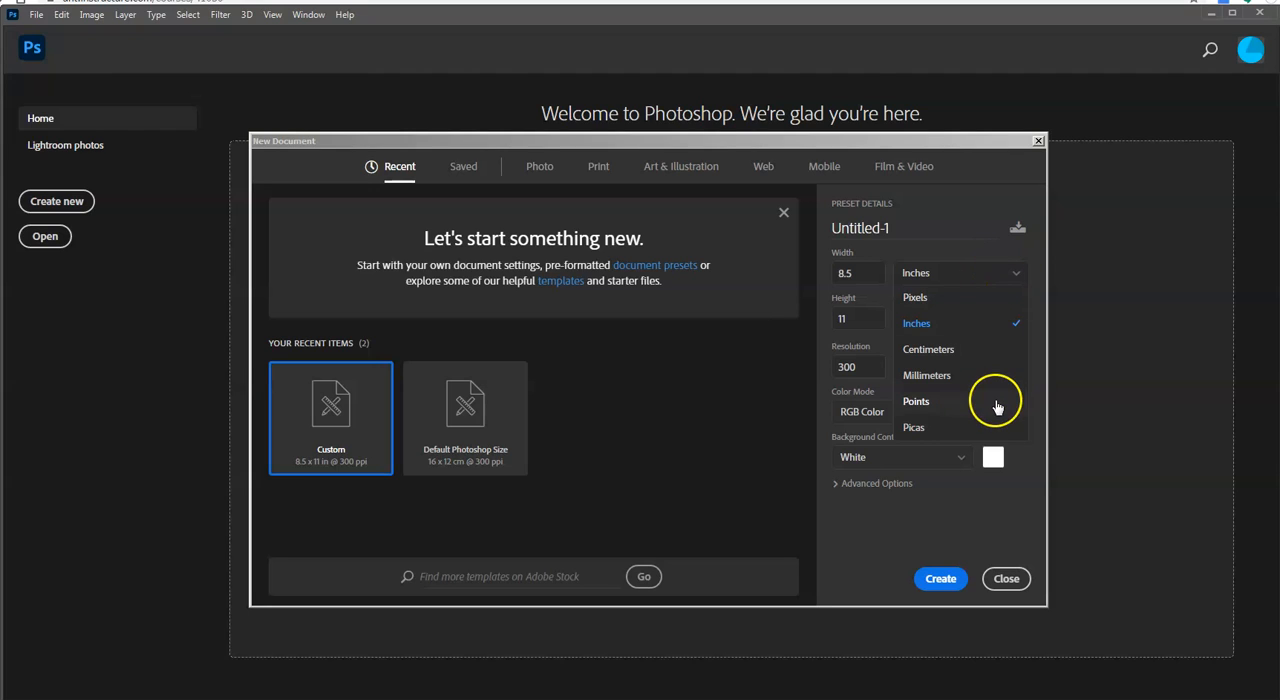
click(933, 324)
click(867, 272)
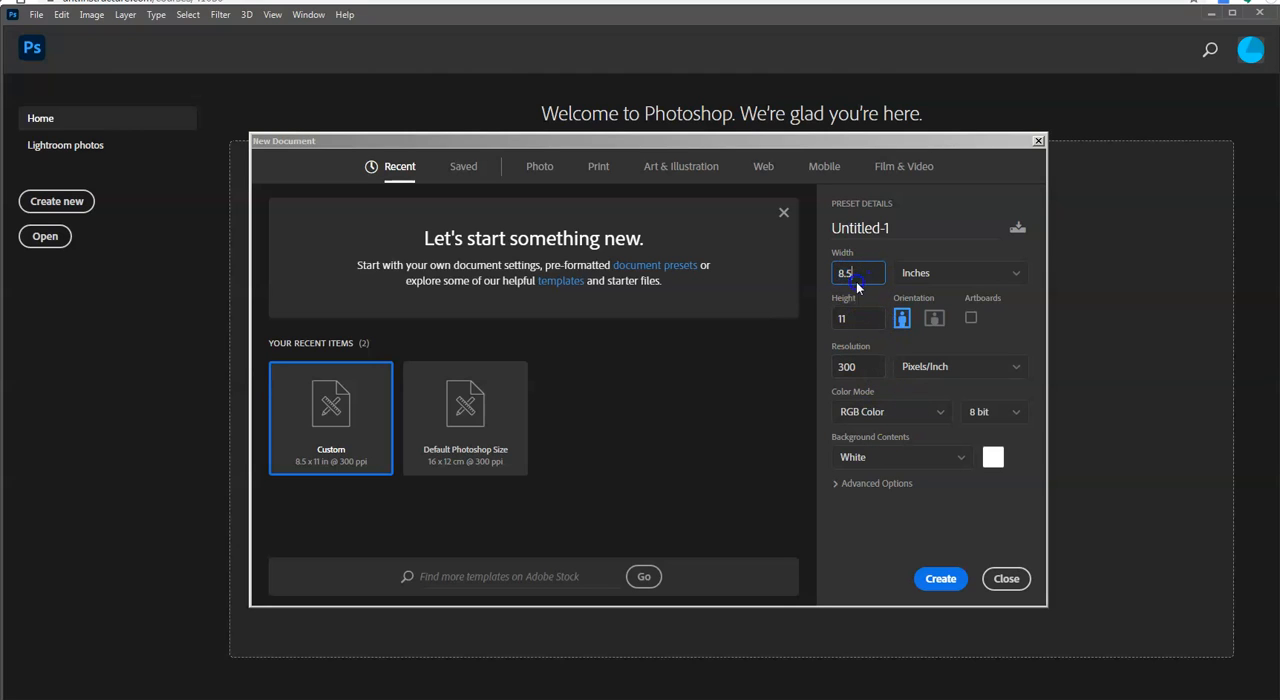
click(860, 319)
click(860, 366)
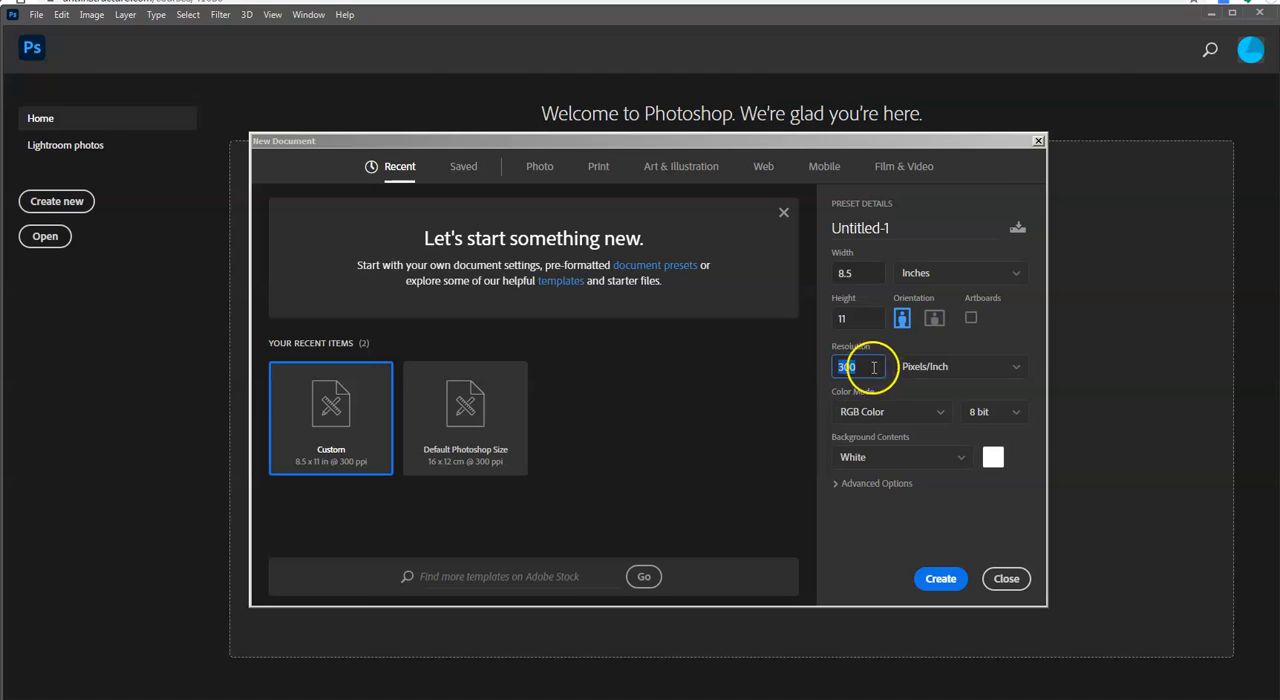
click(838, 366)
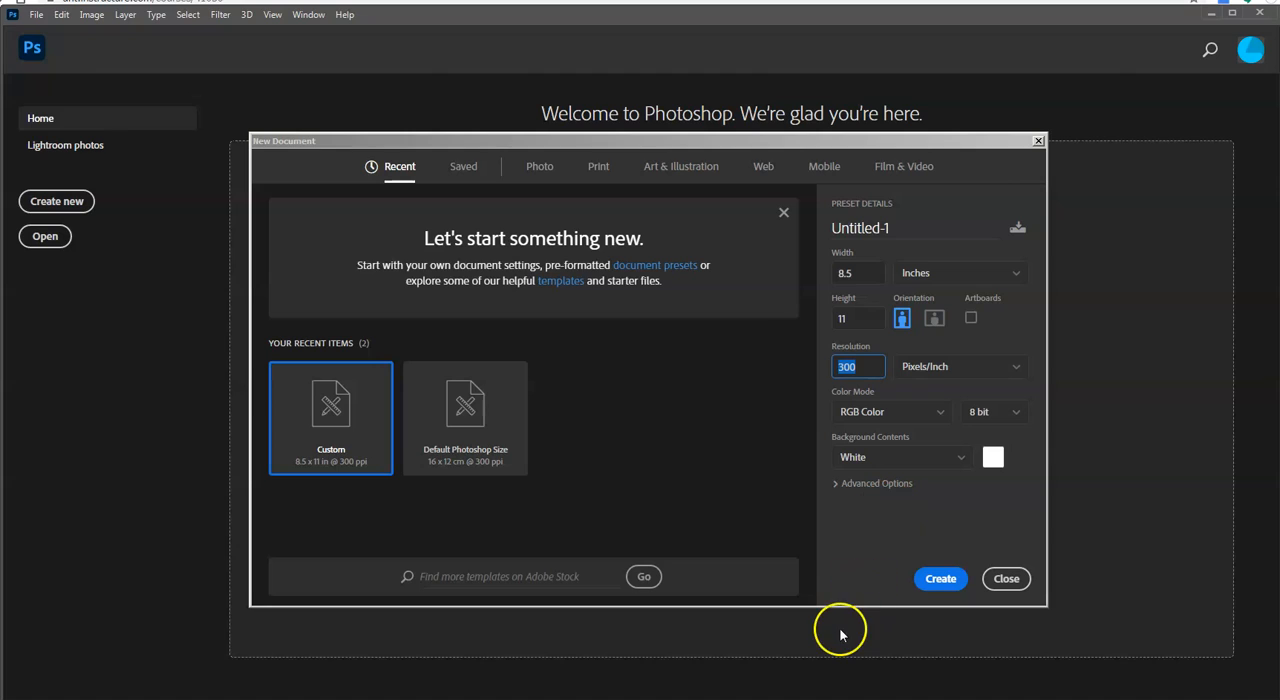
click(798, 372)
click(874, 369)
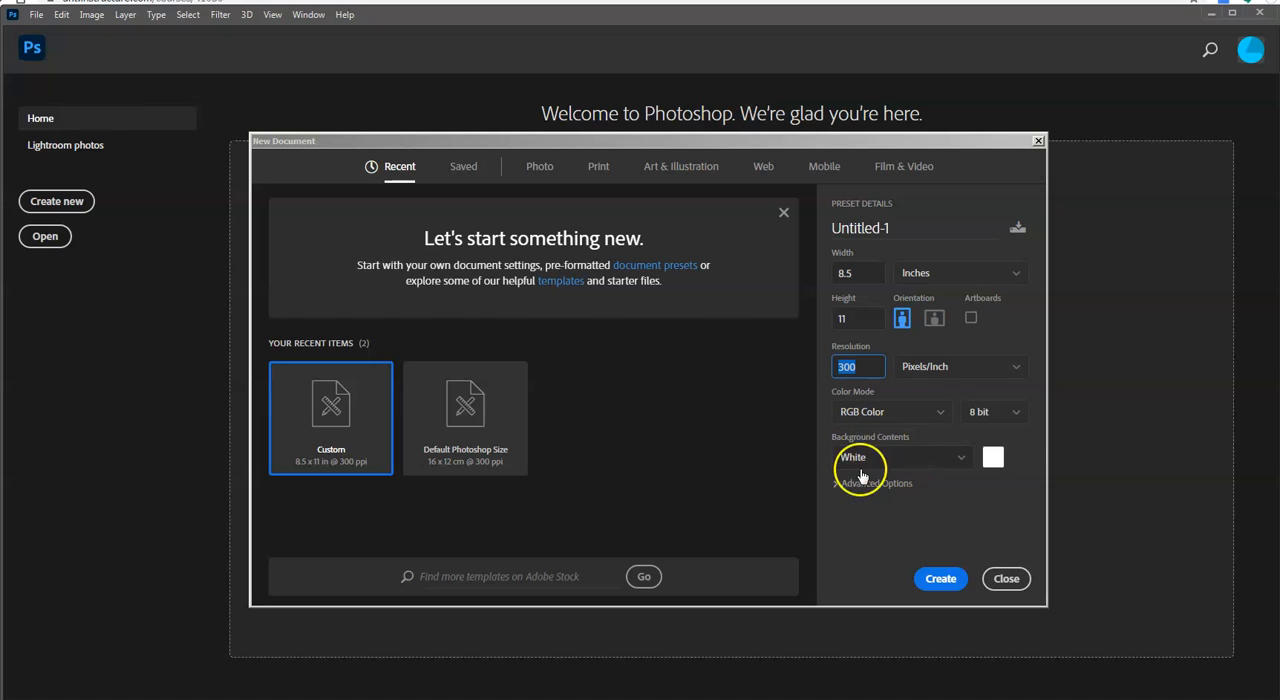
click(942, 579)
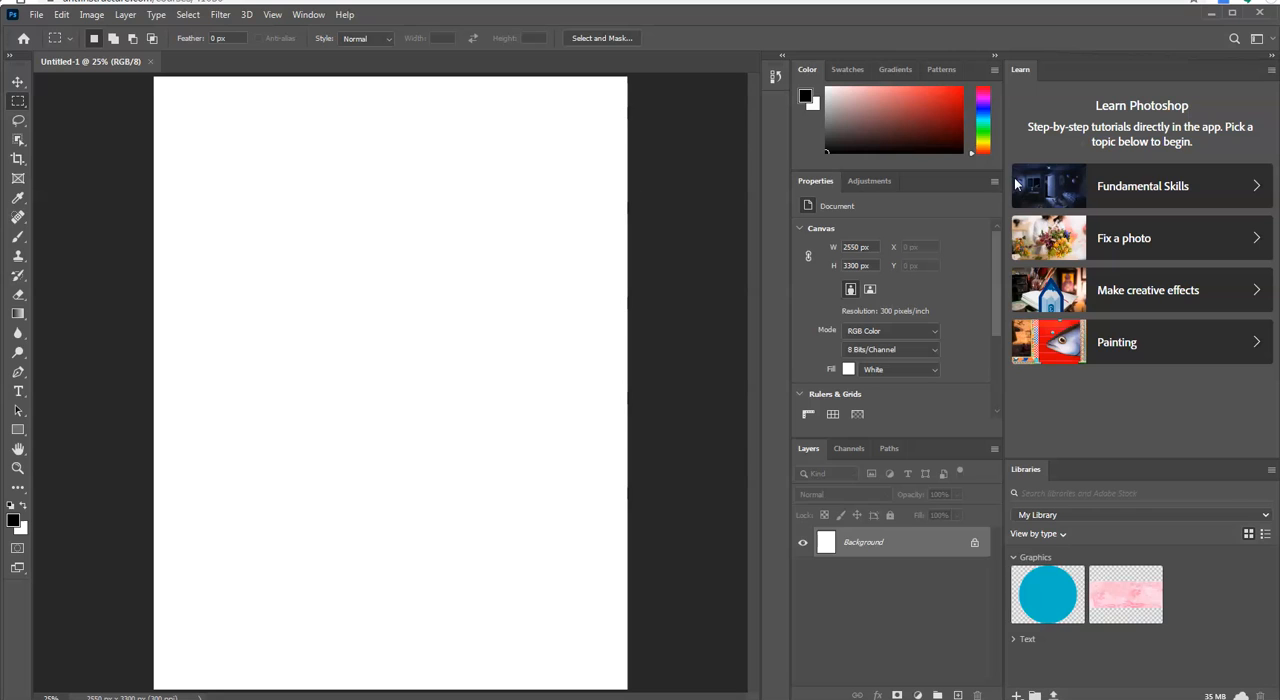
Step: Zoom in on the blank page one level and fit it back to the screen
click(273, 15)
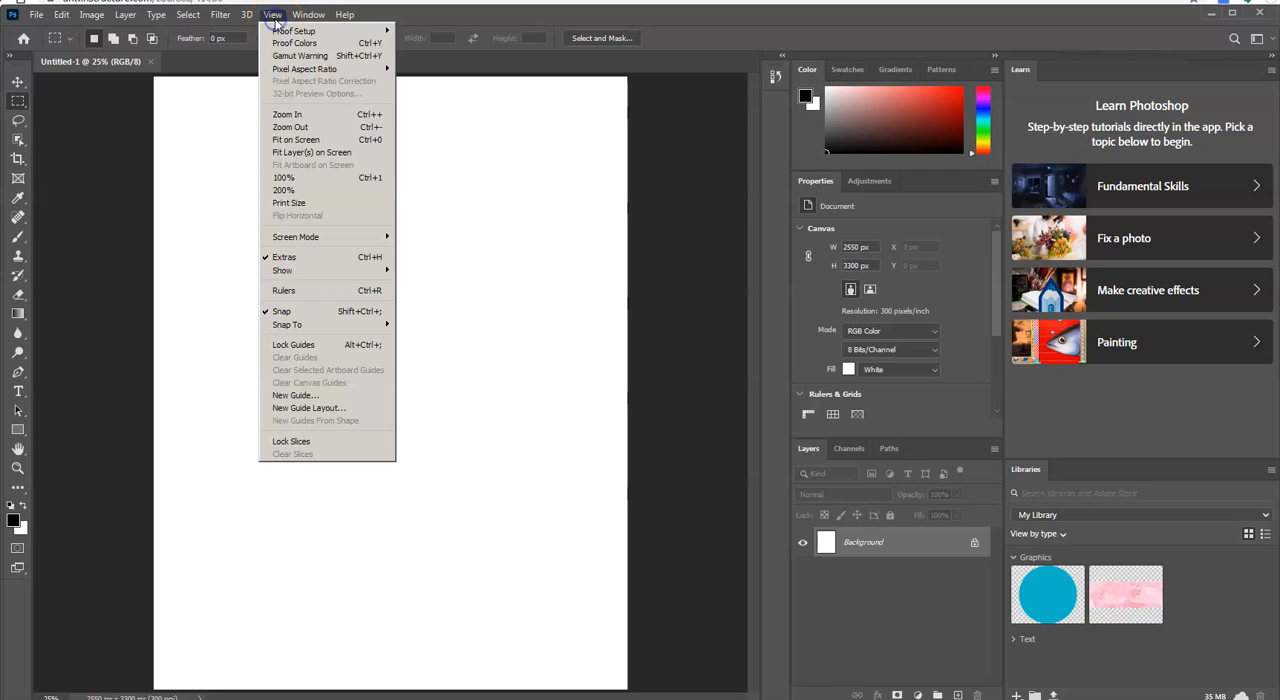
click(327, 112)
click(273, 14)
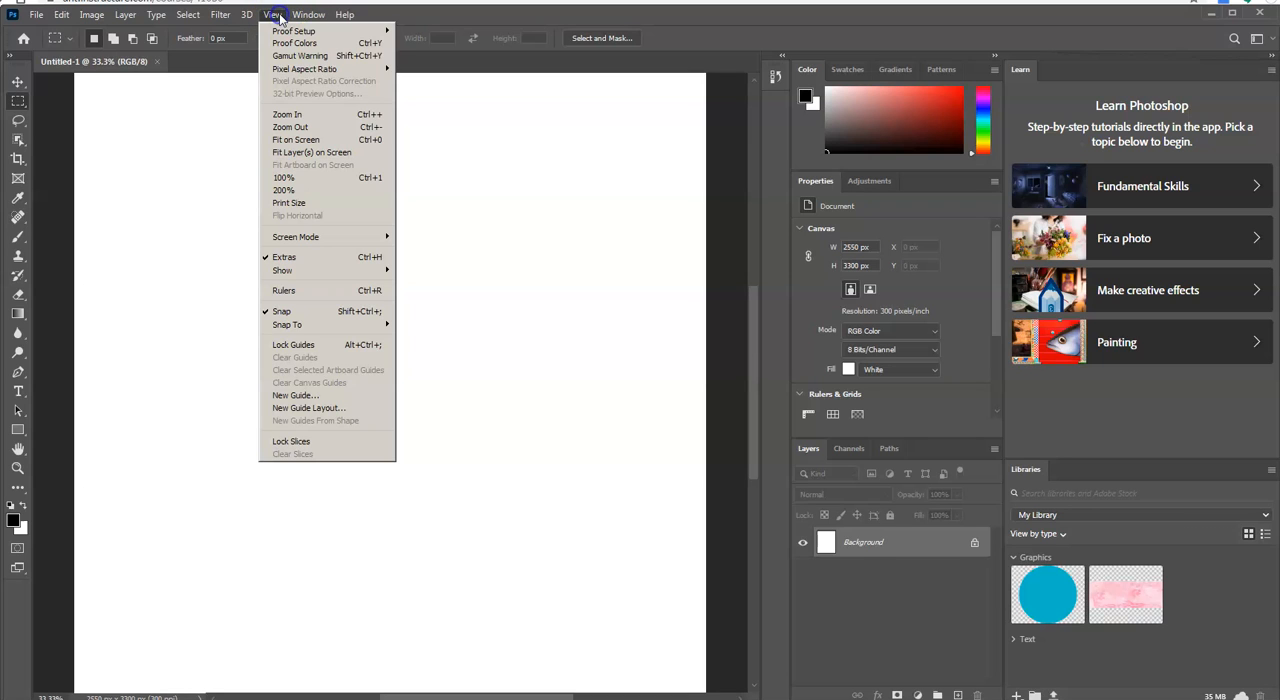
click(313, 140)
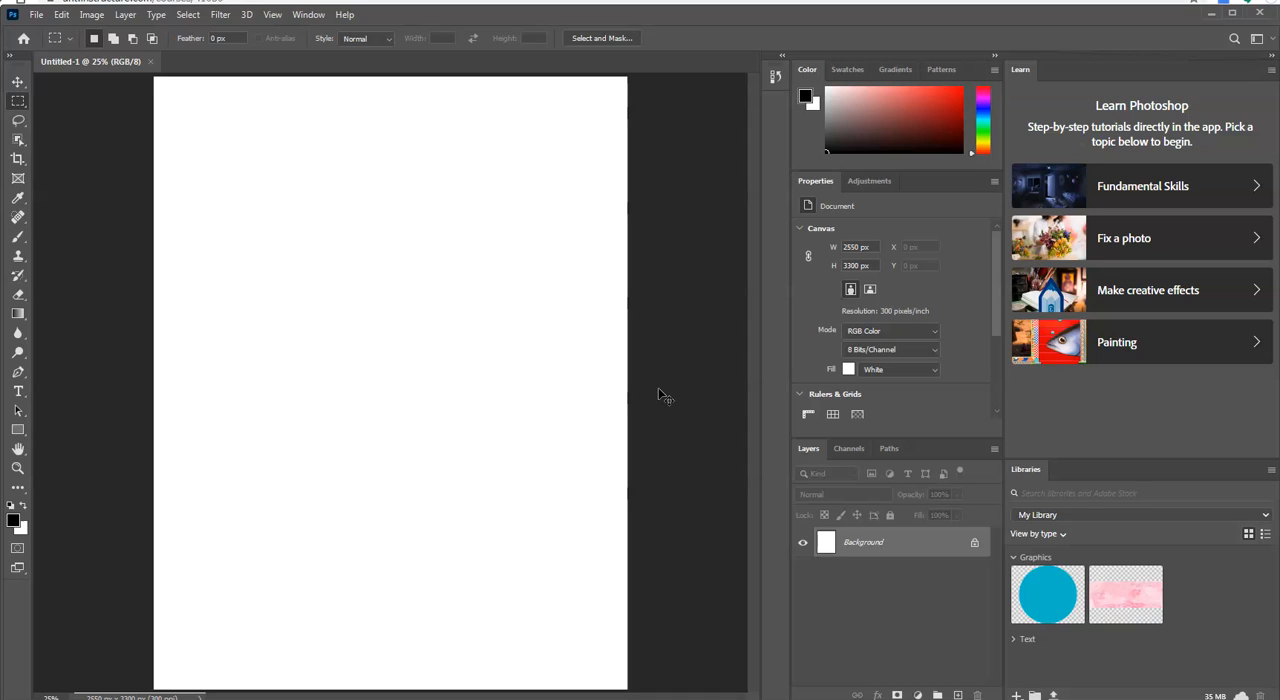
Step: Zoom the blank page in and out several times between 16.7% and 50%, ending at 25%
key(ctrl+plus)
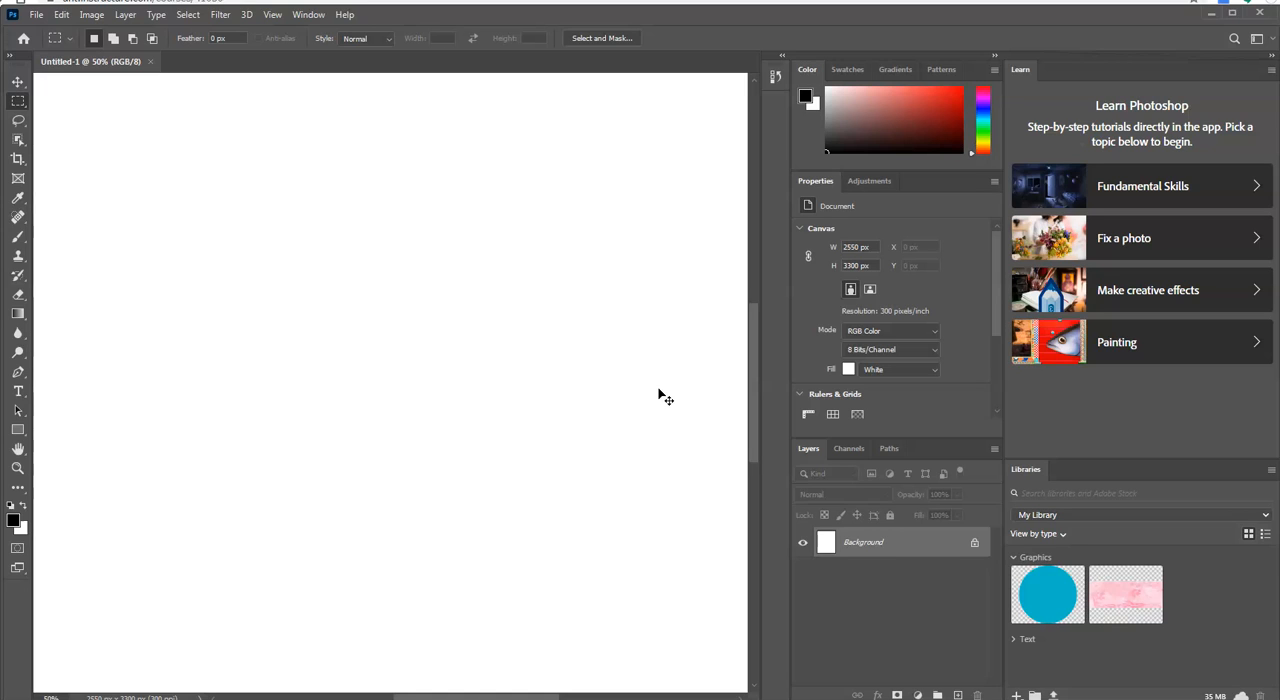
key(ctrl+minus)
key(ctrl+minus)
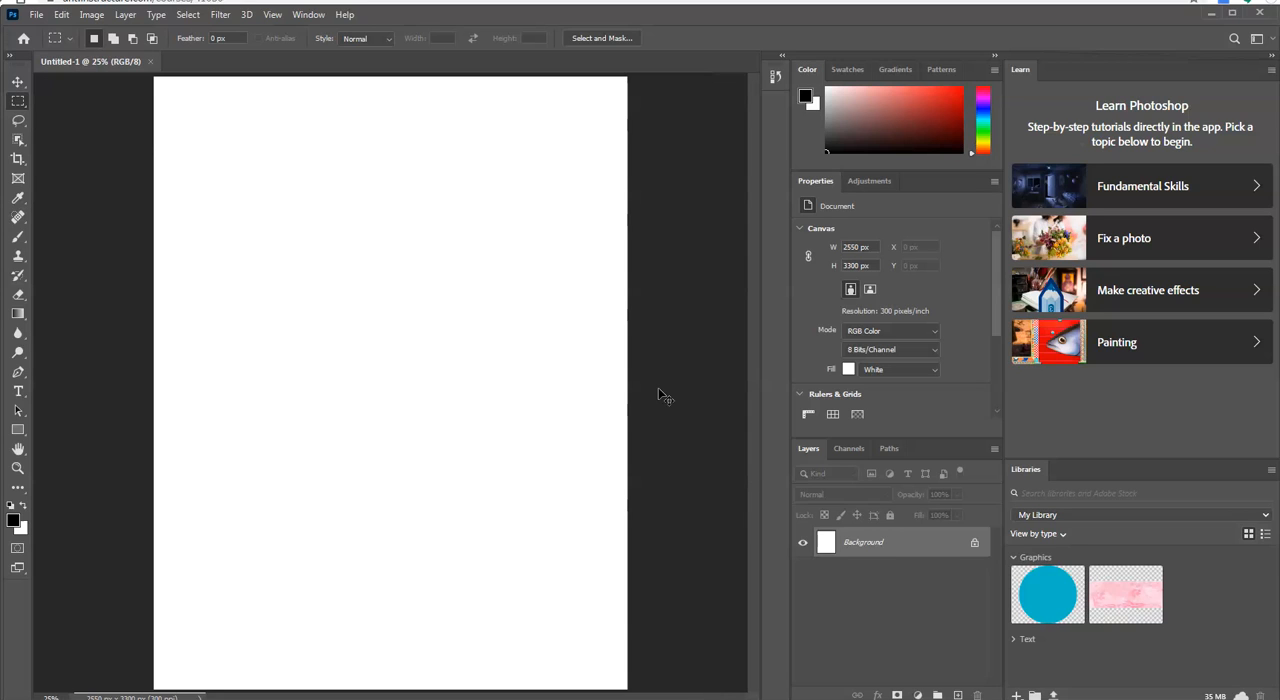
key(ctrl+minus)
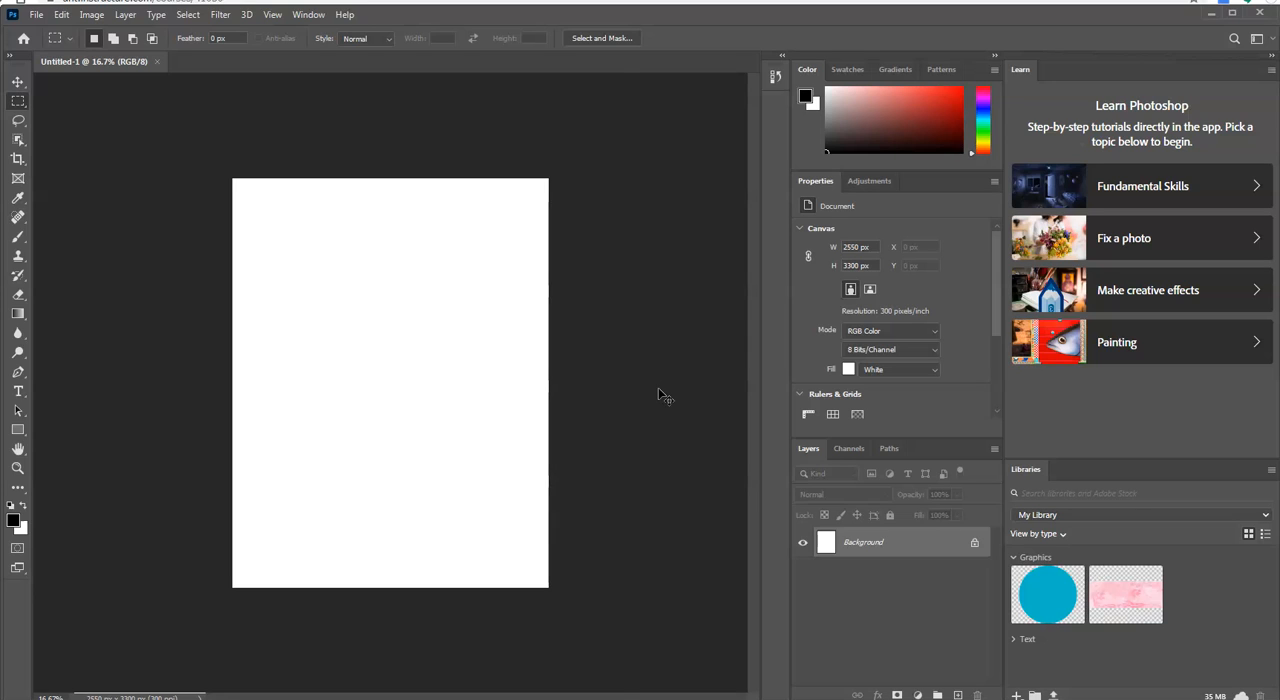
key(ctrl+plus)
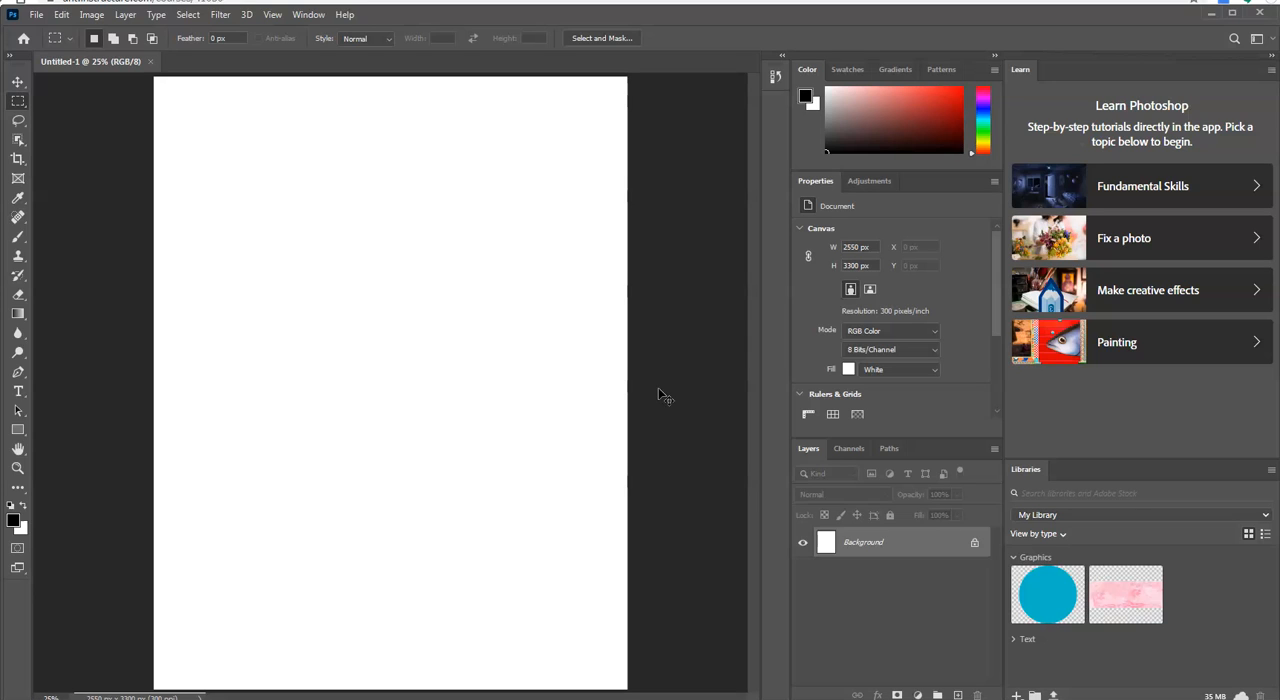
key(ctrl+minus)
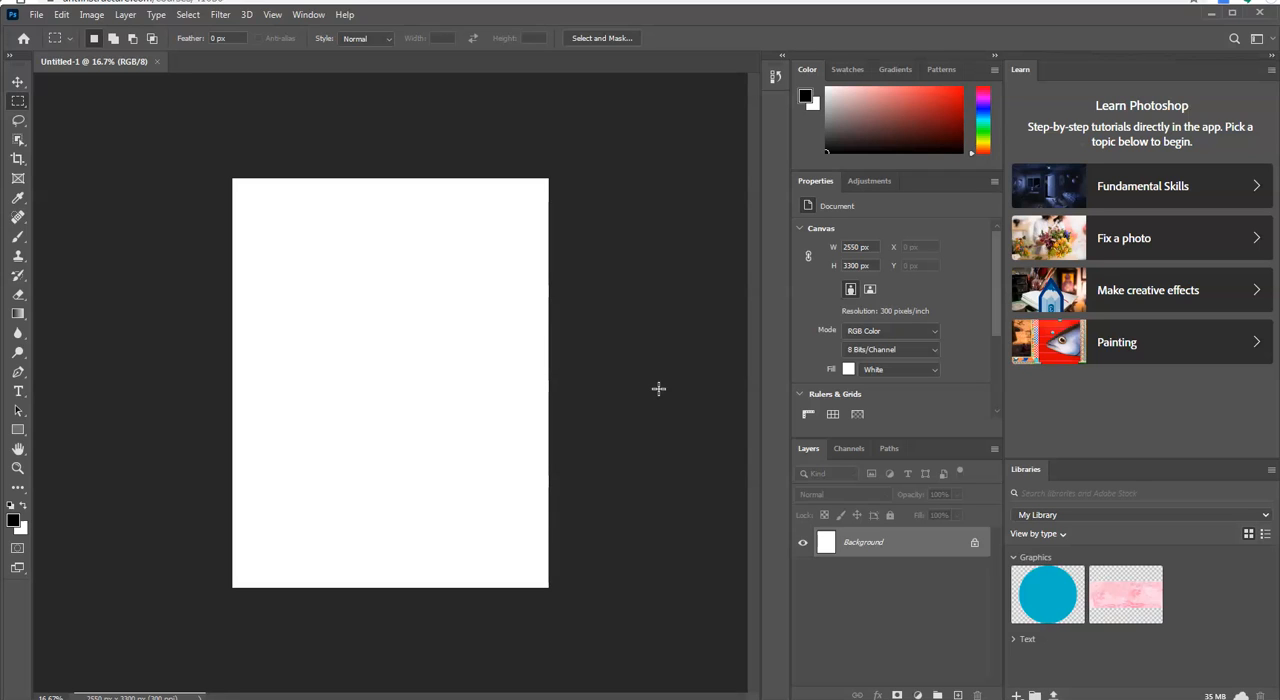
key(ctrl+plus)
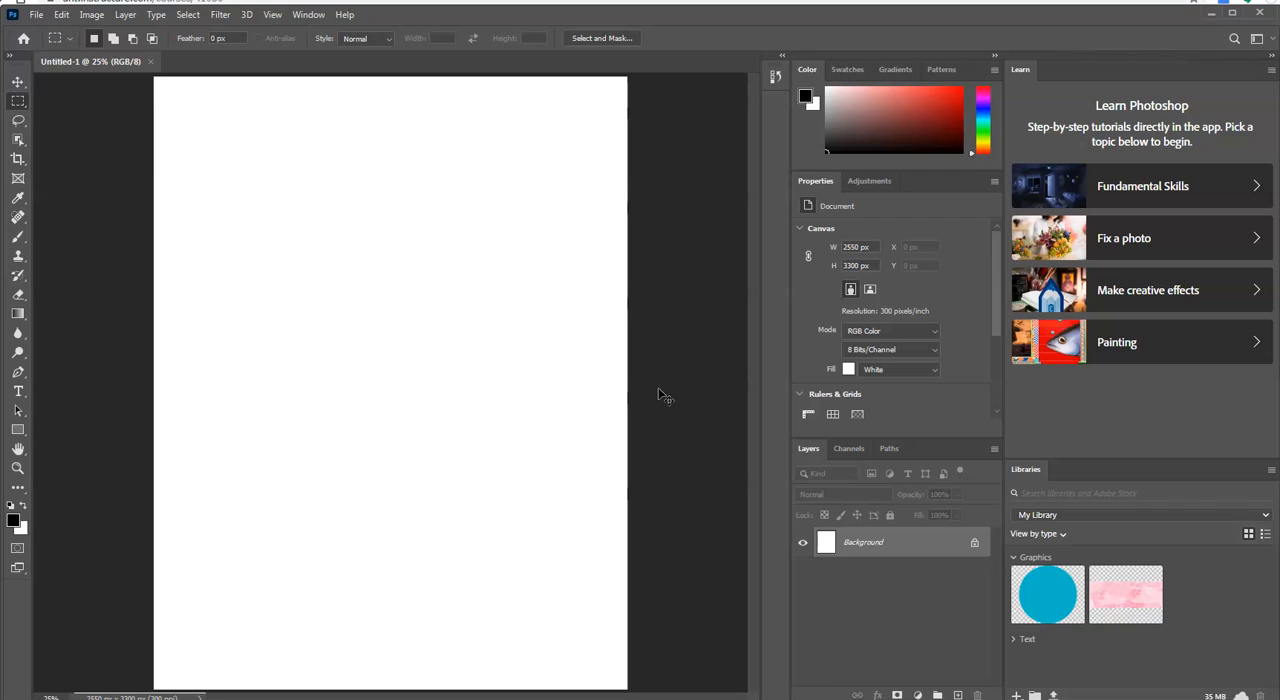
key(ctrl+minus)
key(ctrl+plus)
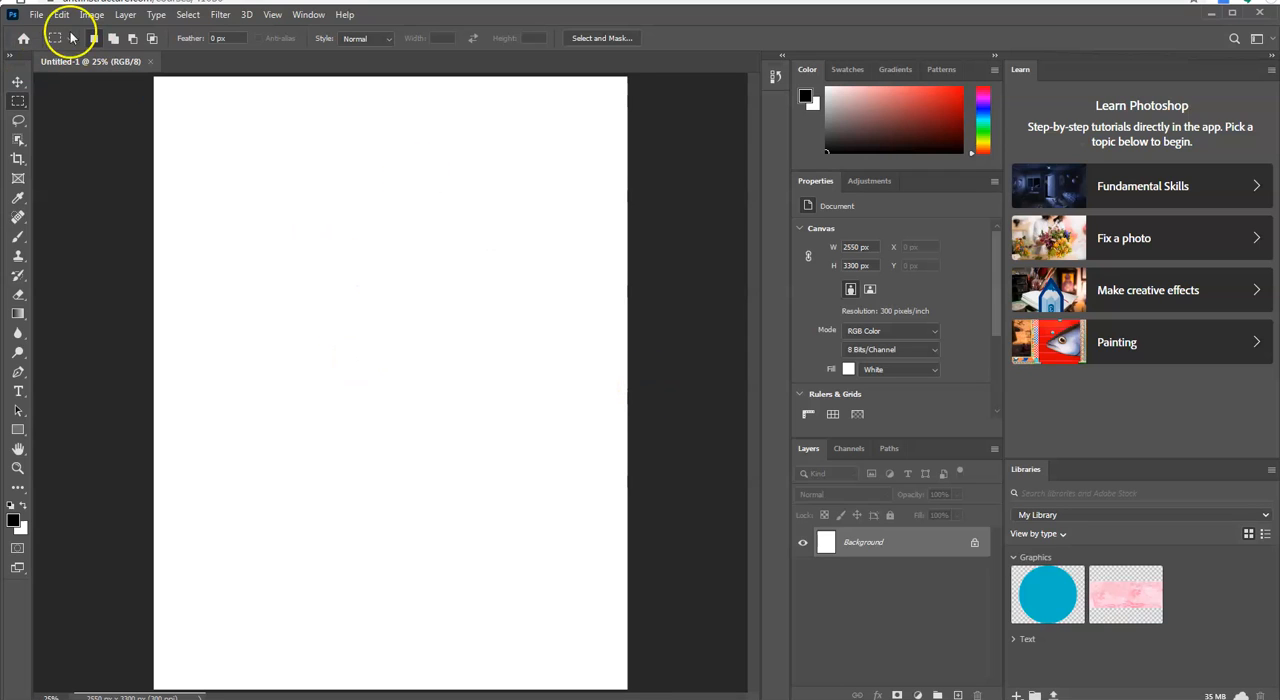
Step: Start opening files and browse to TEACHING (J:), UNT, ADES 3570, My Version, Images for class 1
click(36, 16)
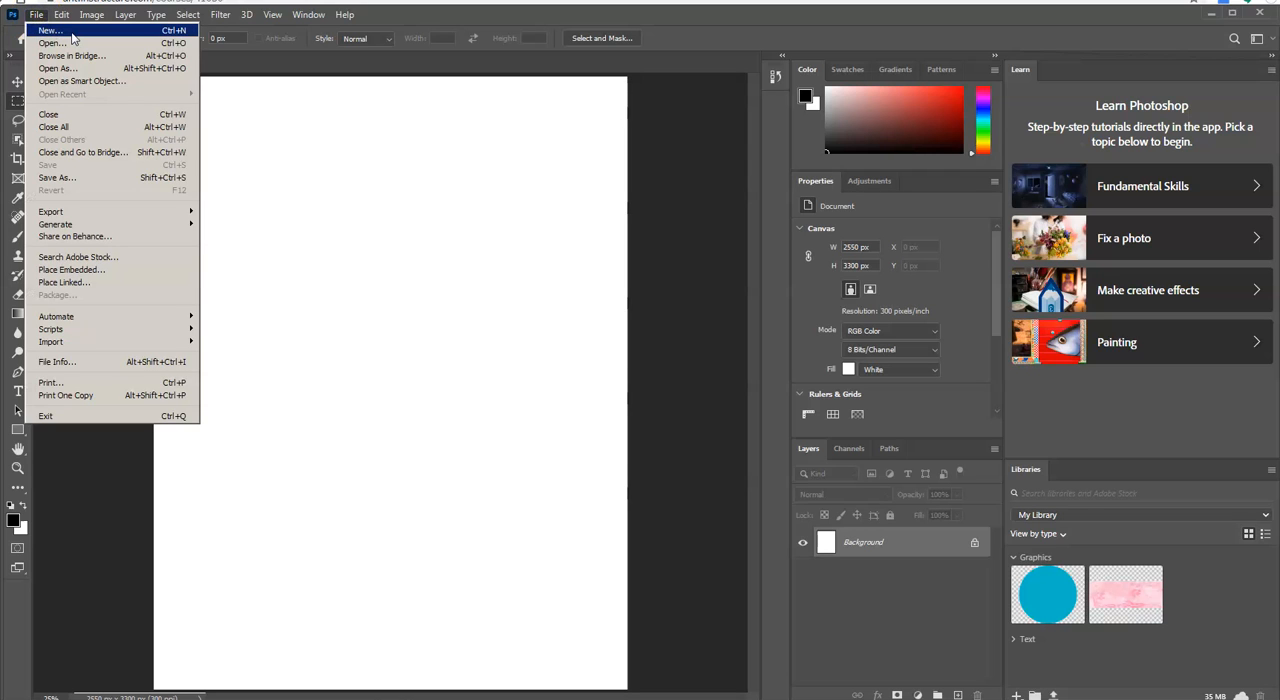
click(76, 43)
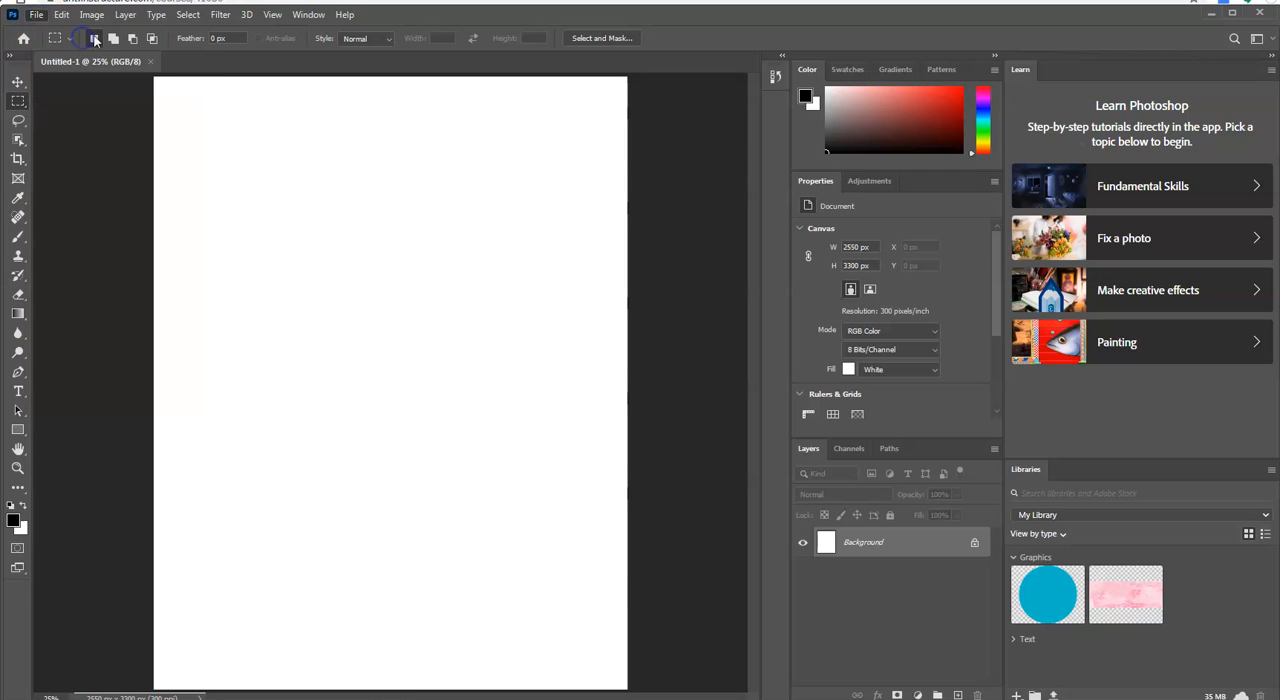
drag(535, 272, 558, 350)
click(449, 414)
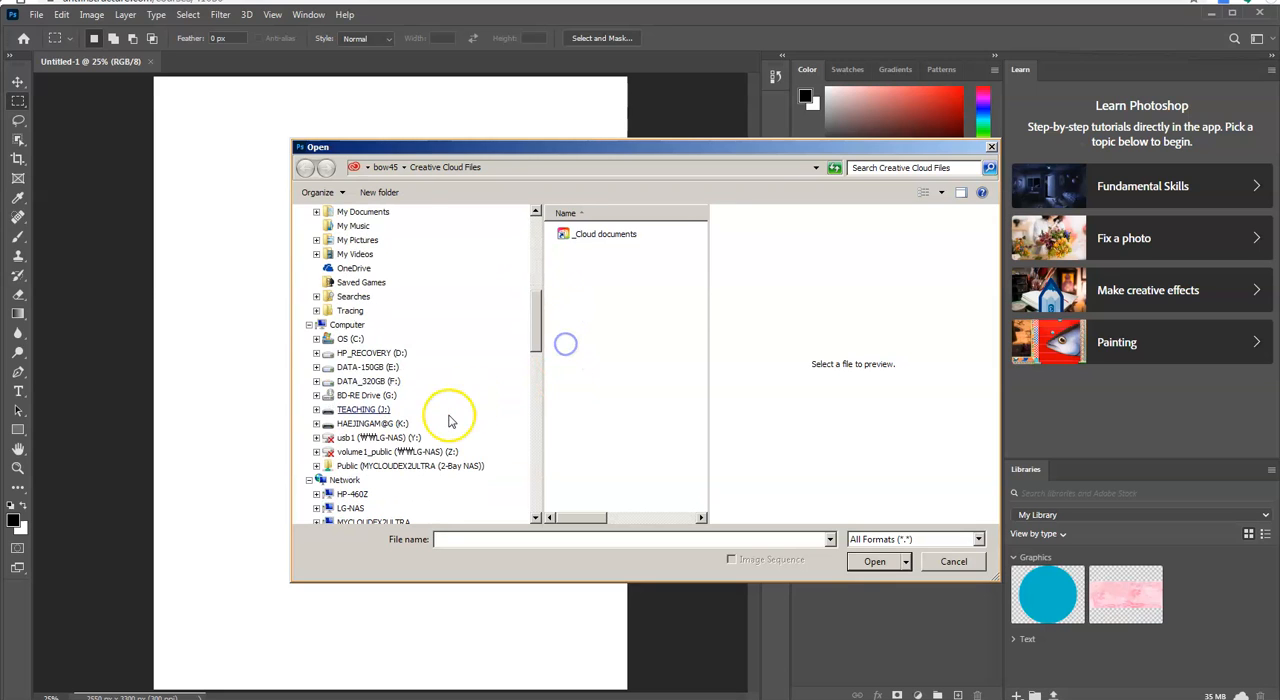
click(574, 403)
drag(703, 330, 706, 395)
double_click(578, 378)
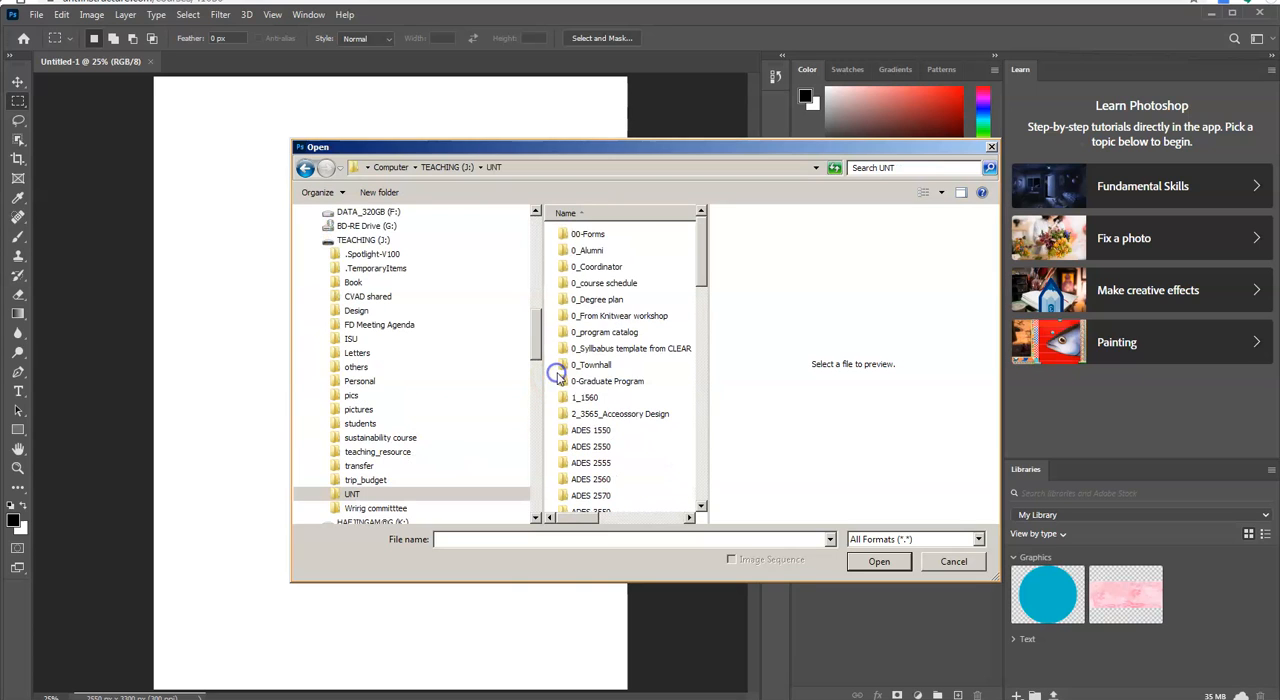
scroll(630, 440, down, 2)
scroll(630, 440, down, 2)
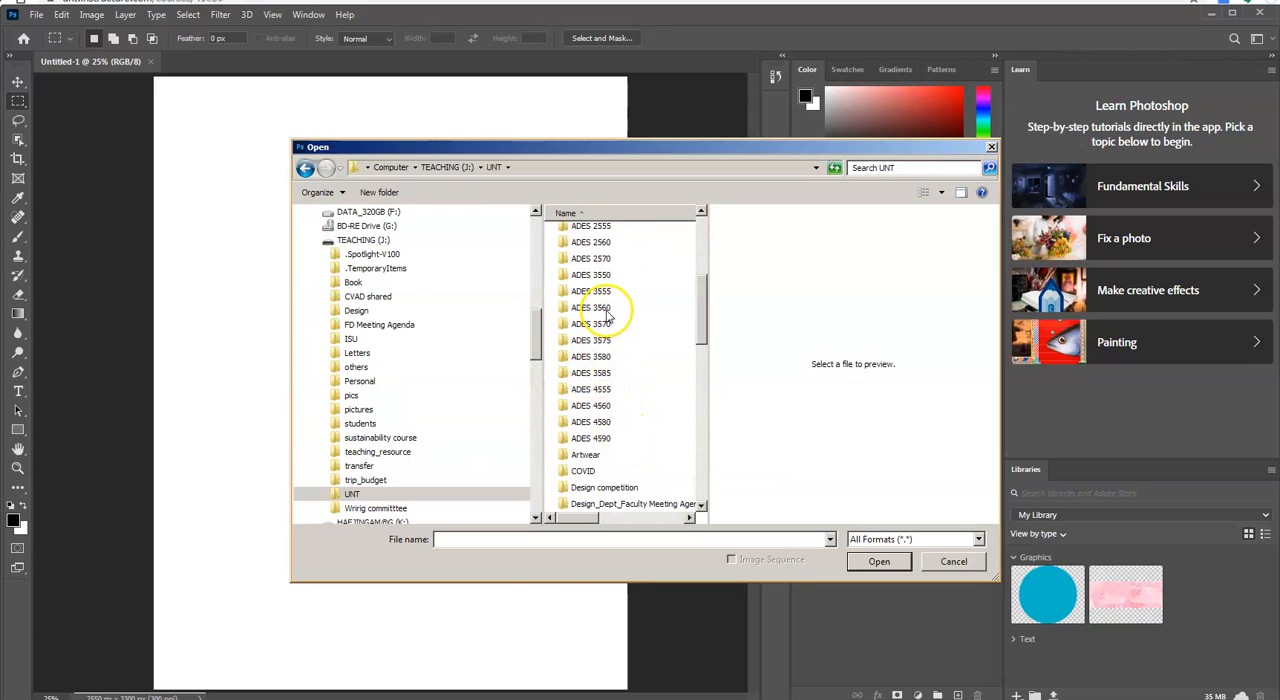
double_click(606, 325)
double_click(608, 251)
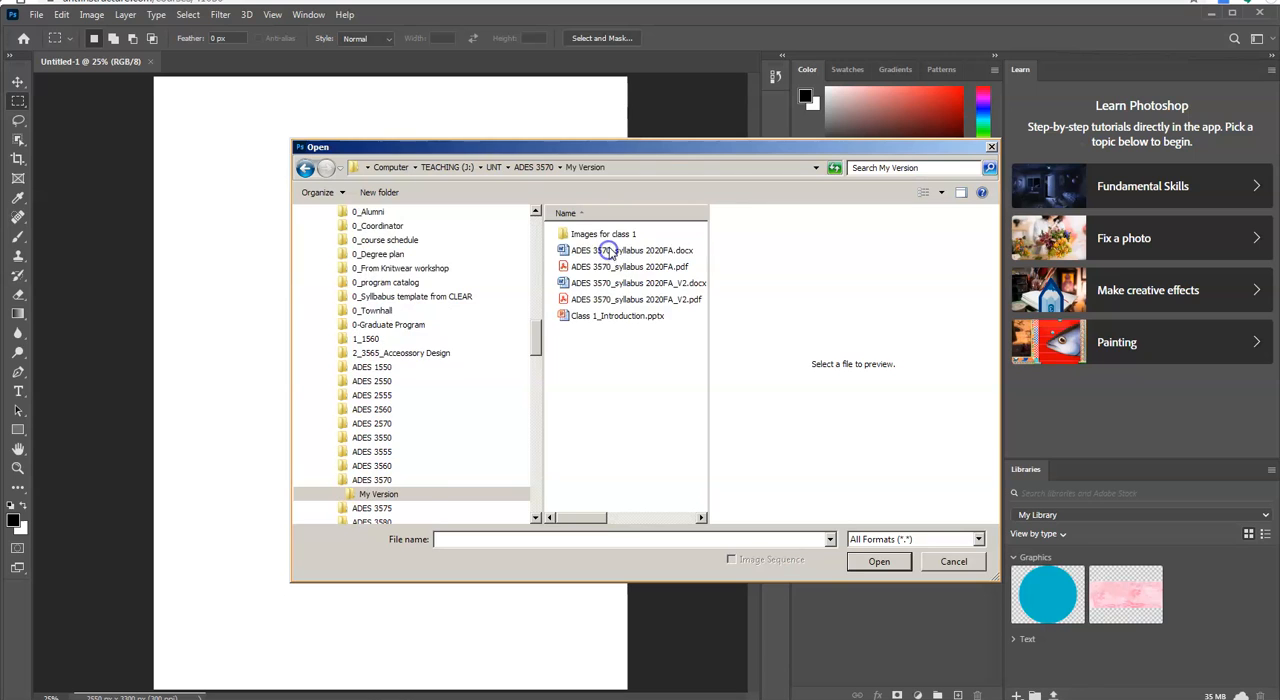
double_click(608, 236)
Step: Open all five images together, from Practice 1.jpg to Practice 5.jpg
click(606, 236)
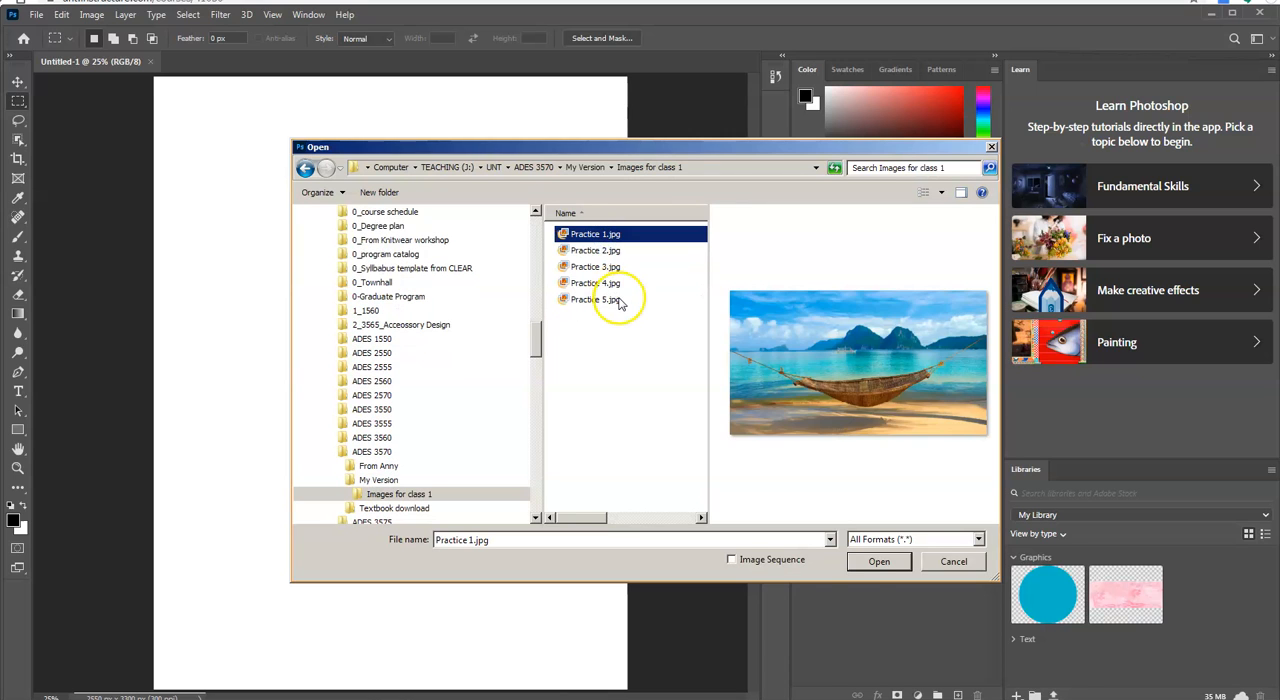
shift+click(606, 299)
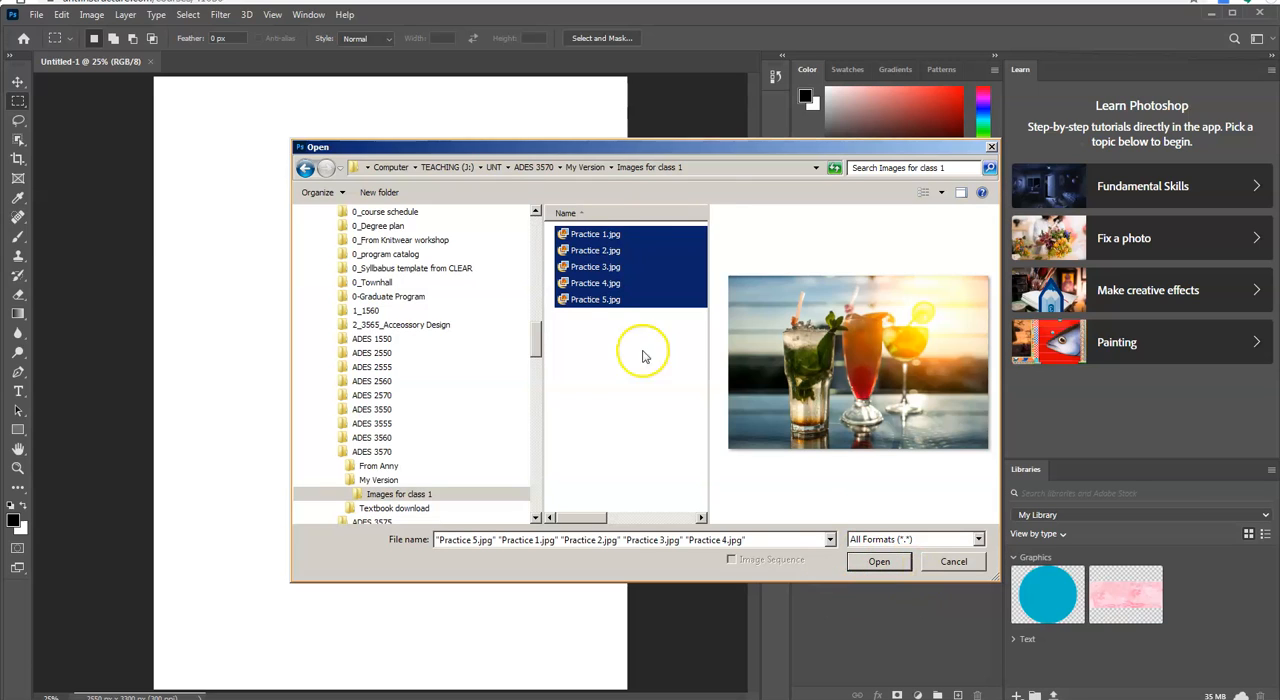
click(630, 234)
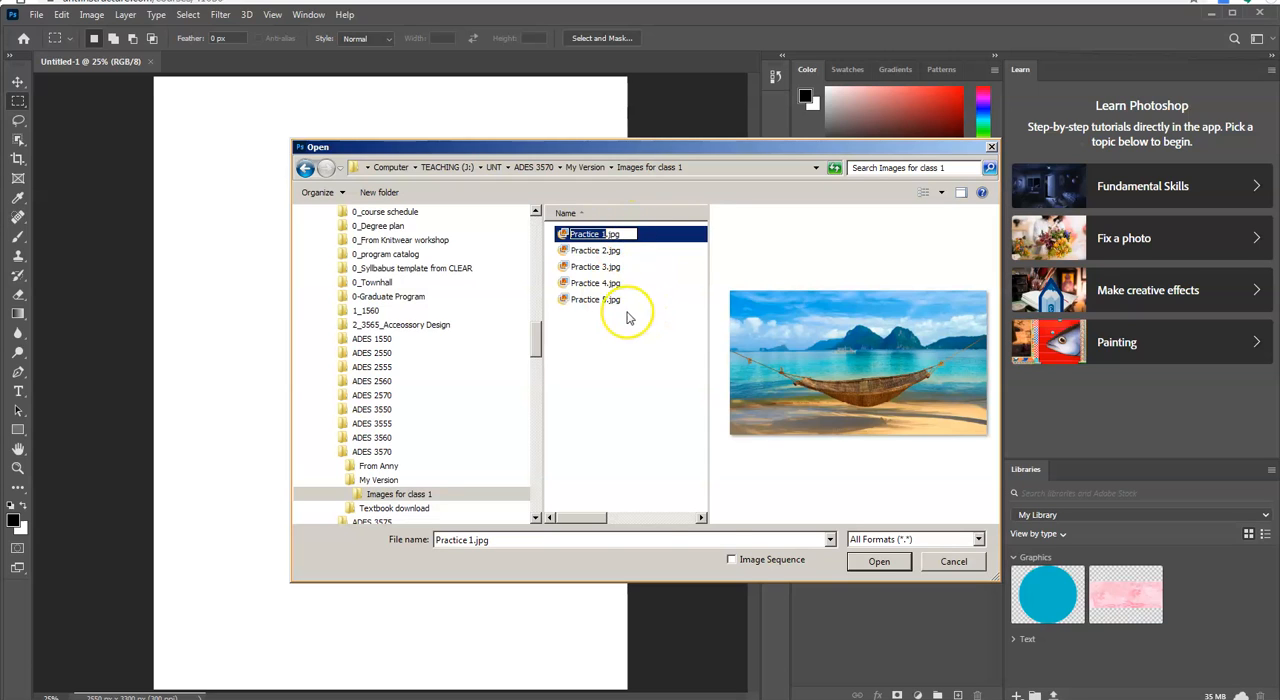
shift+click(614, 301)
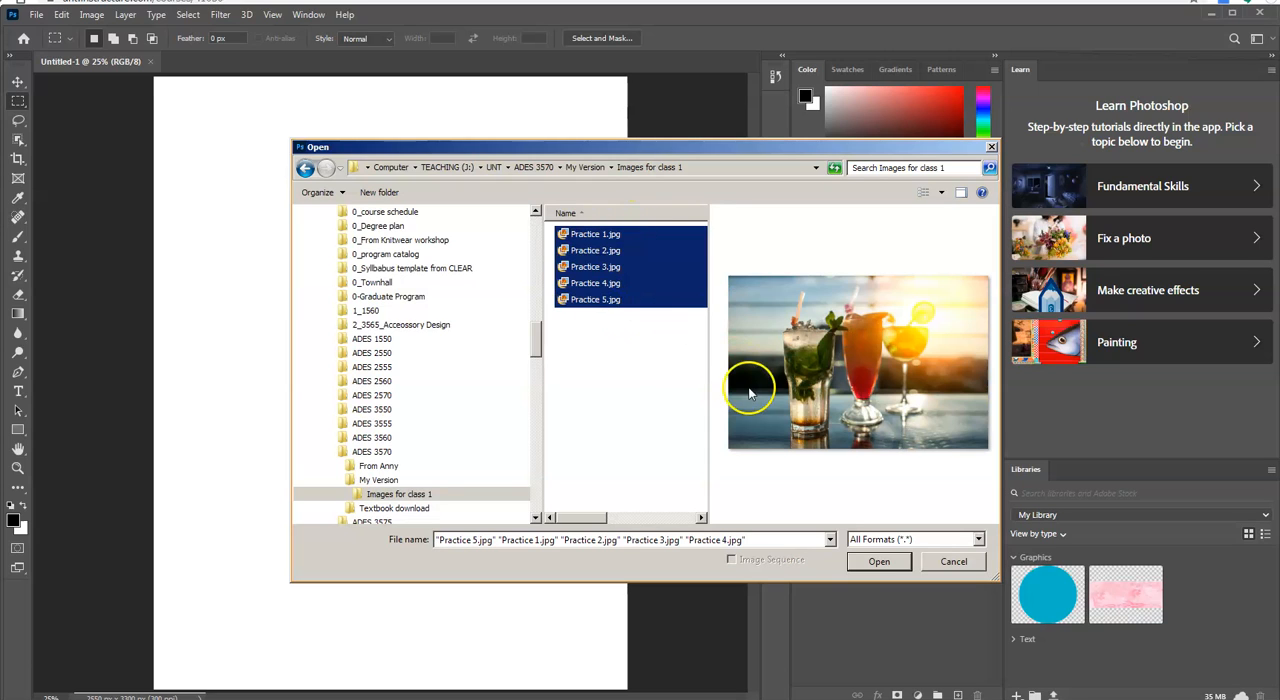
click(879, 563)
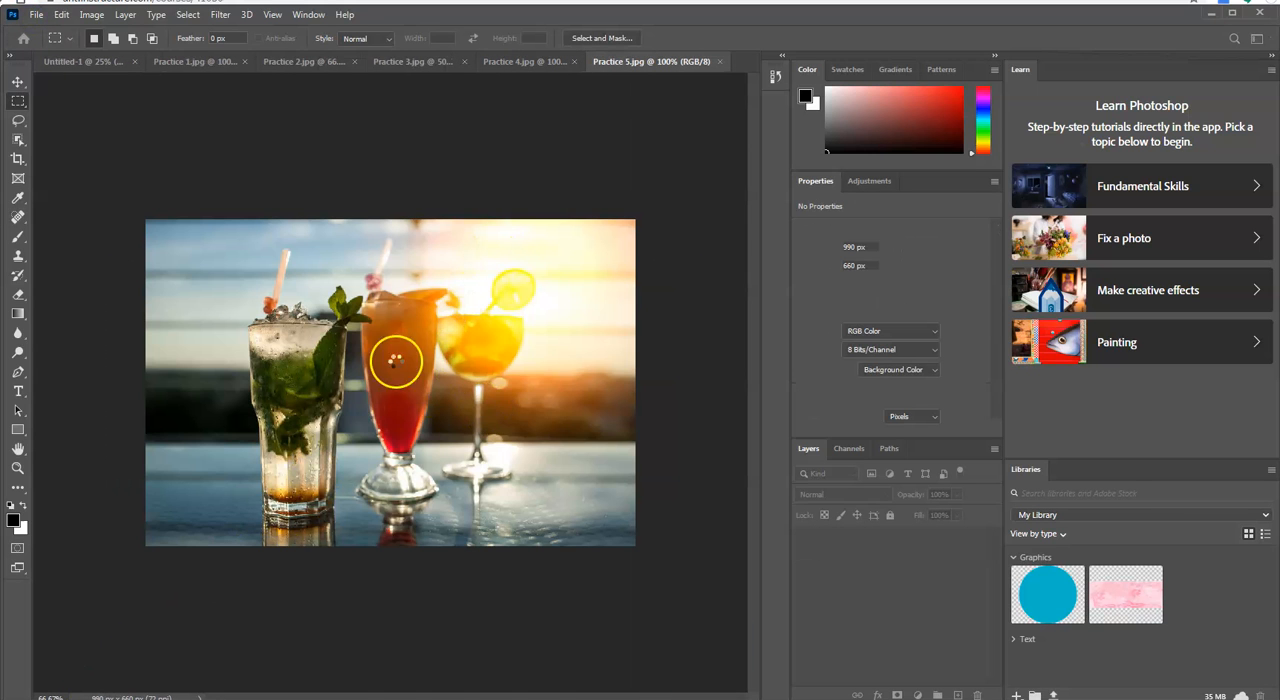
click(35, 14)
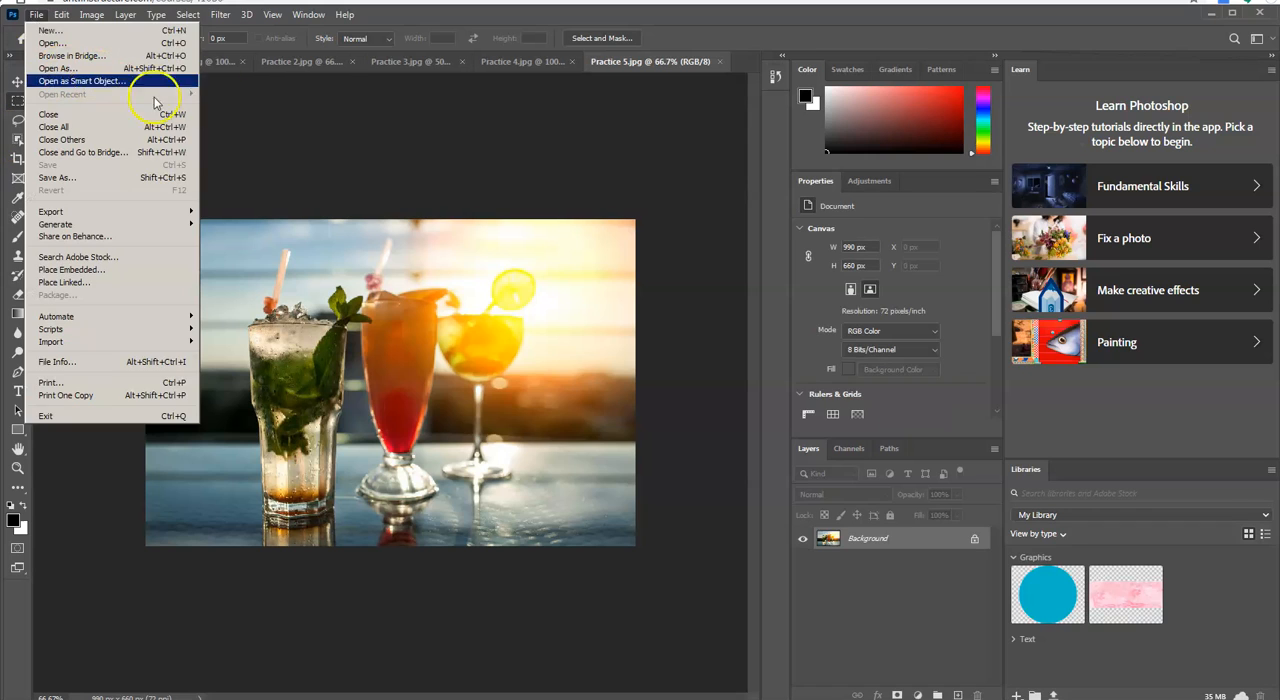
click(571, 160)
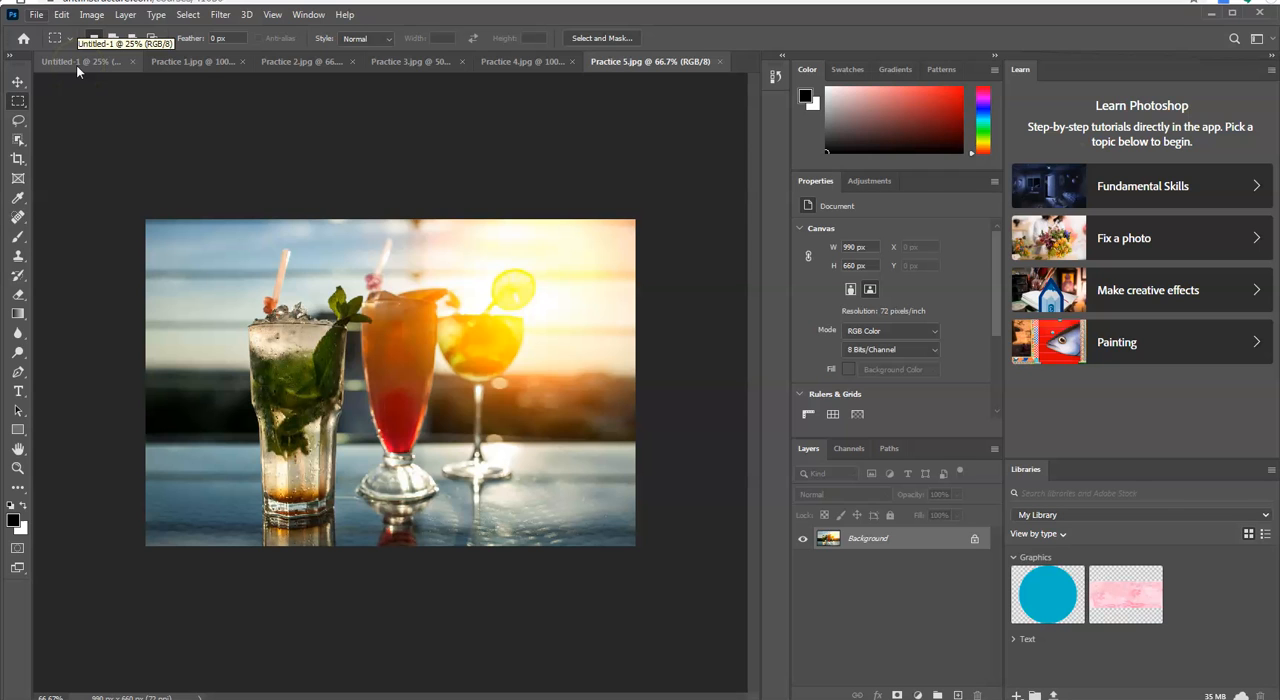
Step: View each opened practice image in turn, from Practice 1.jpg through Practice 5.jpg
click(188, 61)
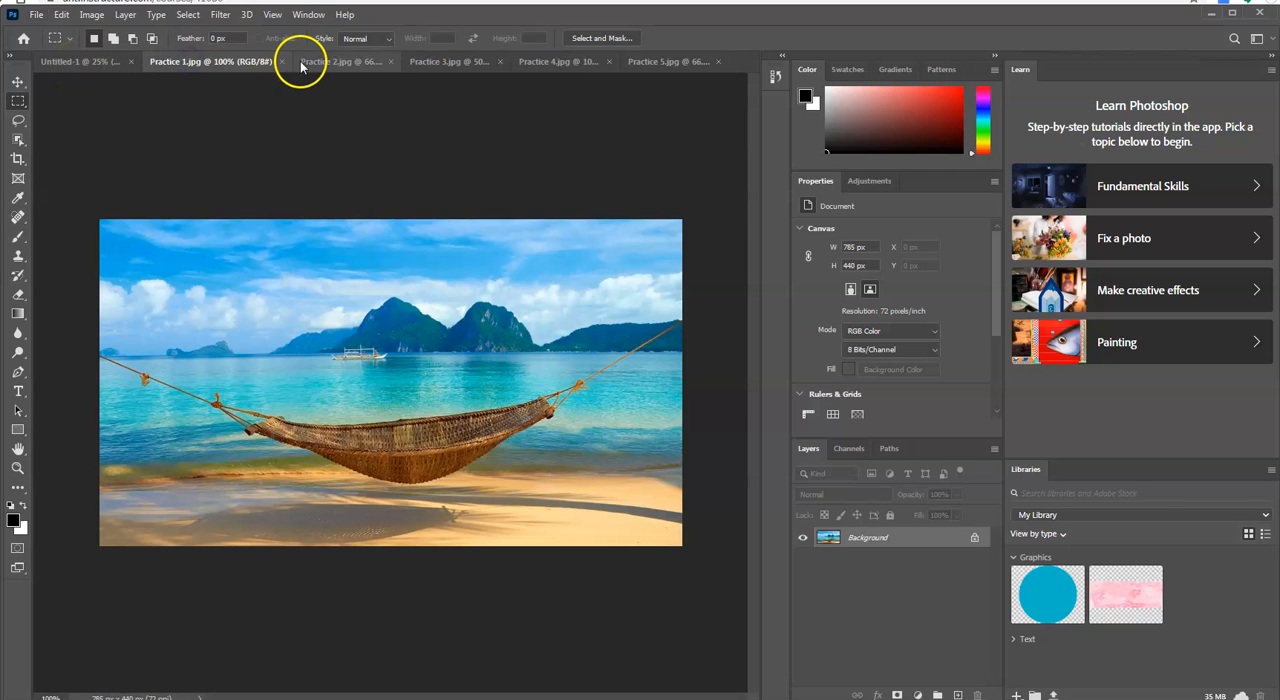
click(375, 62)
click(490, 62)
click(540, 62)
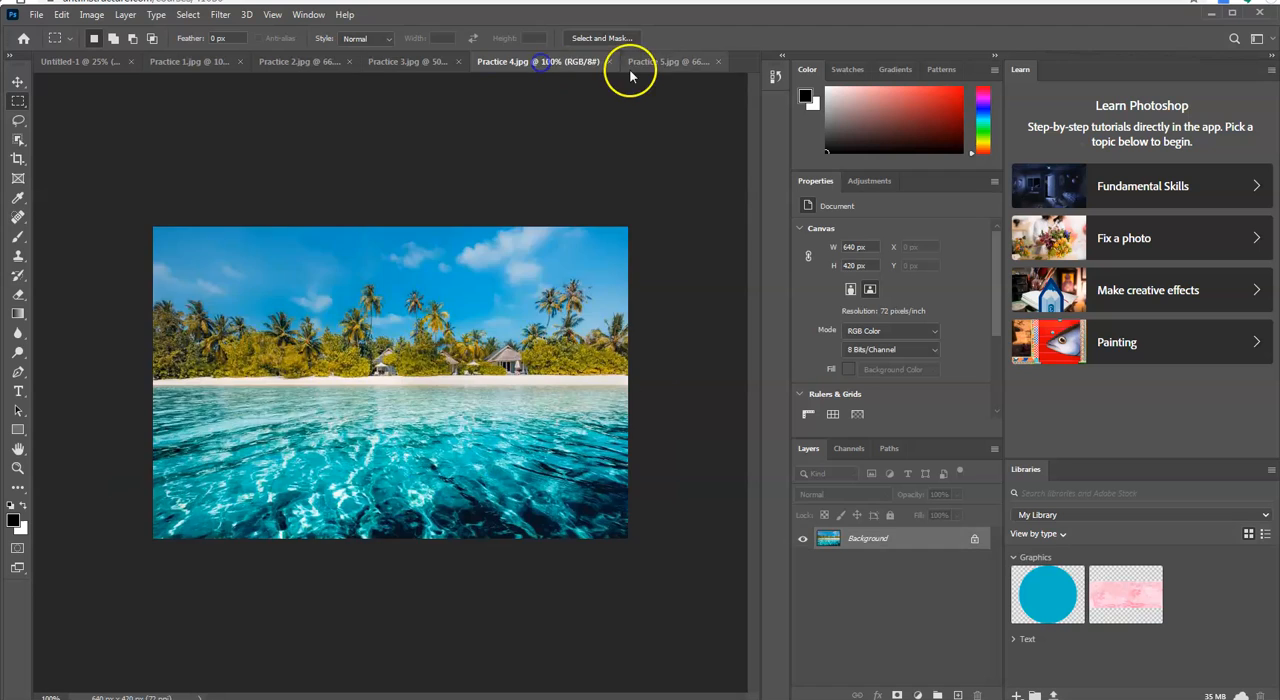
click(666, 62)
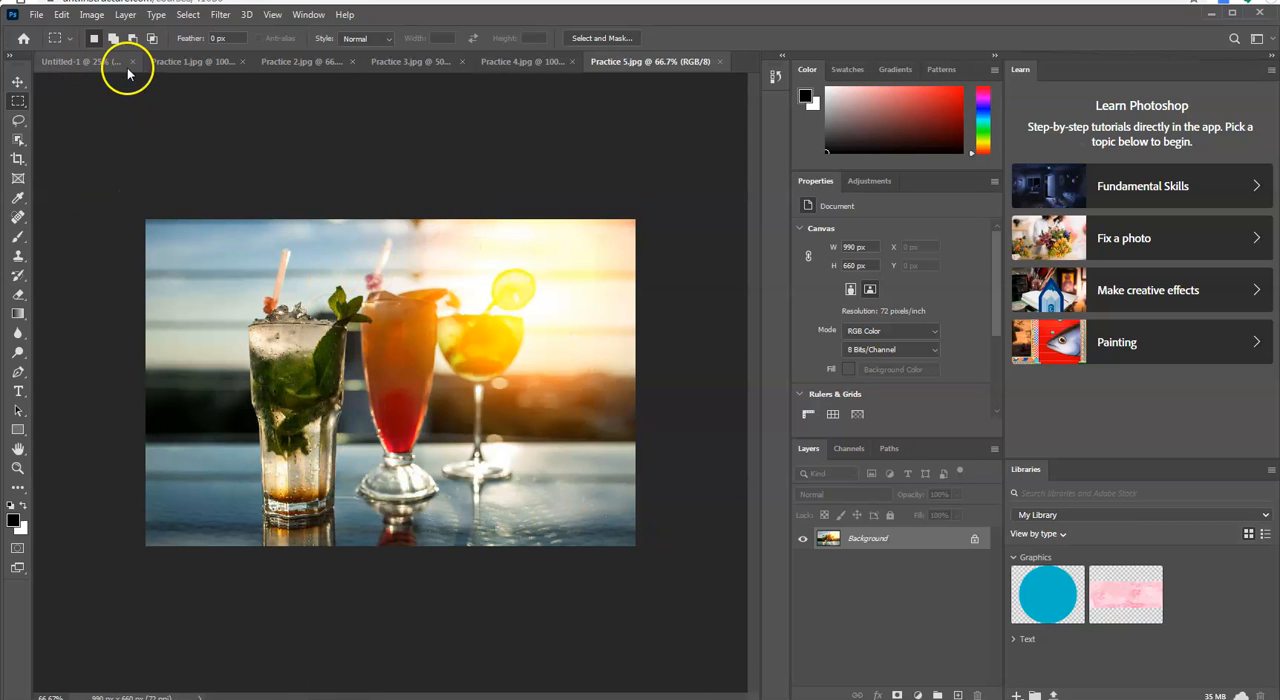
Step: Go through the five image documents once more, from Practice 1.jpg to Practice 5.jpg
click(181, 62)
click(312, 61)
click(460, 61)
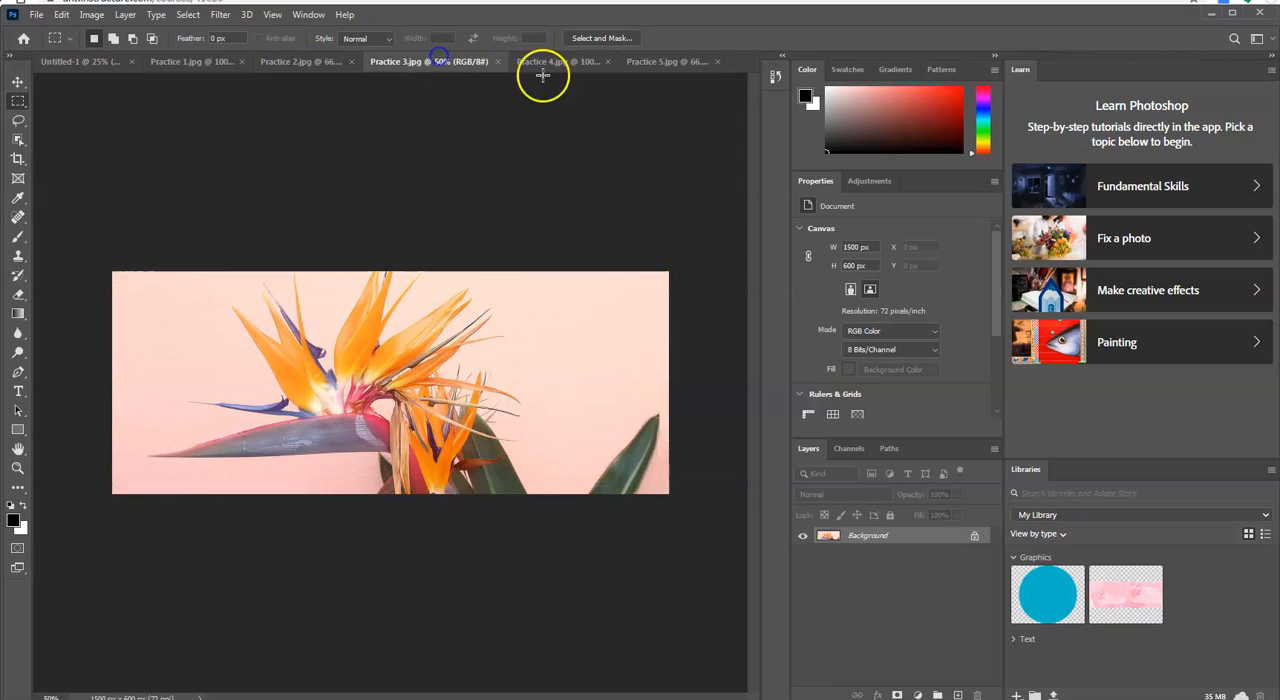
click(580, 62)
click(664, 62)
Step: Detach all five practice images from the docked documents into separate floating windows, leaving only Untitled-1 docked
drag(664, 62, 690, 148)
drag(551, 60, 516, 104)
drag(392, 62, 410, 114)
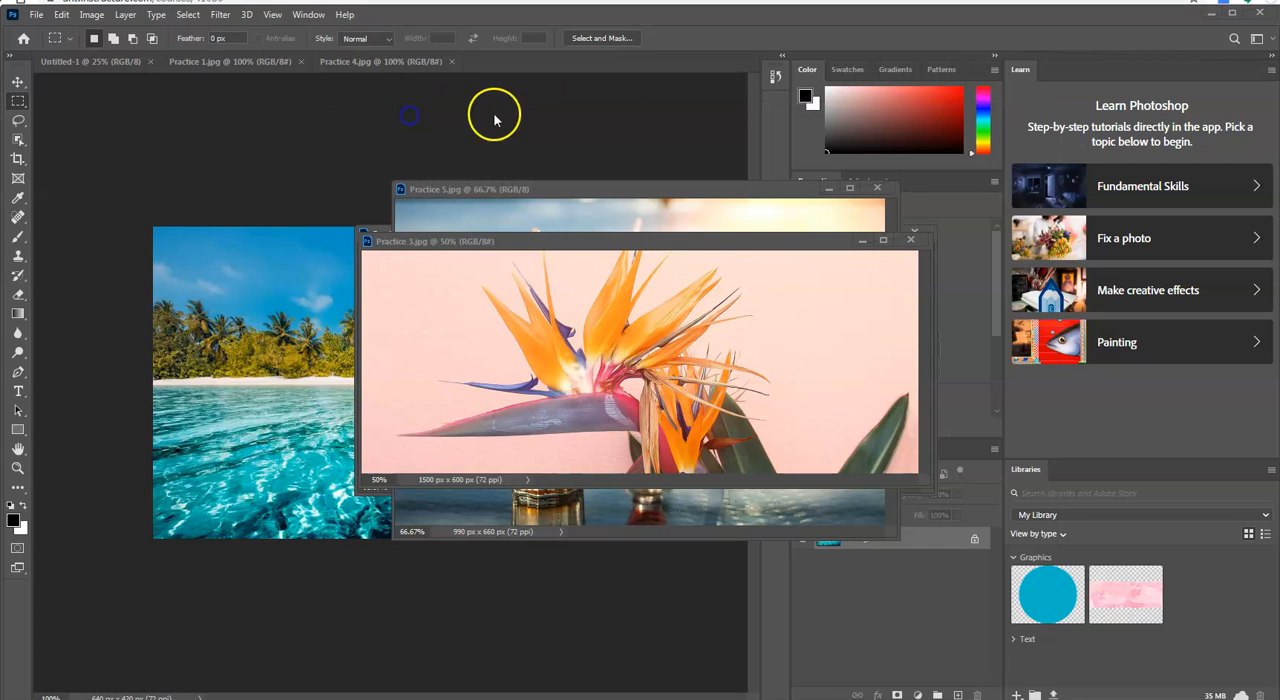
drag(228, 59, 249, 119)
drag(204, 61, 224, 187)
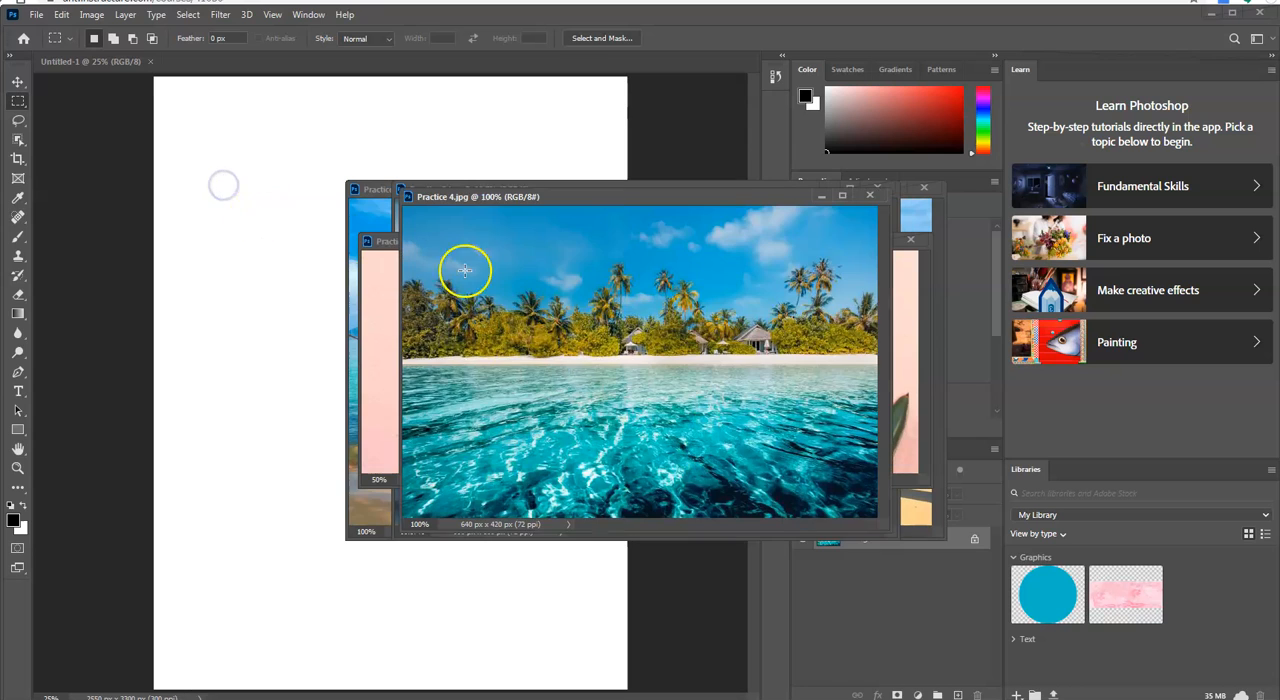
Step: Spread the five floating image windows apart so each practice image can be reached beside the blank page
drag(706, 199, 803, 417)
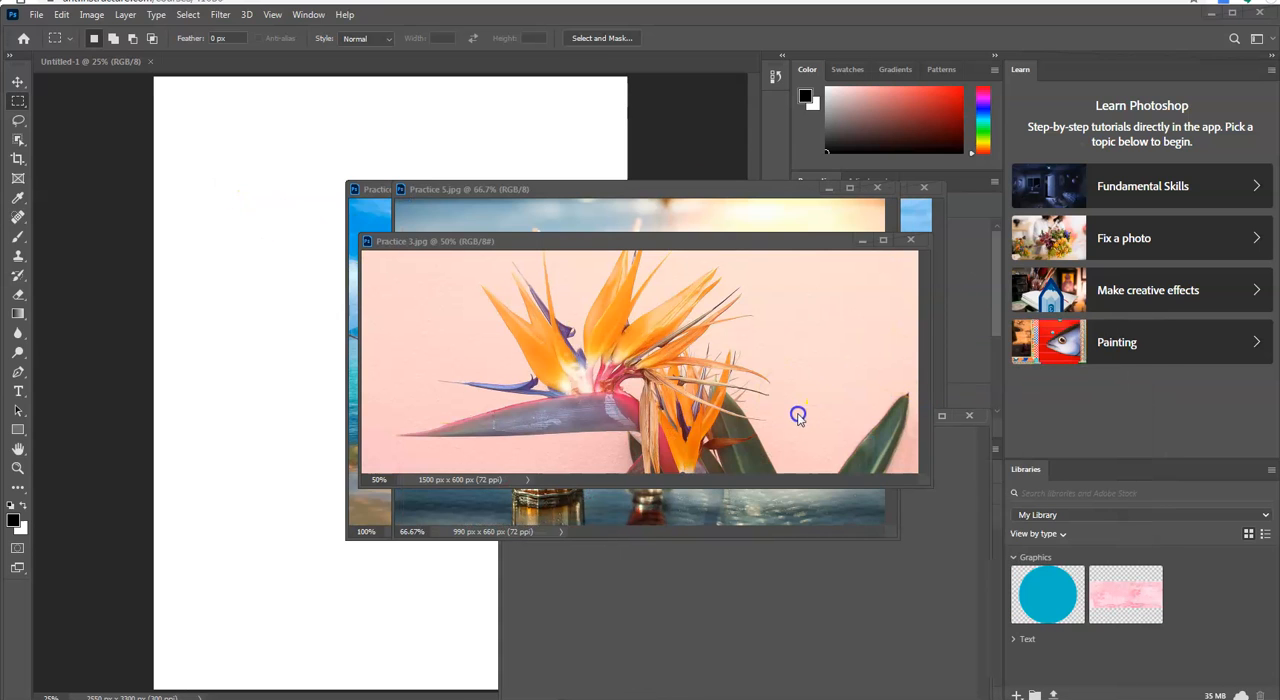
click(778, 245)
drag(778, 245, 923, 283)
drag(714, 194, 973, 115)
drag(514, 192, 553, 86)
click(430, 527)
click(457, 491)
click(410, 233)
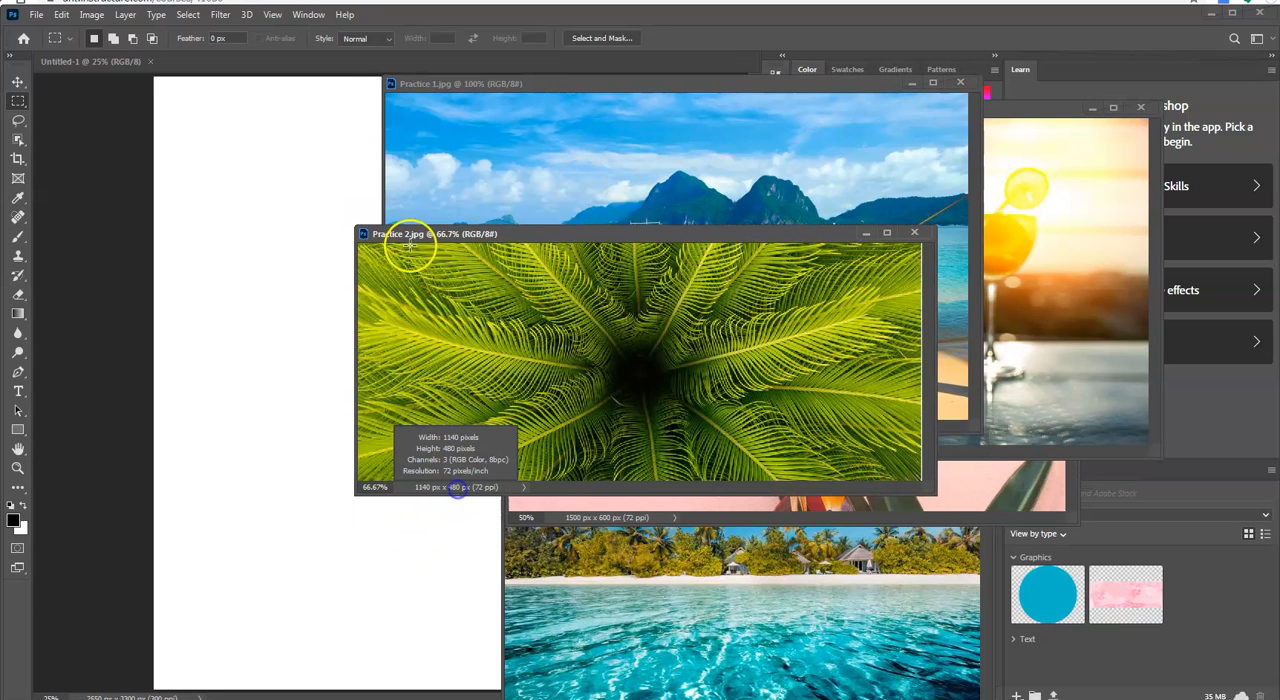
drag(466, 229, 472, 420)
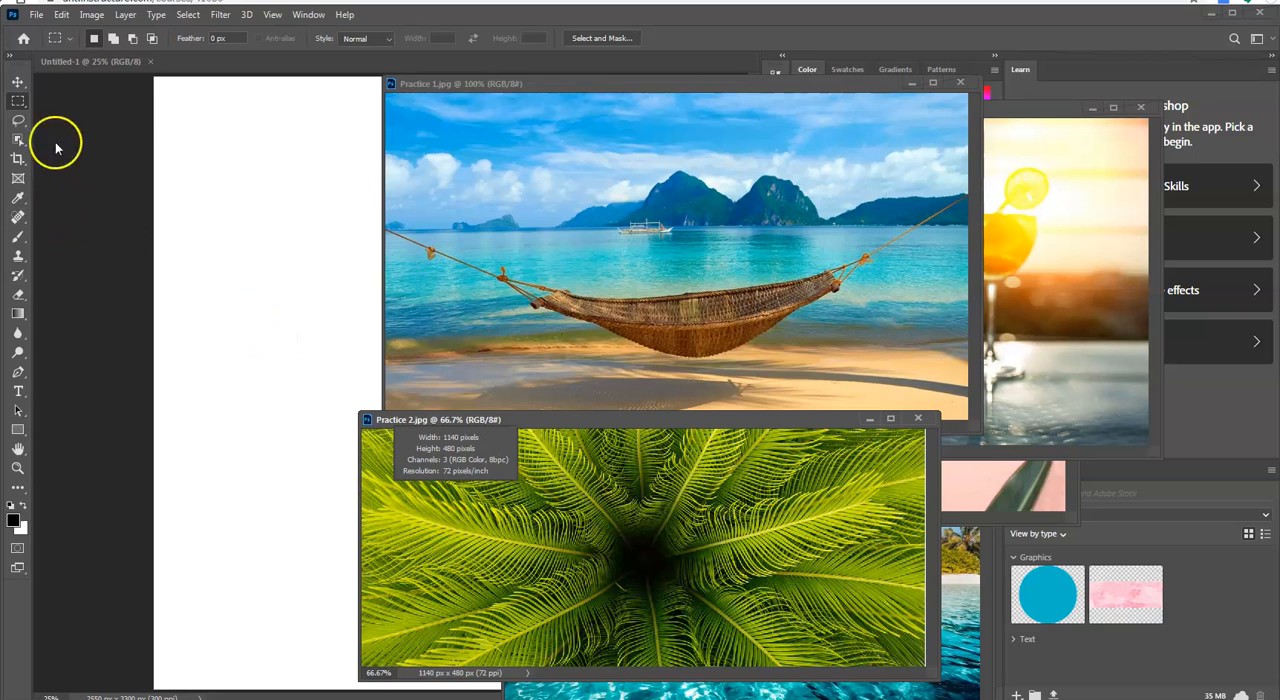
Step: Activate the Move Tool and shift the Practice 1.jpg window aside to uncover more of the blank page
click(17, 82)
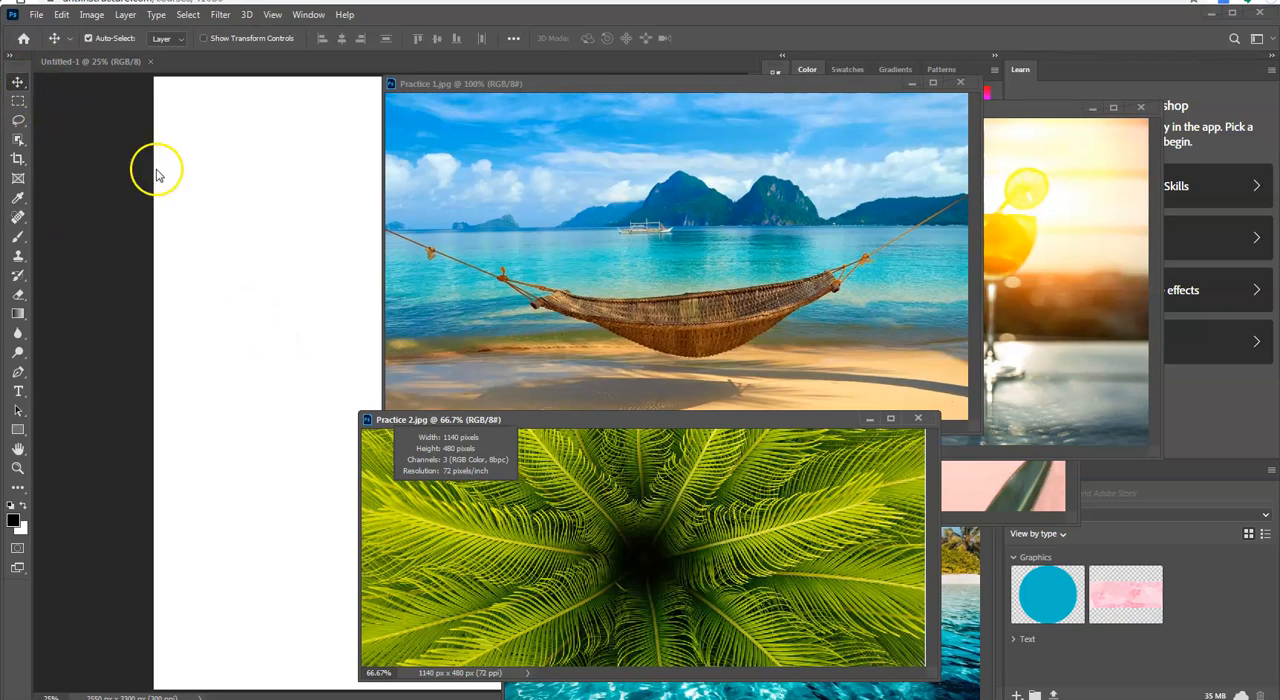
drag(577, 89, 721, 104)
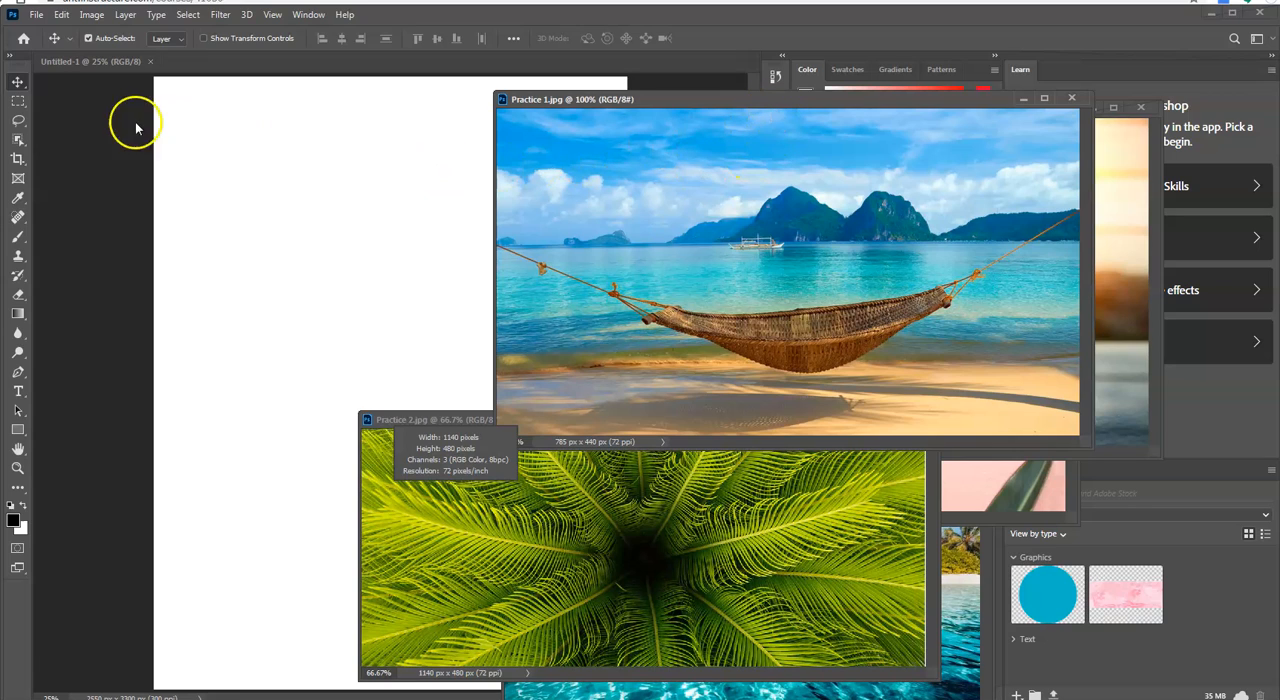
click(22, 88)
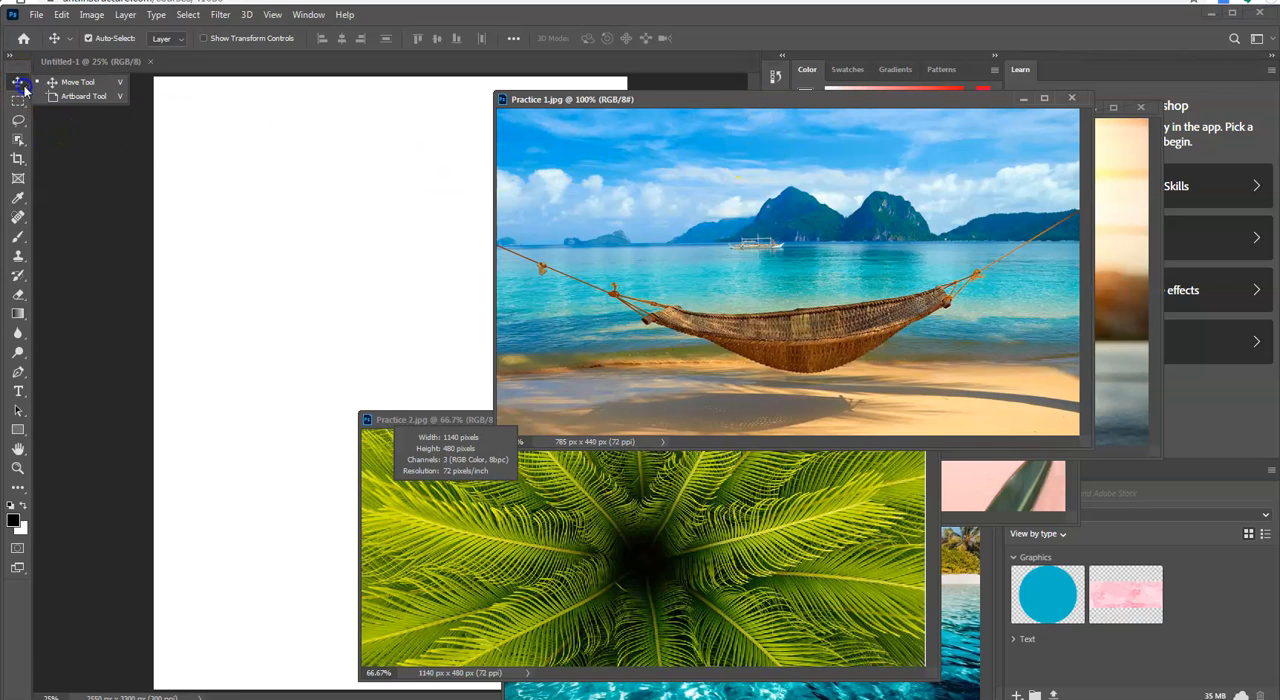
click(63, 85)
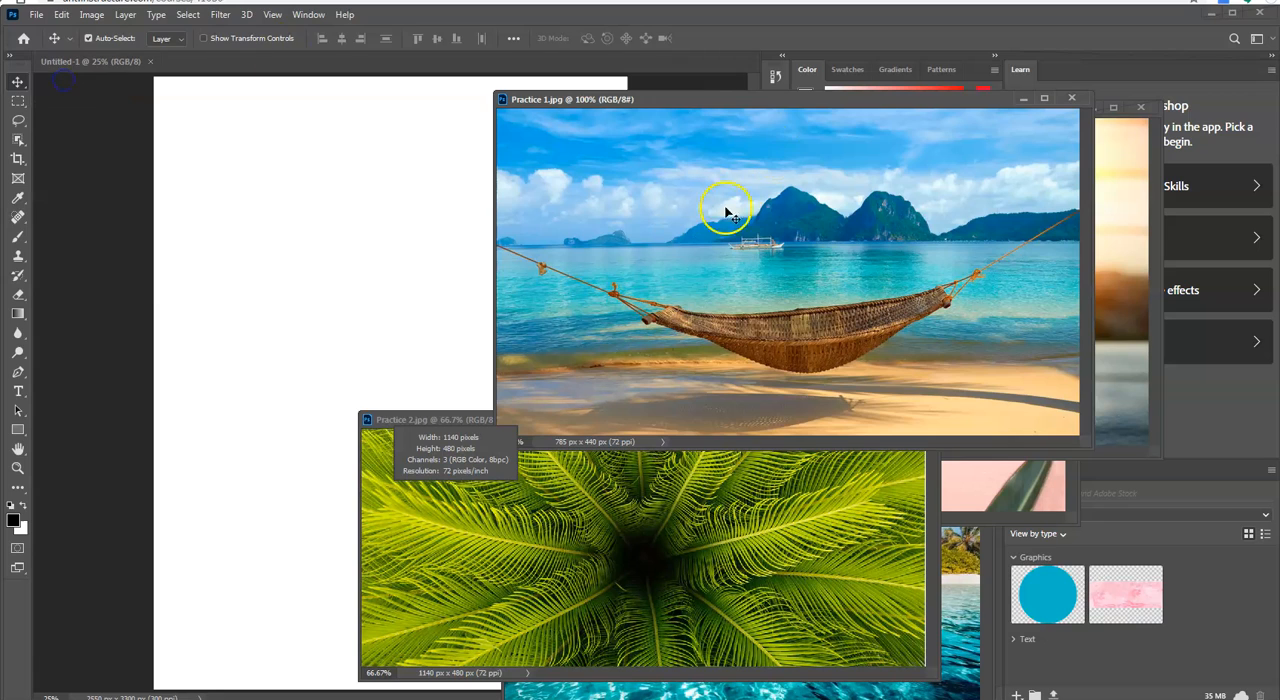
drag(740, 103, 742, 108)
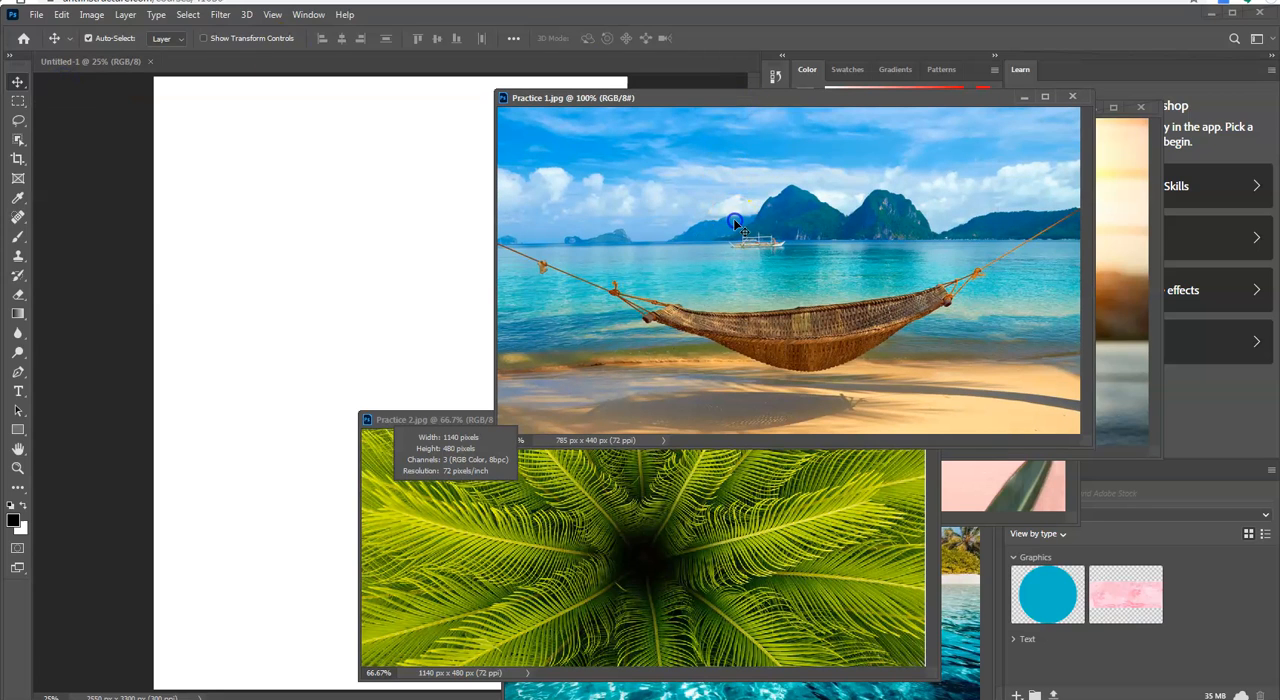
Step: Copy the Practice 1.jpg hammock image onto the upper part of the Untitled-1 page and close its source window
drag(735, 225, 423, 208)
drag(344, 208, 336, 222)
drag(311, 181, 312, 184)
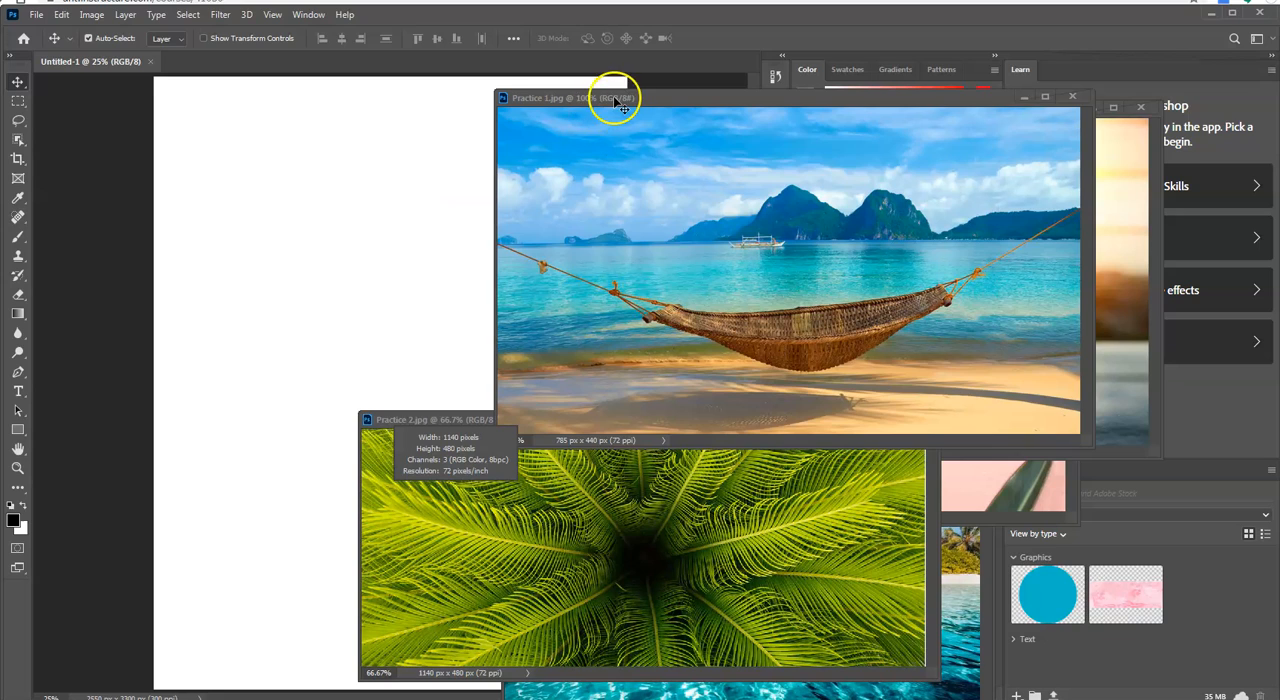
click(705, 101)
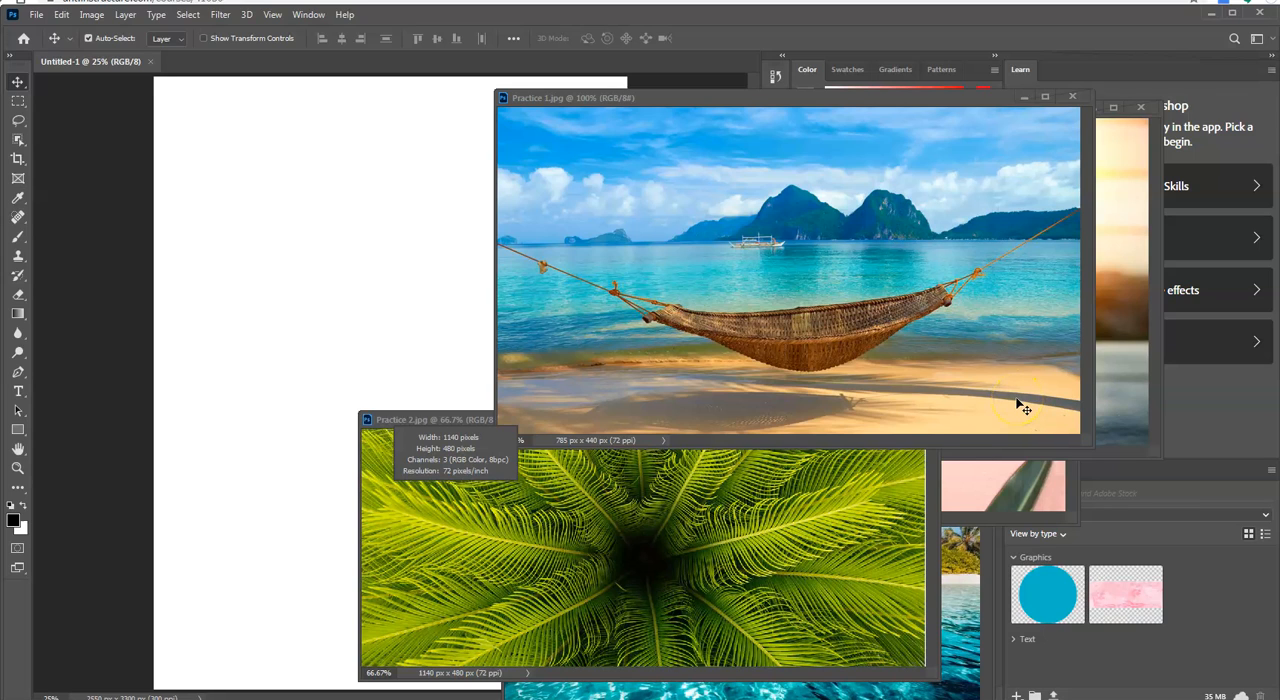
click(612, 99)
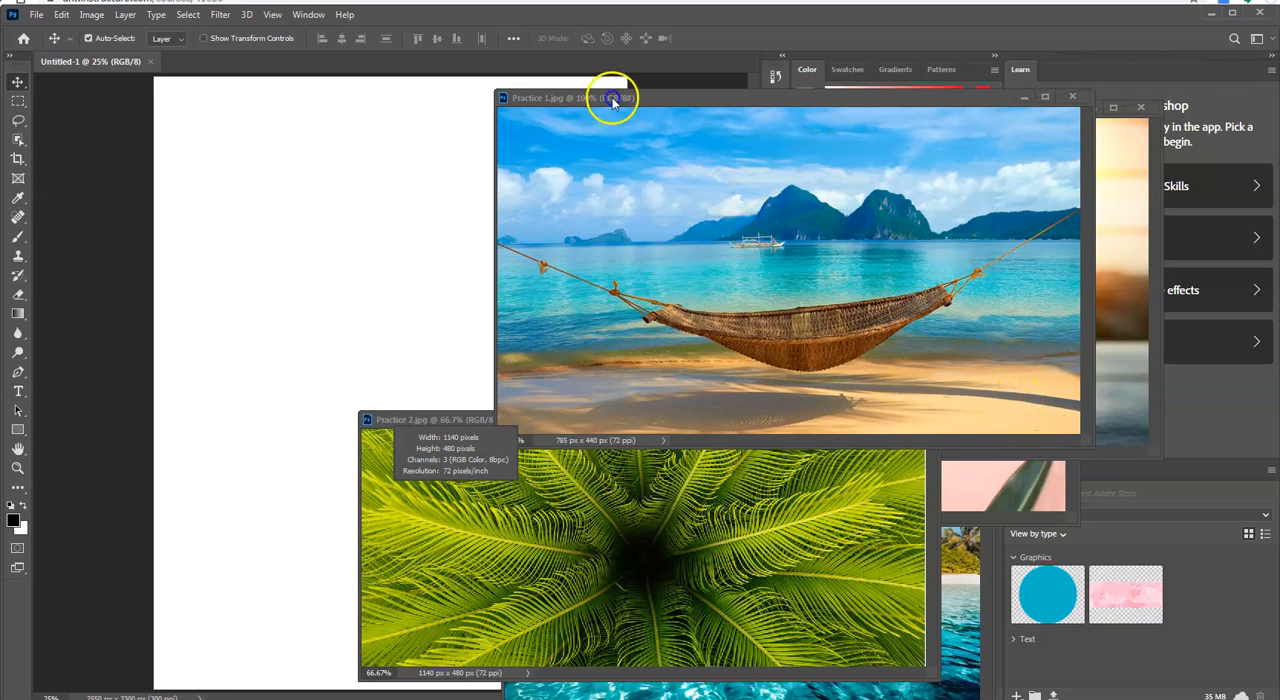
drag(612, 99, 360, 197)
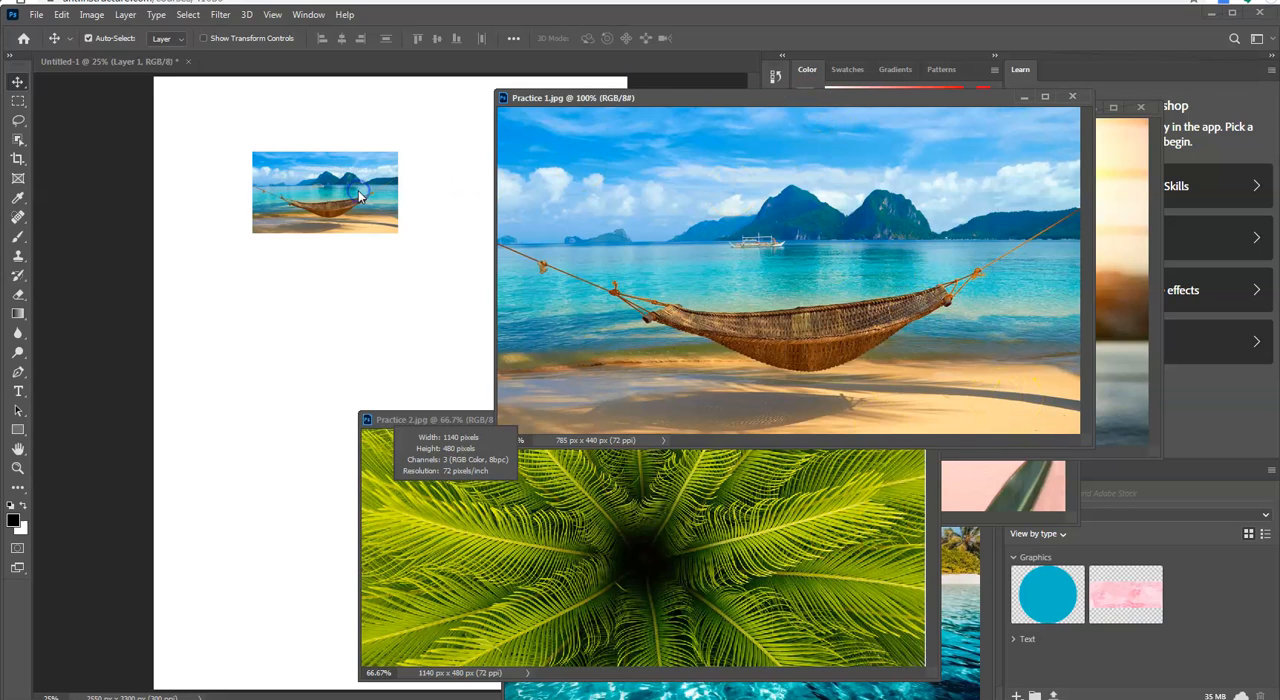
click(1073, 99)
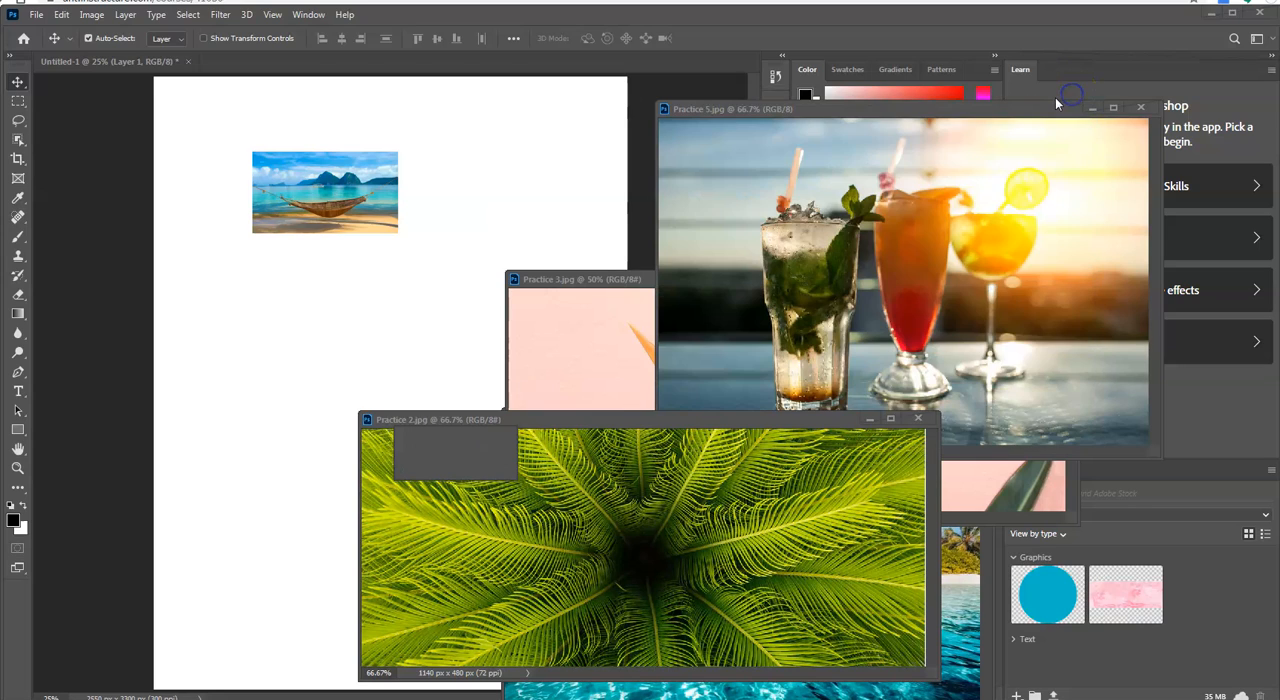
Step: Copy the Practice 5.jpg, Practice 3.jpg and Practice 2.jpg images onto separate areas of the Untitled-1 page
click(958, 110)
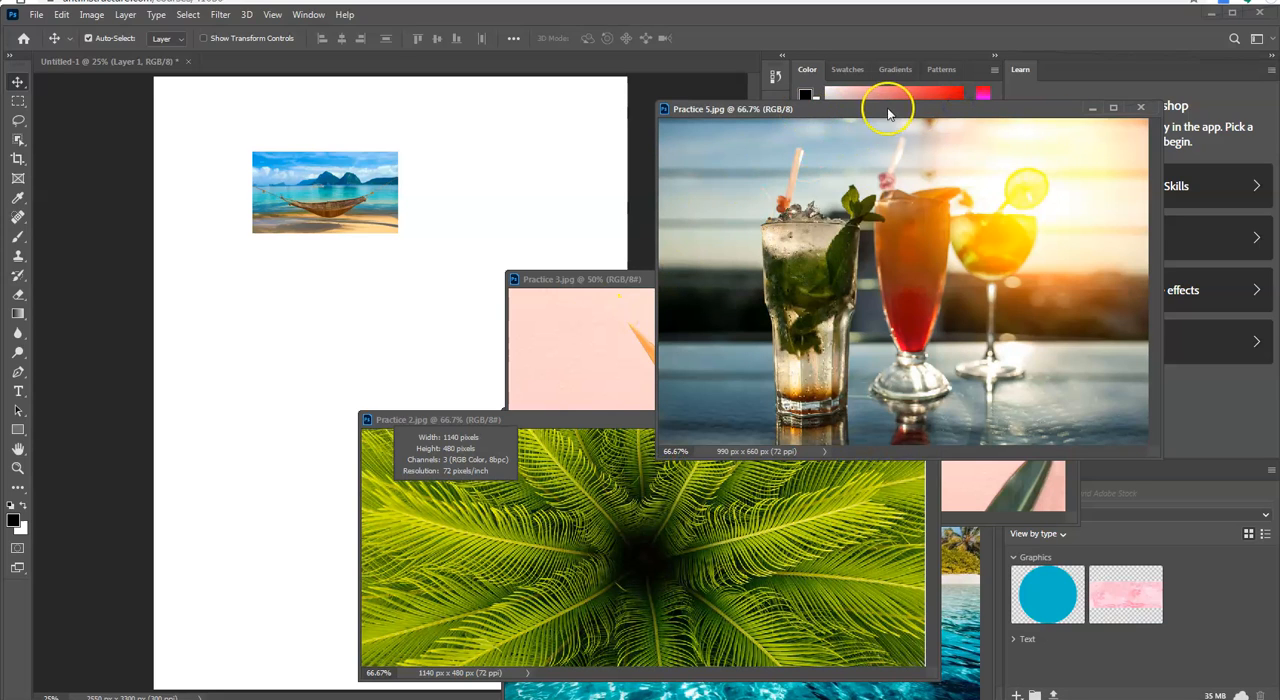
drag(514, 232, 514, 230)
click(581, 279)
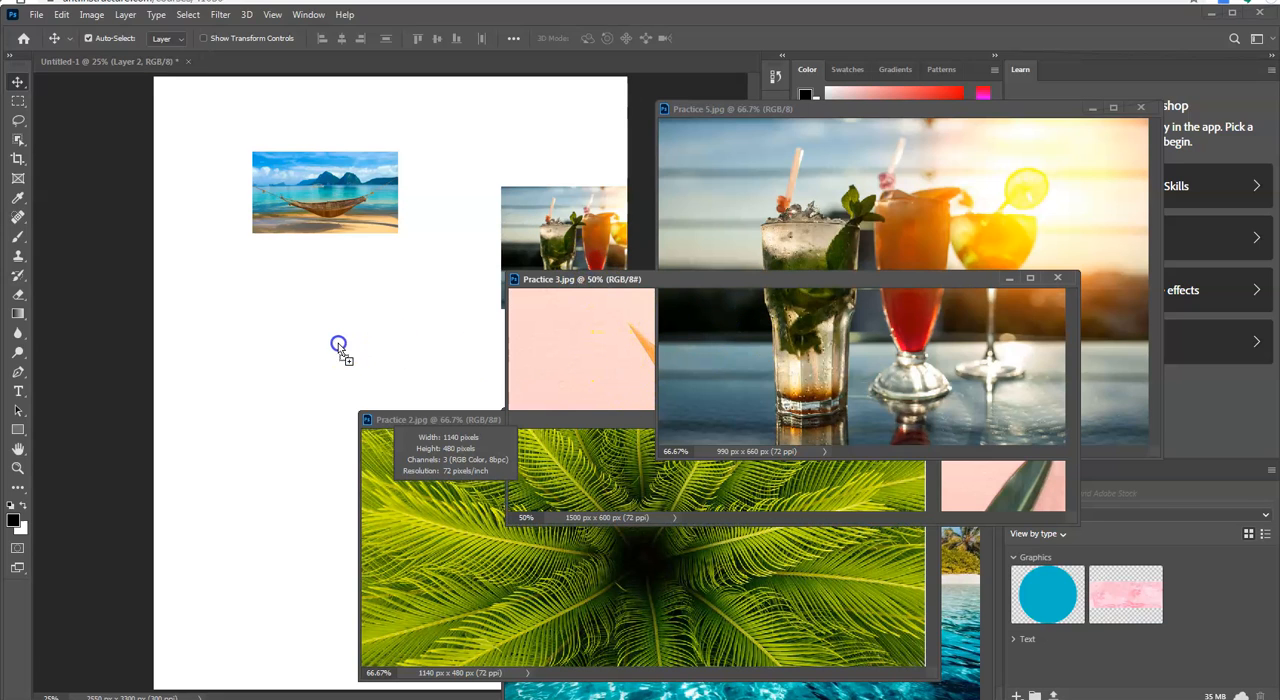
drag(339, 346, 359, 350)
click(412, 419)
drag(460, 601, 375, 579)
drag(267, 562, 271, 563)
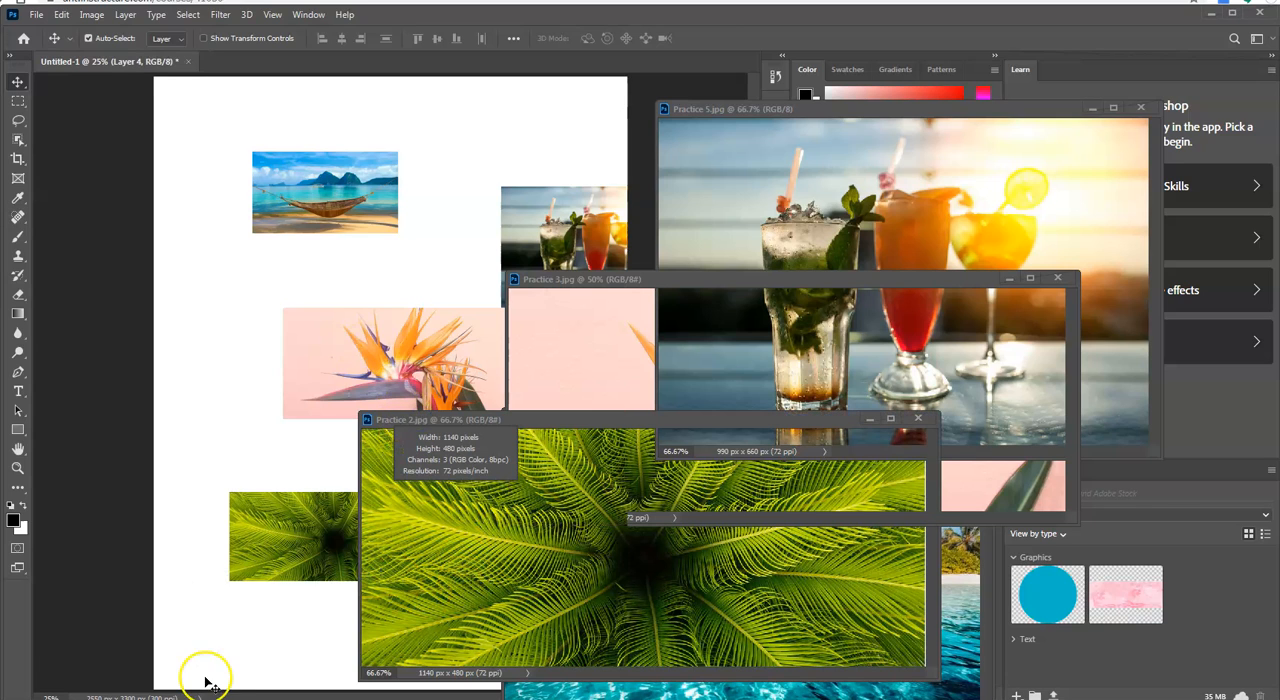
Step: Close the Practice 2.jpg, Practice 3.jpg and Practice 5.jpg source windows
click(918, 419)
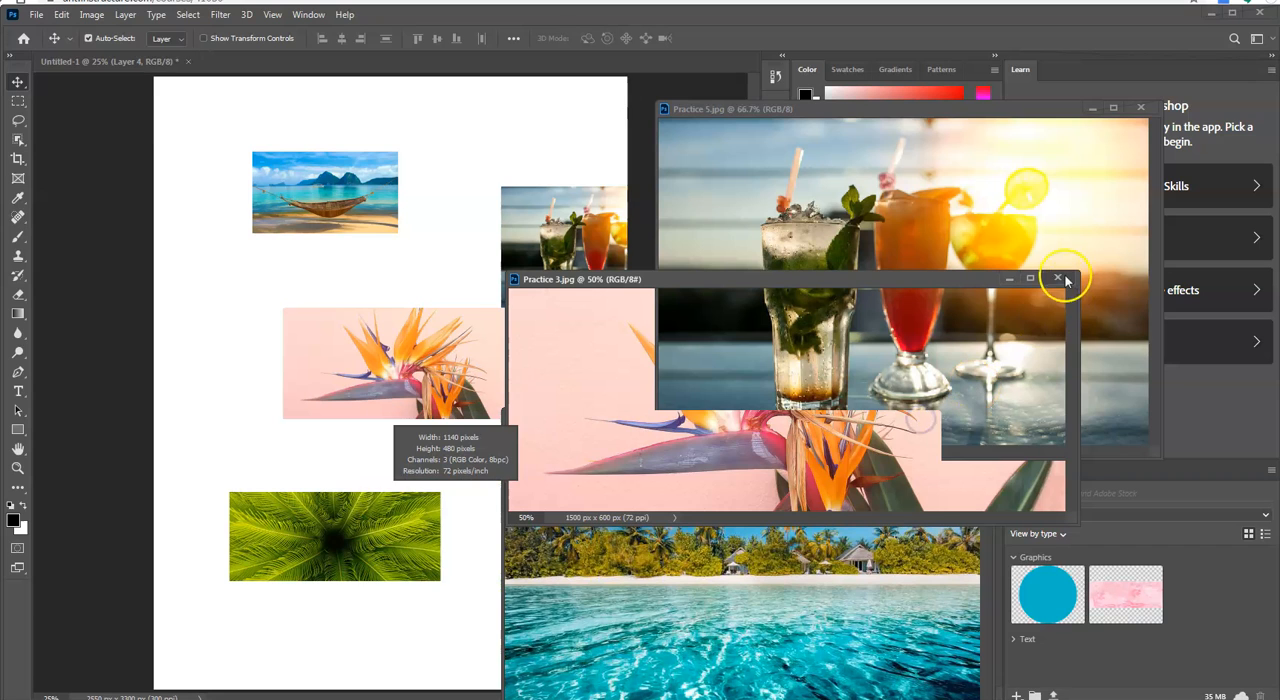
click(1060, 278)
click(1140, 107)
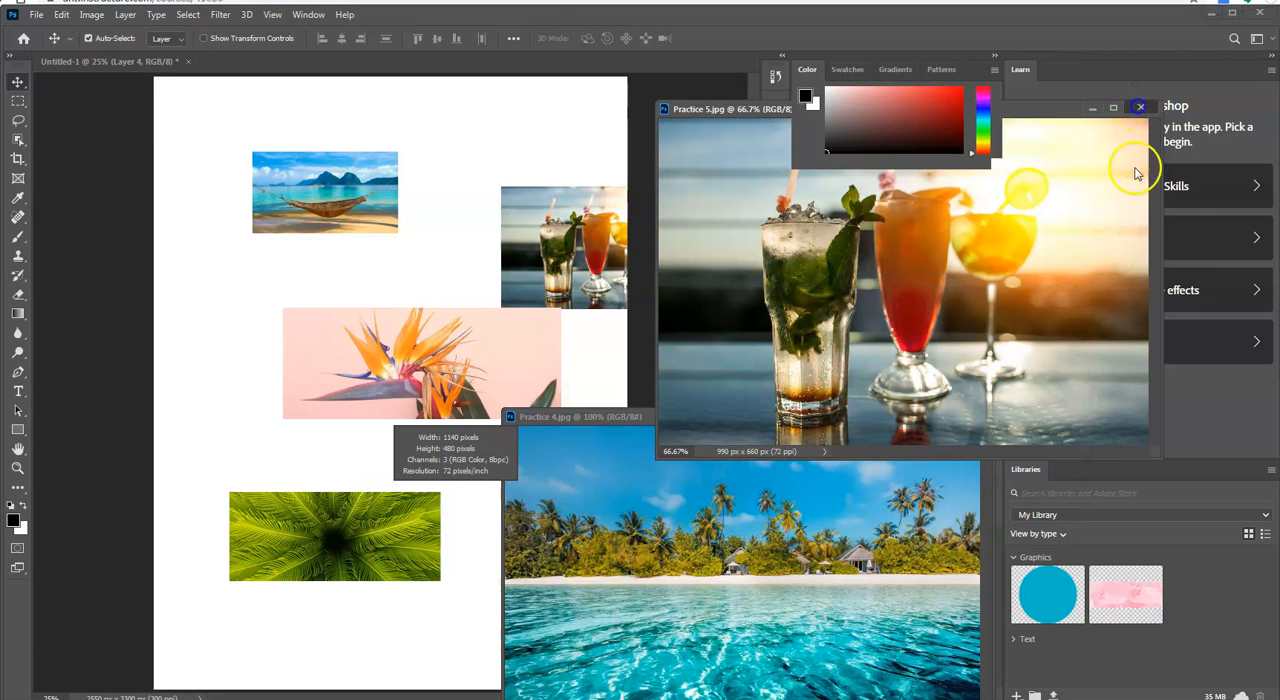
Step: Copy the Practice 4.jpg beach image onto the lower-right area of the Untitled-1 page and close its source window
drag(843, 418, 877, 220)
drag(657, 491, 505, 594)
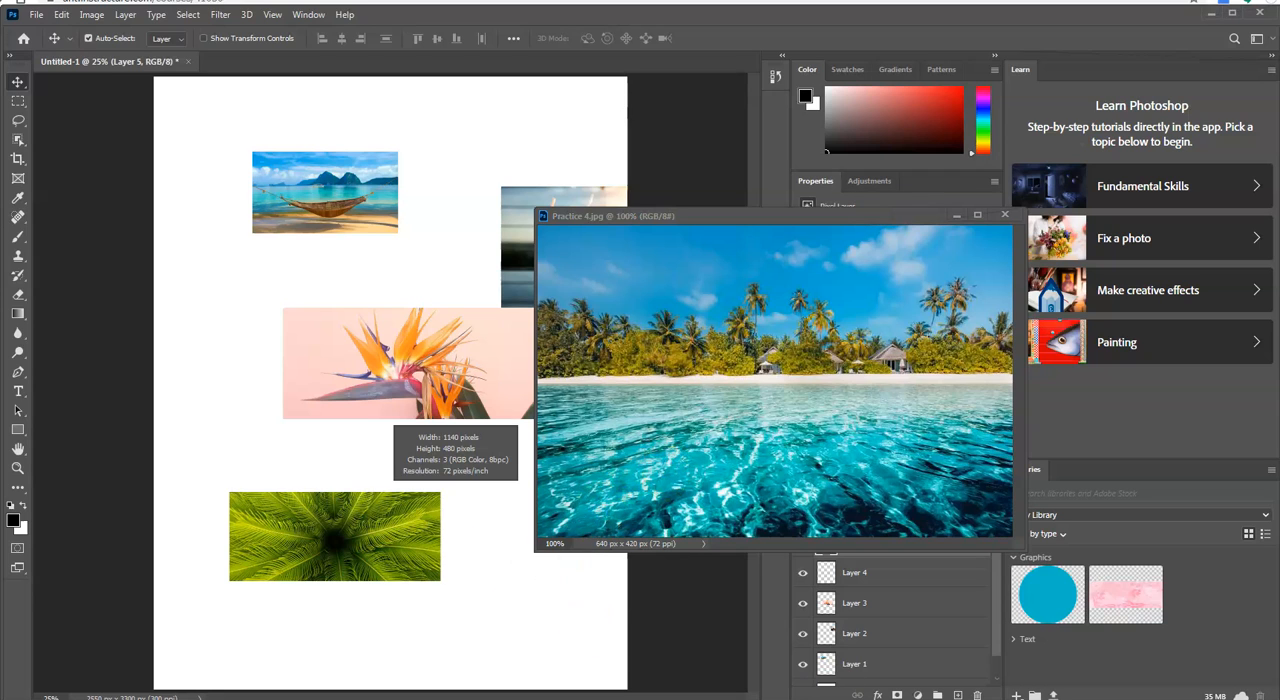
click(1005, 216)
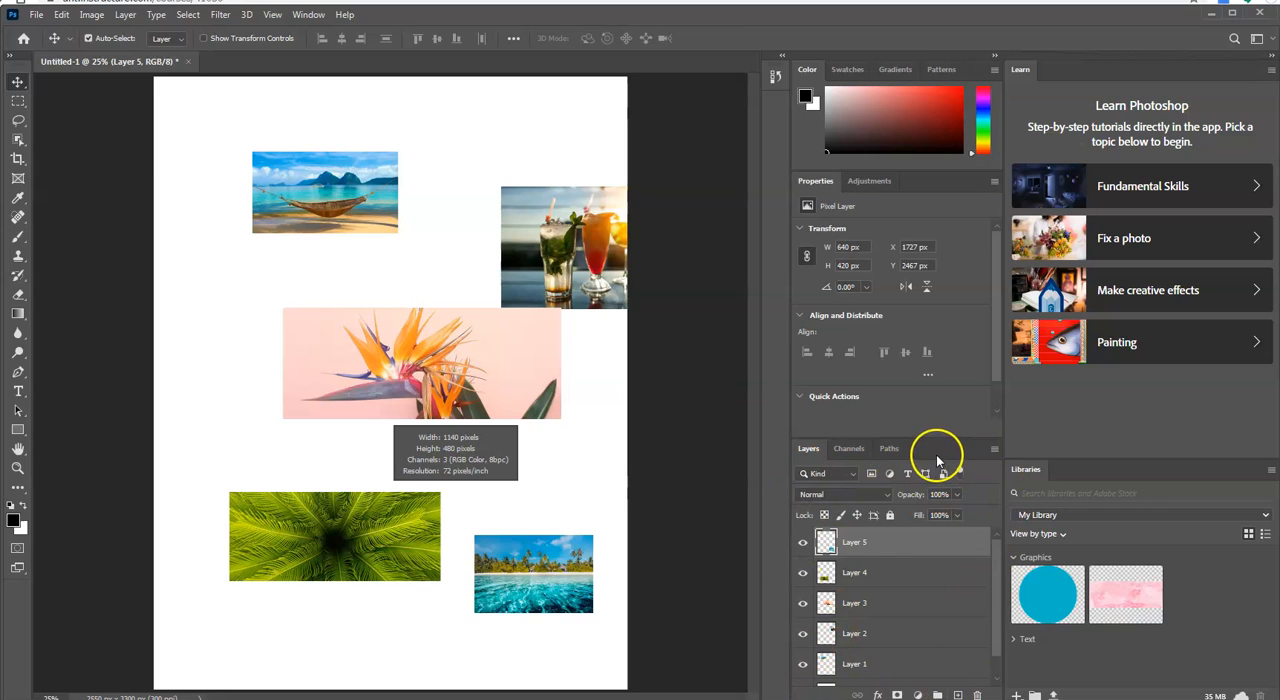
Step: Float the Layers panel next to the page and enlarge it to show every layer down to the Background
drag(817, 452, 726, 207)
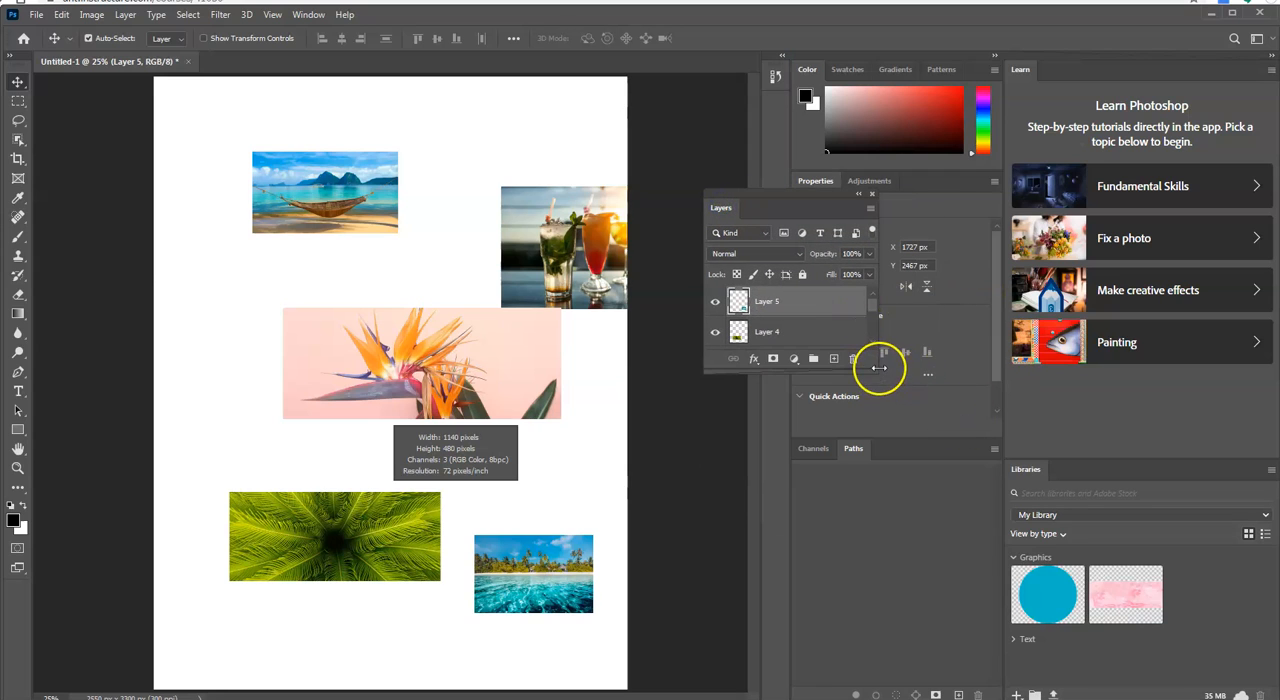
drag(875, 370, 940, 620)
Step: Close the floating Layers panel and display it again
click(308, 14)
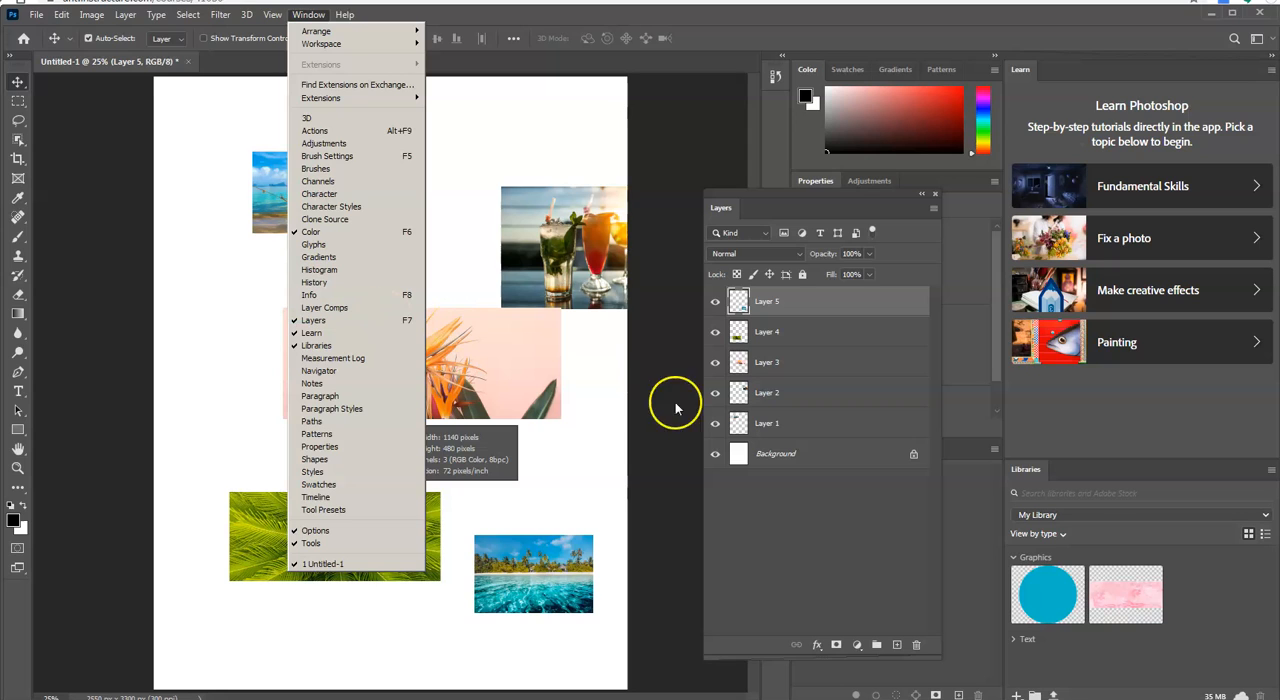
click(936, 201)
click(935, 197)
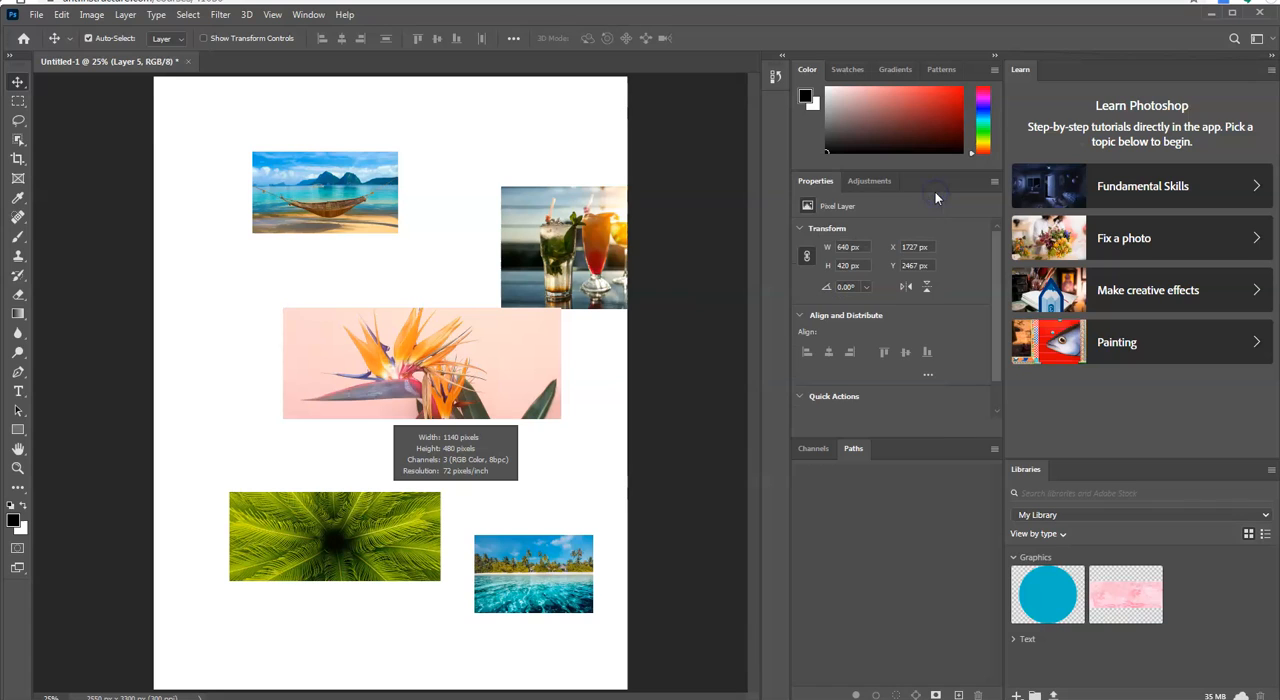
click(307, 15)
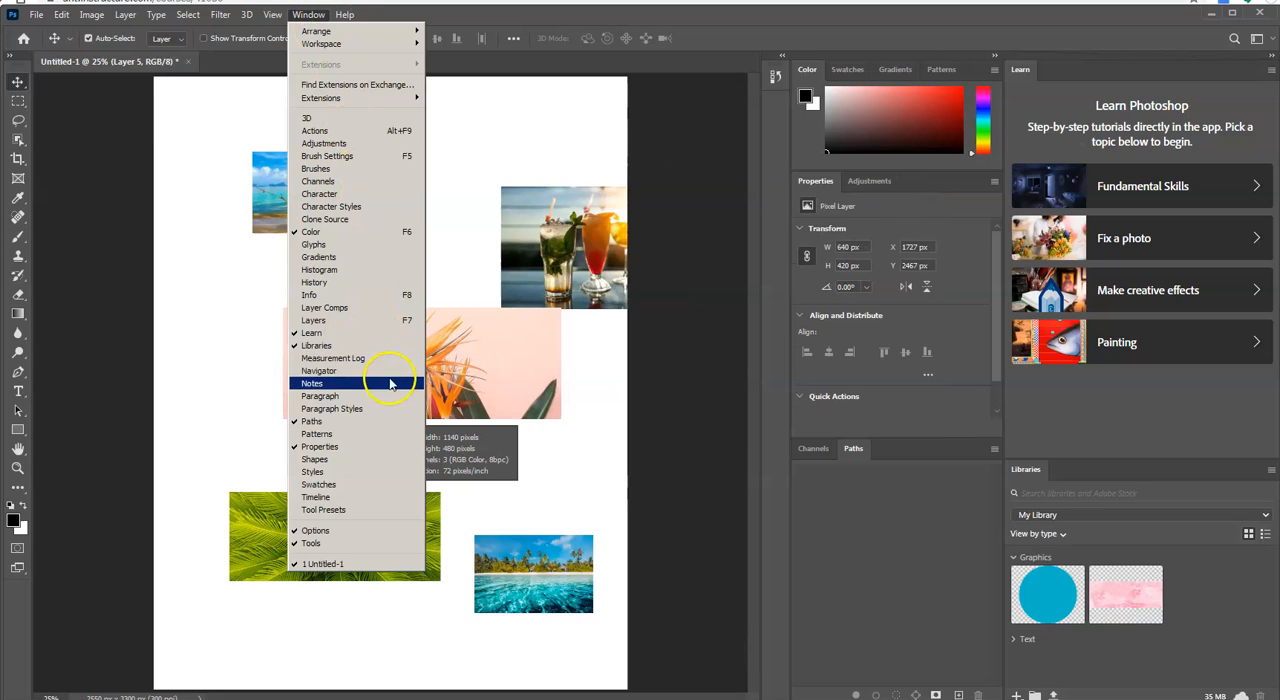
click(388, 321)
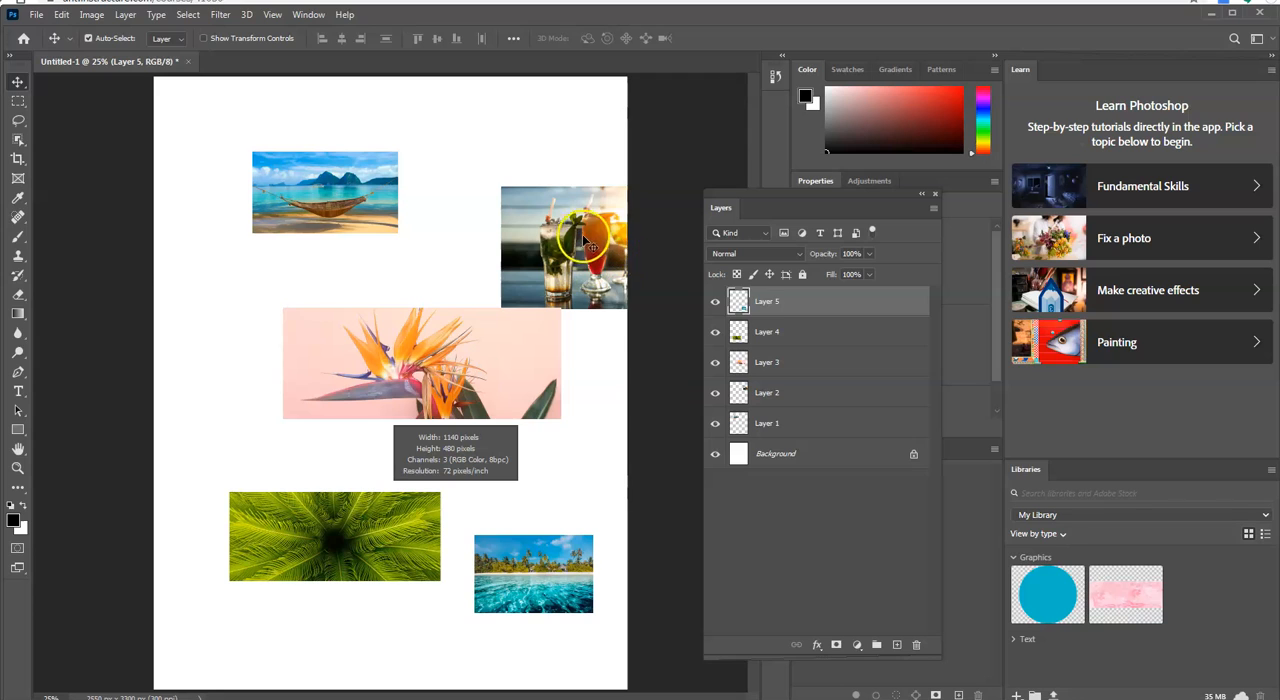
Step: Hide and show each layer in turn from Layer 5 down to the Background, then toggle Layer 5 once more
click(806, 311)
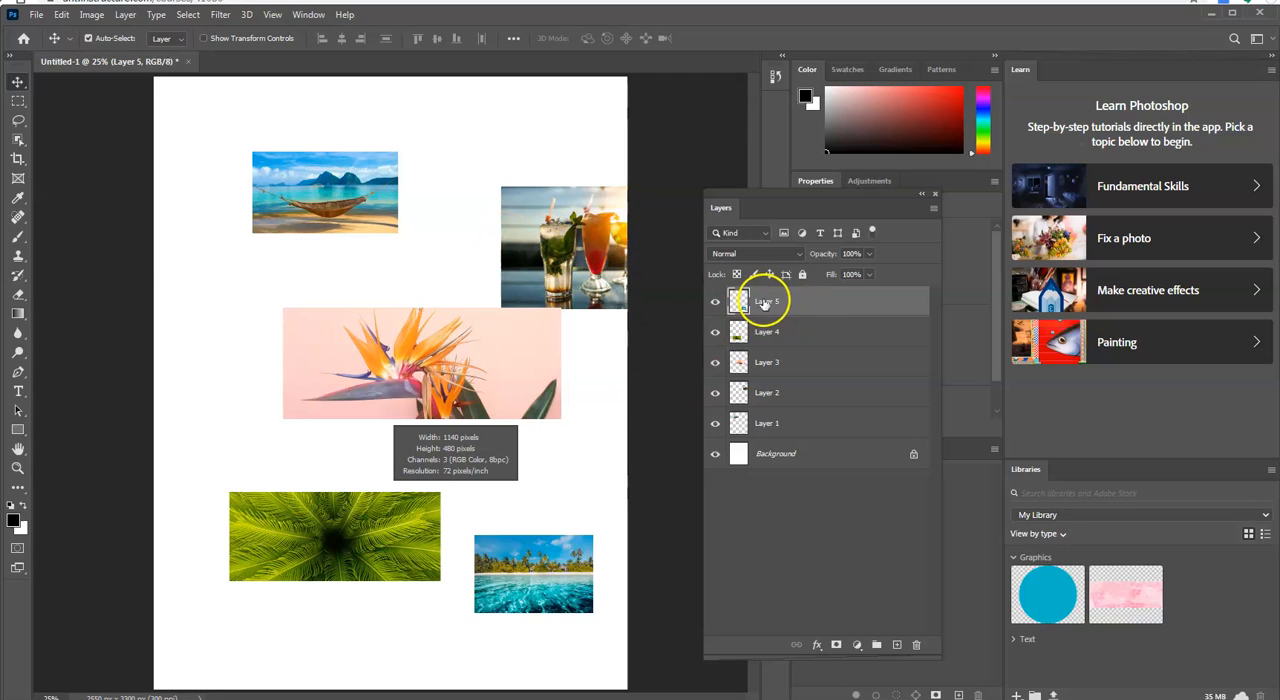
click(715, 302)
click(715, 302)
click(715, 332)
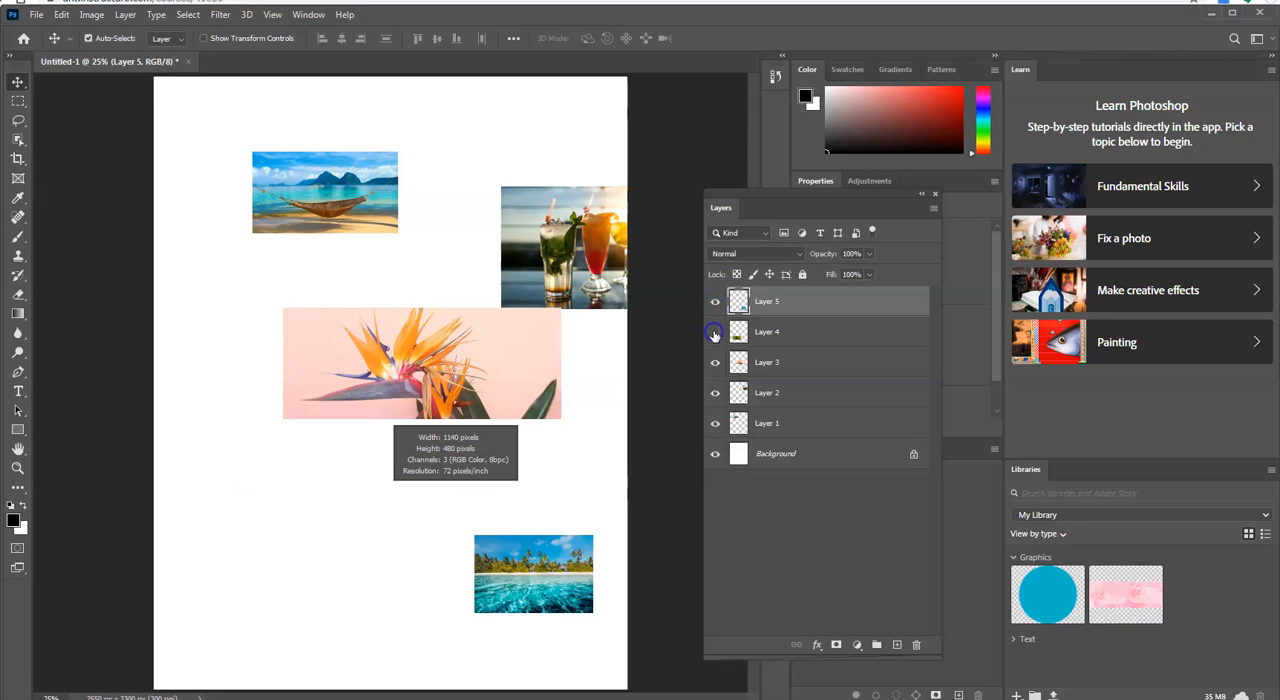
click(715, 332)
click(715, 362)
click(715, 362)
click(715, 393)
click(715, 393)
click(715, 423)
click(715, 424)
click(715, 455)
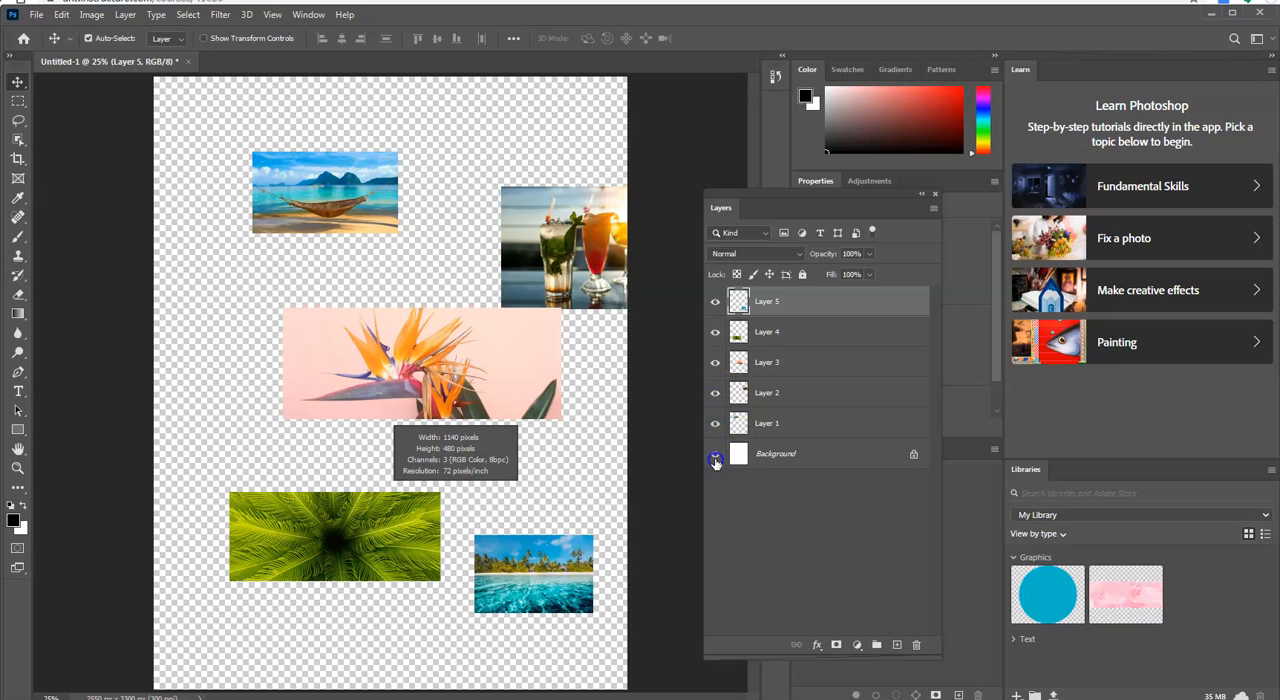
click(715, 455)
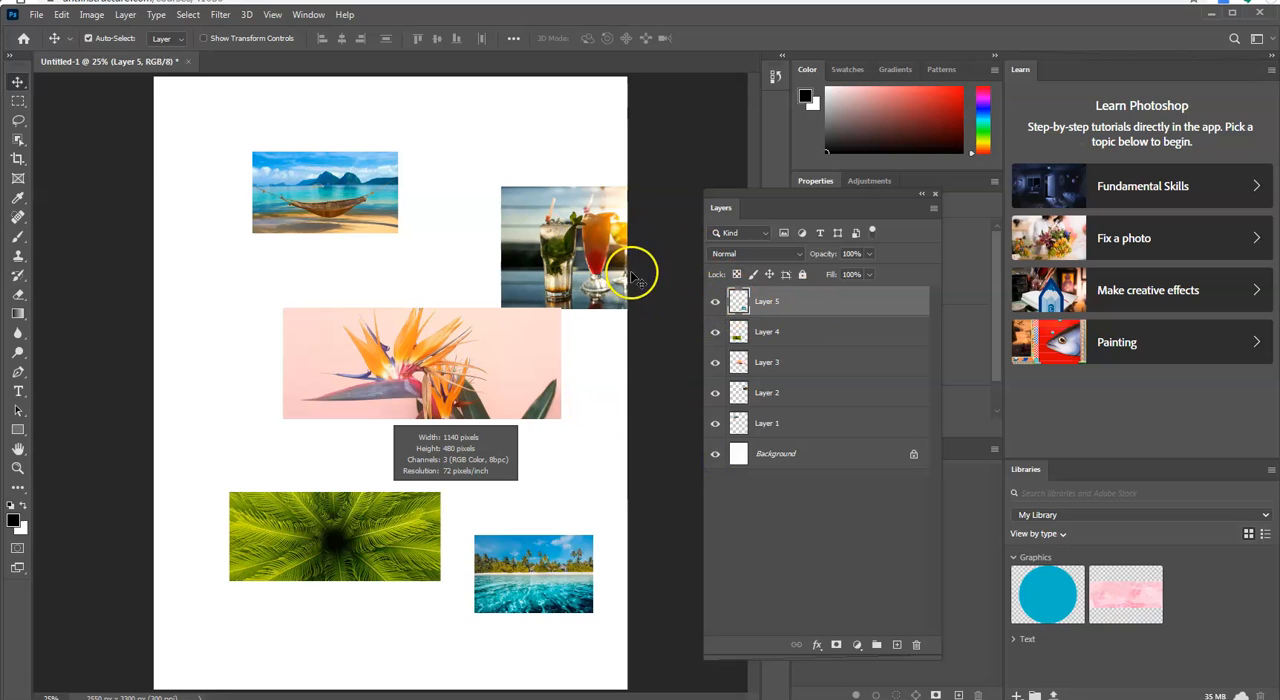
click(715, 302)
click(715, 302)
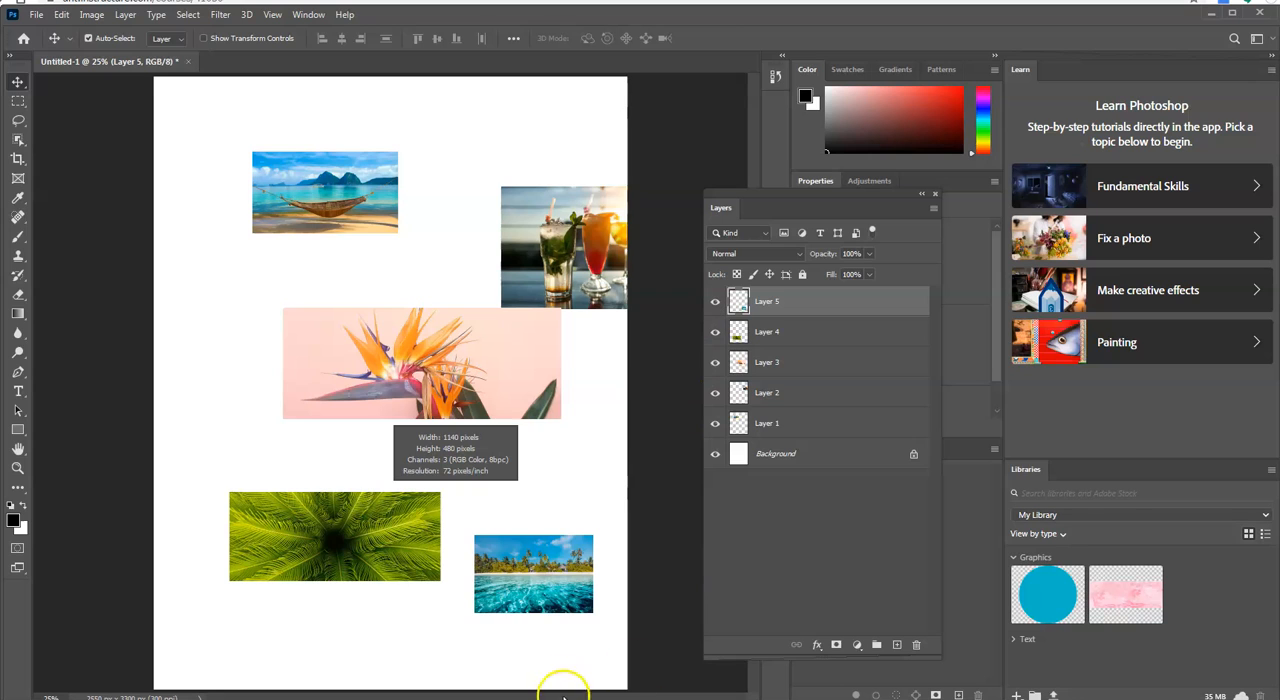
Step: Rearrange the images on the page, placing the beach image in the lower-right corner
drag(556, 577, 580, 655)
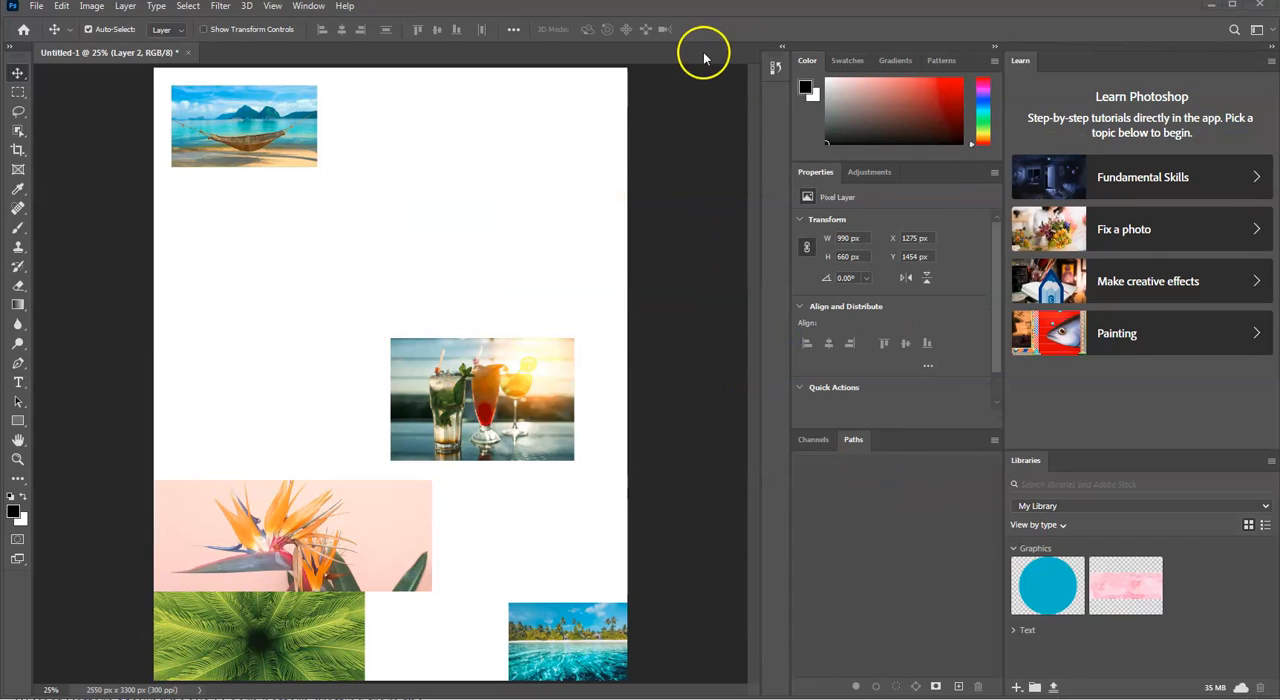
Step: Display the Layers panel again and float it just beside the page with all layers visible
click(308, 6)
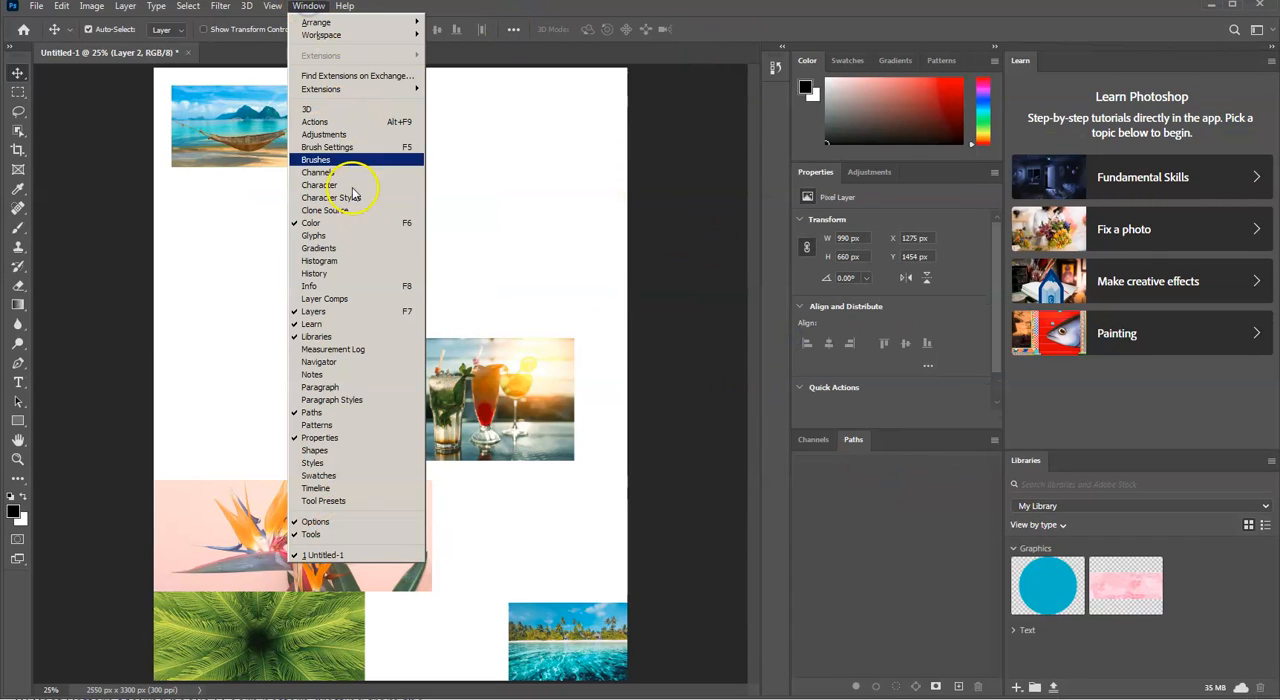
click(358, 311)
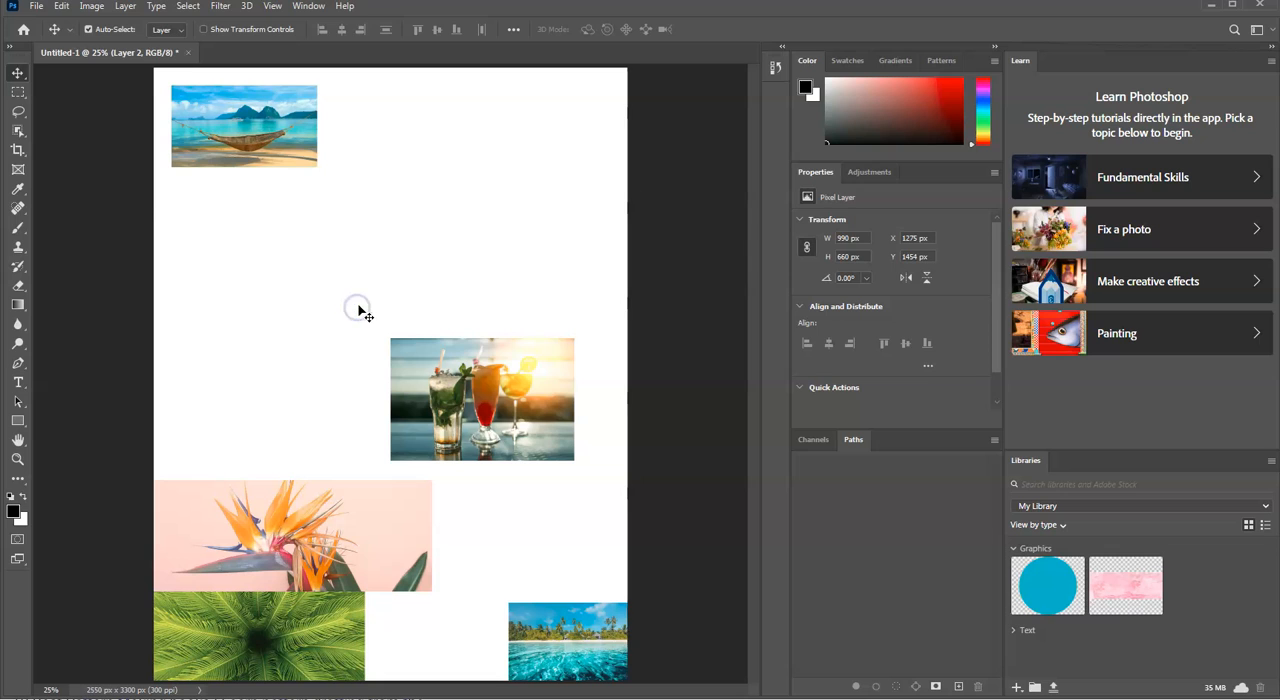
click(360, 308)
click(306, 6)
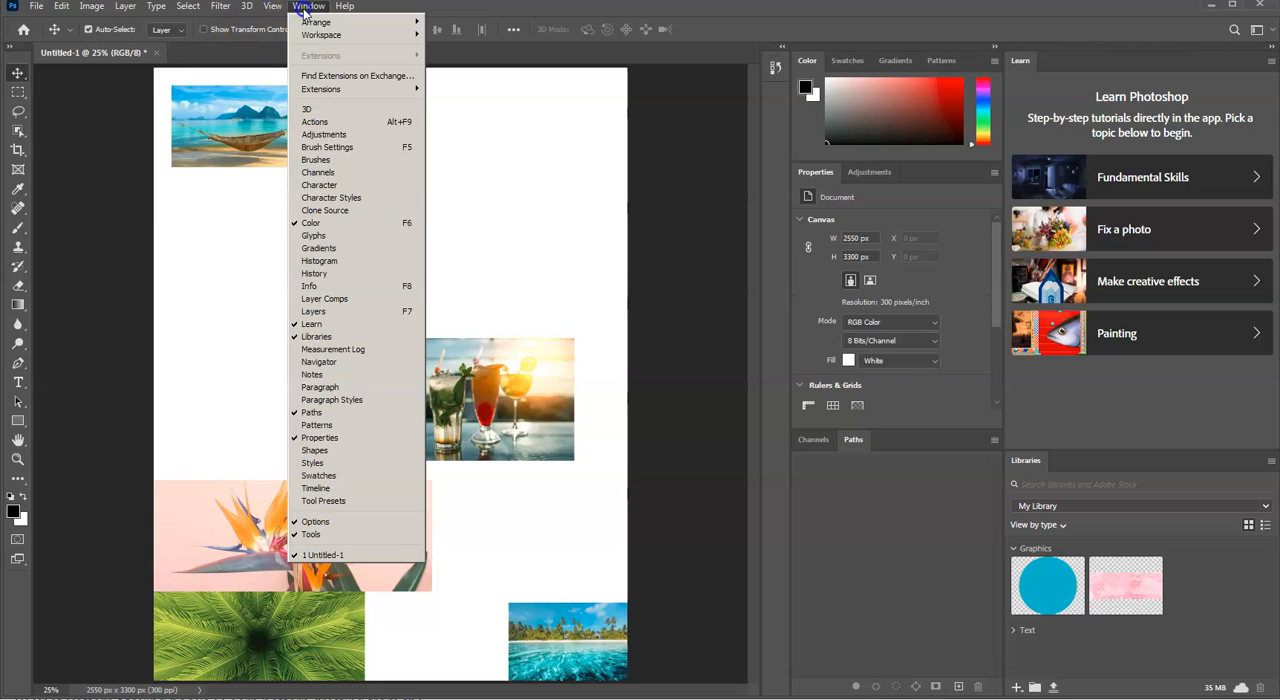
click(361, 307)
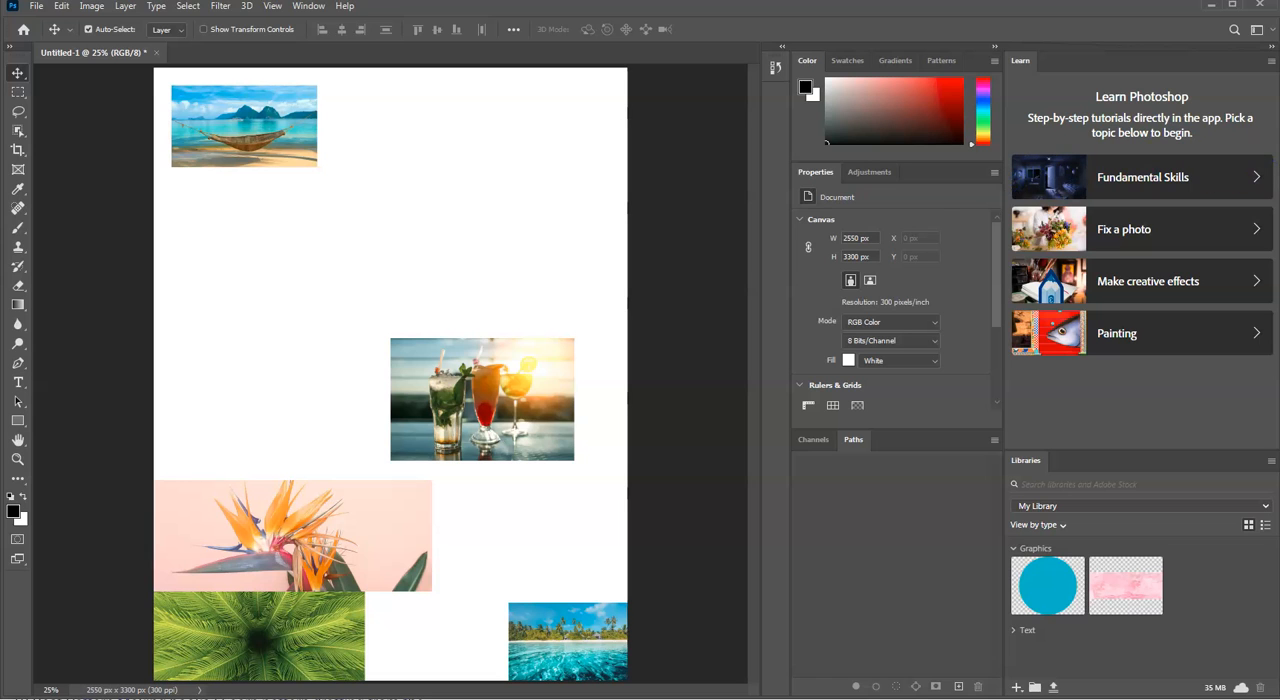
drag(1097, 189, 823, 218)
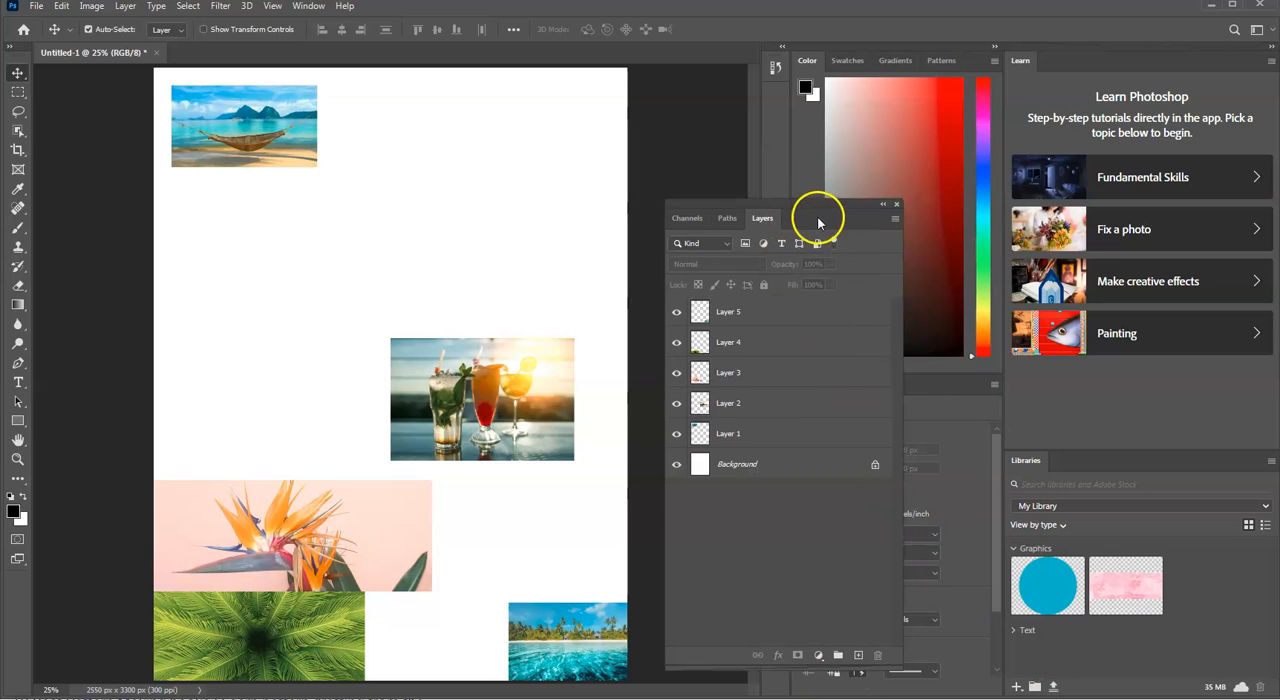
drag(817, 210, 844, 192)
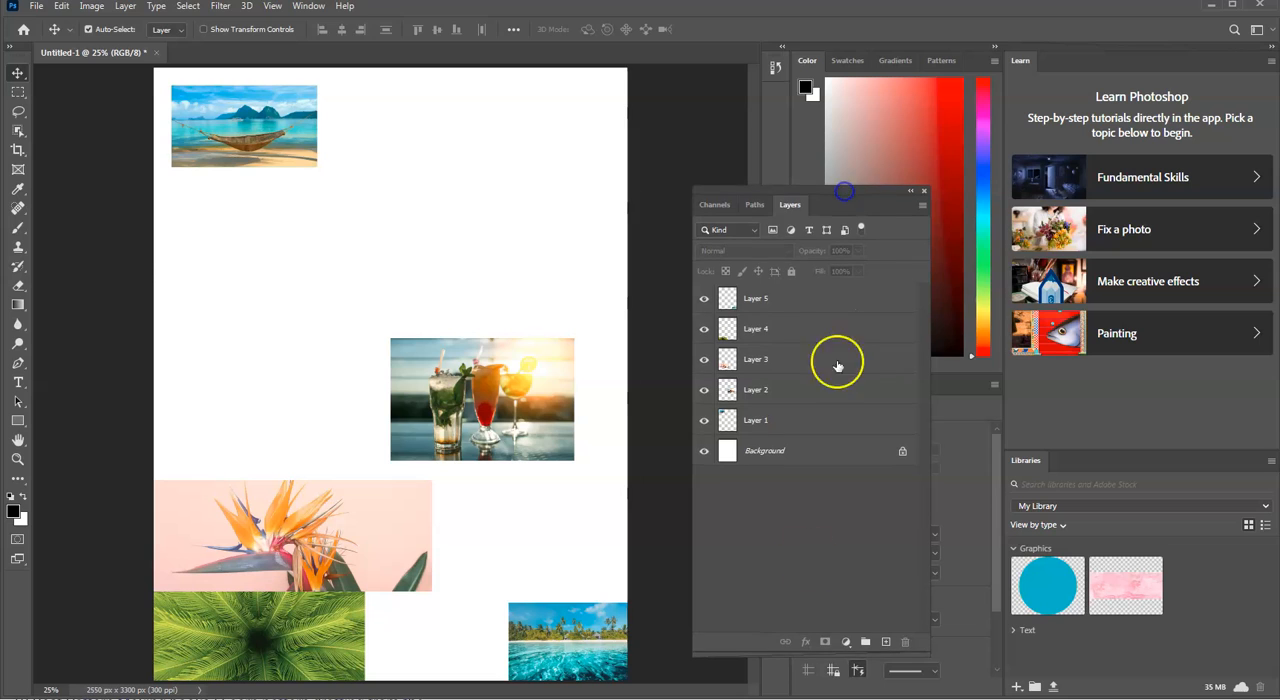
Step: Select Layer 1 and hide and show it to identify the hammock image
click(705, 425)
click(705, 425)
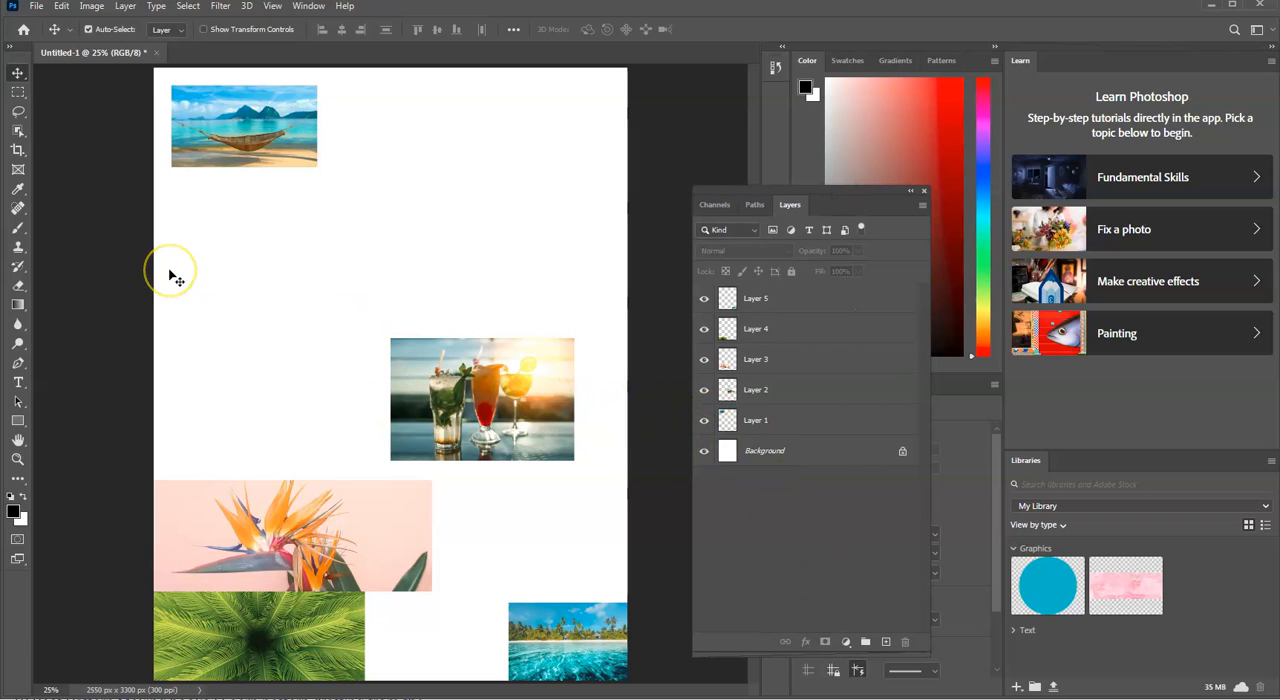
click(62, 7)
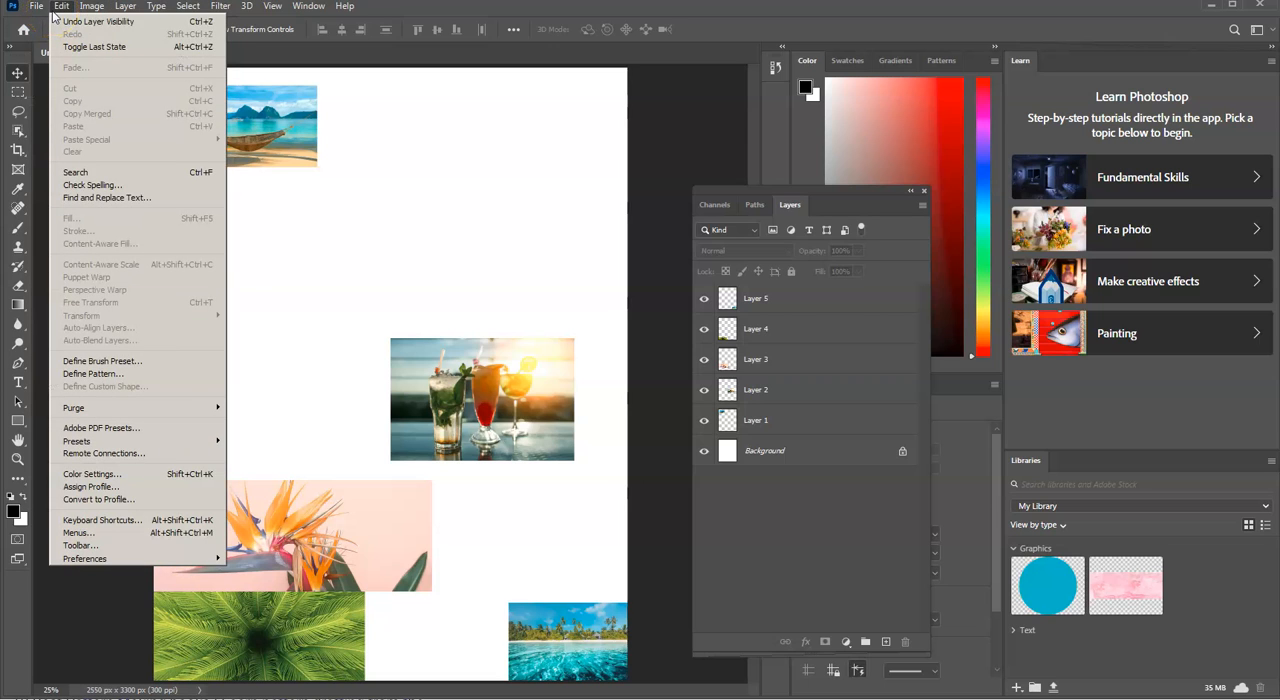
click(371, 229)
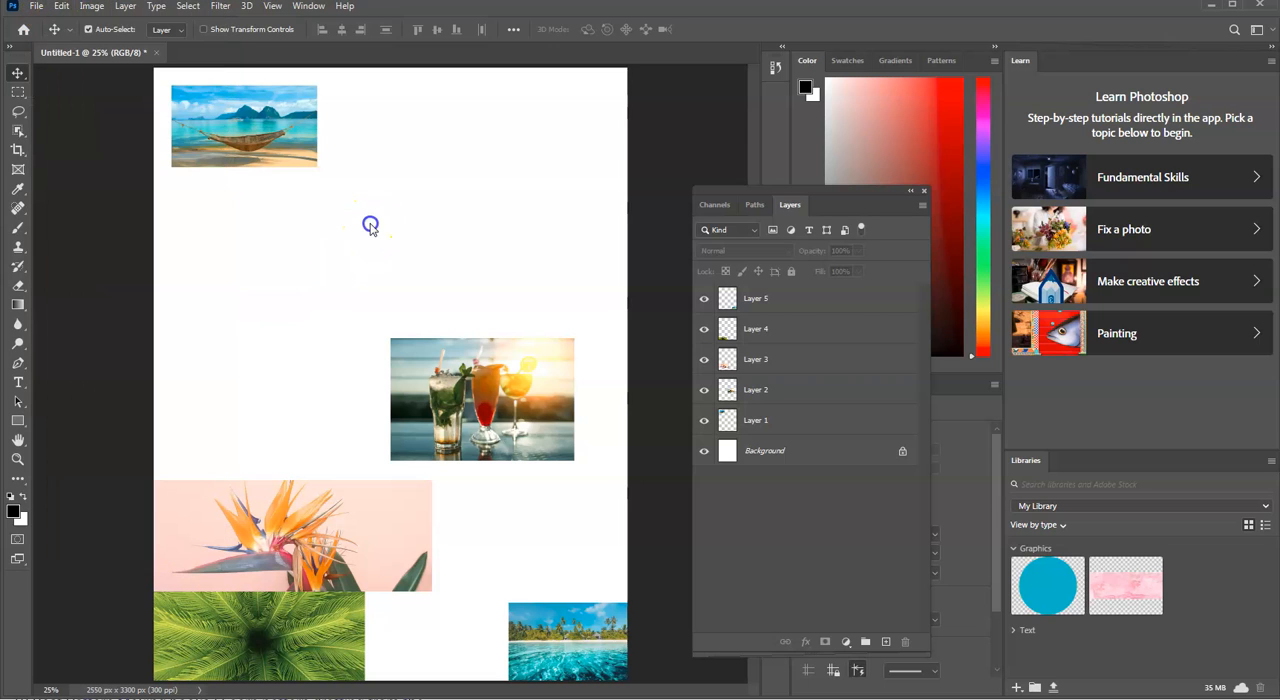
click(797, 420)
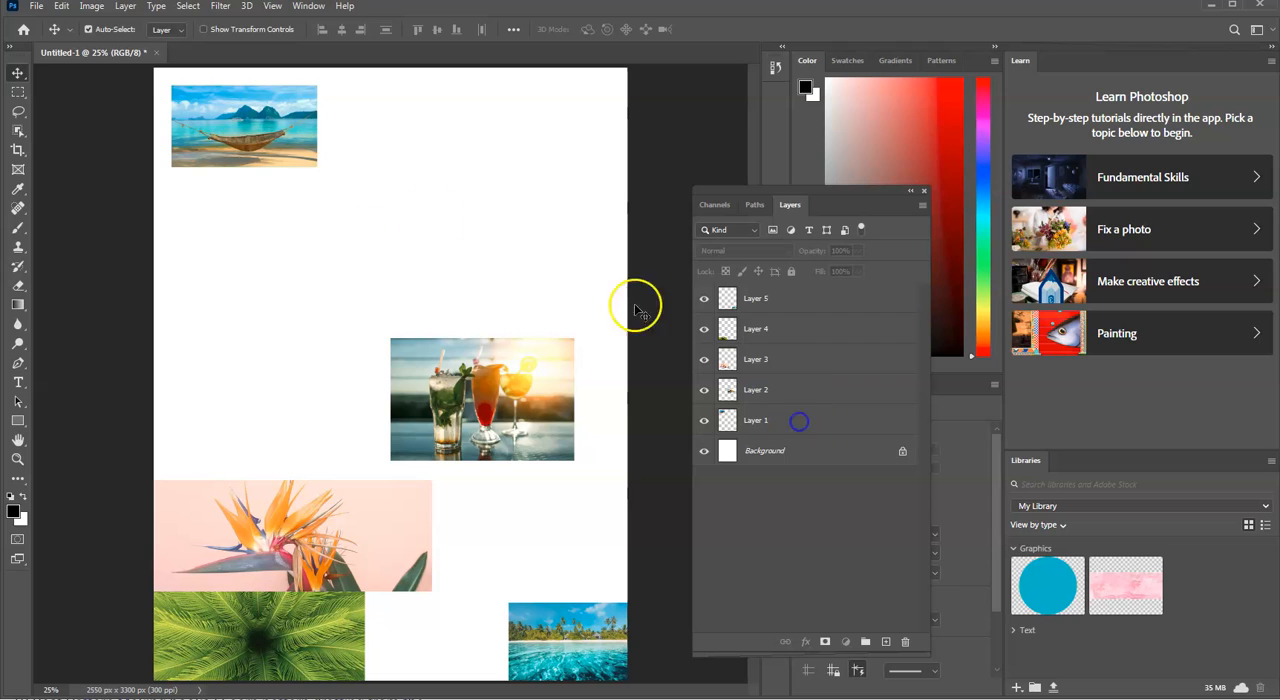
click(705, 421)
click(705, 421)
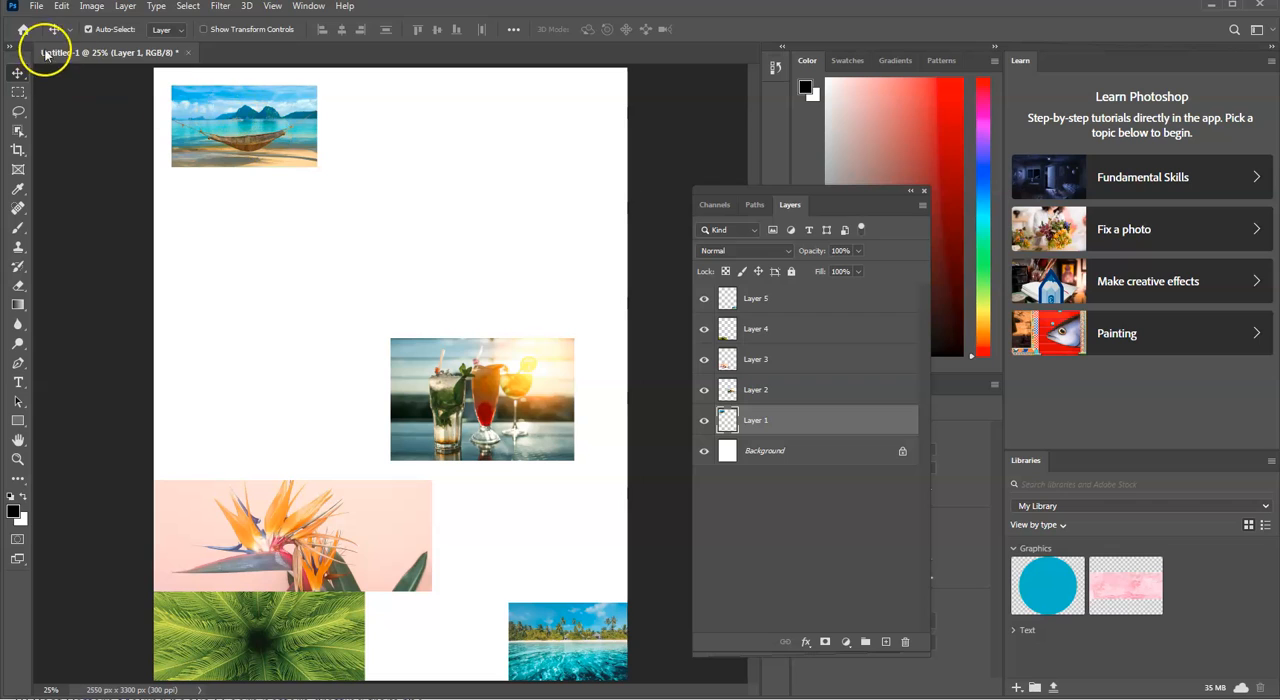
Step: Free Transform the hammock image on Layer 1 to about 326%, aligned to the page's top-left corner and spanning the full page width
click(38, 8)
mouse_move(61, 7)
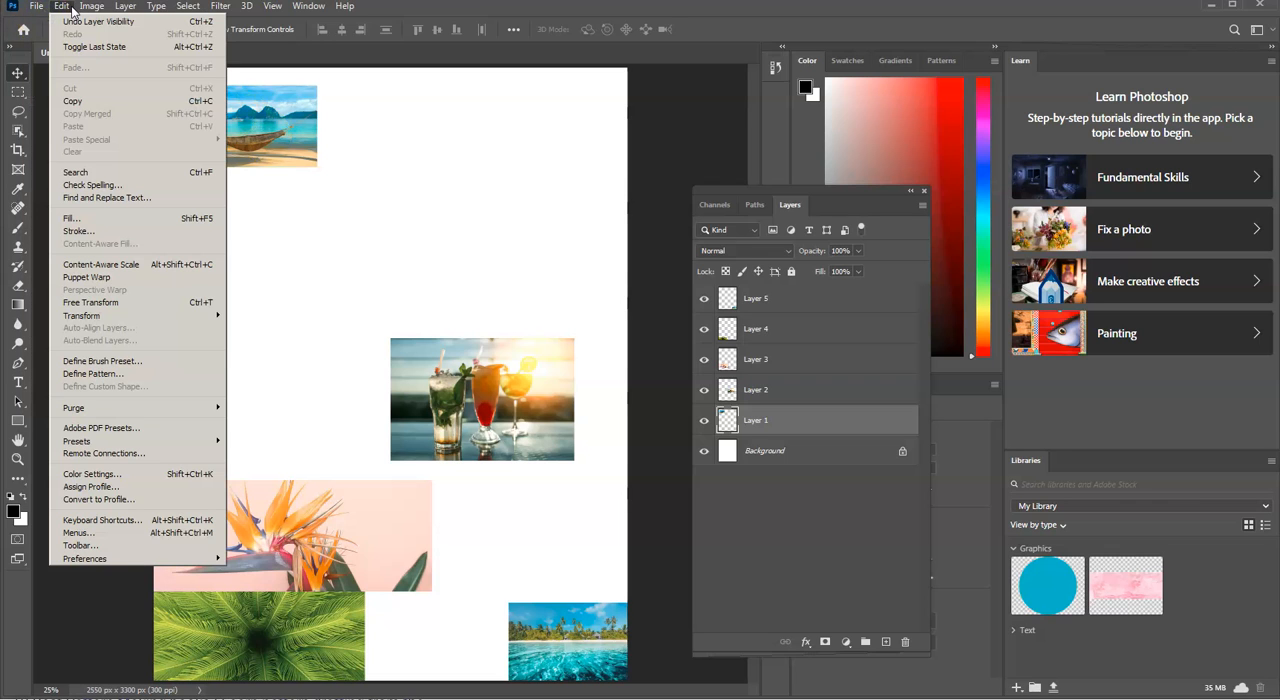
click(201, 303)
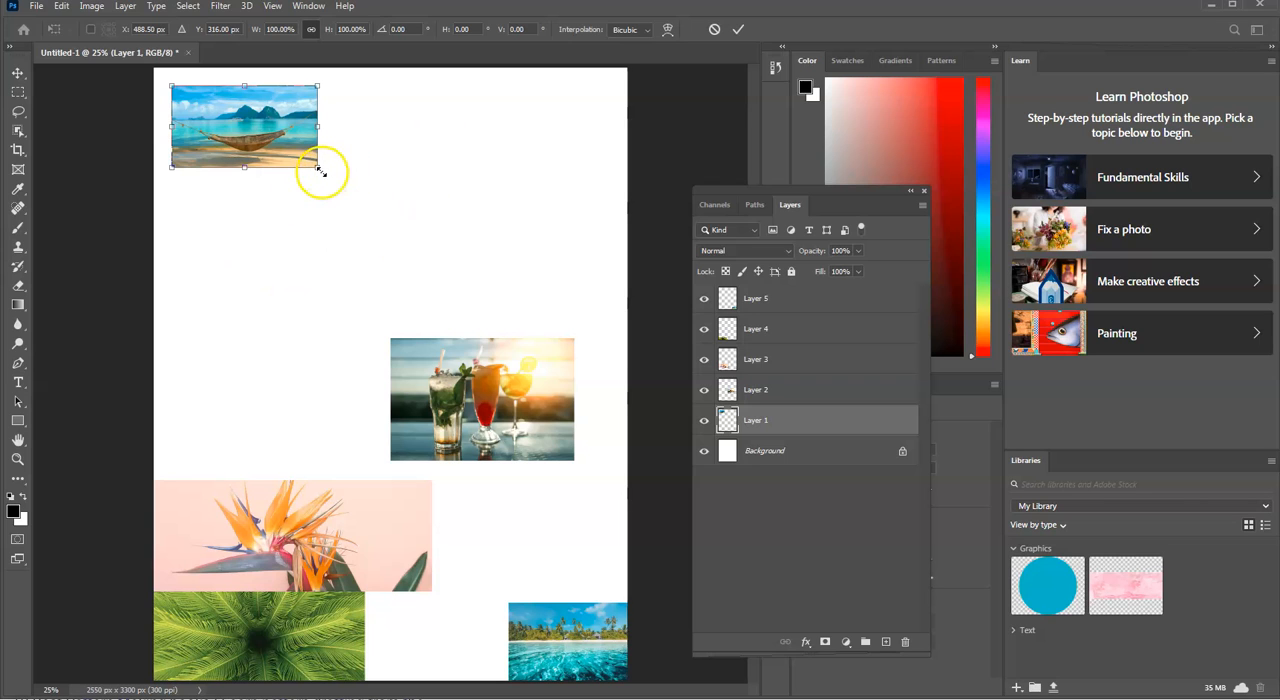
drag(327, 174, 506, 296)
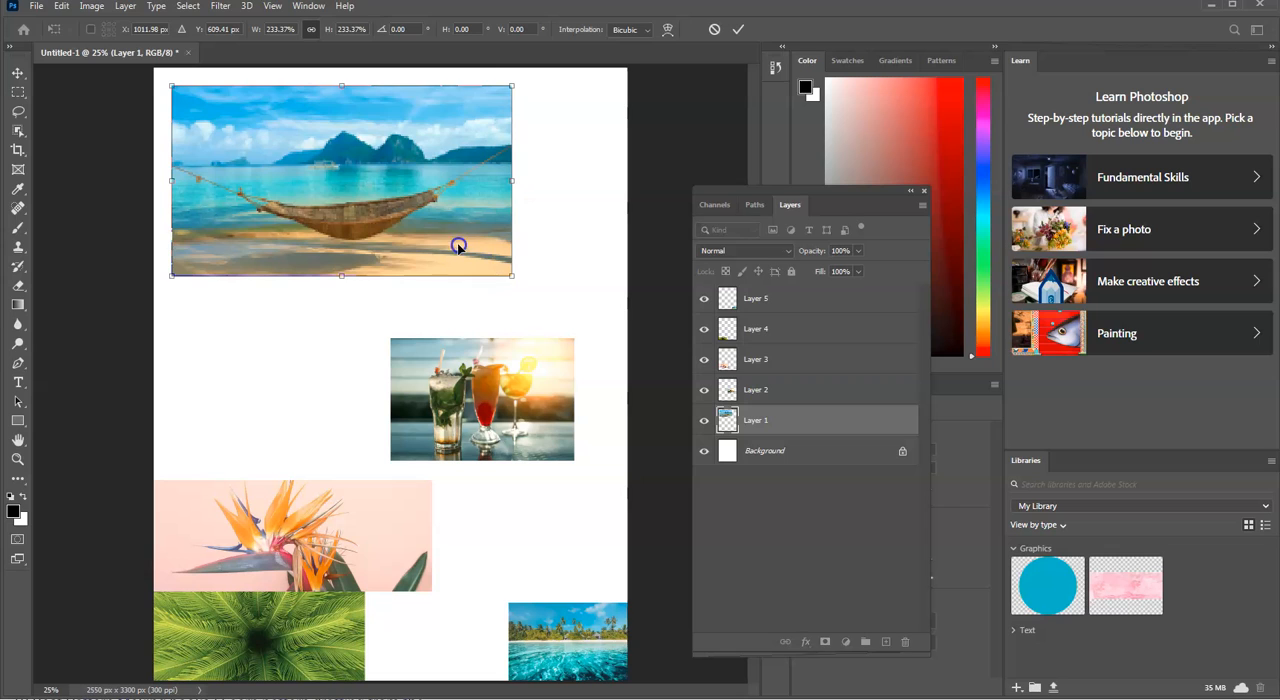
drag(444, 220, 446, 226)
drag(501, 267, 513, 273)
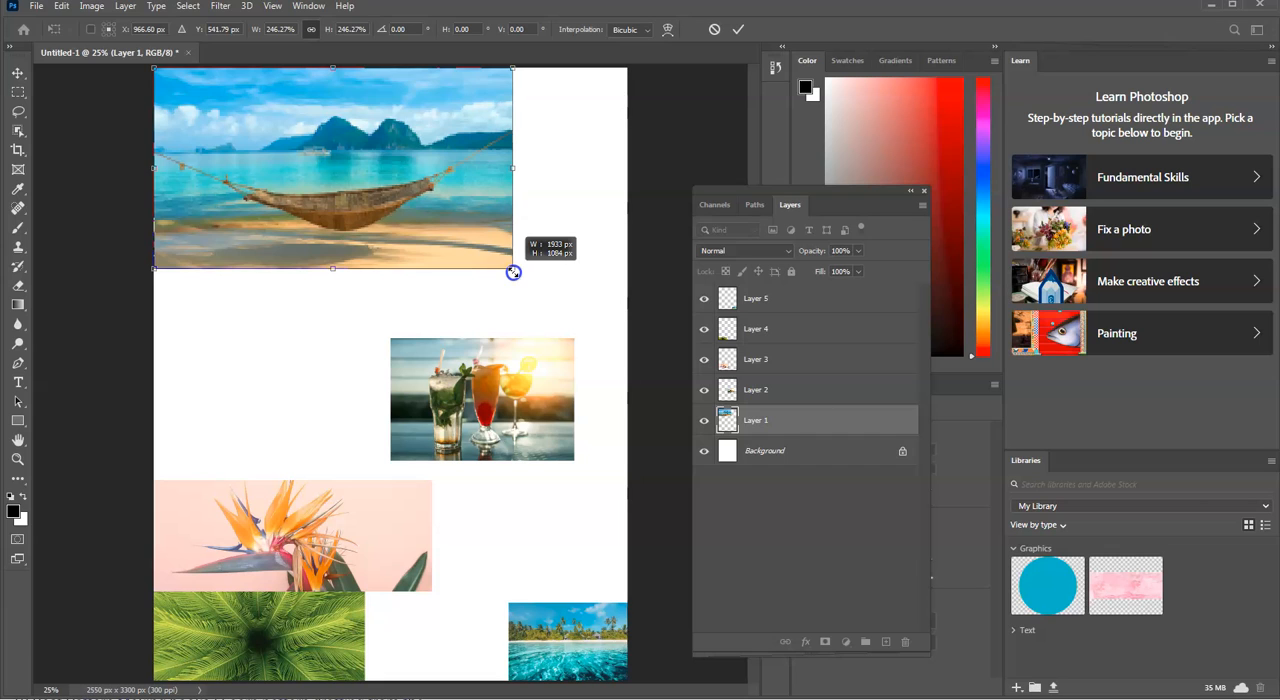
drag(513, 272, 634, 329)
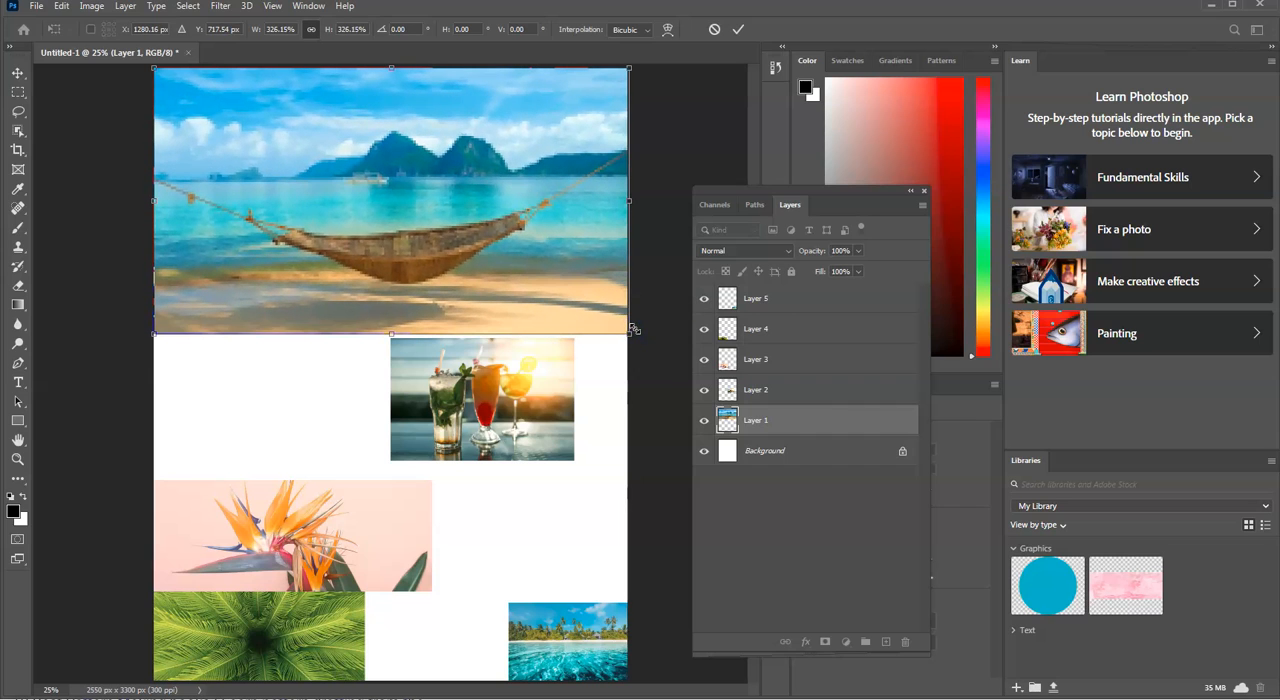
key(Return)
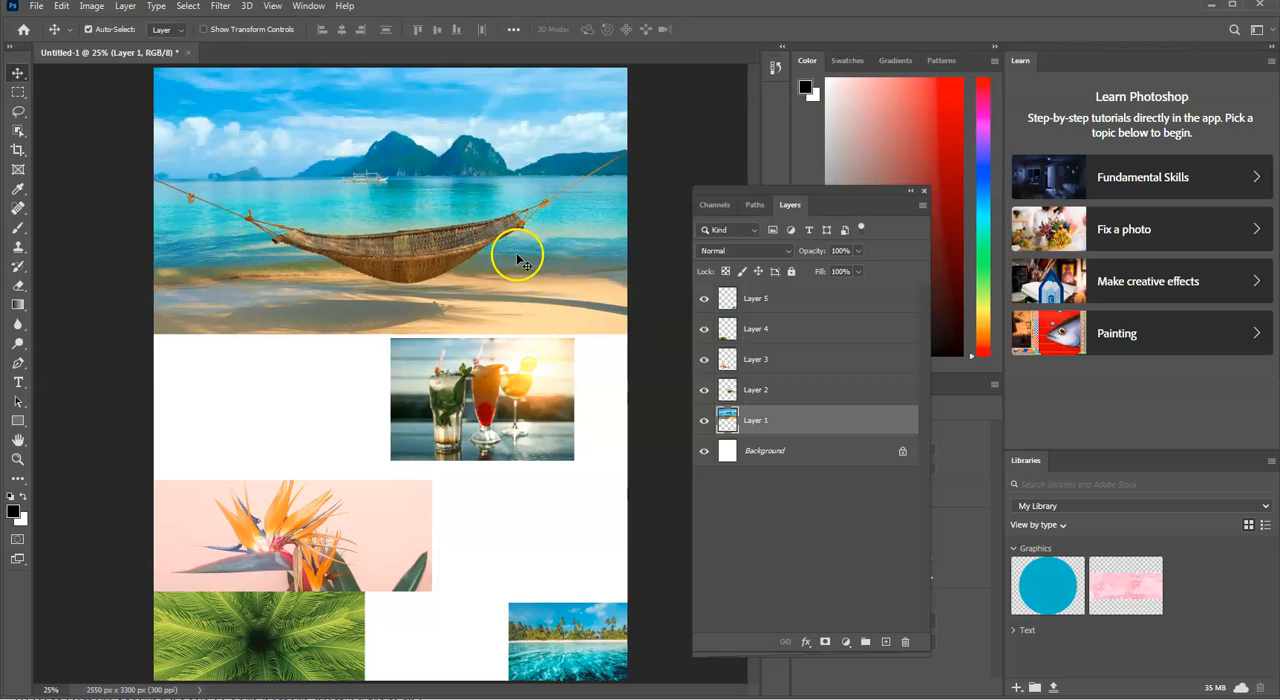
Step: Select Layer 2, toggle its visibility to identify it, and move the cocktails image beside the flower image against the page's right edge
click(756, 389)
click(541, 422)
click(762, 389)
click(704, 390)
click(704, 390)
drag(536, 464, 543, 538)
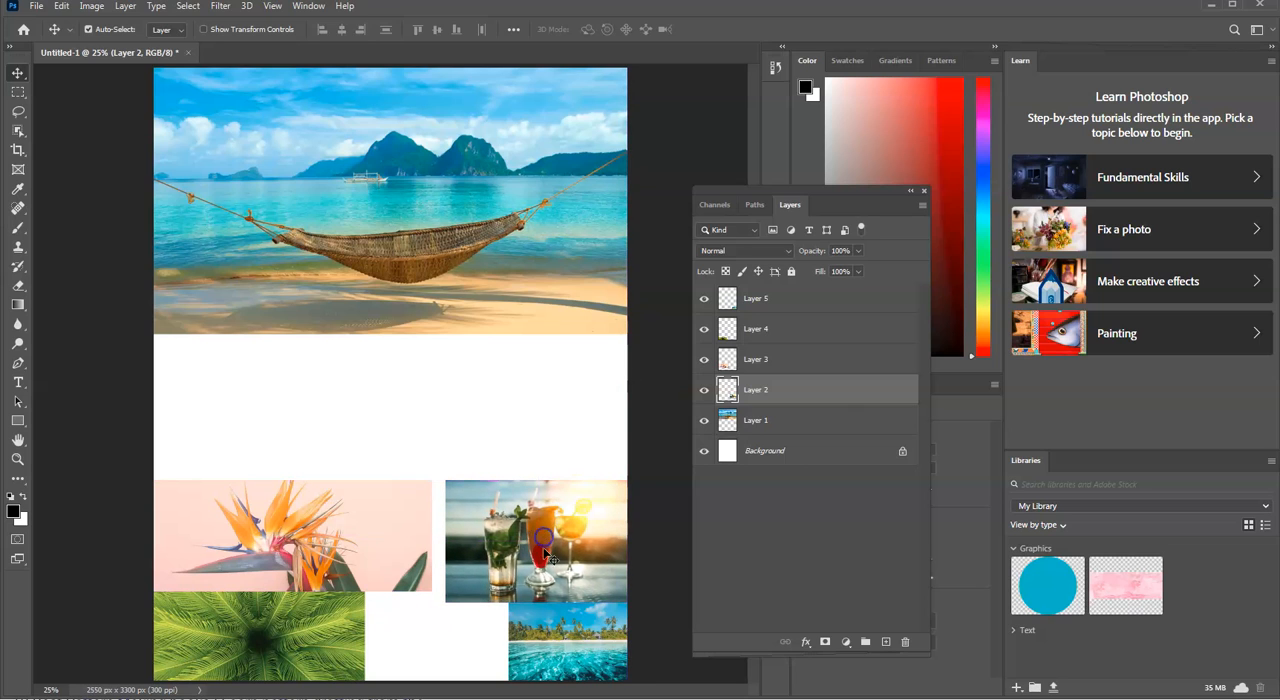
Step: Free Transform the flower image on Layer 3 to about 105% so its right edge meets the cocktails image
click(785, 361)
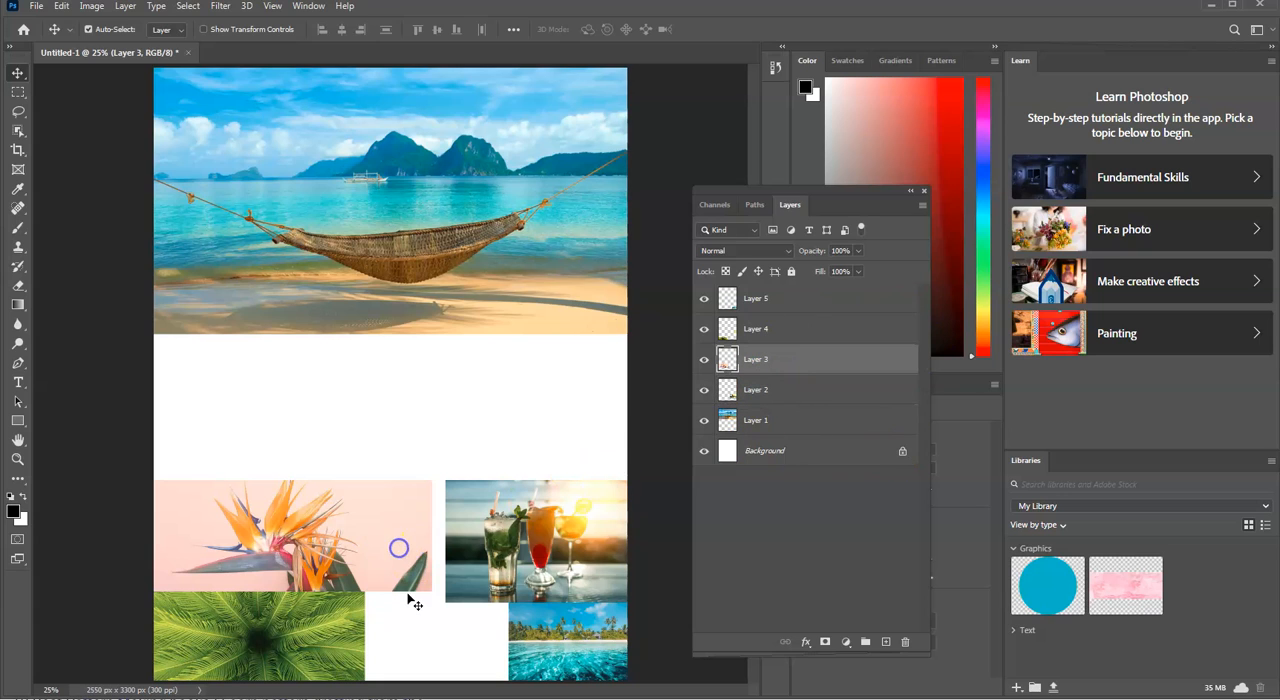
click(62, 10)
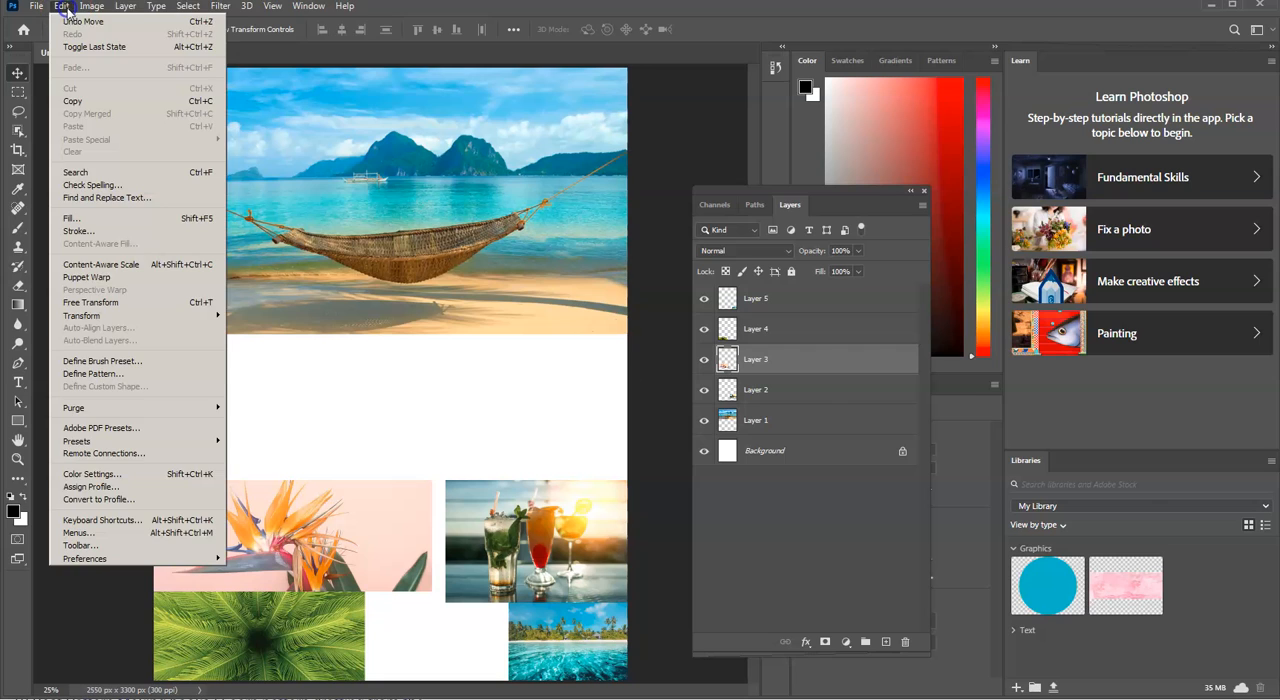
click(180, 302)
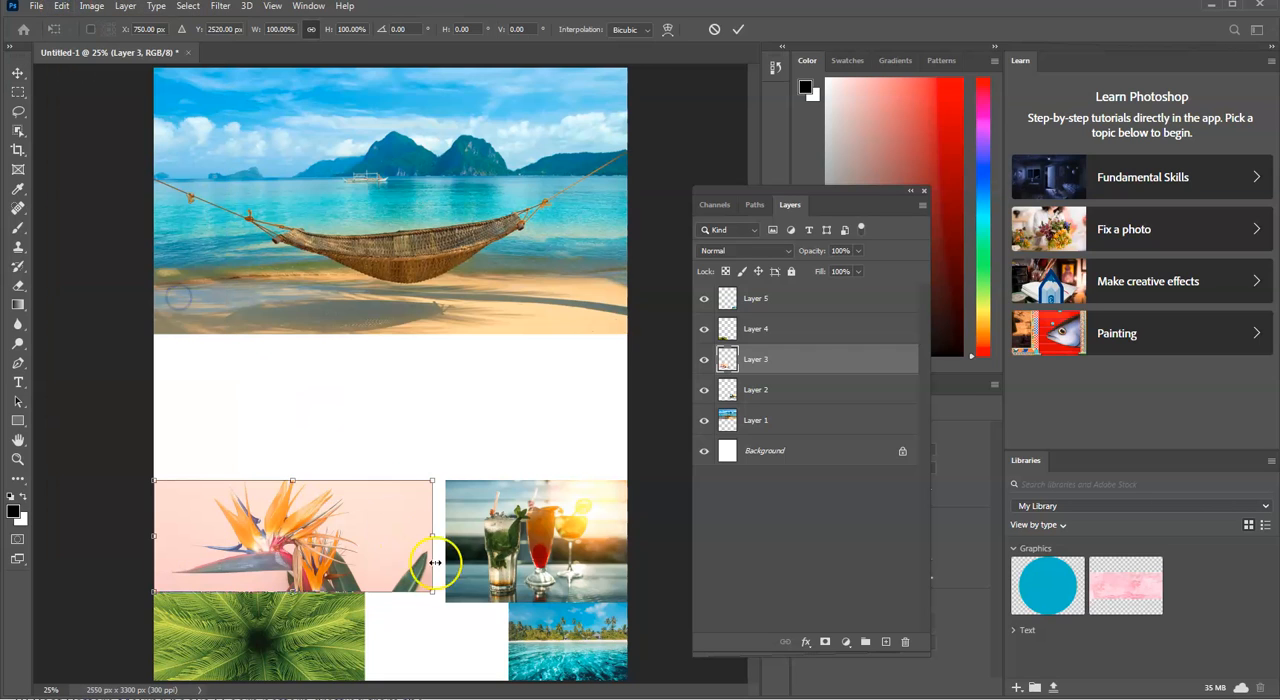
drag(431, 597, 444, 597)
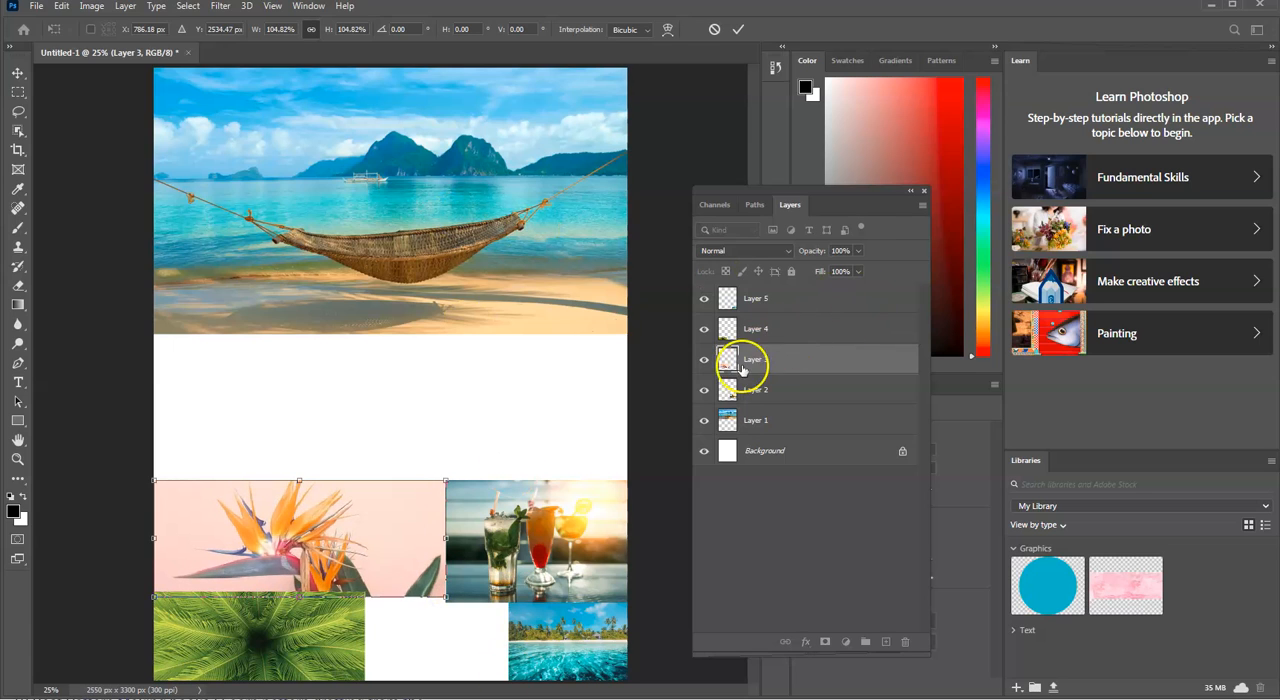
double_click(408, 541)
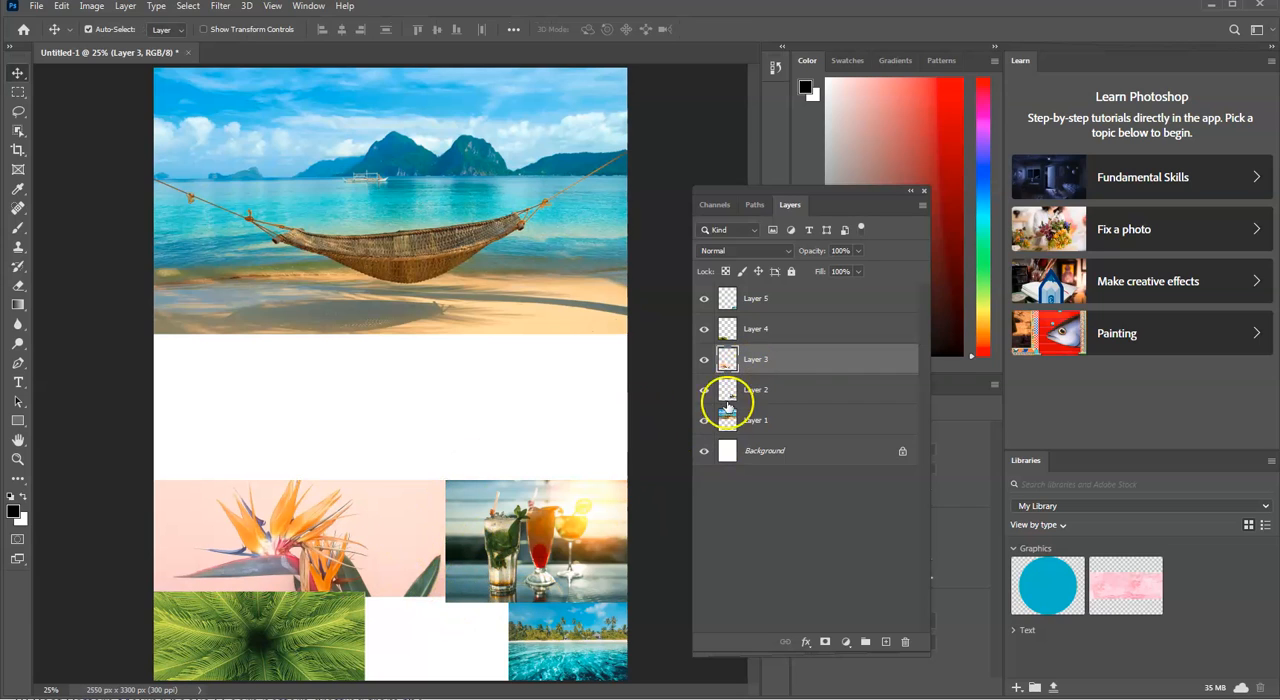
Step: Identify the palm leaf image on Layer 4 and enlarge it proportionally along the page bottom until it meets the beach image
click(812, 330)
click(704, 328)
click(704, 328)
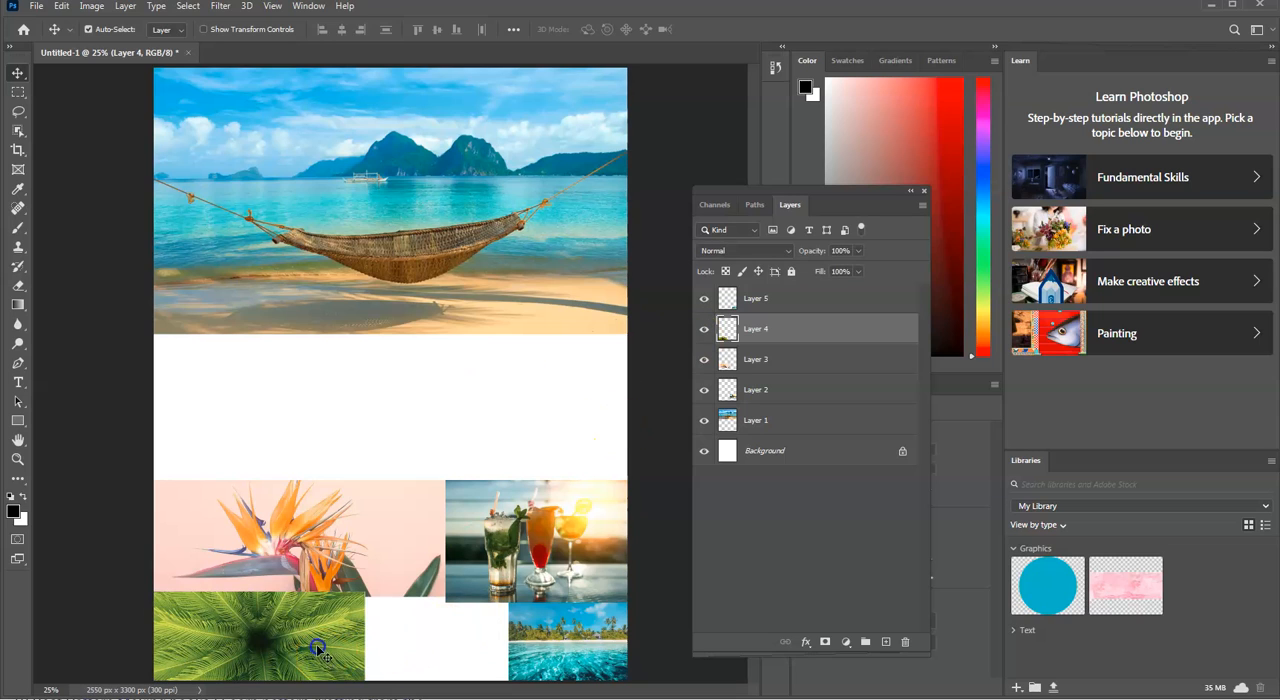
key(ctrl+t)
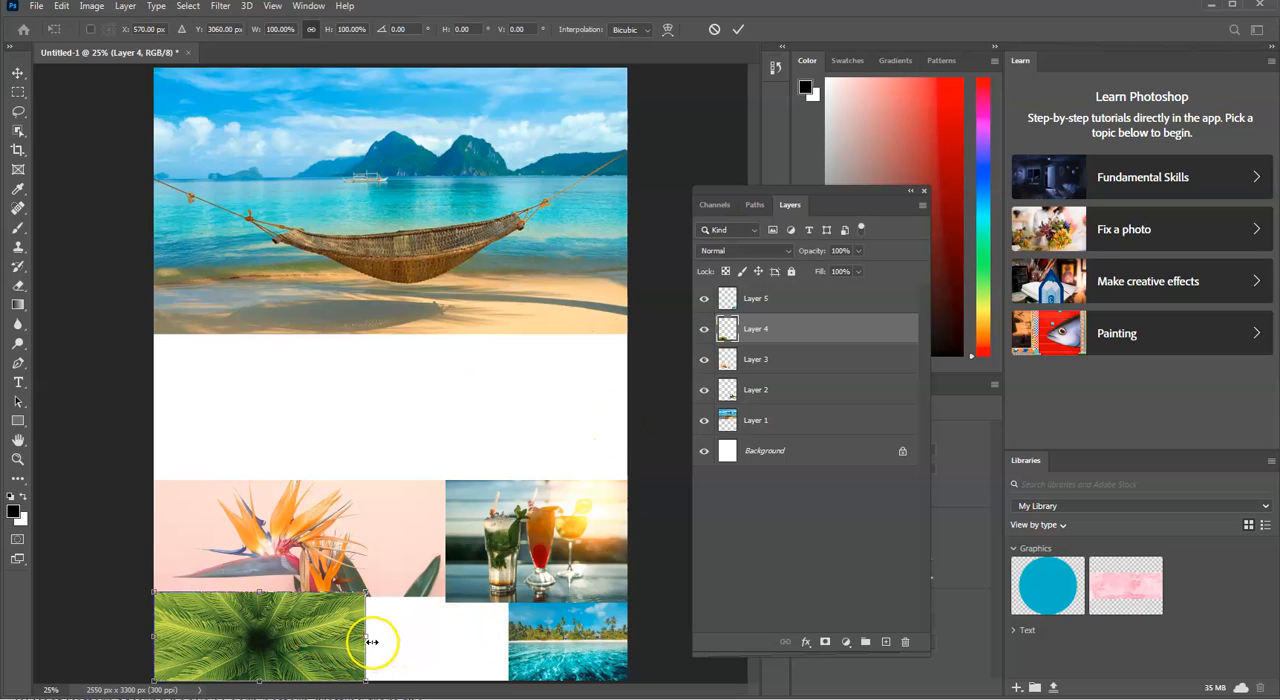
drag(365, 636, 505, 663)
drag(340, 563, 365, 573)
mouse_move(300, 645)
mouse_down()
mouse_move(272, 662)
mouse_move(302, 635)
mouse_up()
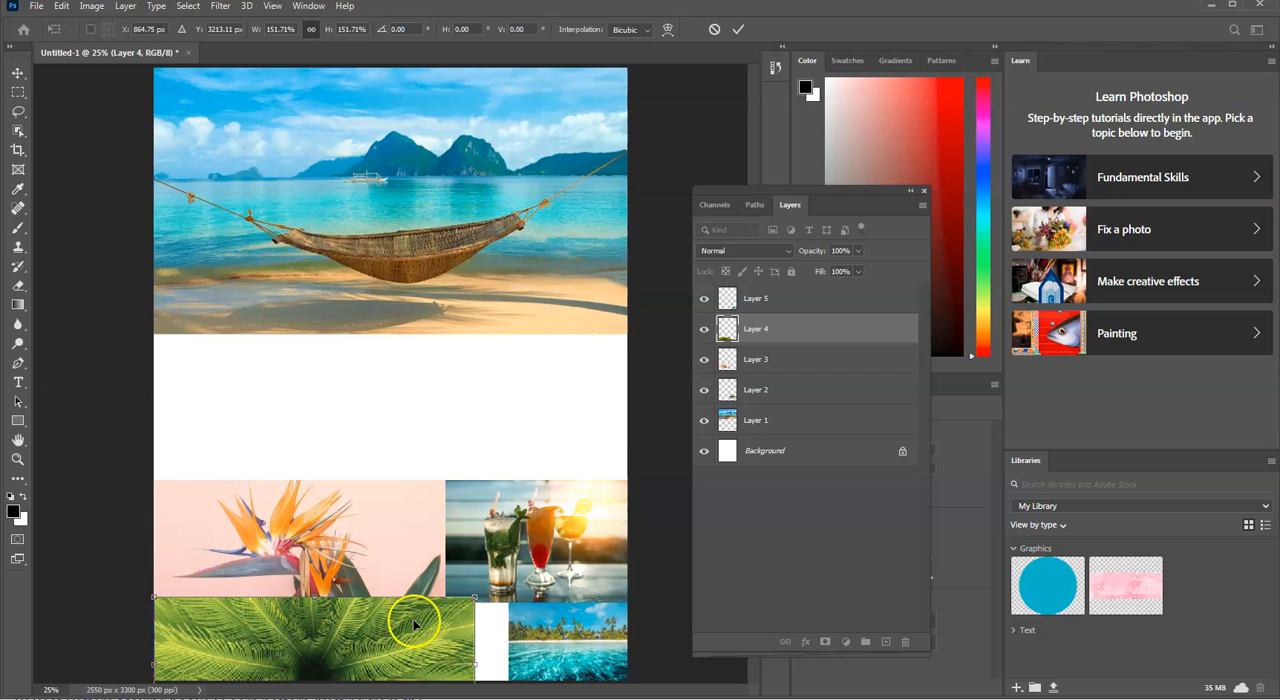
mouse_move(476, 664)
mouse_down()
mouse_move(512, 670)
mouse_move(497, 671)
mouse_up()
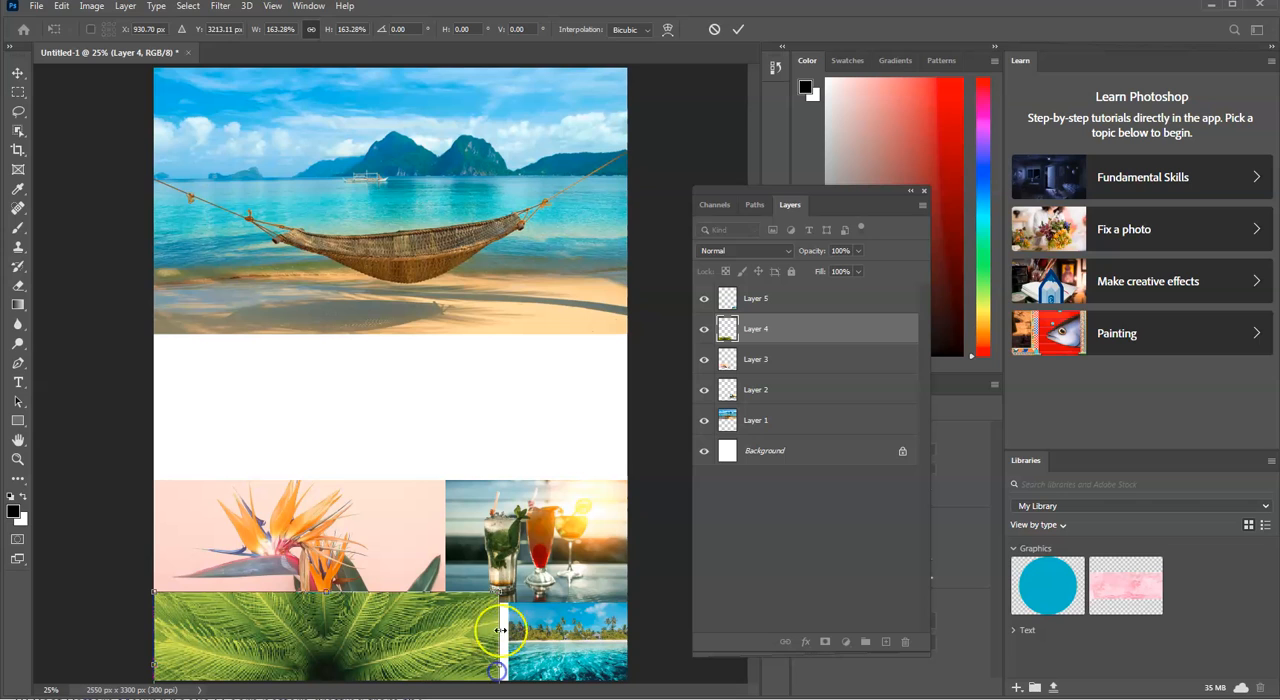
drag(500, 594, 514, 618)
click(809, 549)
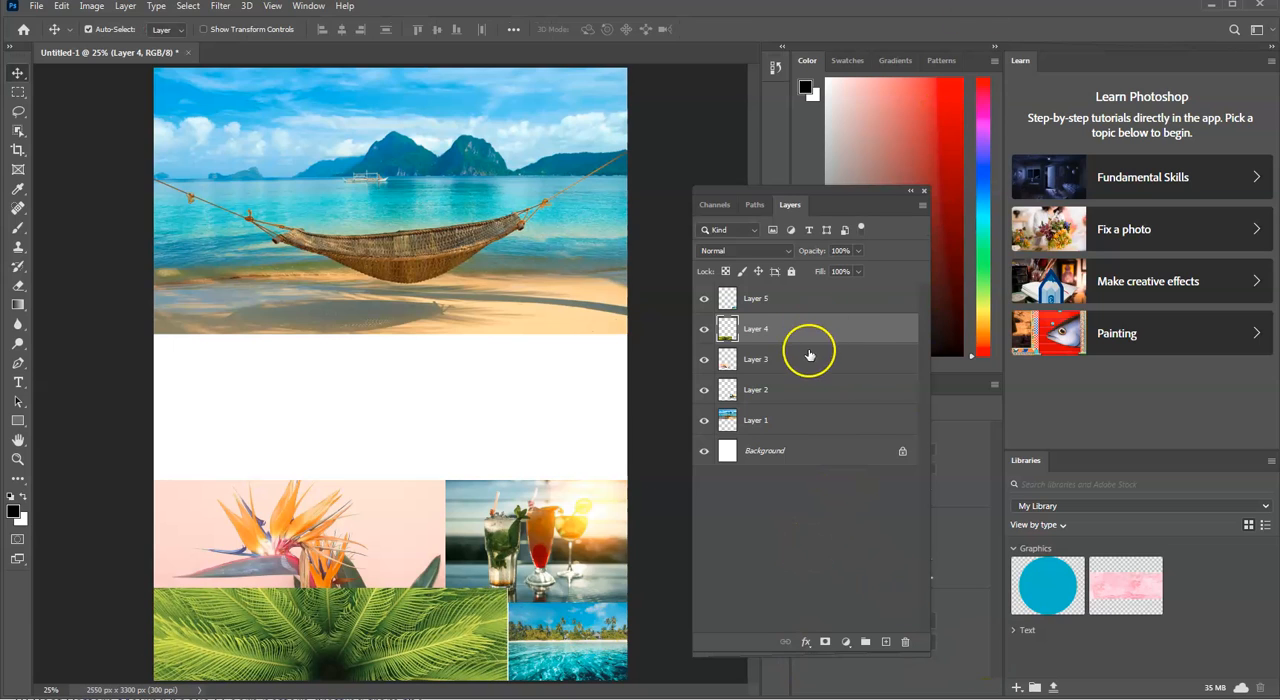
Step: Identify the beach image on Layer 5 and scale it to about 118%, filling the page's lower-right corner up to the cocktails image
click(808, 298)
click(709, 305)
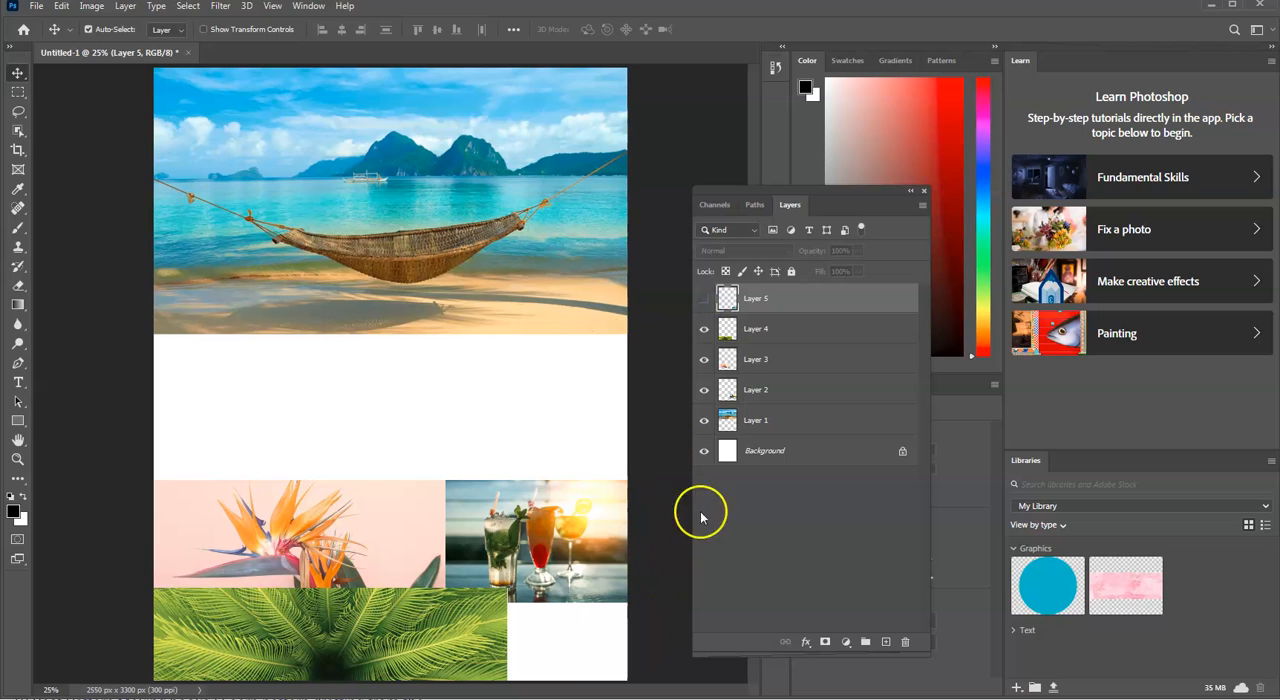
click(702, 300)
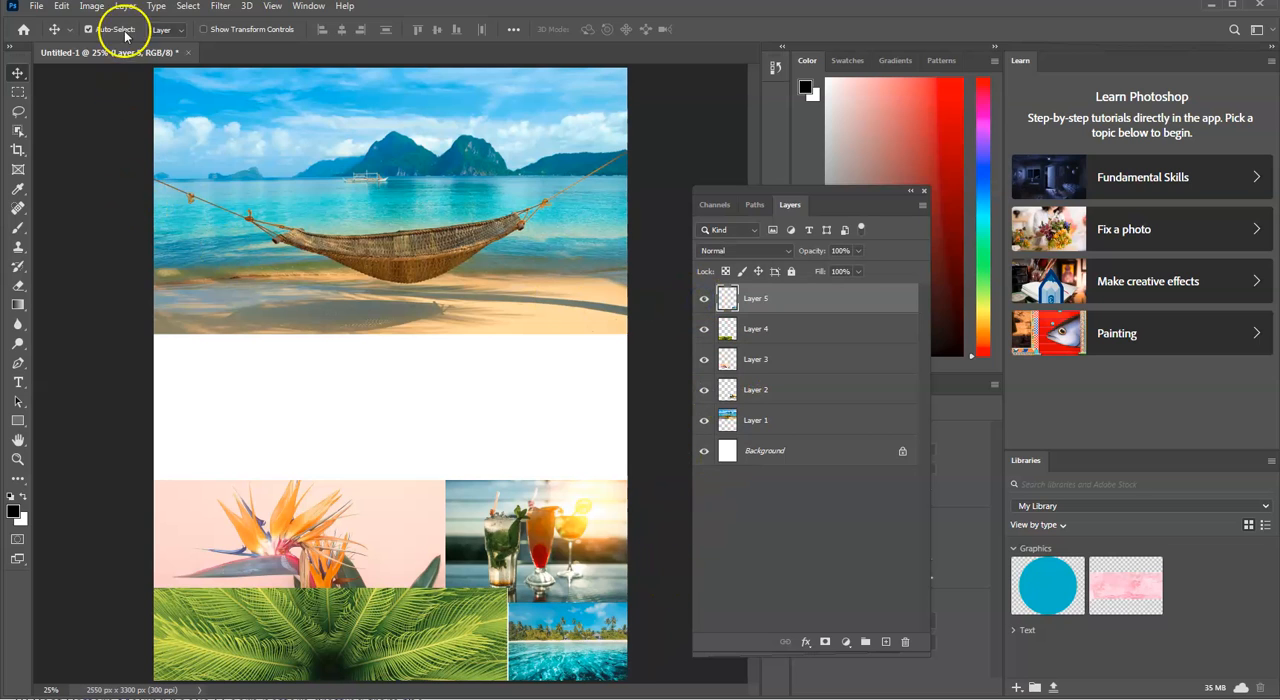
click(91, 6)
mouse_move(61, 6)
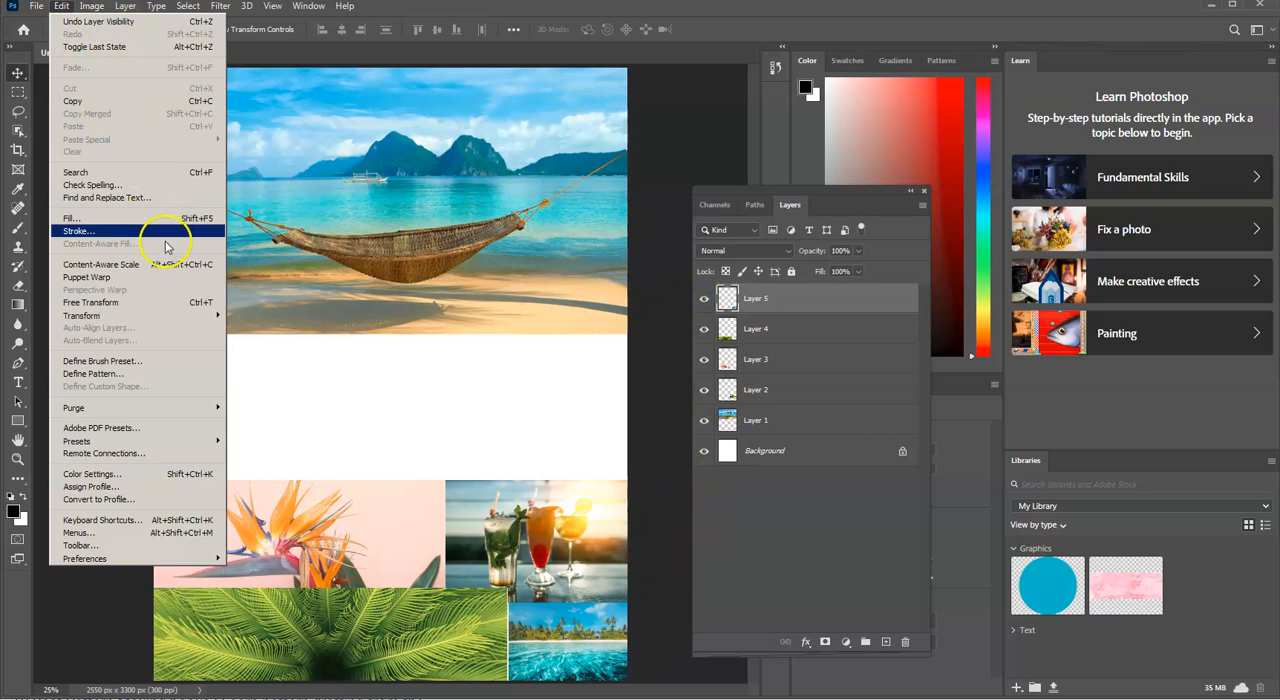
click(154, 305)
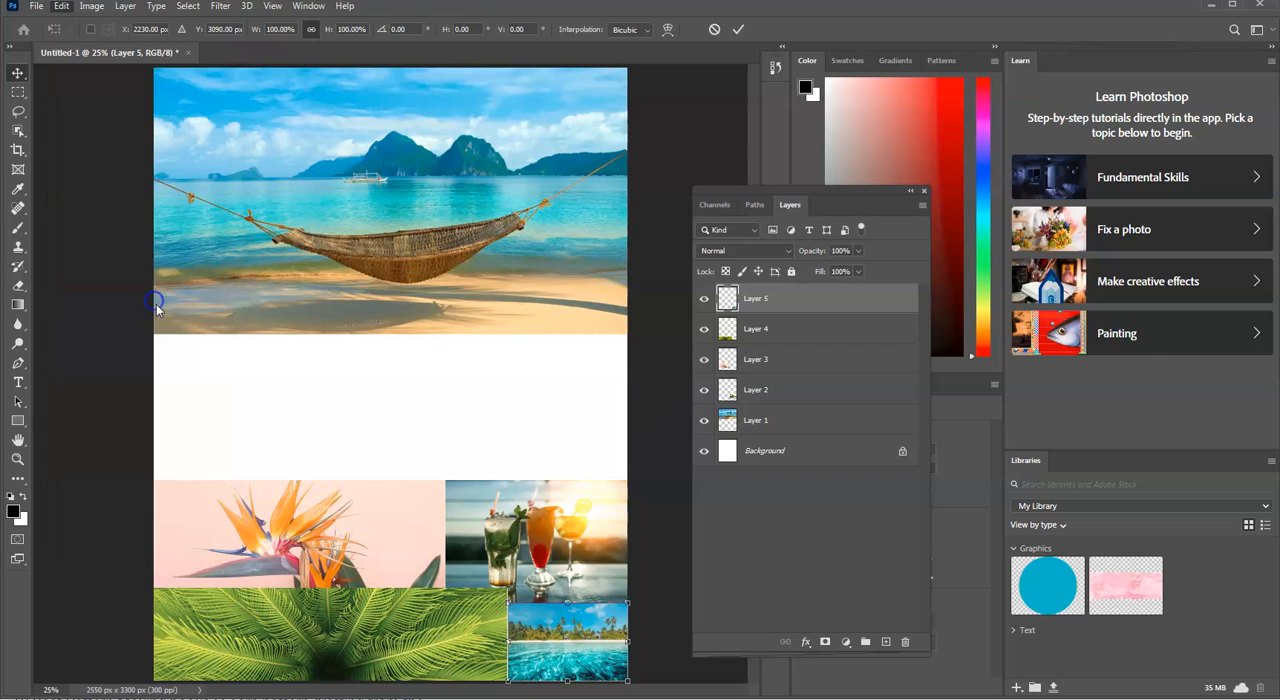
drag(508, 606, 560, 587)
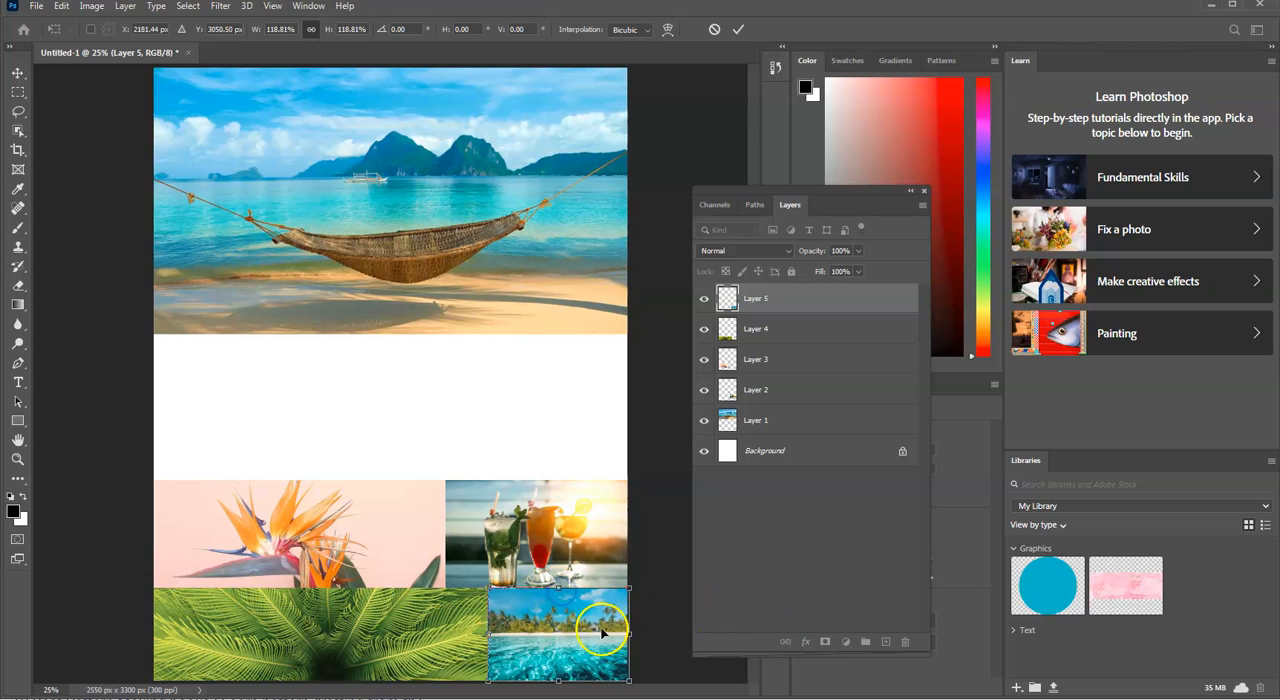
mouse_move(489, 633)
mouse_down()
mouse_move(458, 633)
mouse_move(488, 636)
mouse_up()
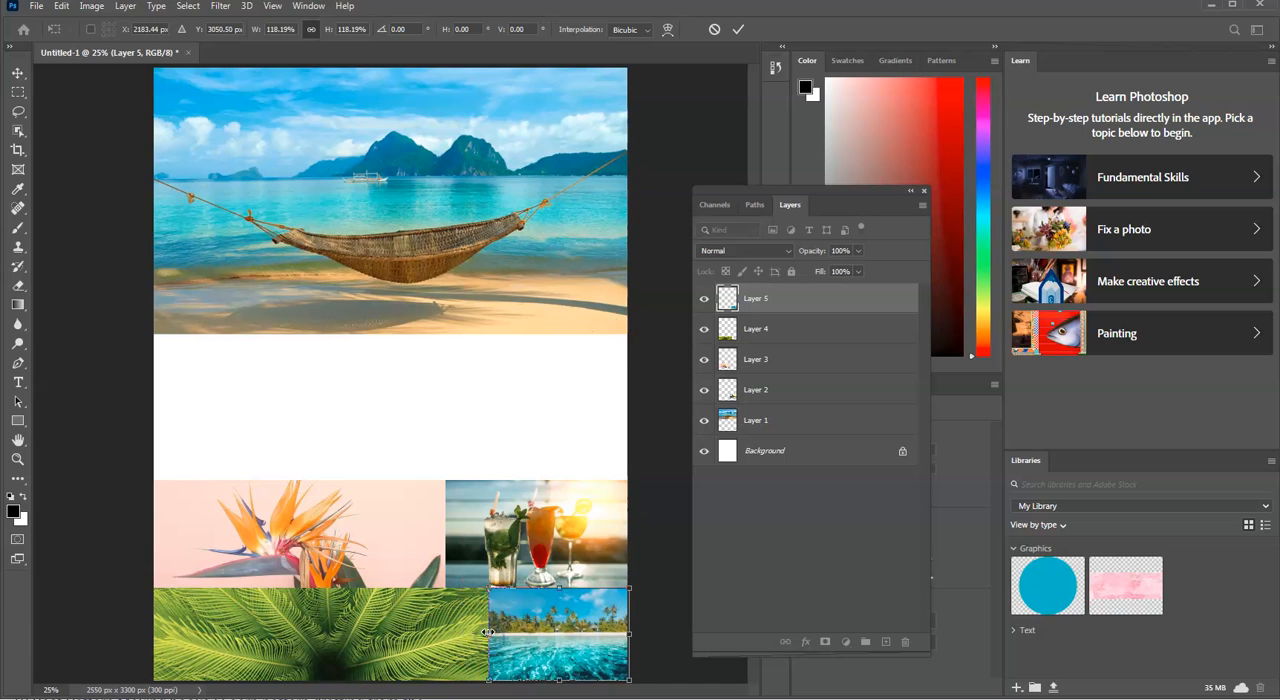
key(Return)
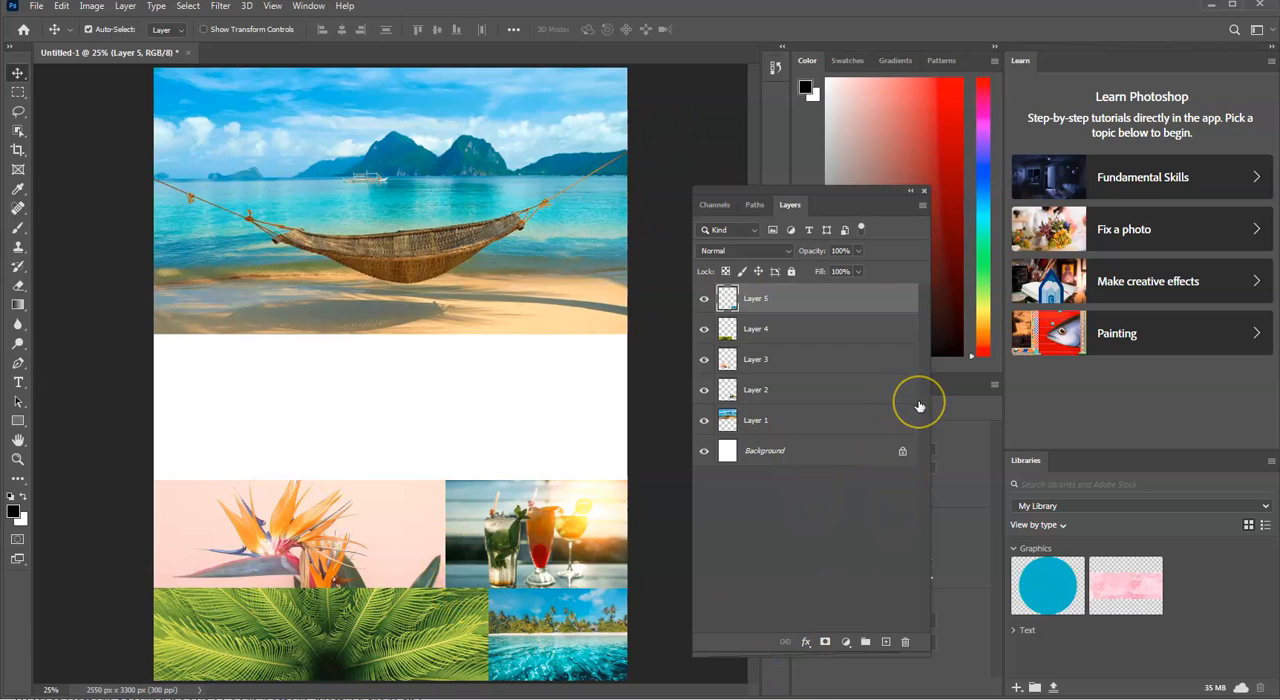
Step: Move Layer 3 to the top of the layer stack and return it to its place below Layer 4
click(794, 363)
drag(823, 363, 851, 331)
click(851, 335)
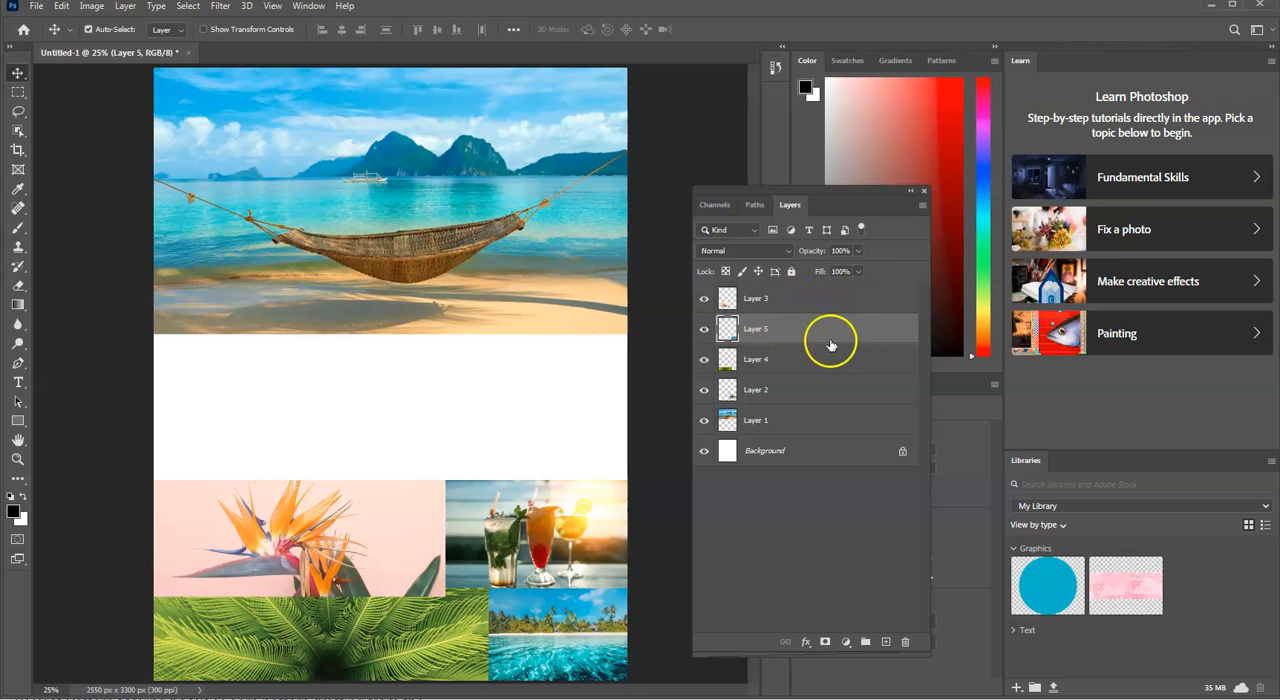
drag(800, 297, 840, 297)
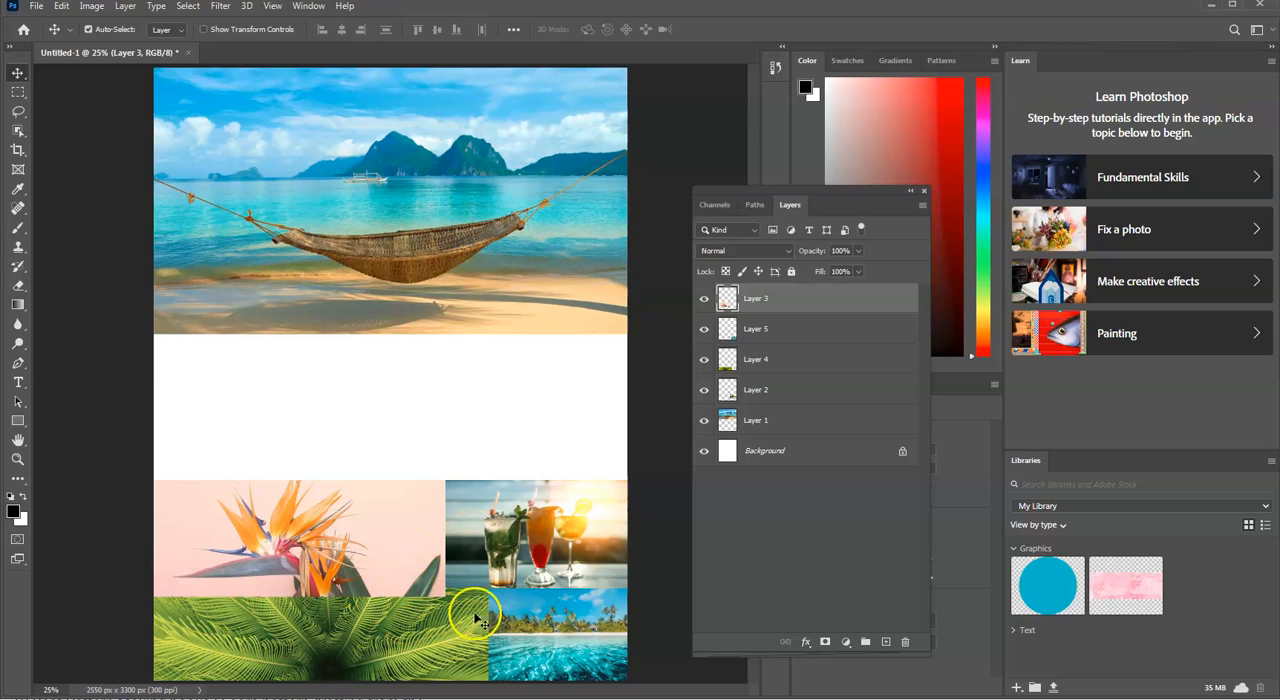
mouse_move(811, 298)
mouse_down()
mouse_move(812, 347)
mouse_move(819, 339)
mouse_move(803, 366)
mouse_move(813, 322)
mouse_up()
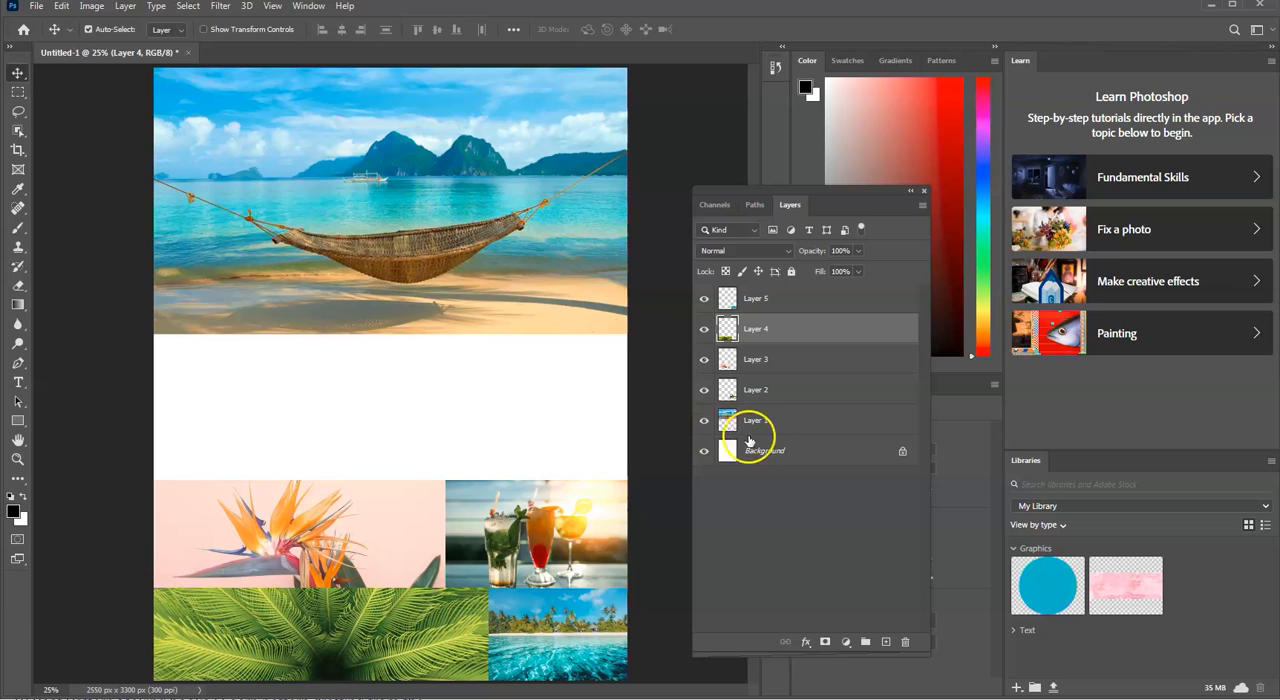
Step: Move Layer 4 below Layer 2 in the layer stack and restore it to its place above Layer 3
drag(786, 329, 803, 393)
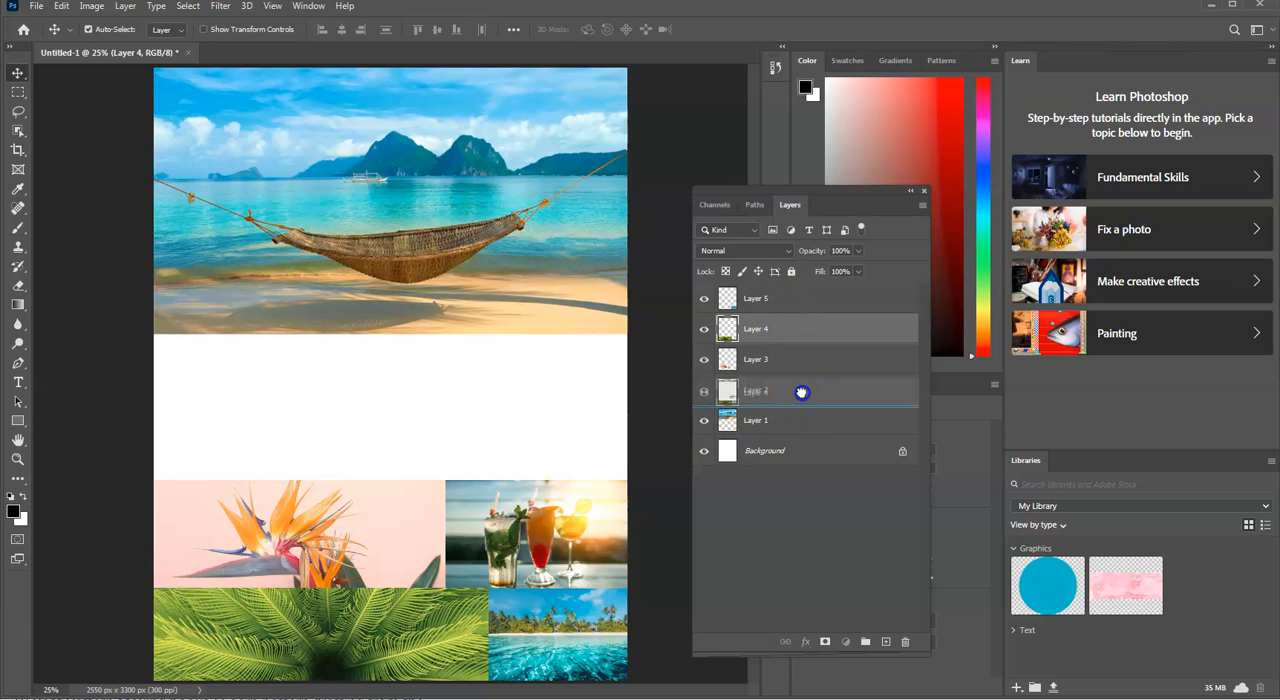
click(814, 329)
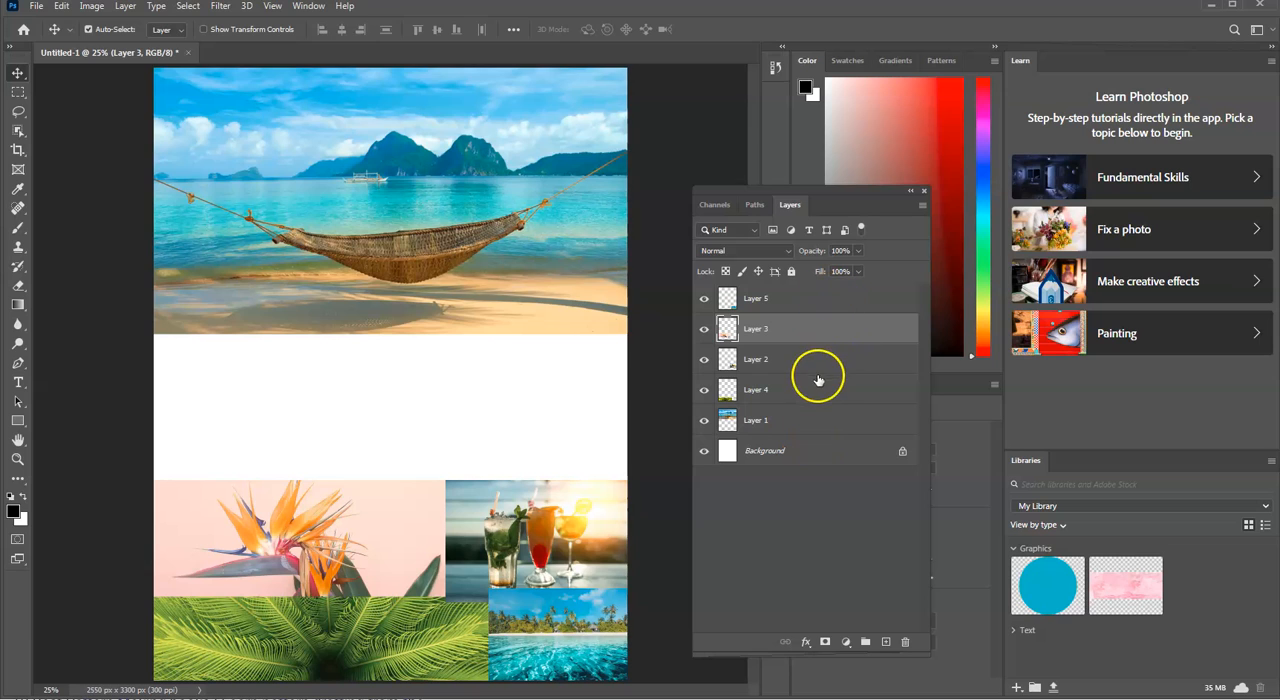
drag(817, 400, 838, 320)
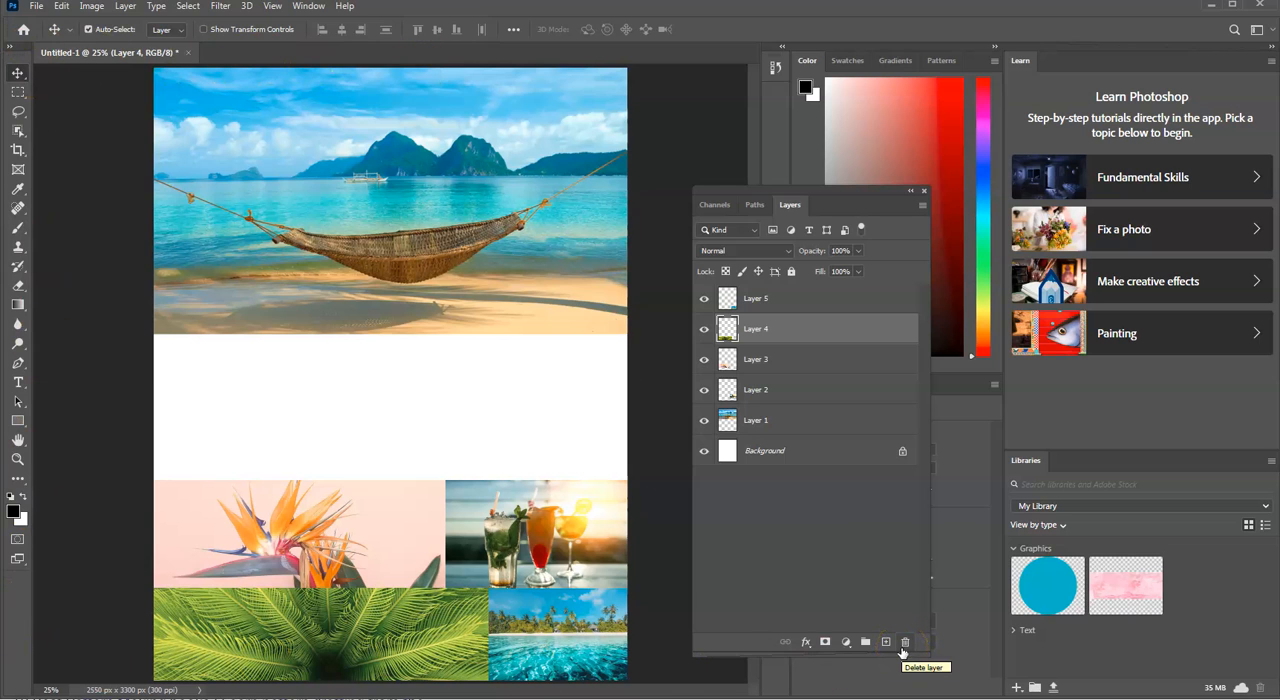
key(ctrl+plus)
key(ctrl+minus)
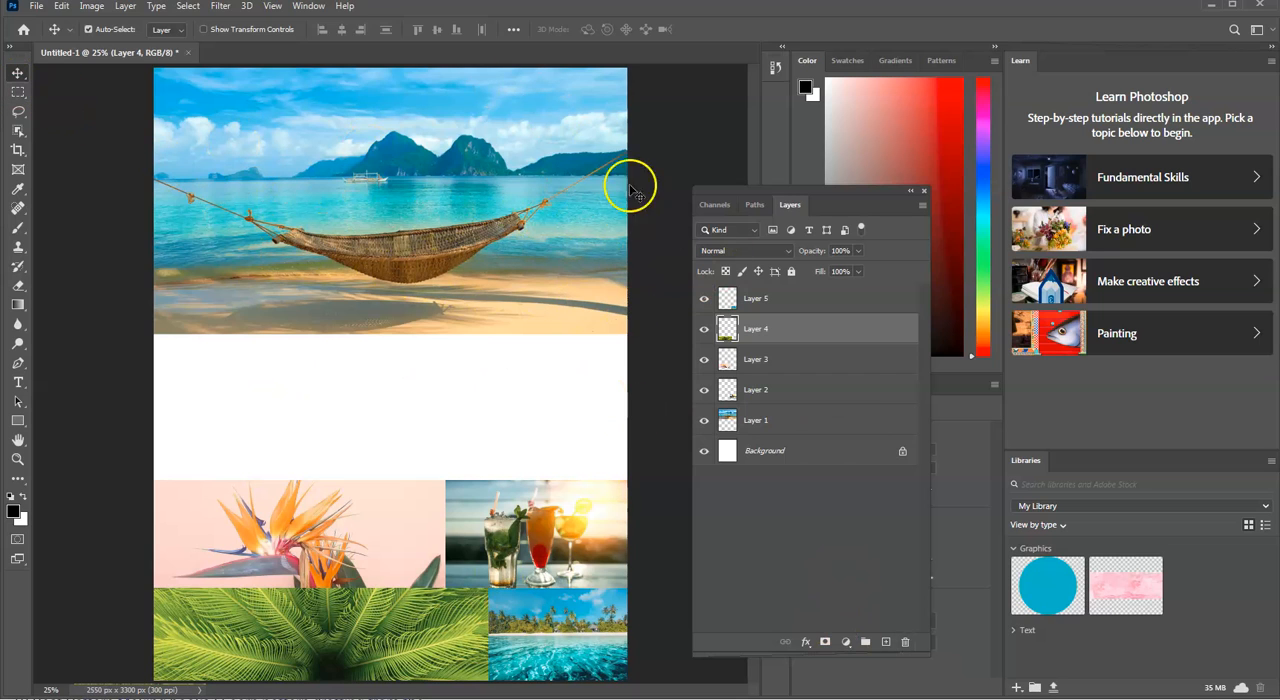
click(61, 6)
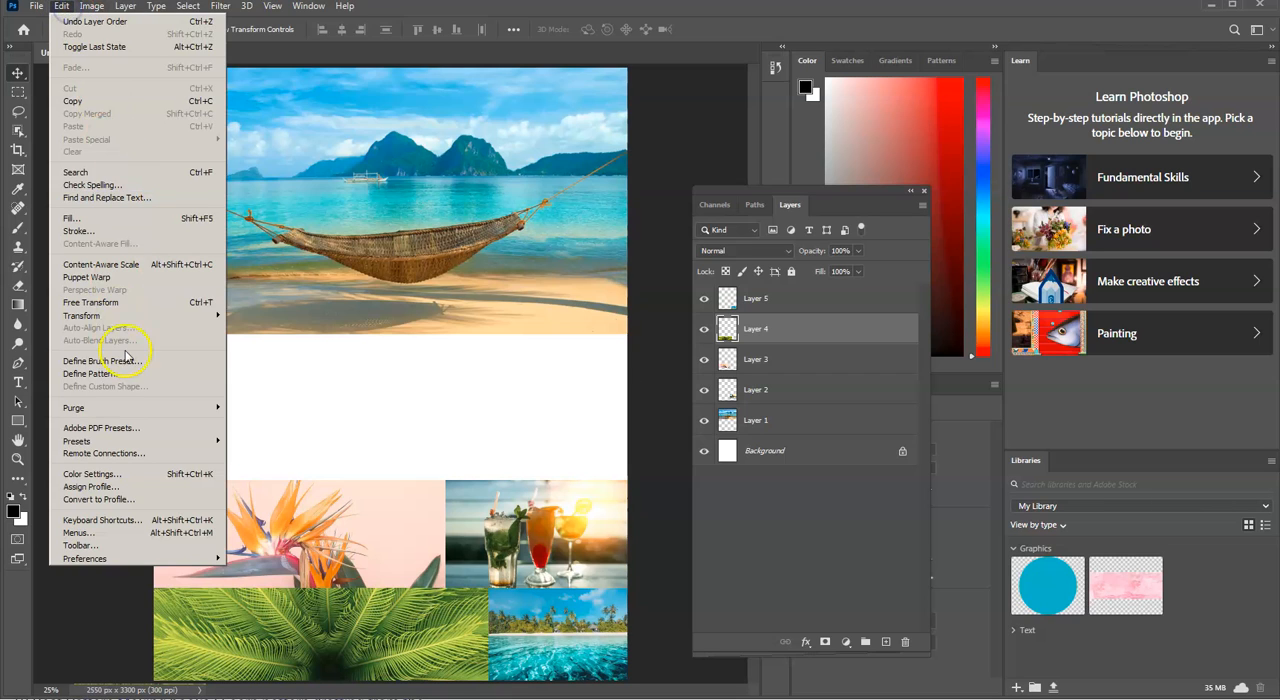
mouse_move(132, 315)
click(570, 428)
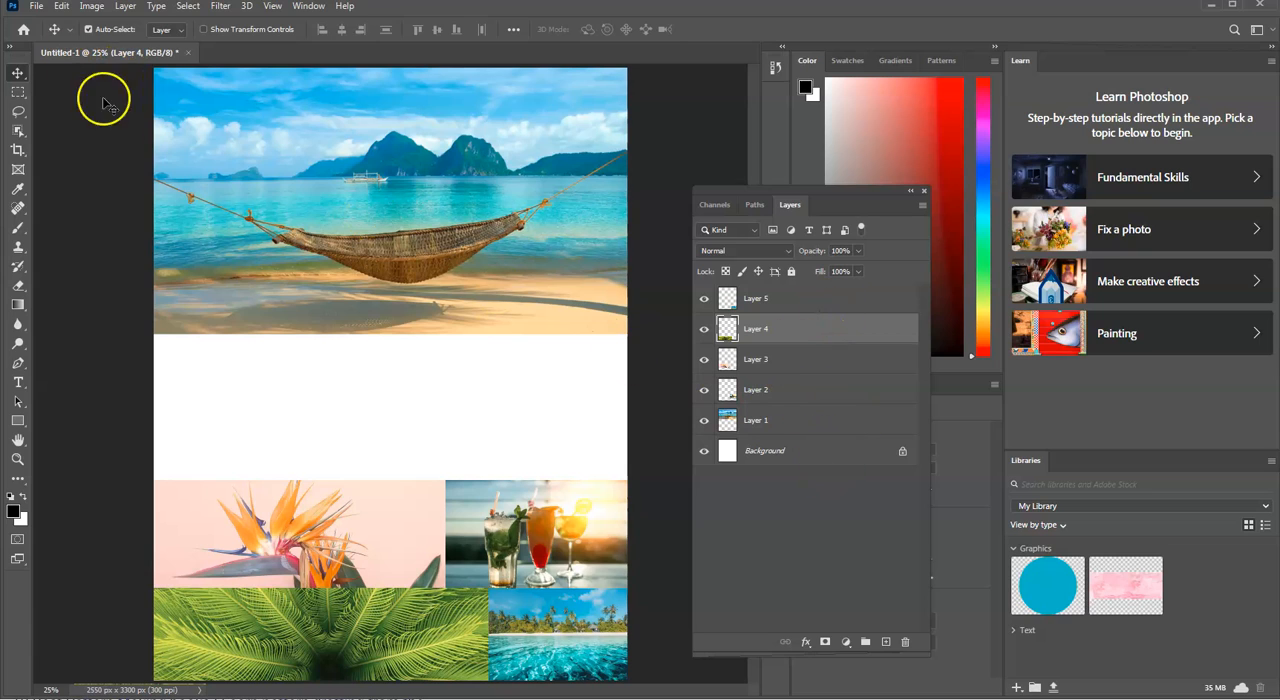
click(316, 382)
click(471, 328)
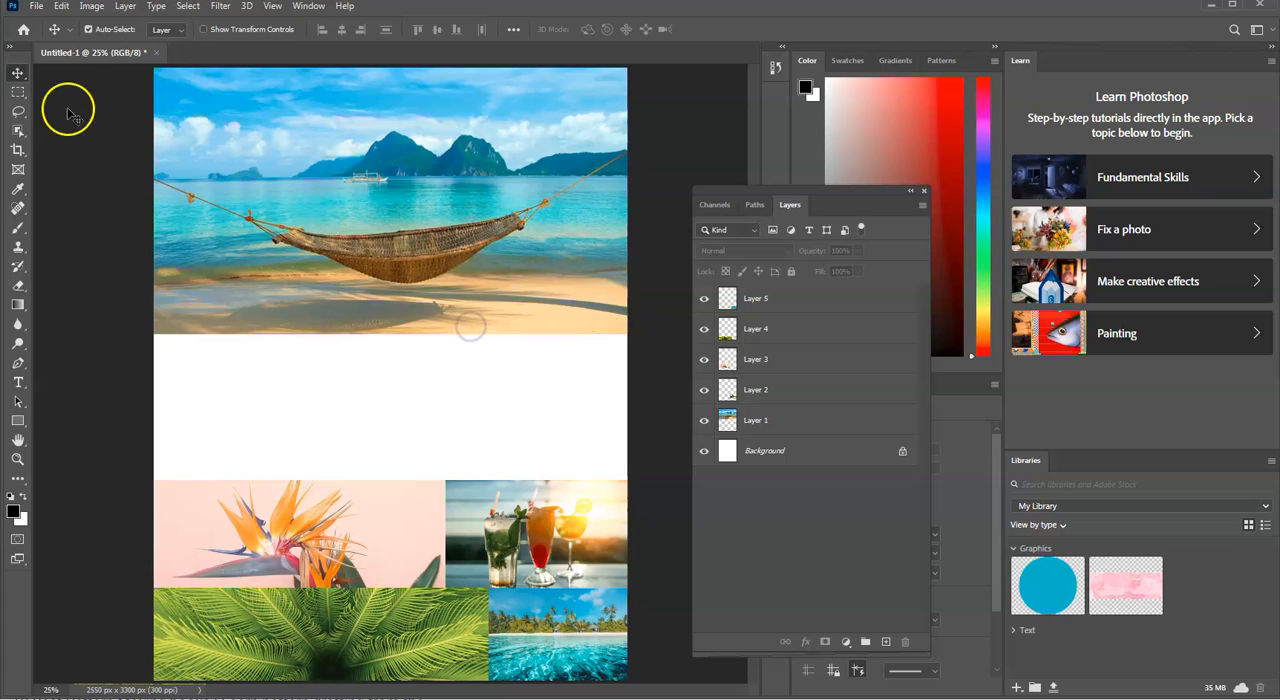
Step: Save the document as Color Board Practice 1 in Photoshop (PSD) format with layers in the Images for class 1 folder
click(36, 6)
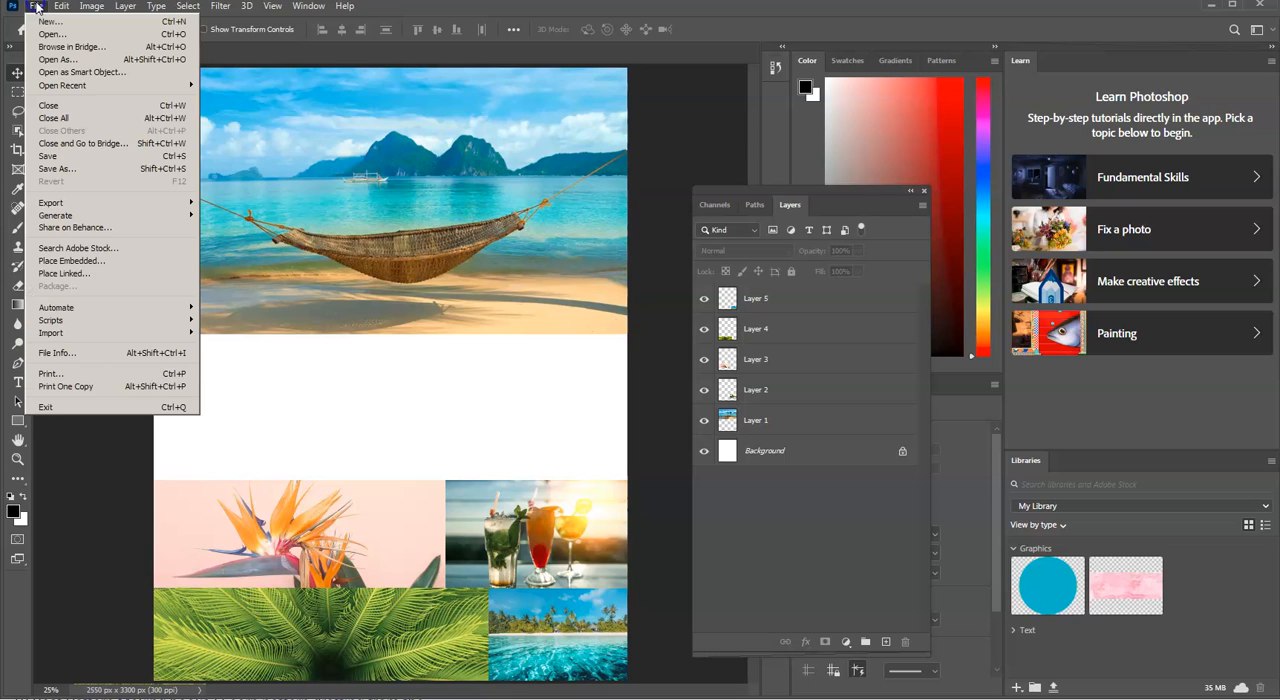
click(36, 6)
click(36, 6)
click(71, 157)
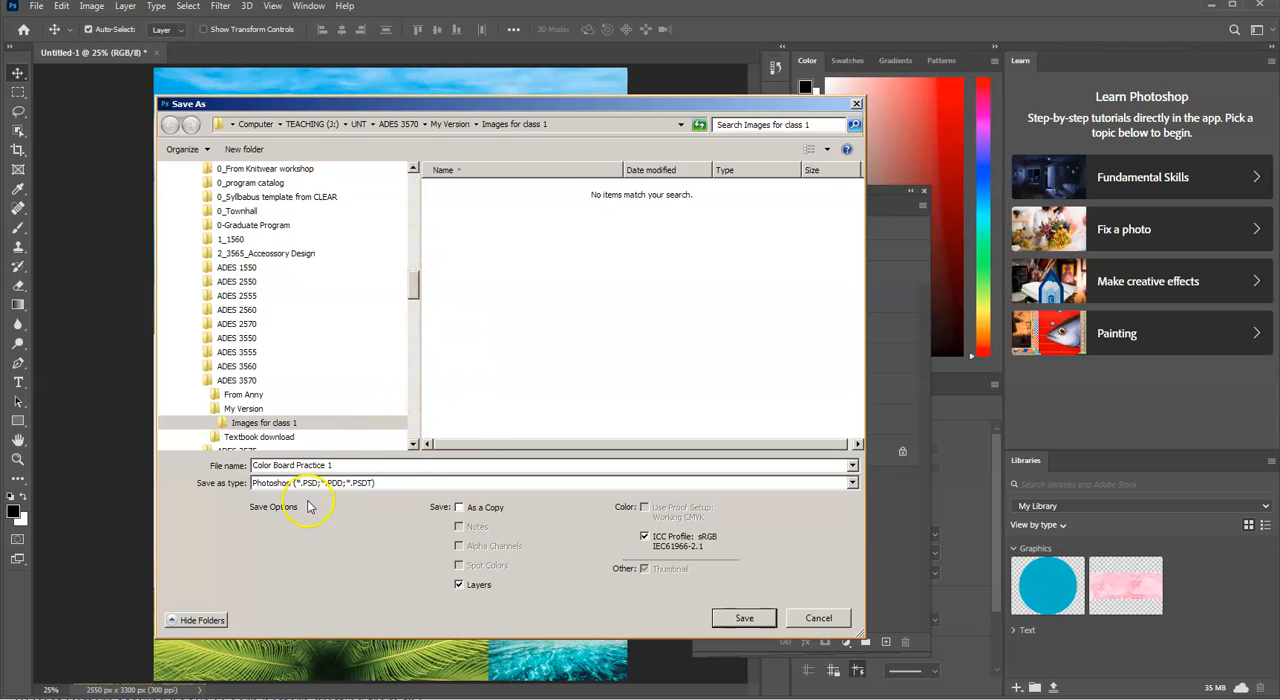
click(366, 484)
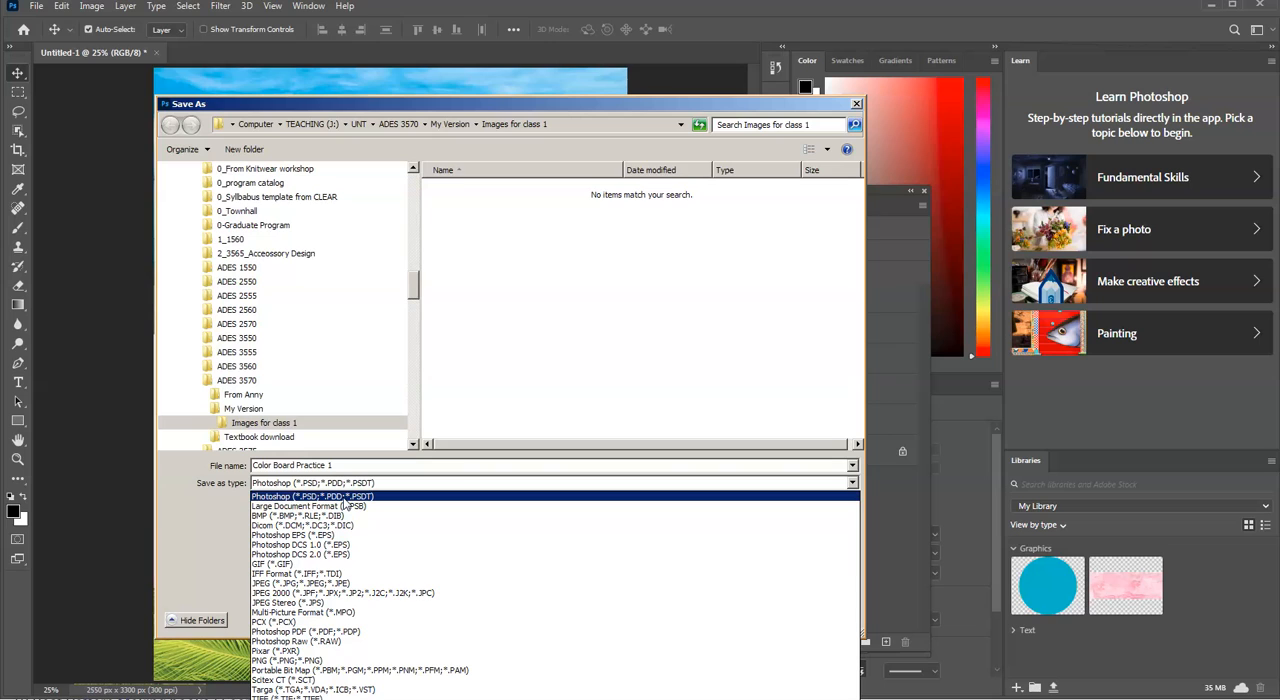
click(343, 497)
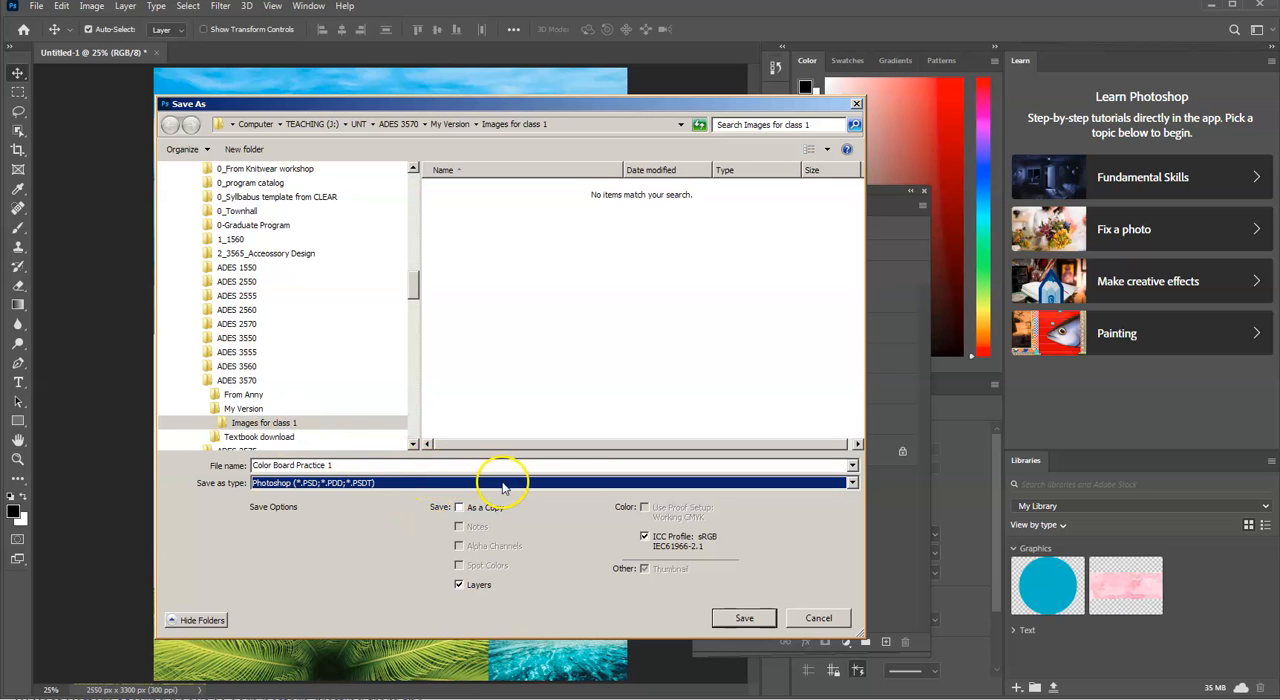
click(349, 485)
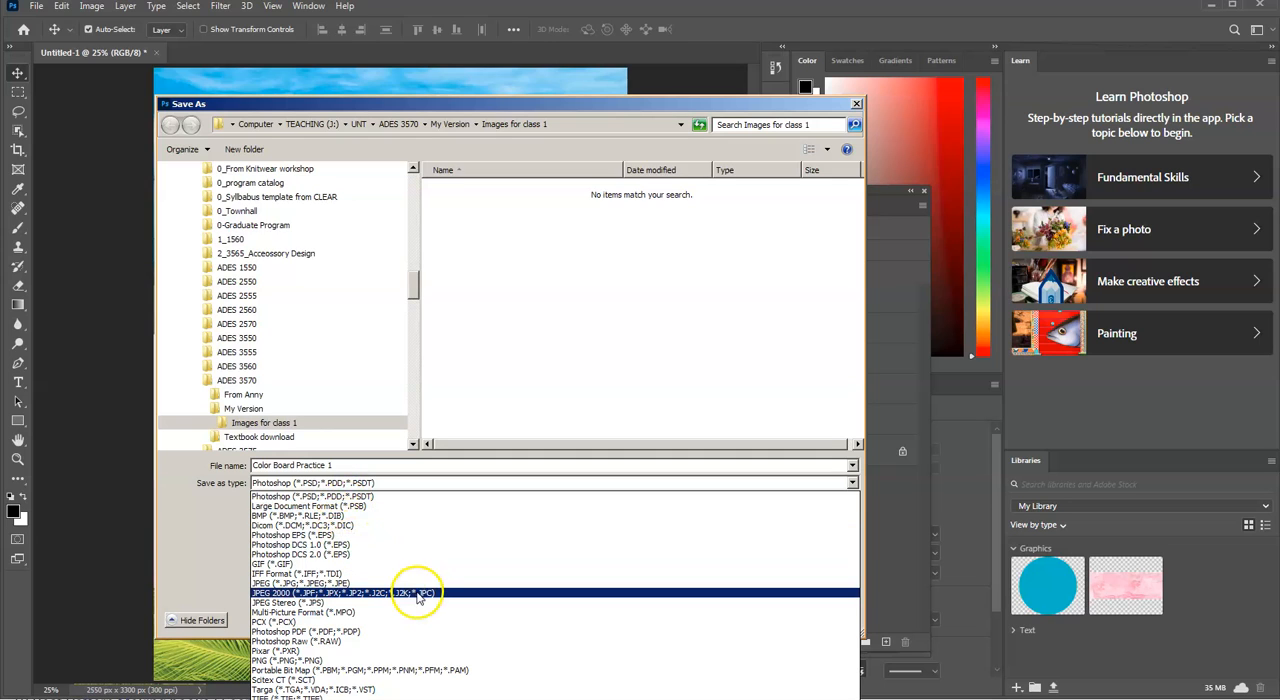
click(444, 490)
click(741, 619)
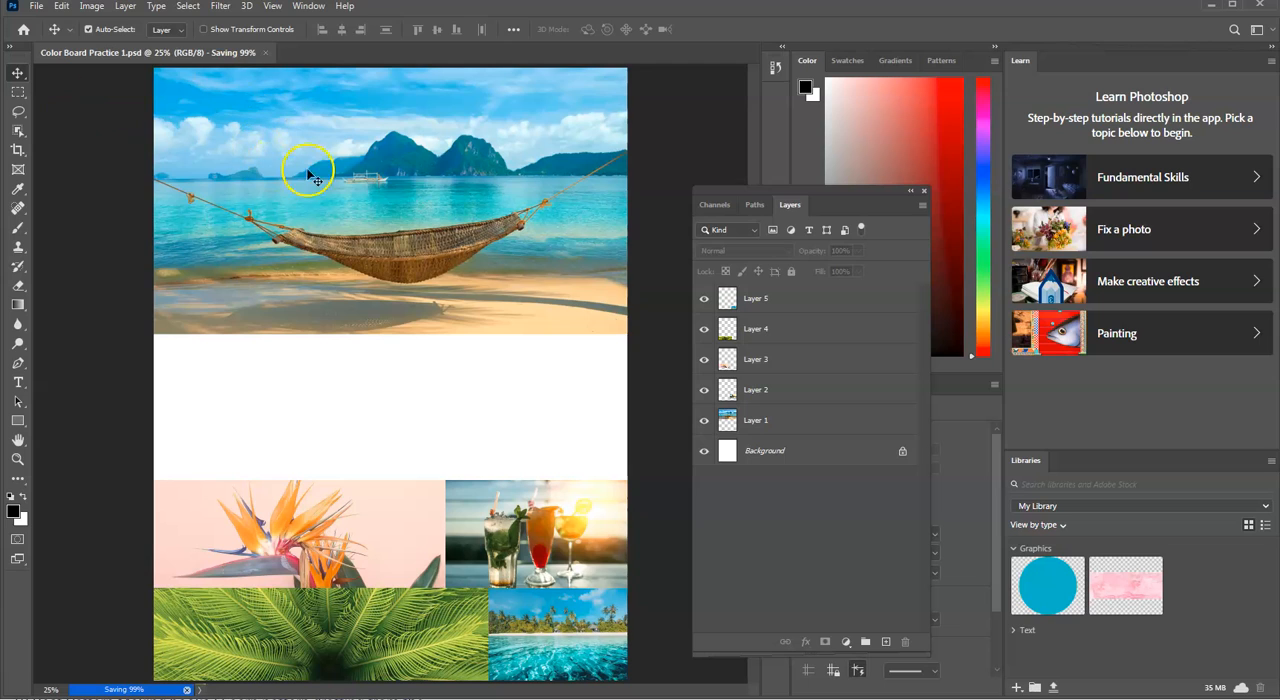
Step: Draw a rectangular marquee selection about 293 × 284 px in the left part of the white band below the hammock image
click(17, 93)
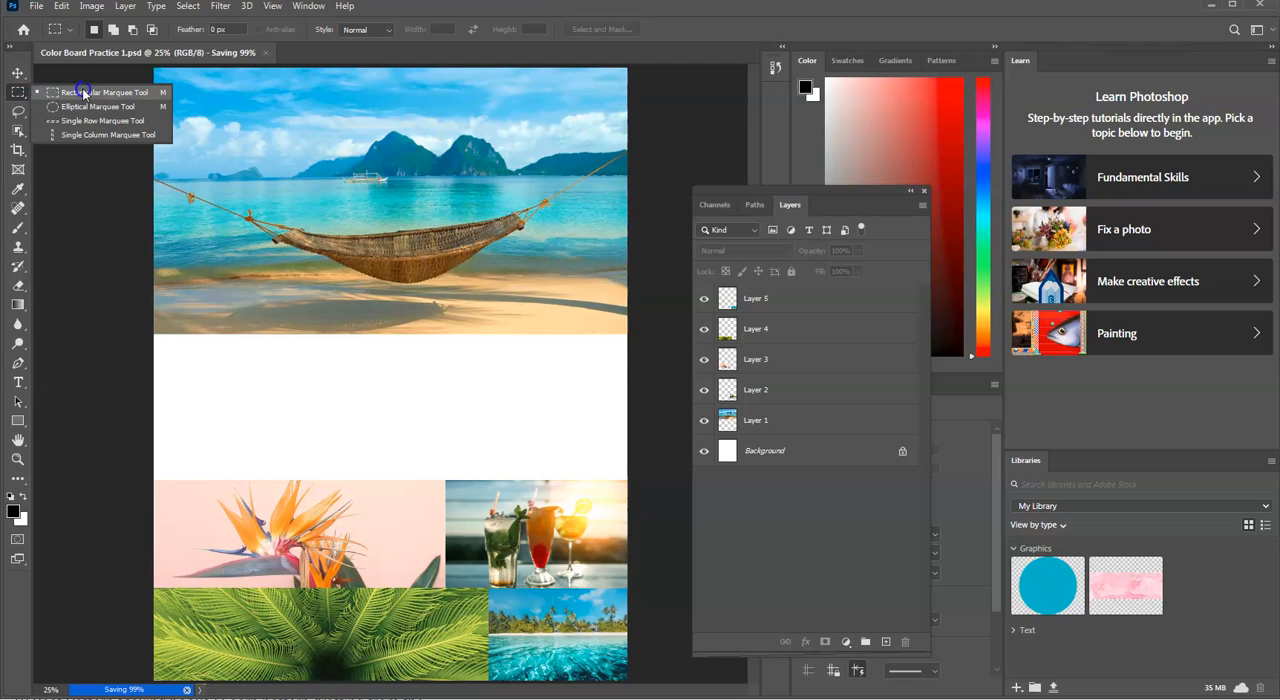
click(70, 106)
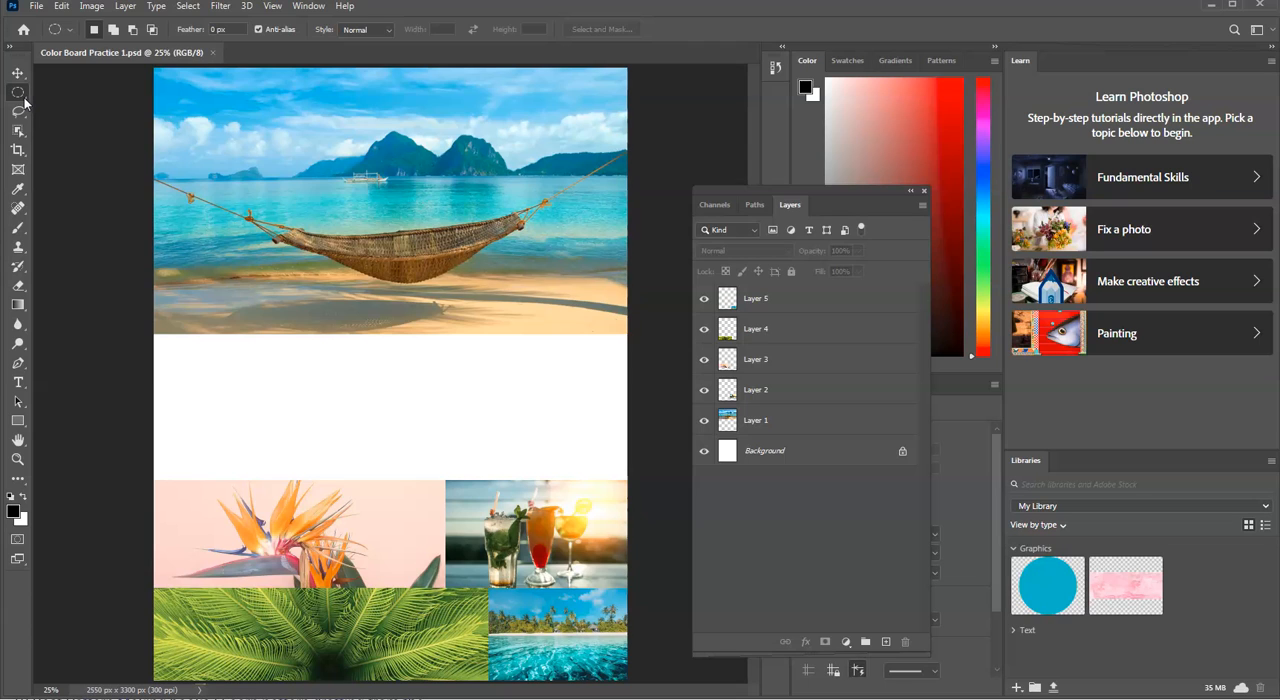
right_click(24, 99)
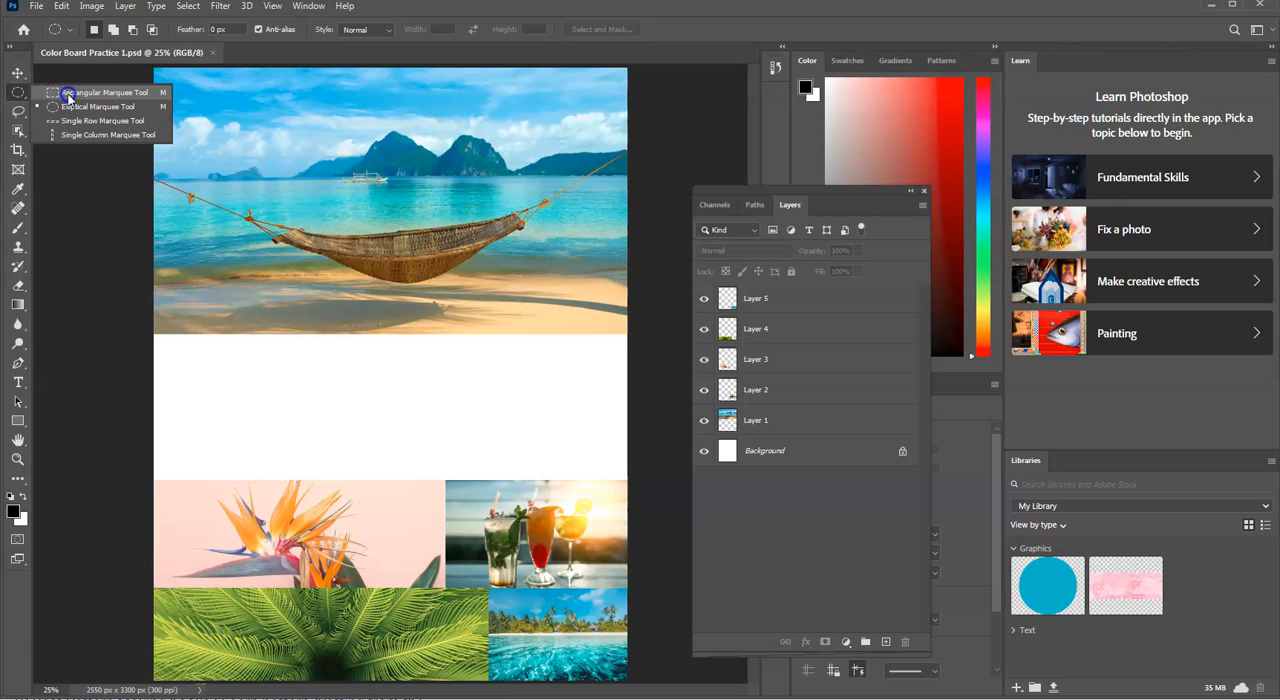
click(68, 93)
right_click(18, 92)
click(141, 97)
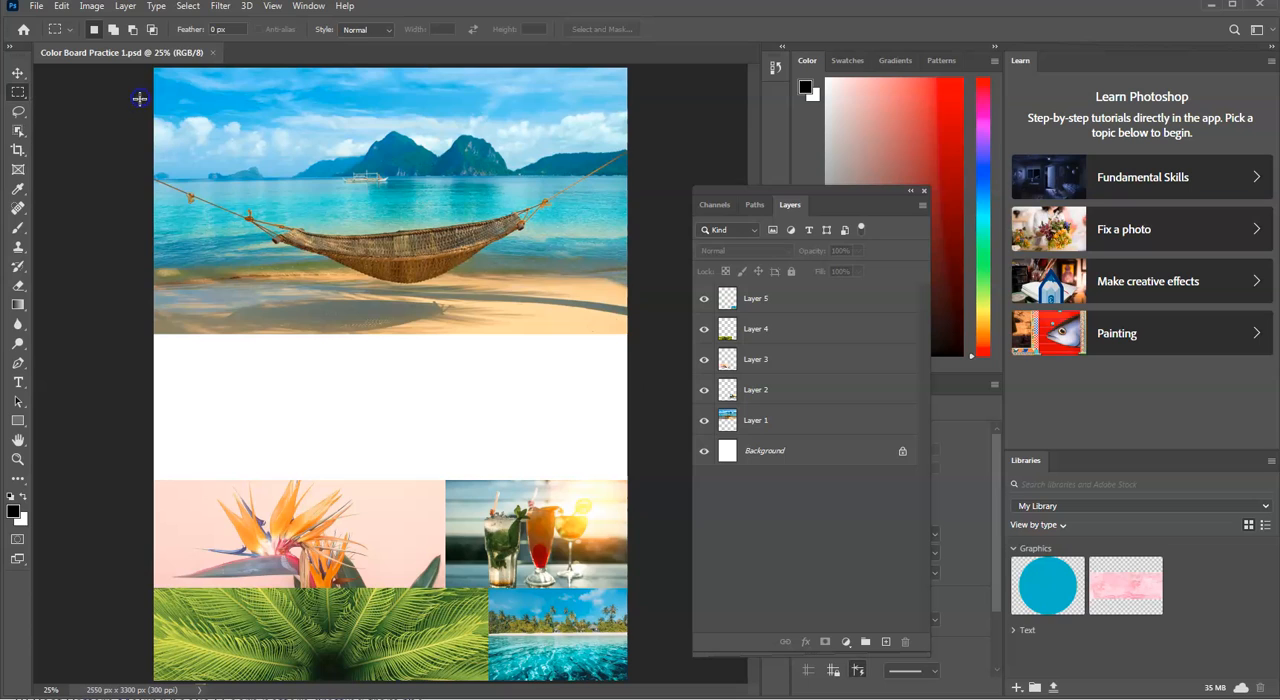
drag(209, 374, 263, 426)
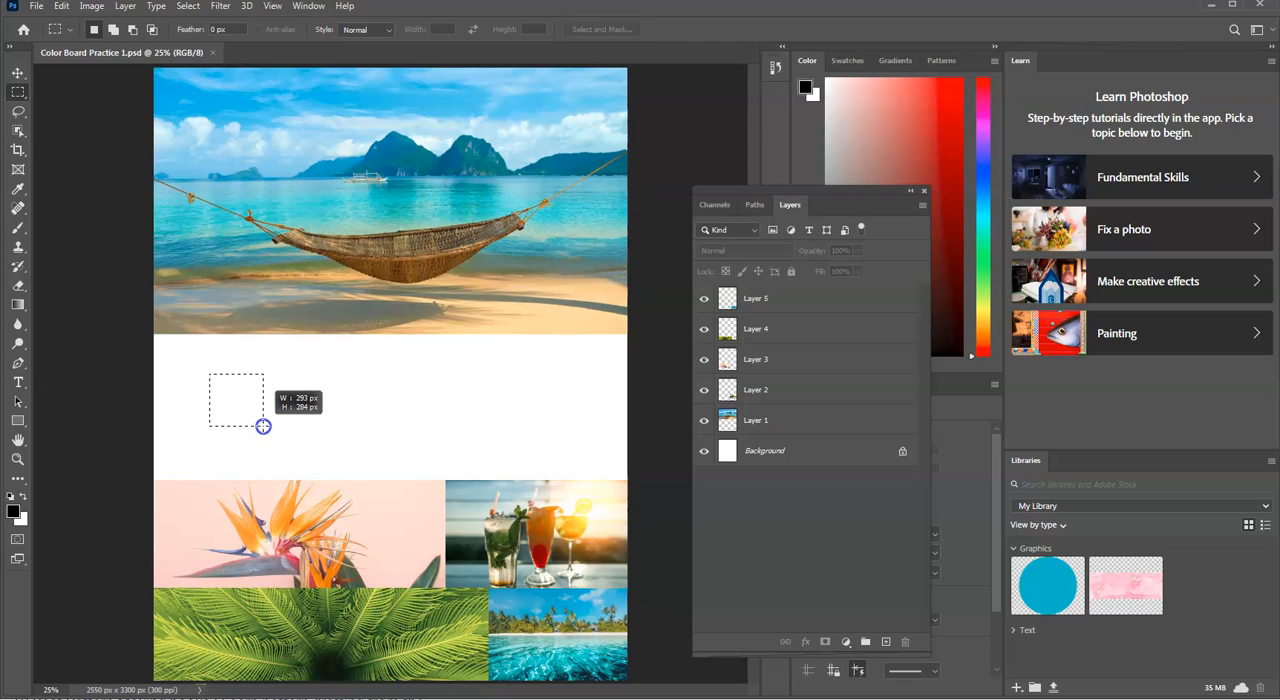
drag(263, 426, 312, 426)
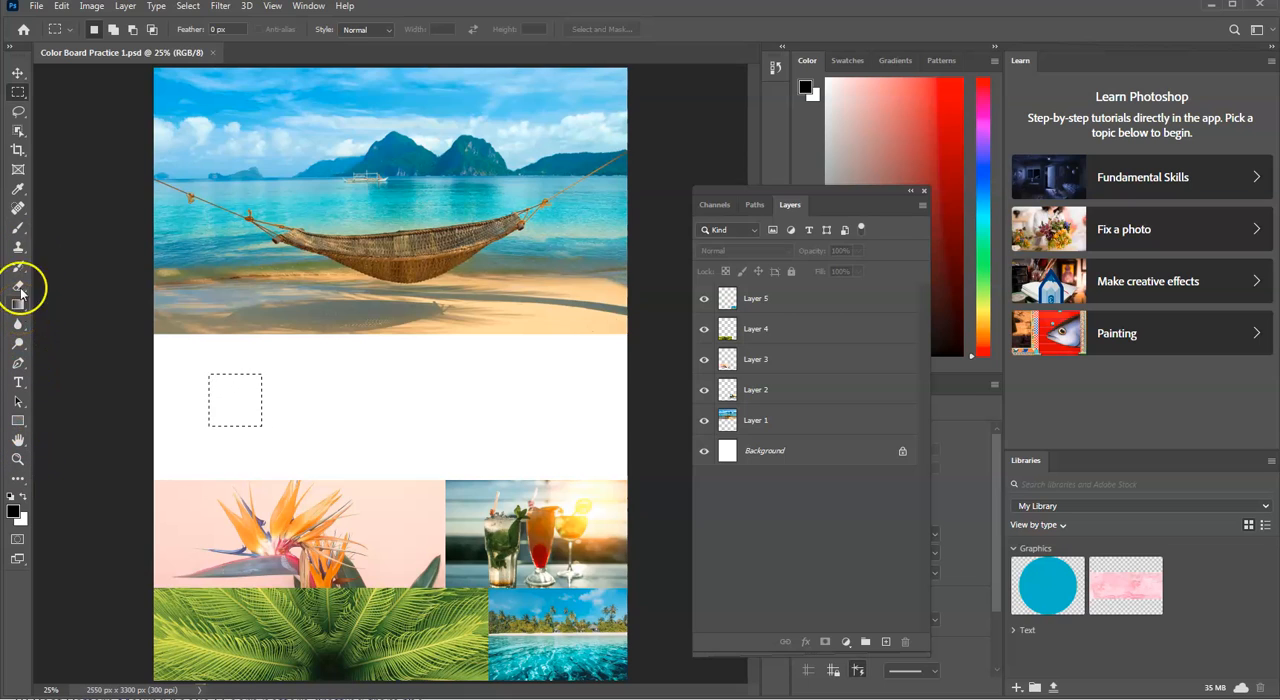
Step: Sample a sky blue from the hammock image with the Eyedropper as the foreground color
click(20, 190)
right_click(20, 190)
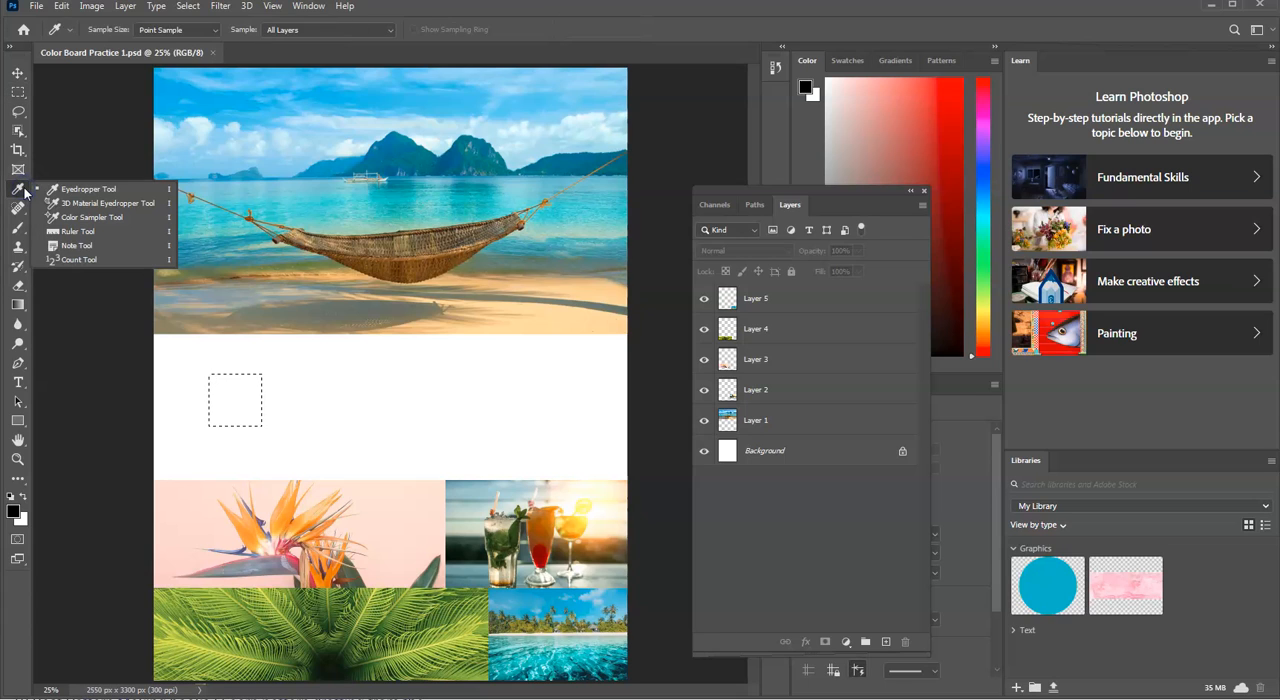
click(77, 193)
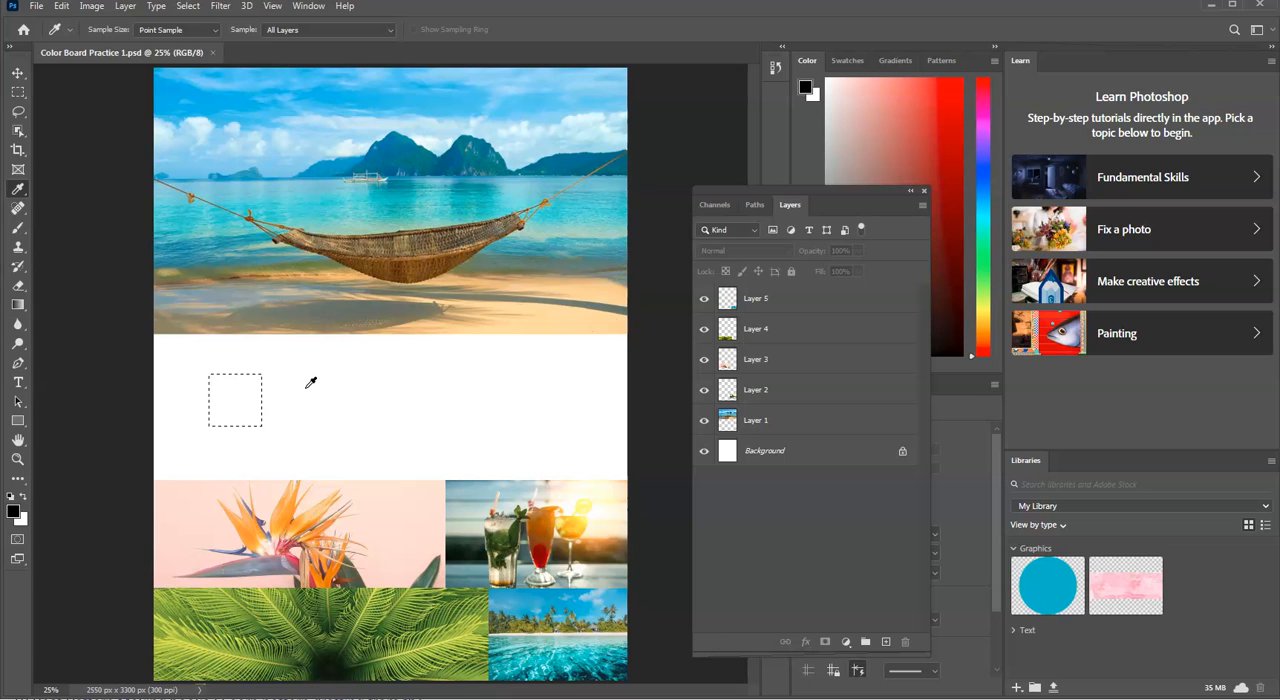
click(464, 96)
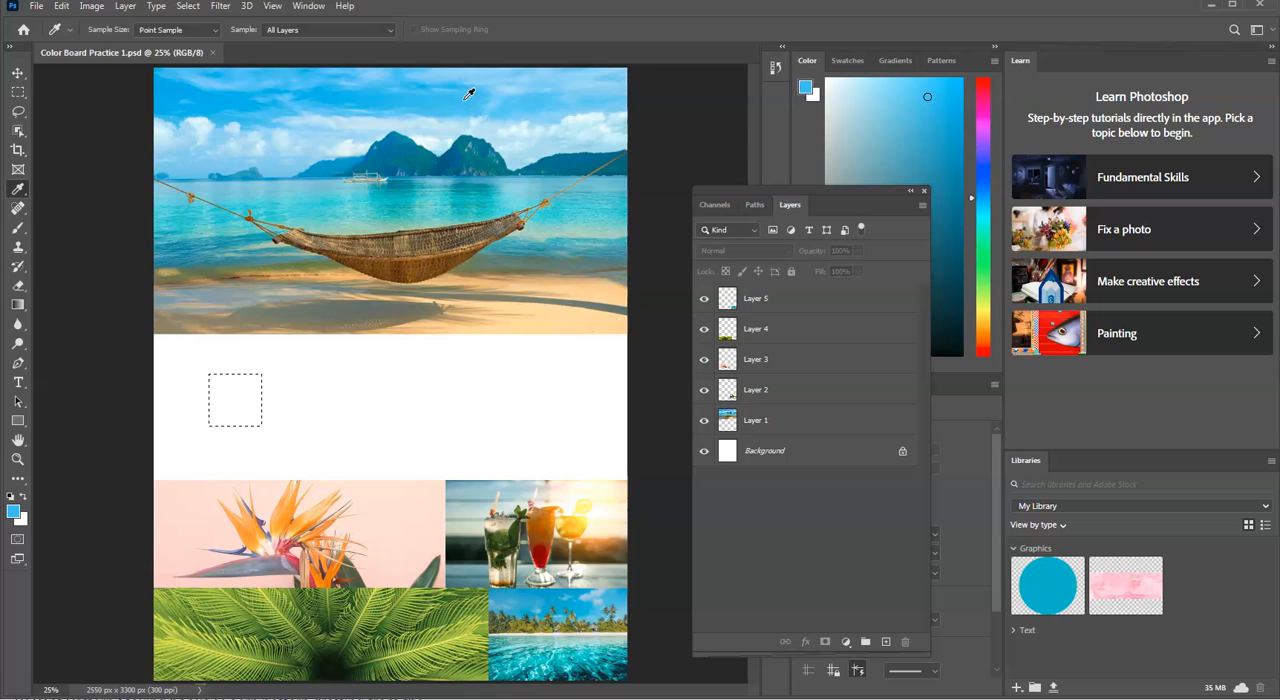
click(445, 104)
click(375, 104)
click(417, 151)
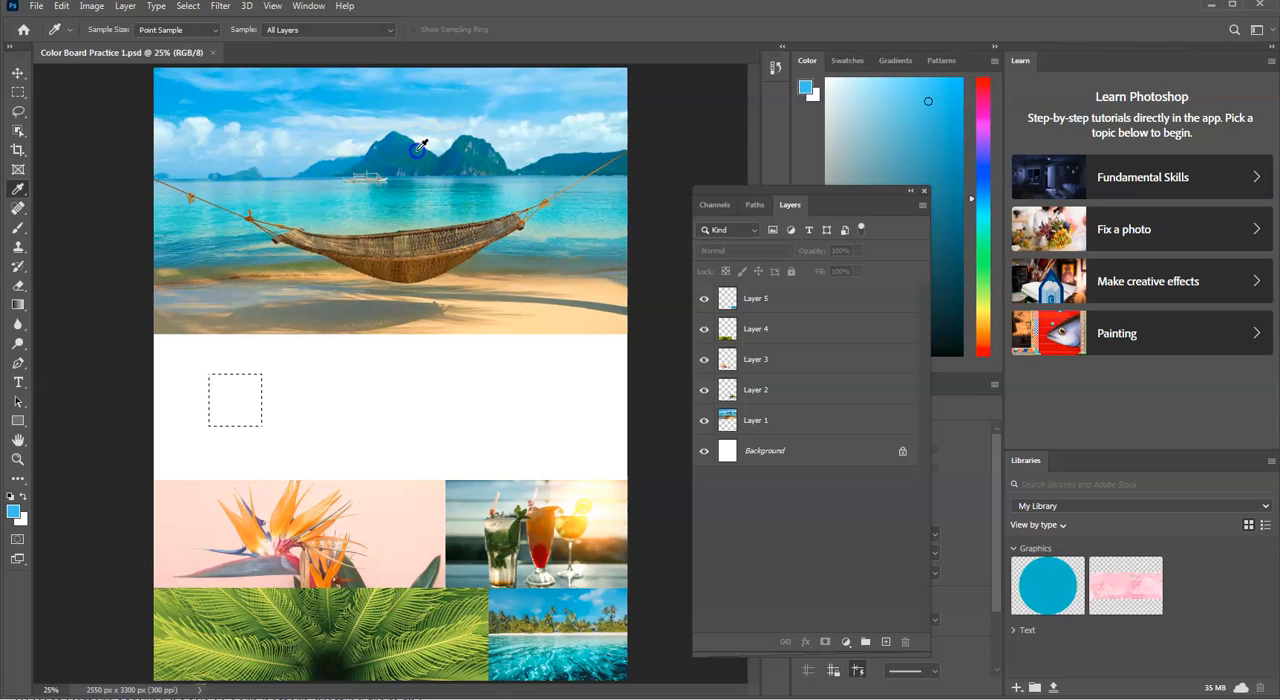
click(492, 162)
click(496, 165)
click(529, 110)
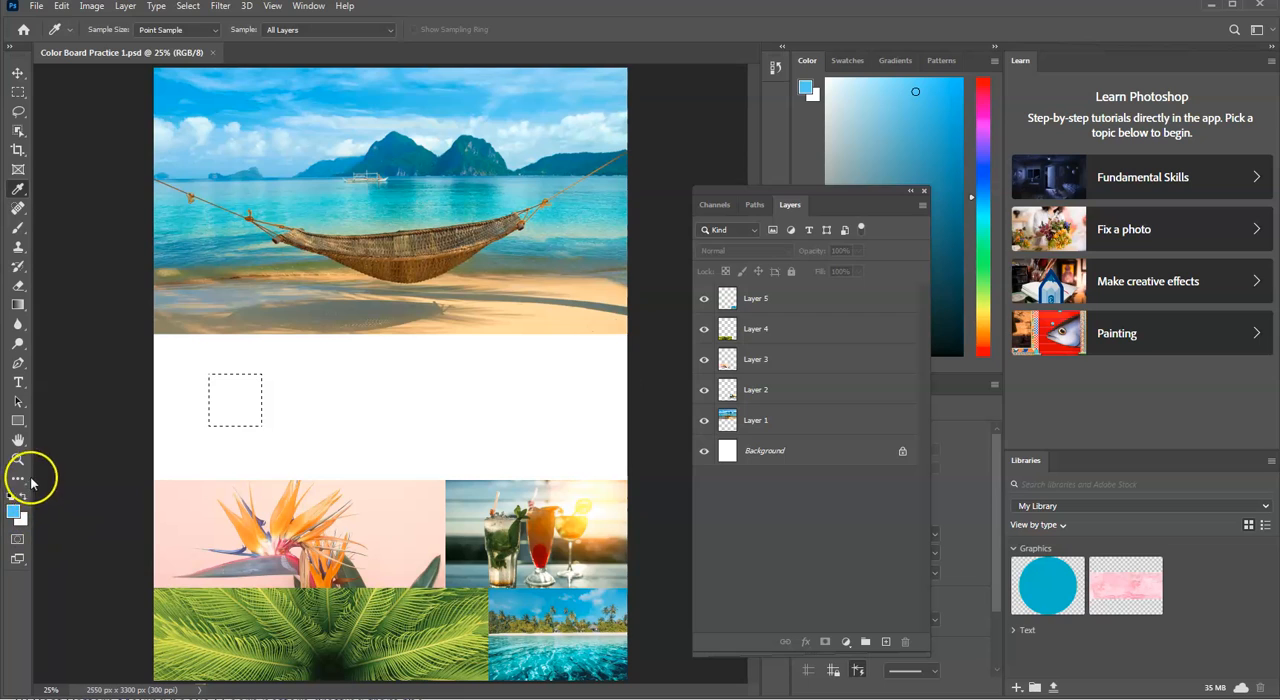
click(445, 106)
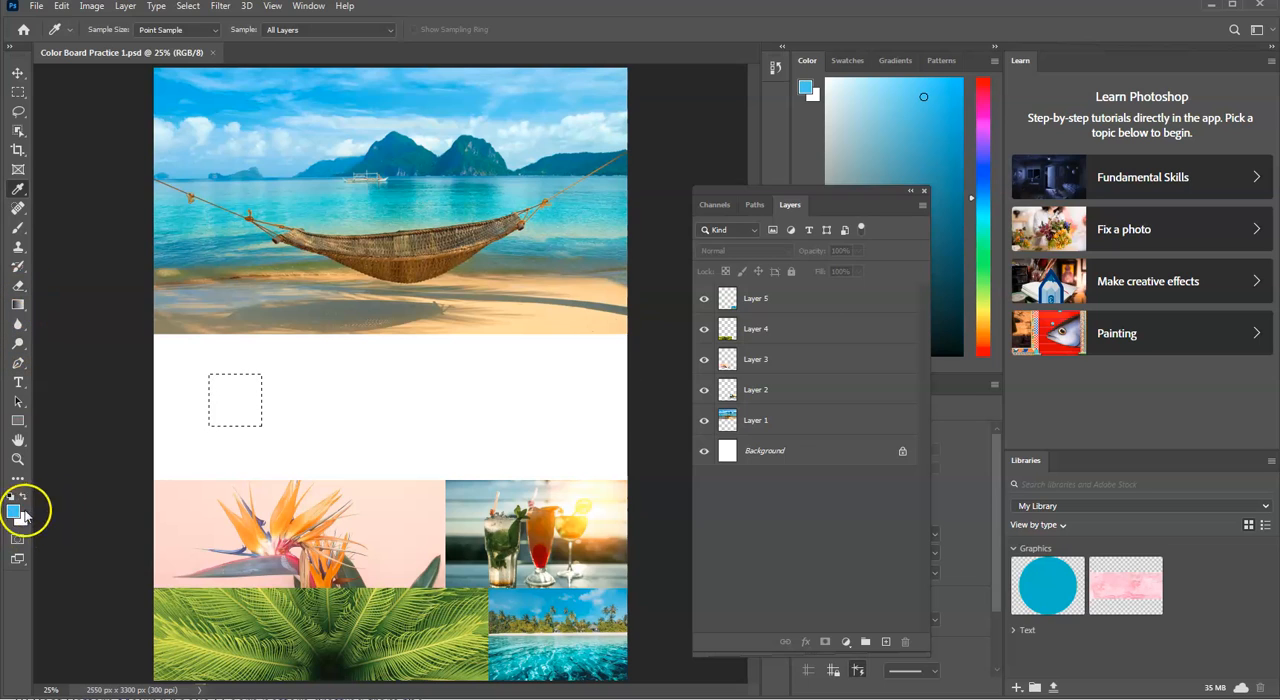
Step: Fill the square selection on the Background layer with the sampled sky blue using the Paint Bucket
click(18, 312)
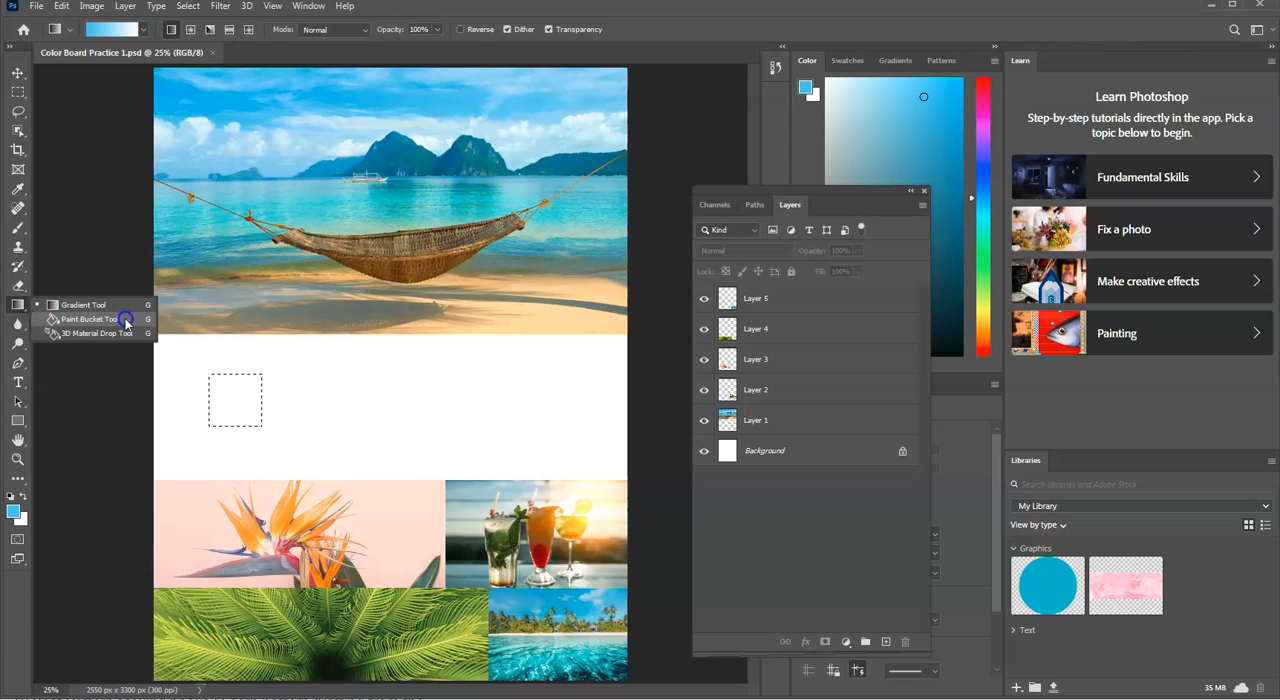
click(20, 306)
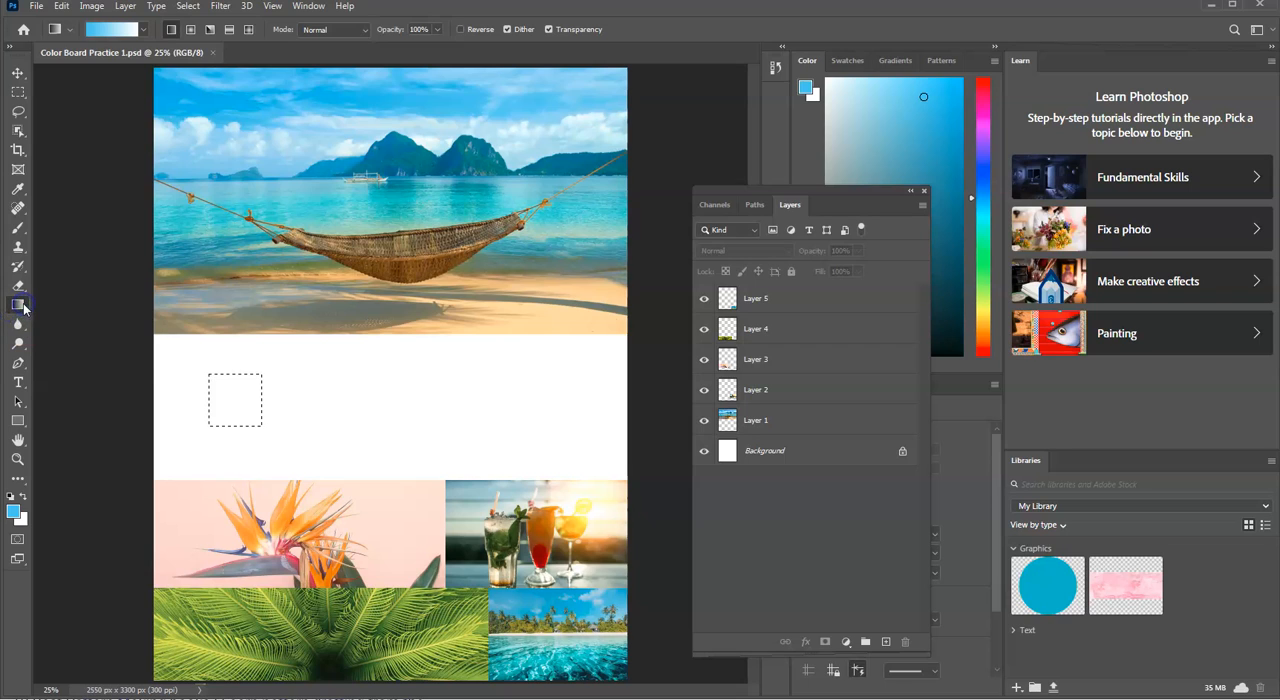
right_click(20, 306)
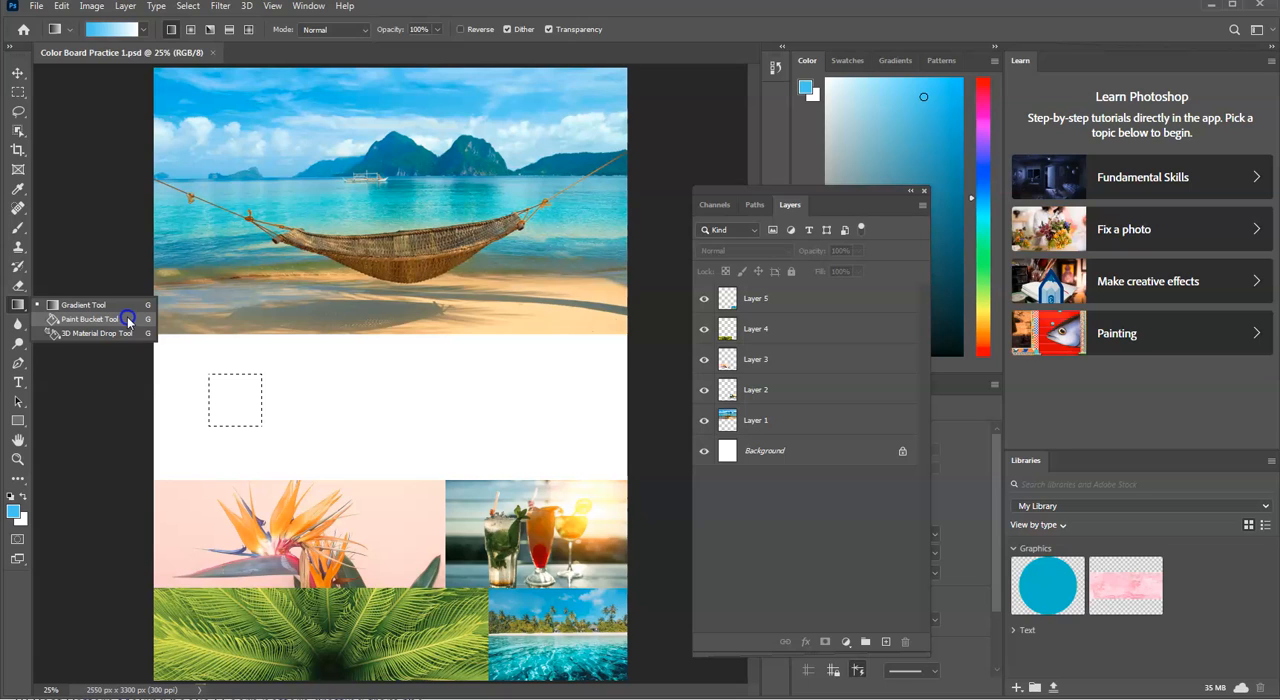
click(70, 316)
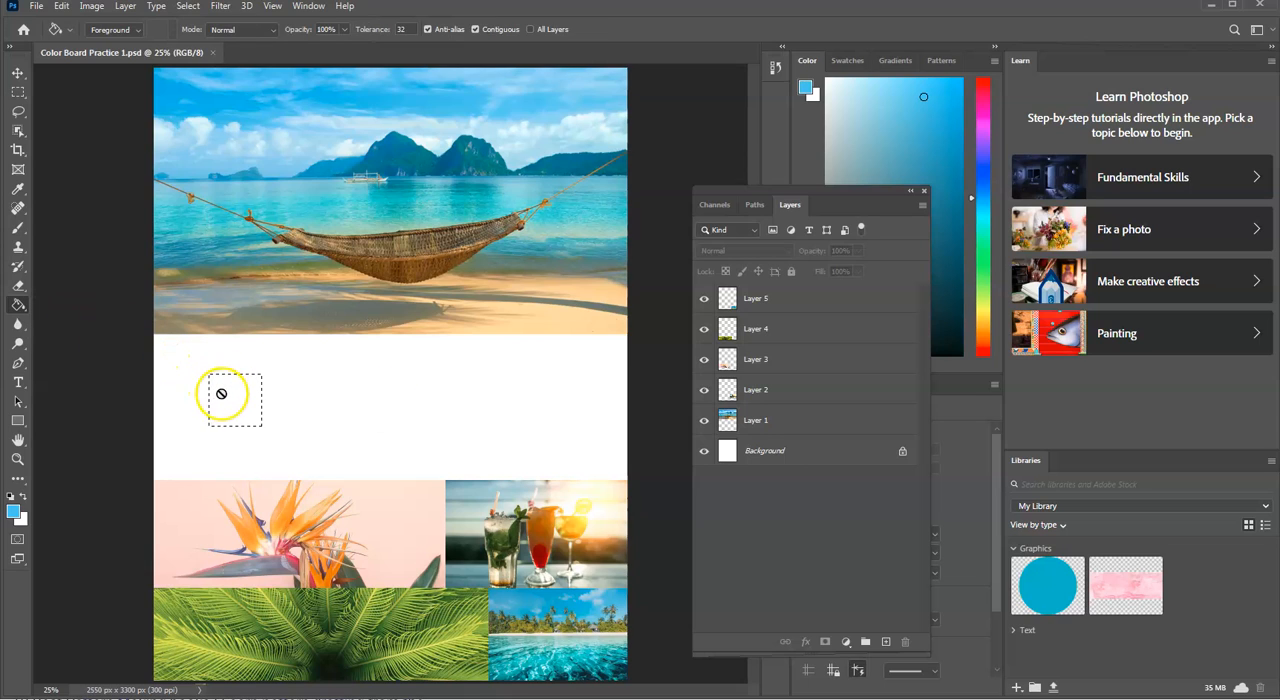
click(789, 451)
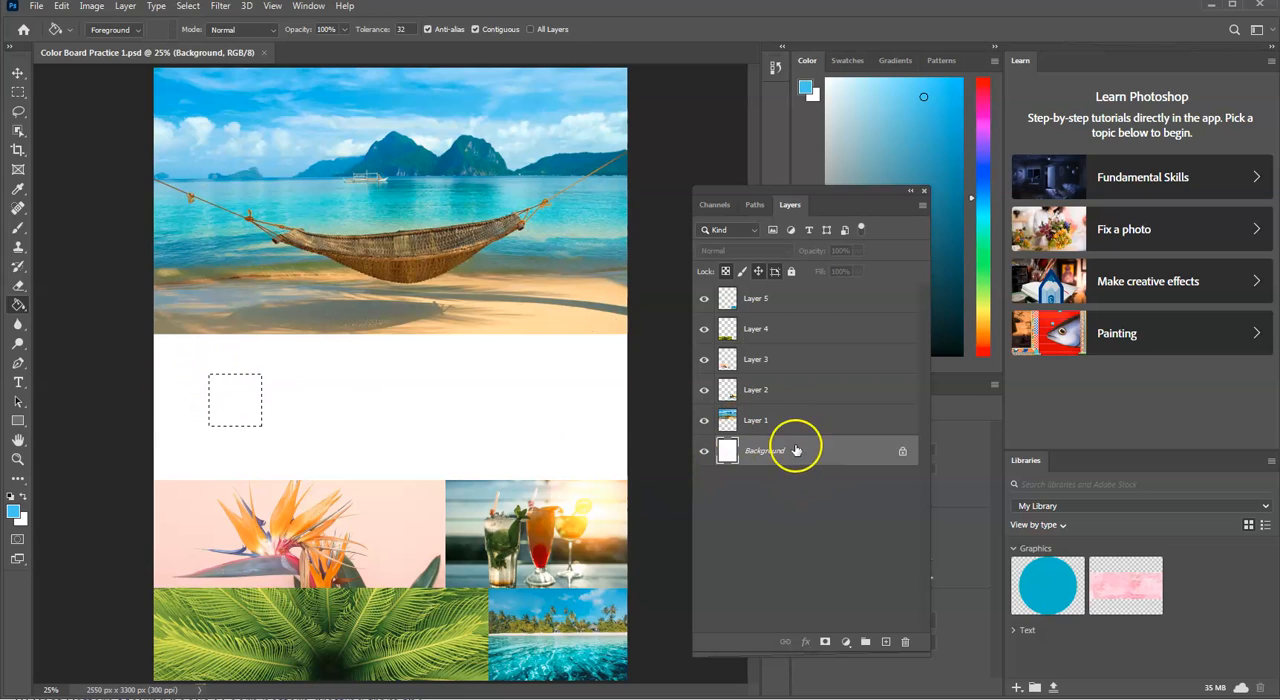
click(222, 387)
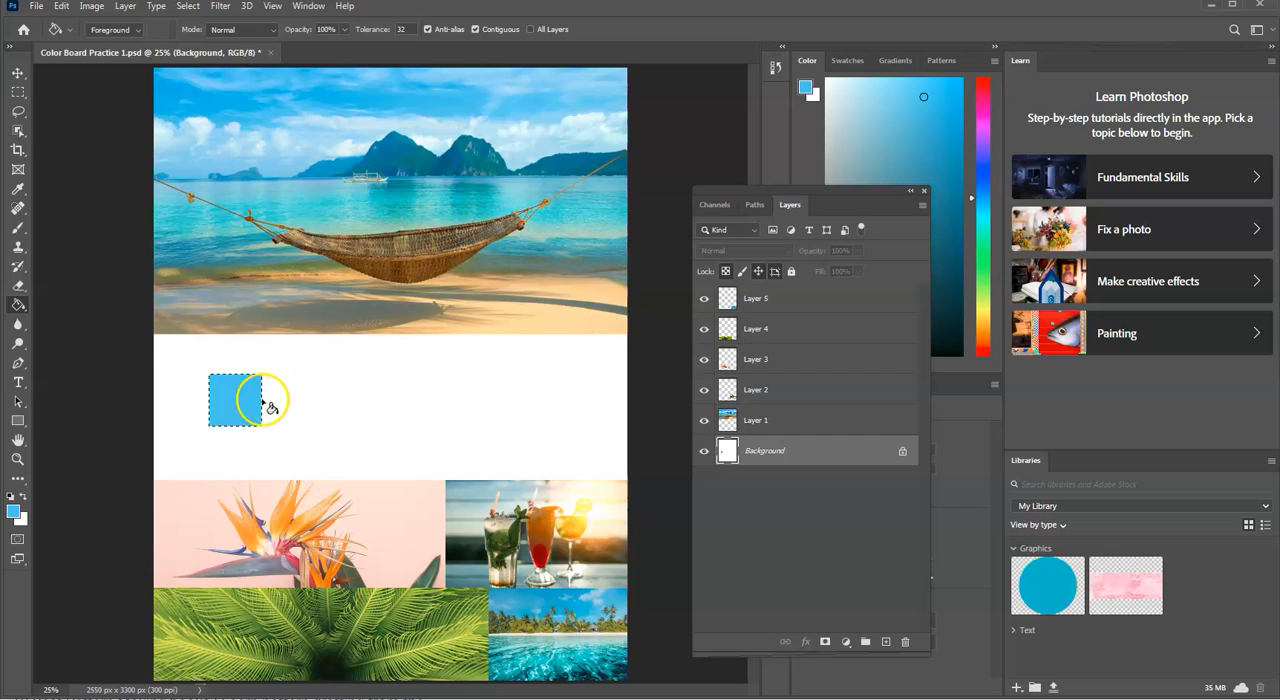
Step: Move the square marquee selection to the right of the blue swatch, leaving a small gap
click(18, 93)
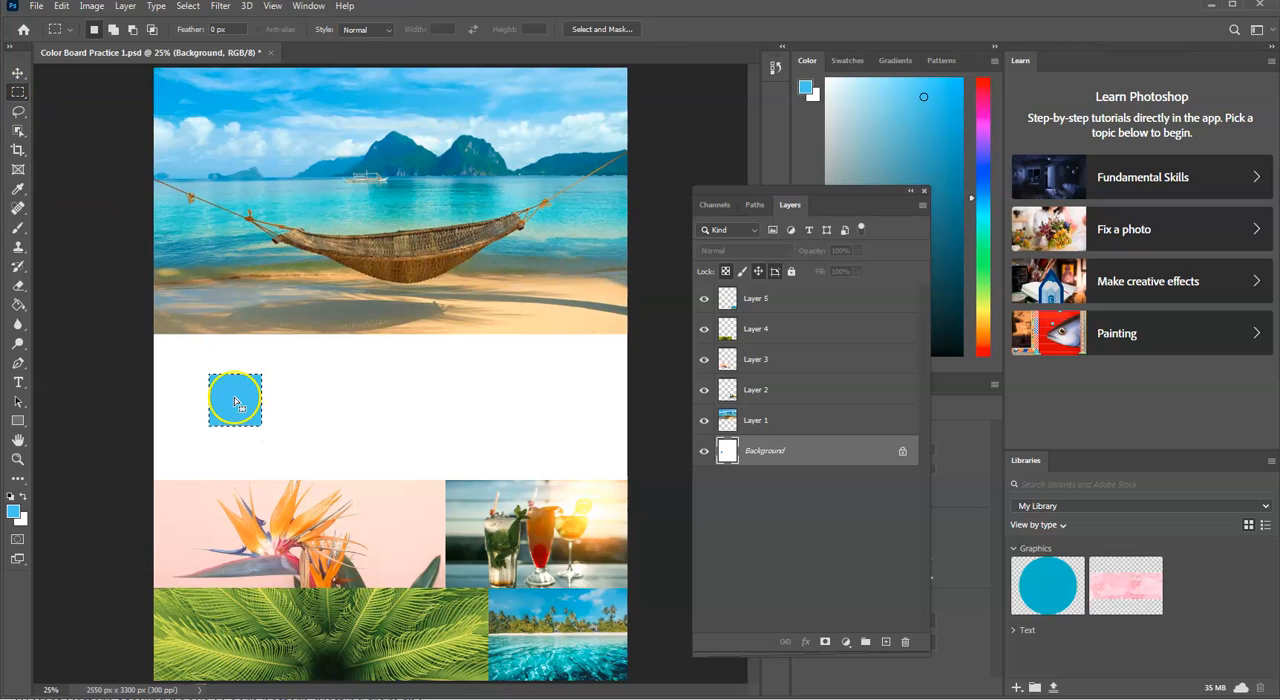
mouse_move(235, 405)
mouse_down()
mouse_move(401, 403)
mouse_move(236, 405)
mouse_up()
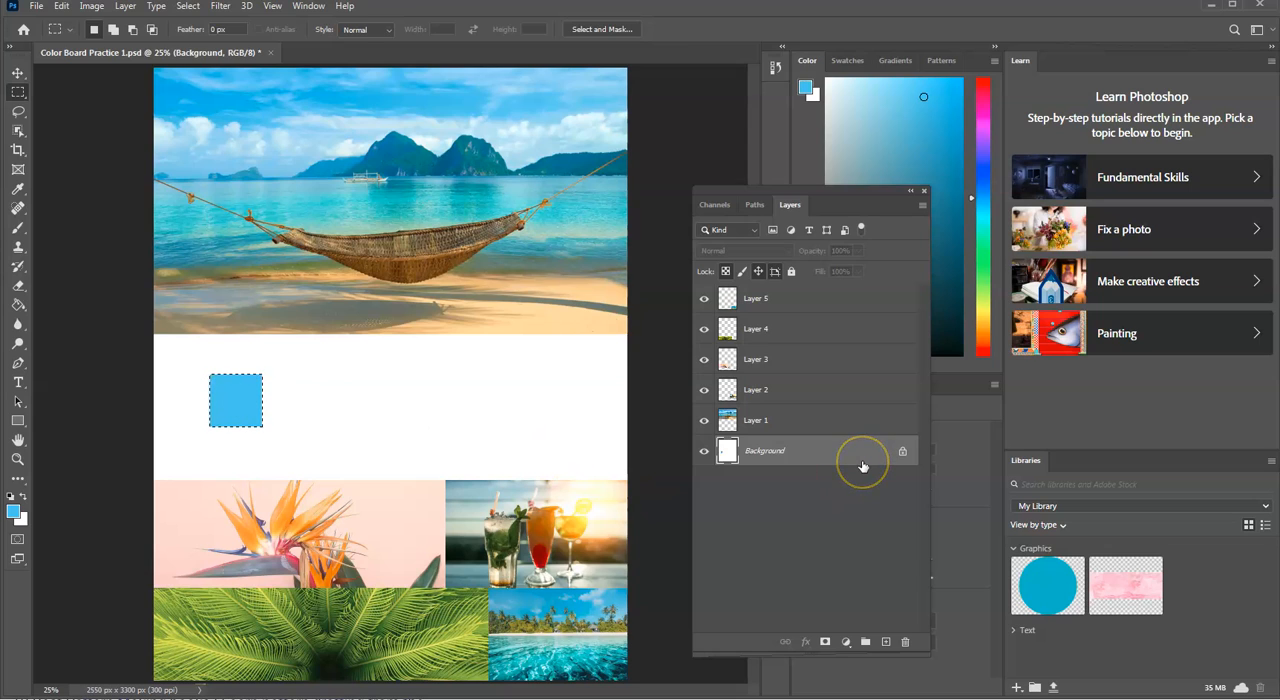
key(Right)
key(Right)
key(Right)
key(Right)
key(Right)
key(Right)
key(Right)
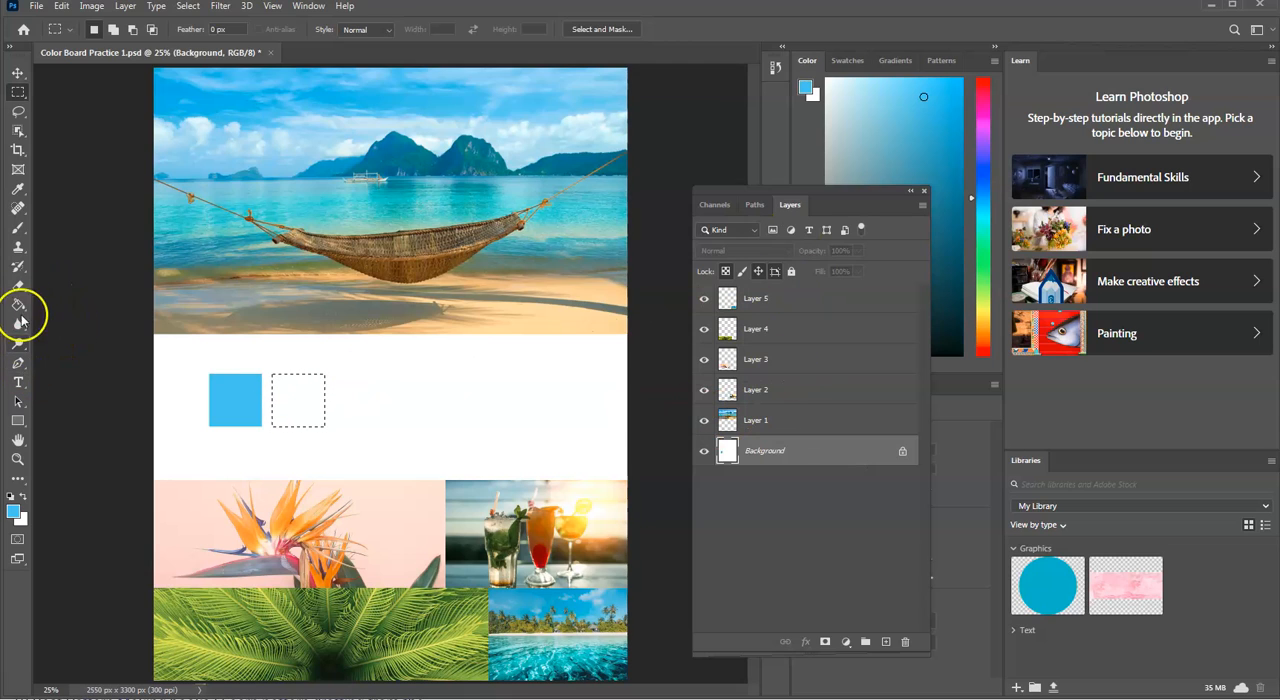
Step: Sample orange from the bird-of-paradise flower with the Eyedropper and fill the second square with it on the Background layer
click(18, 189)
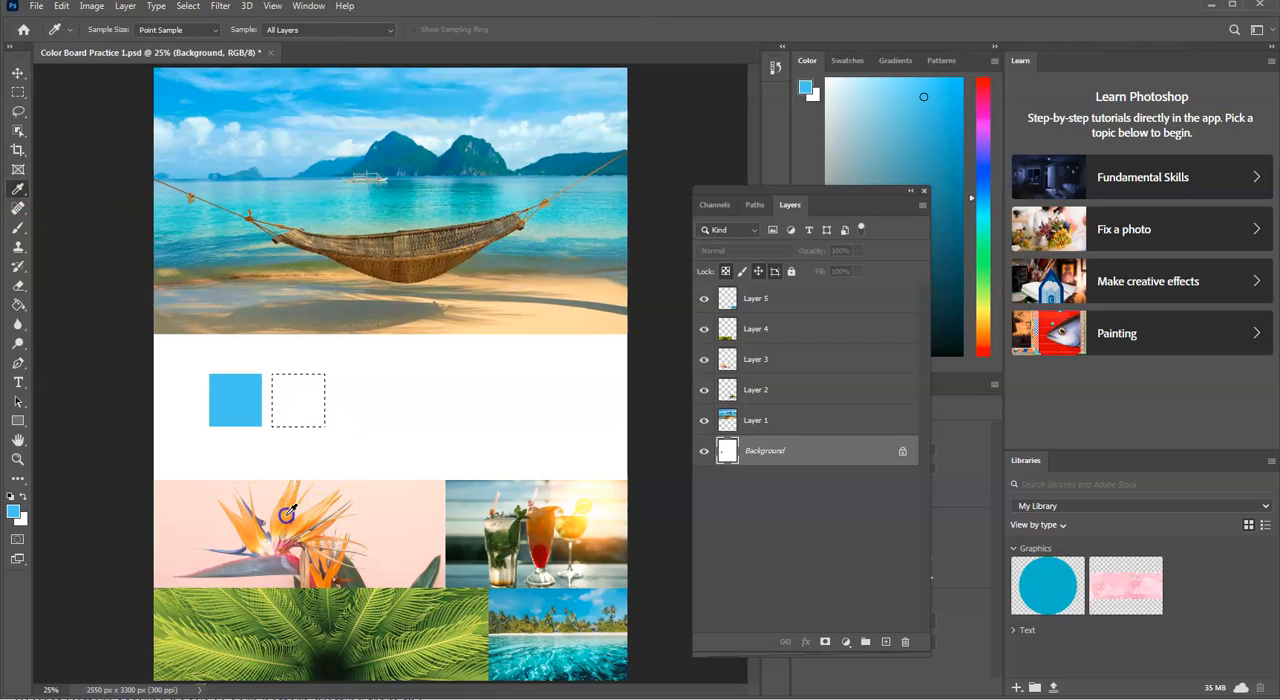
click(287, 513)
click(14, 510)
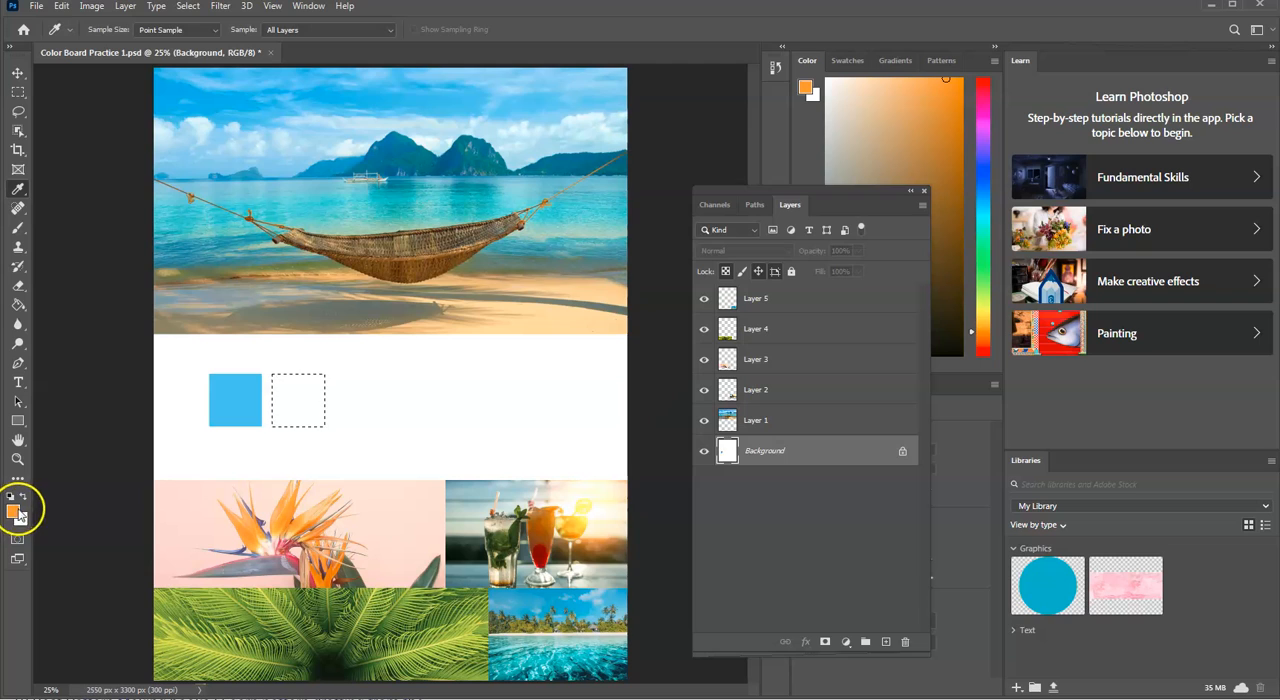
click(18, 304)
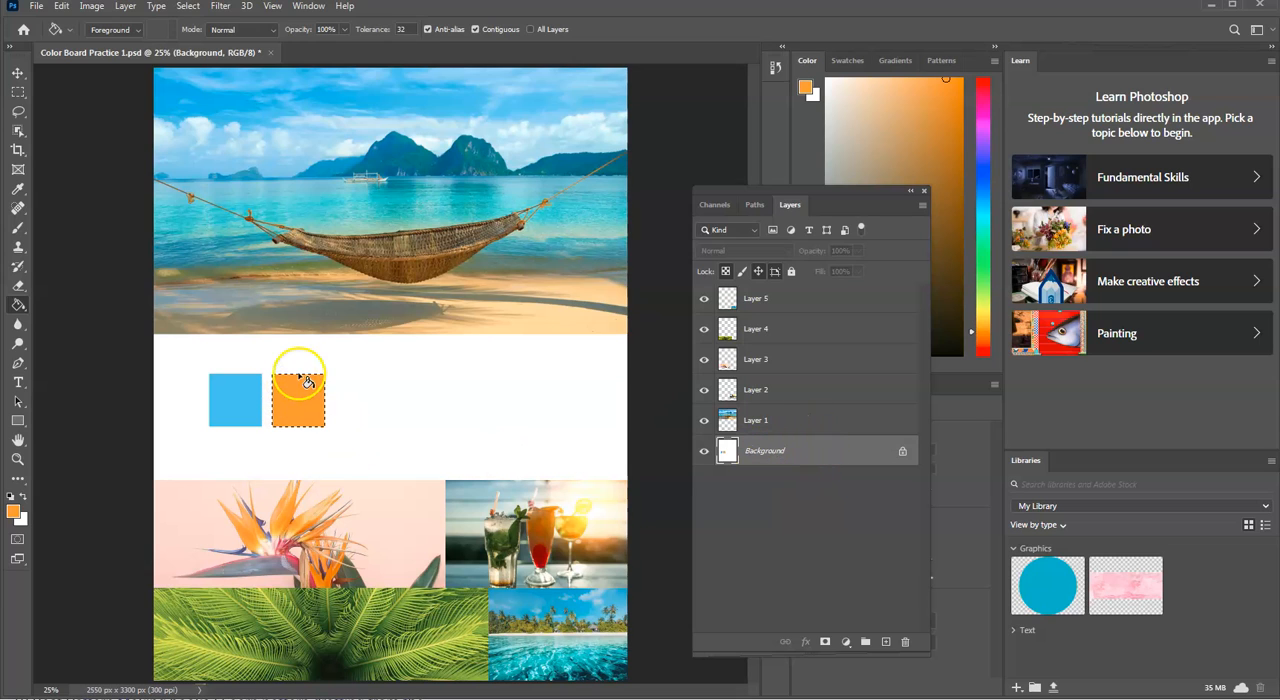
Step: Shift the square marquee selection to the right of the orange swatch with the same small gap
click(17, 93)
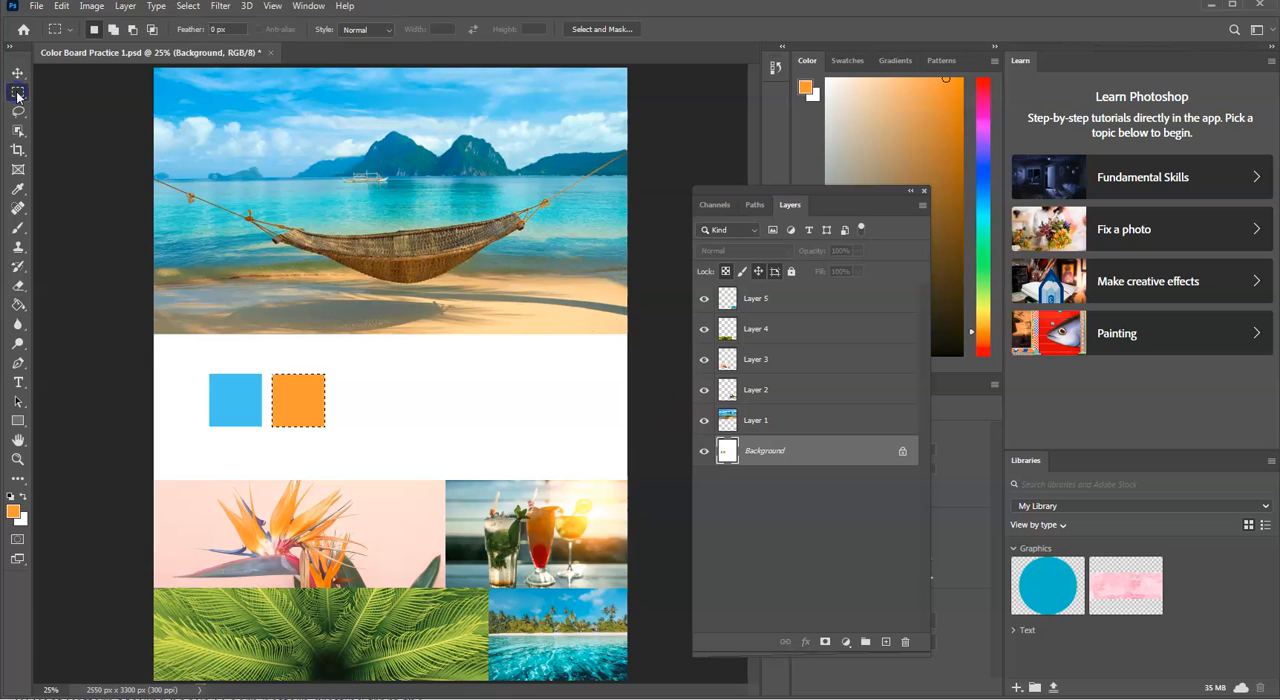
click(915, 315)
click(854, 244)
click(17, 93)
key(shift+Right)
key(shift+Right)
key(shift+Right)
key(shift+Right)
key(shift+Right)
key(shift+Right)
key(shift+Right)
key(shift+Right)
key(shift+Right)
key(shift+Right)
key(shift+Right)
key(shift+Right)
key(shift+Right)
key(shift+Right)
key(shift+Right)
key(shift+Right)
key(shift+Right)
key(shift+Right)
key(shift+Right)
key(shift+Right)
key(shift+Right)
Step: Make Layer 4, which holds the palm leaf image, the active layer and keep the square selection
click(24, 230)
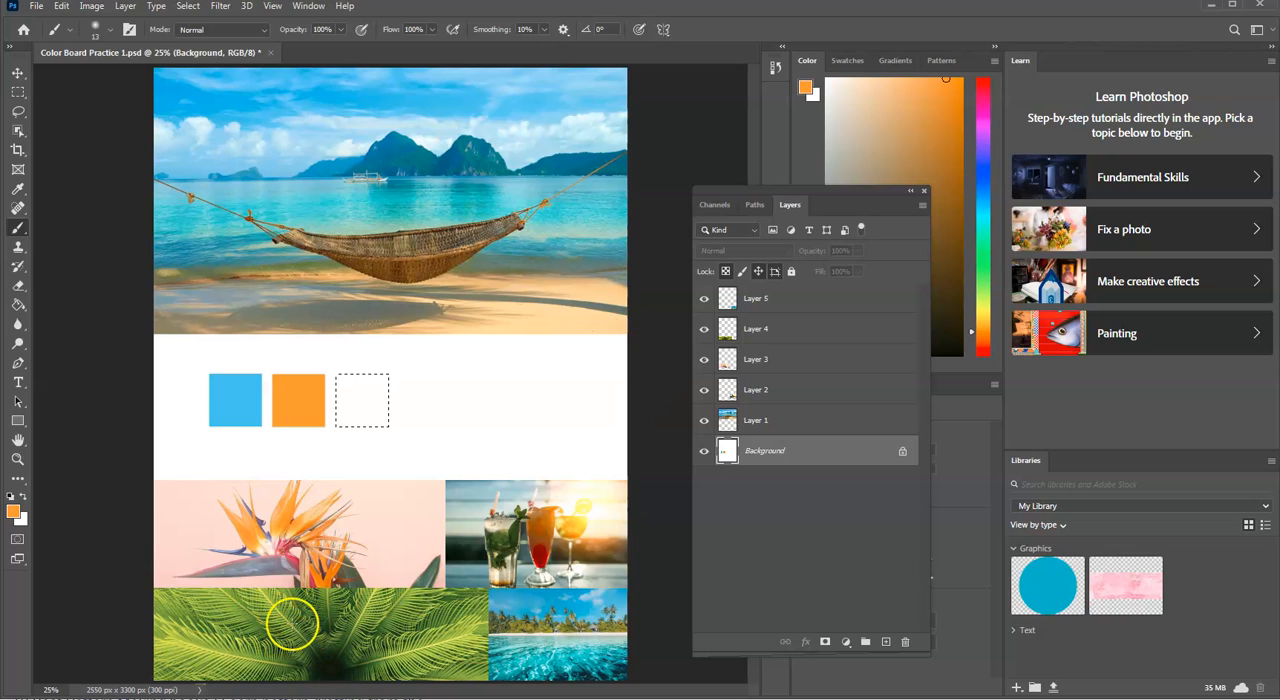
click(295, 596)
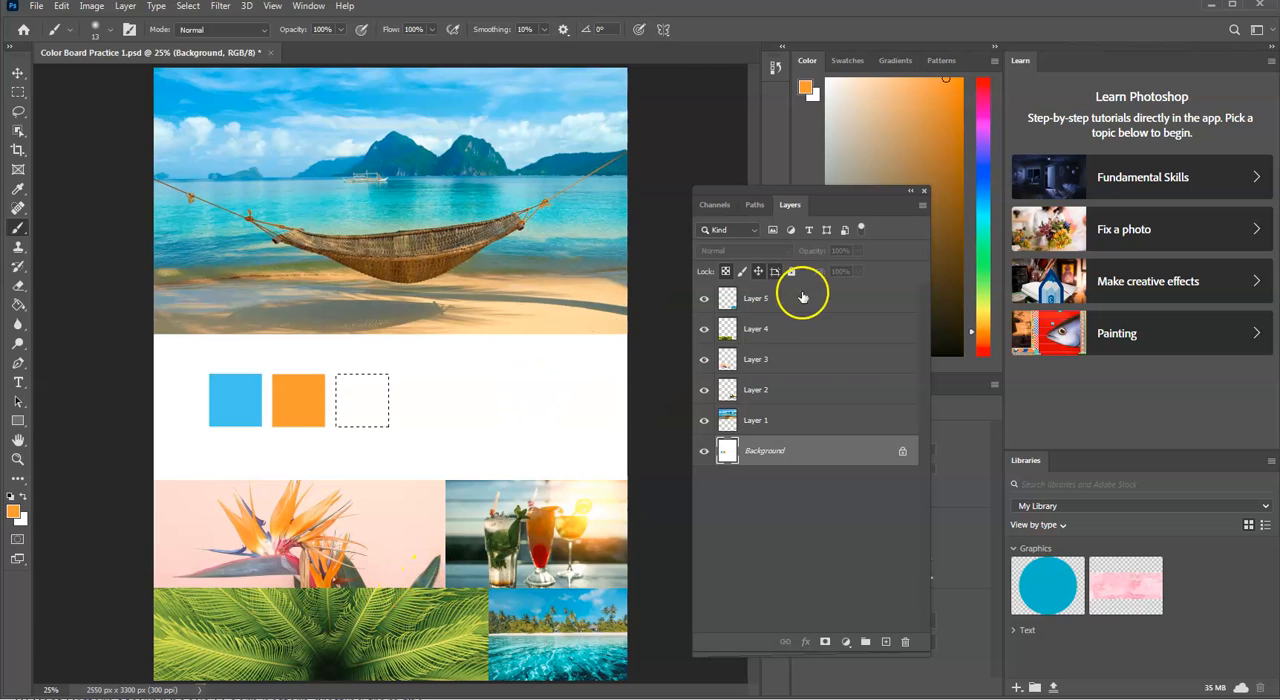
click(785, 412)
click(795, 337)
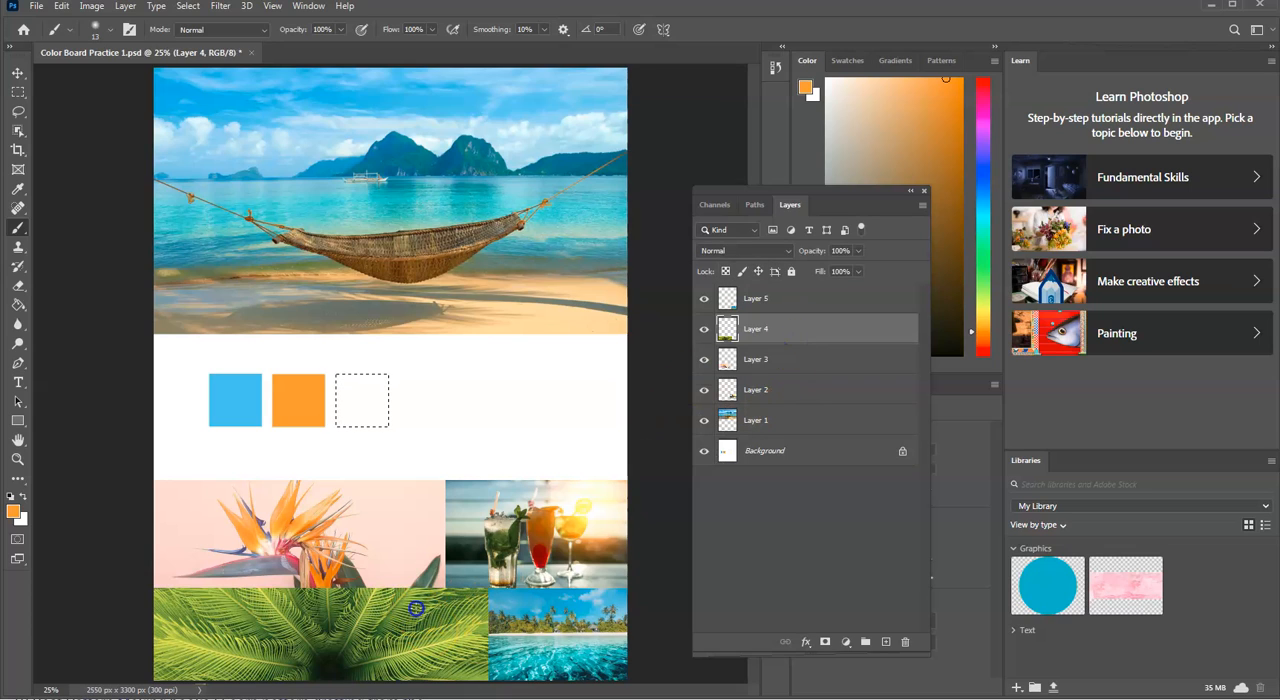
key(ctrl+d)
key(ctrl+z)
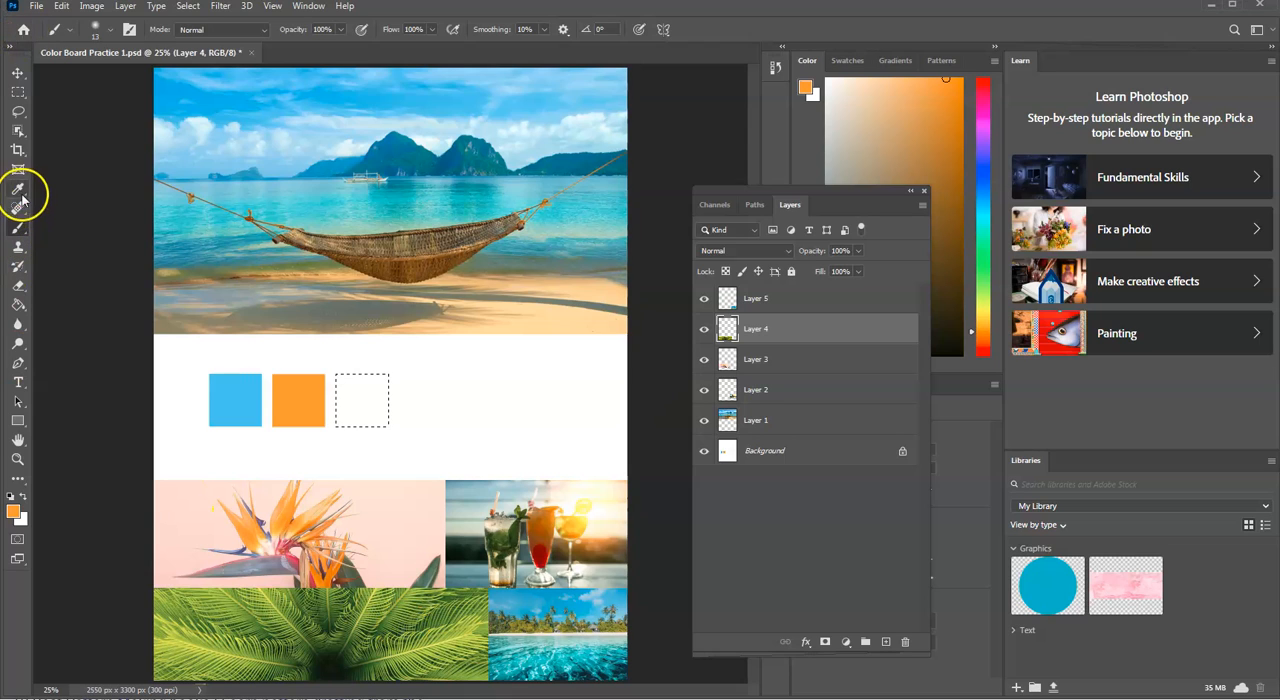
Step: Sample a dark green from the palm leaf image and fill the third square with it on Layer 4
click(18, 189)
click(408, 616)
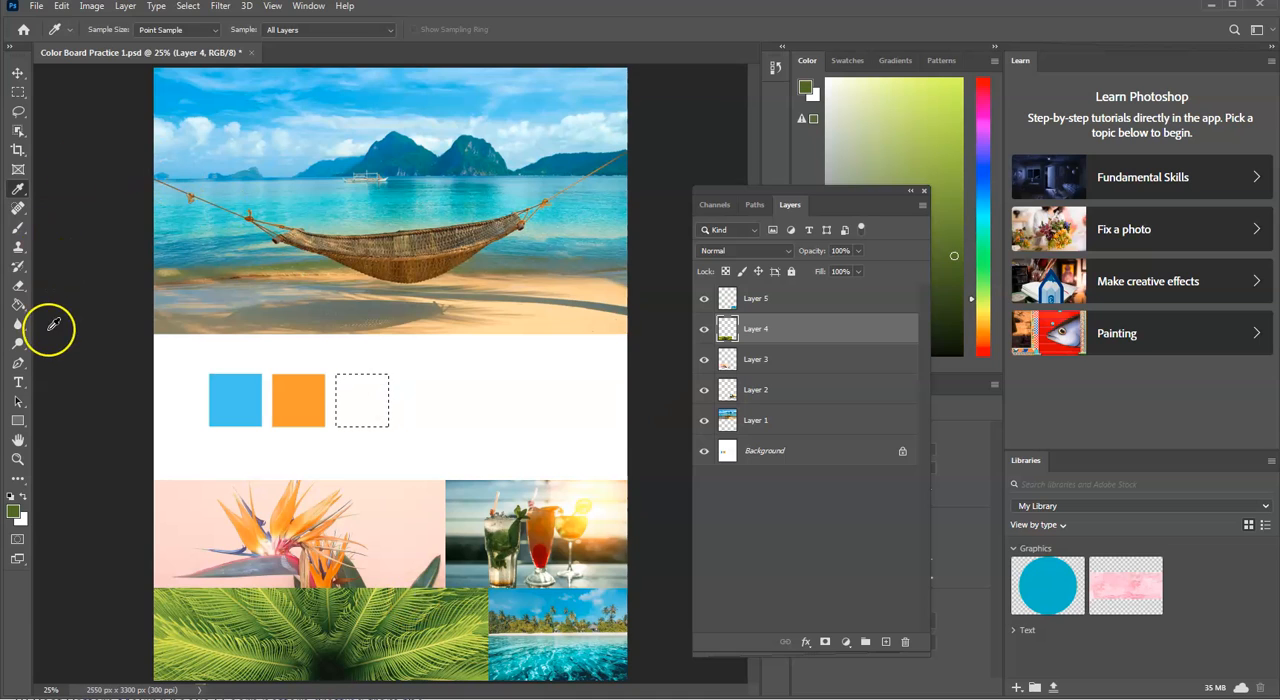
click(18, 304)
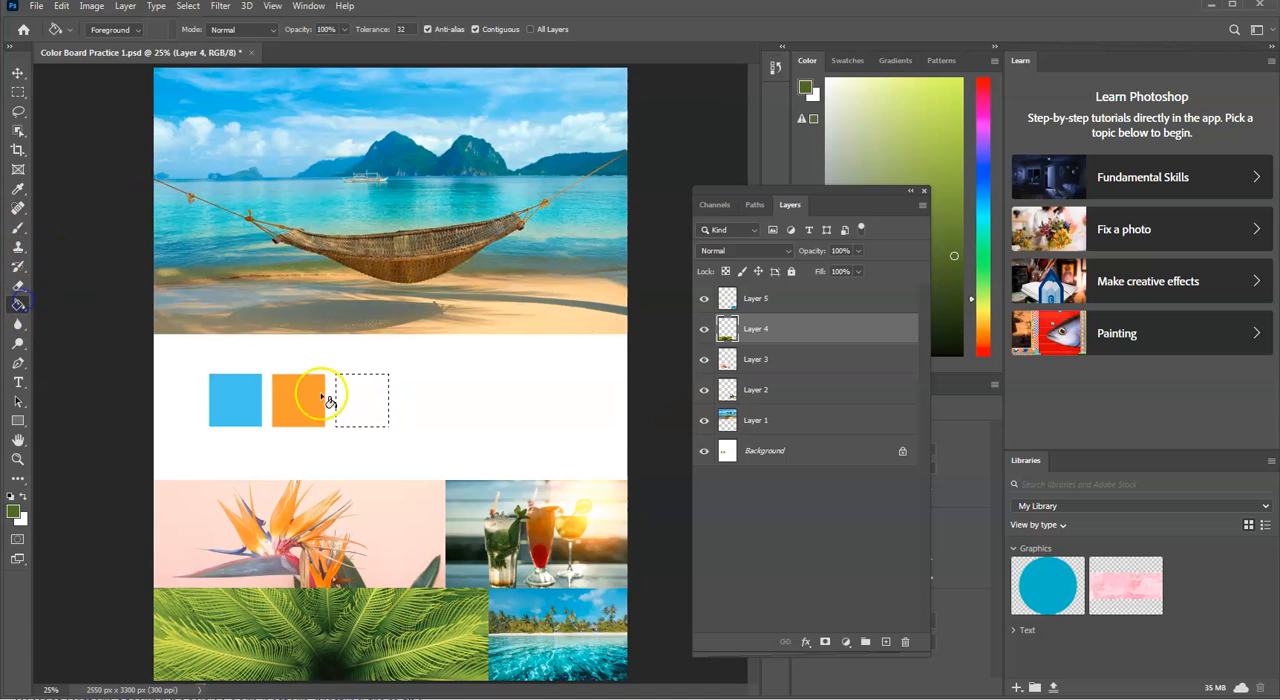
click(366, 400)
Step: Shift the square selection to the right of the green swatch and fill it with a sampled dark brown on Layer 4
click(20, 93)
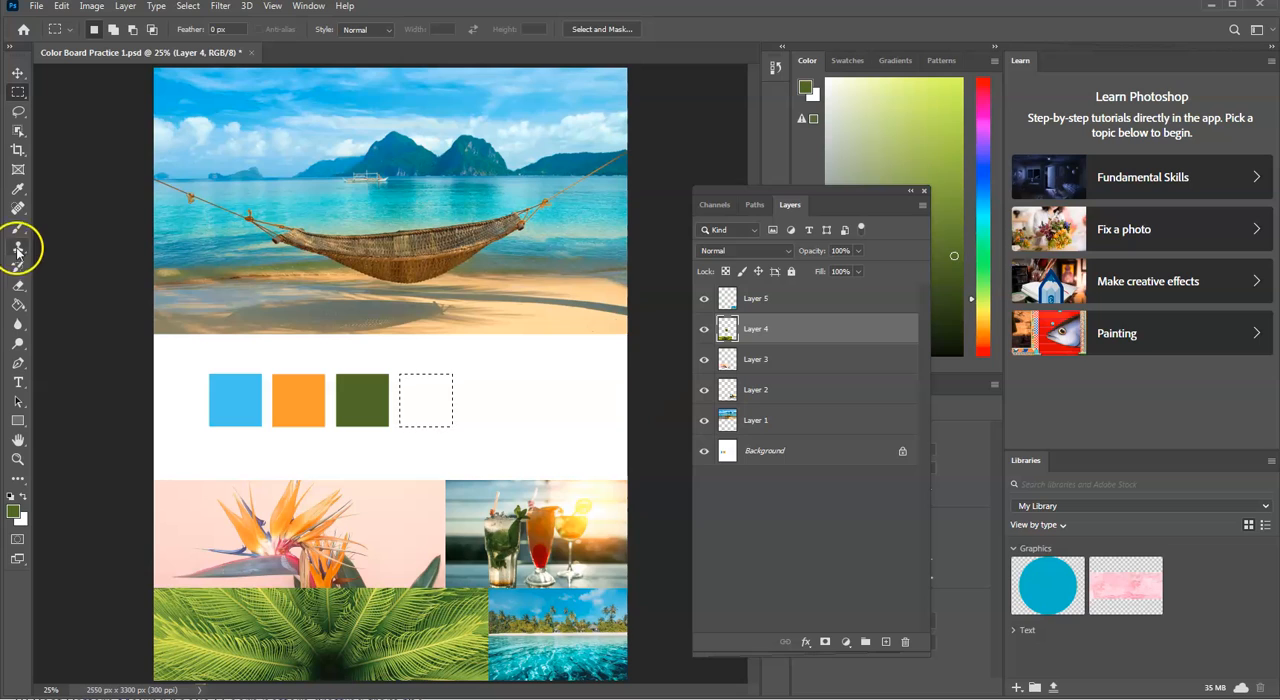
click(18, 186)
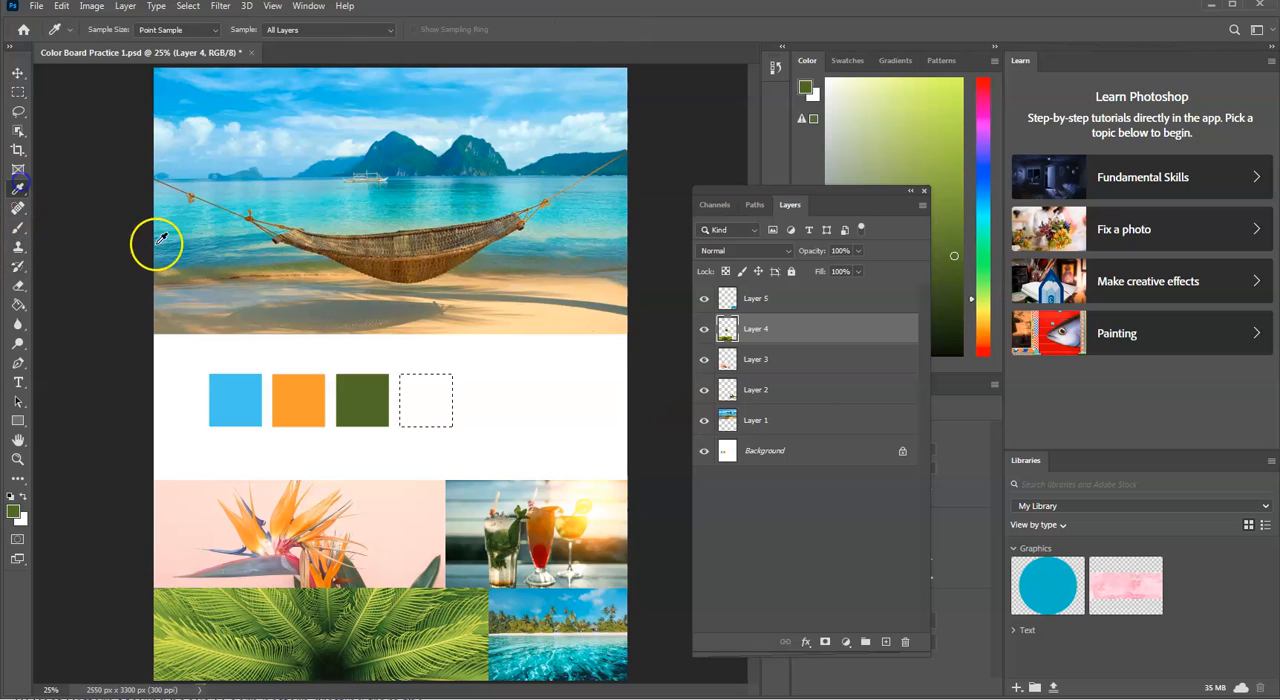
click(326, 416)
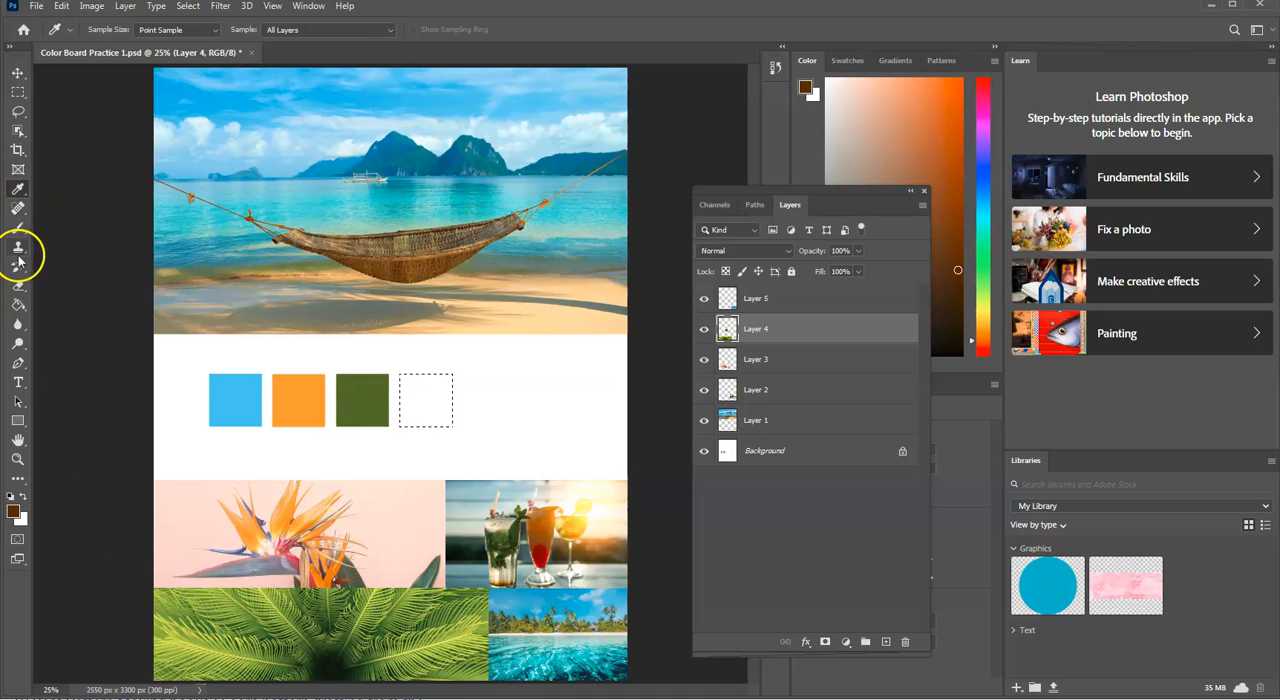
click(17, 310)
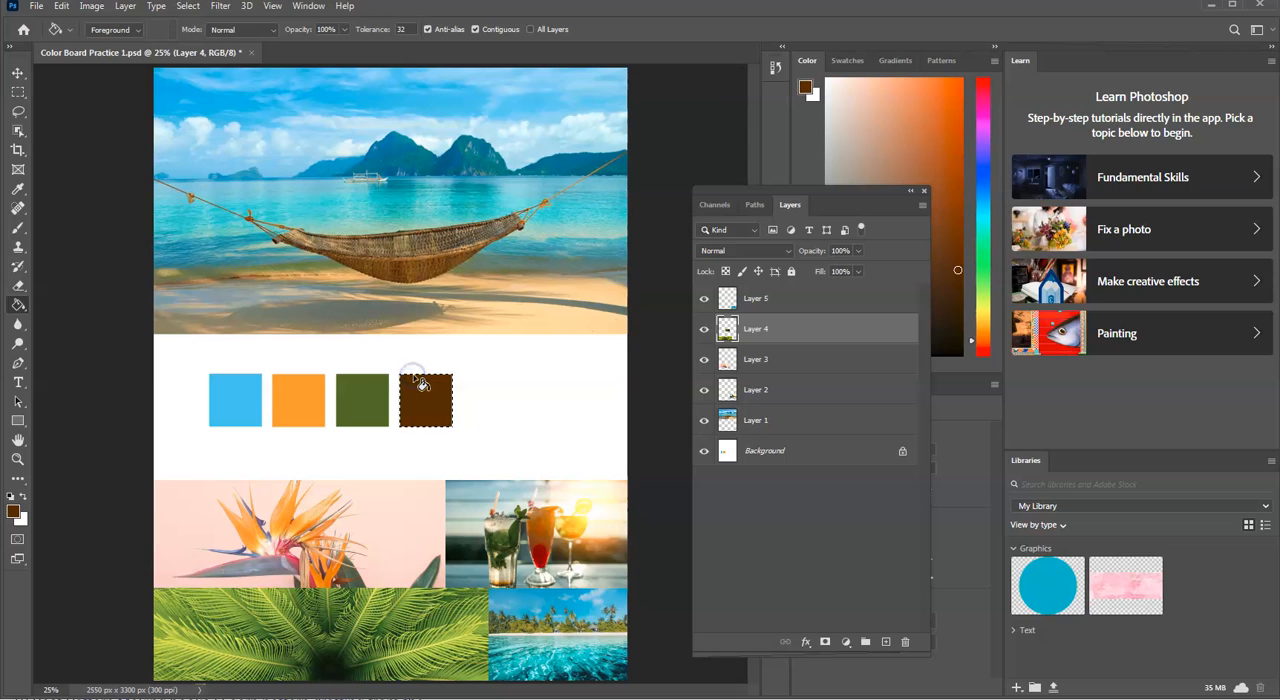
Step: Shift the square selection to the right of the brown swatch and fill it with a sampled pale pink on Layer 4
click(19, 92)
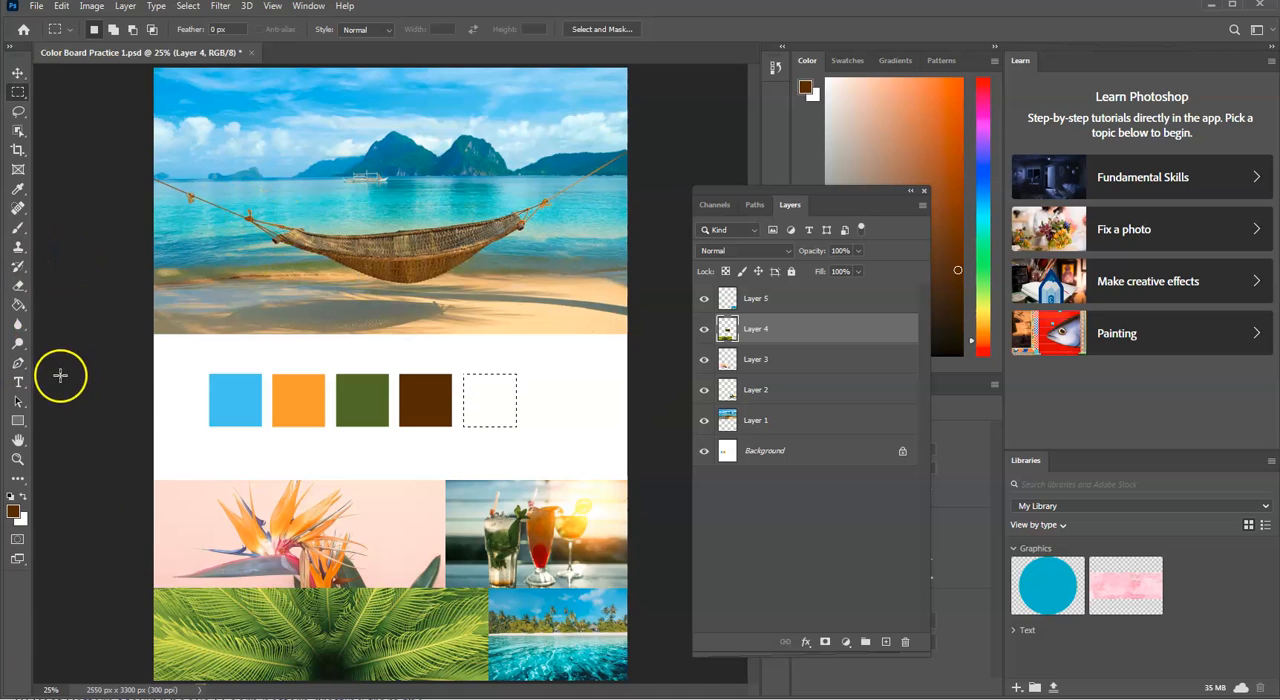
click(18, 305)
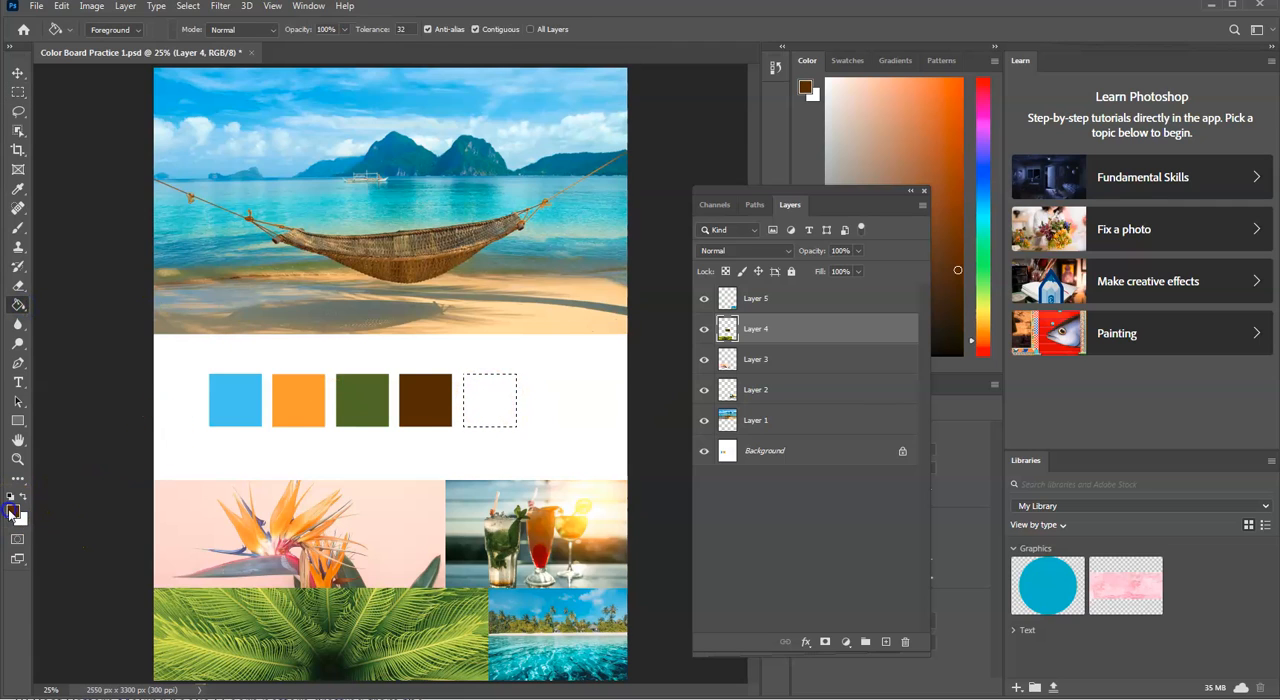
key(i)
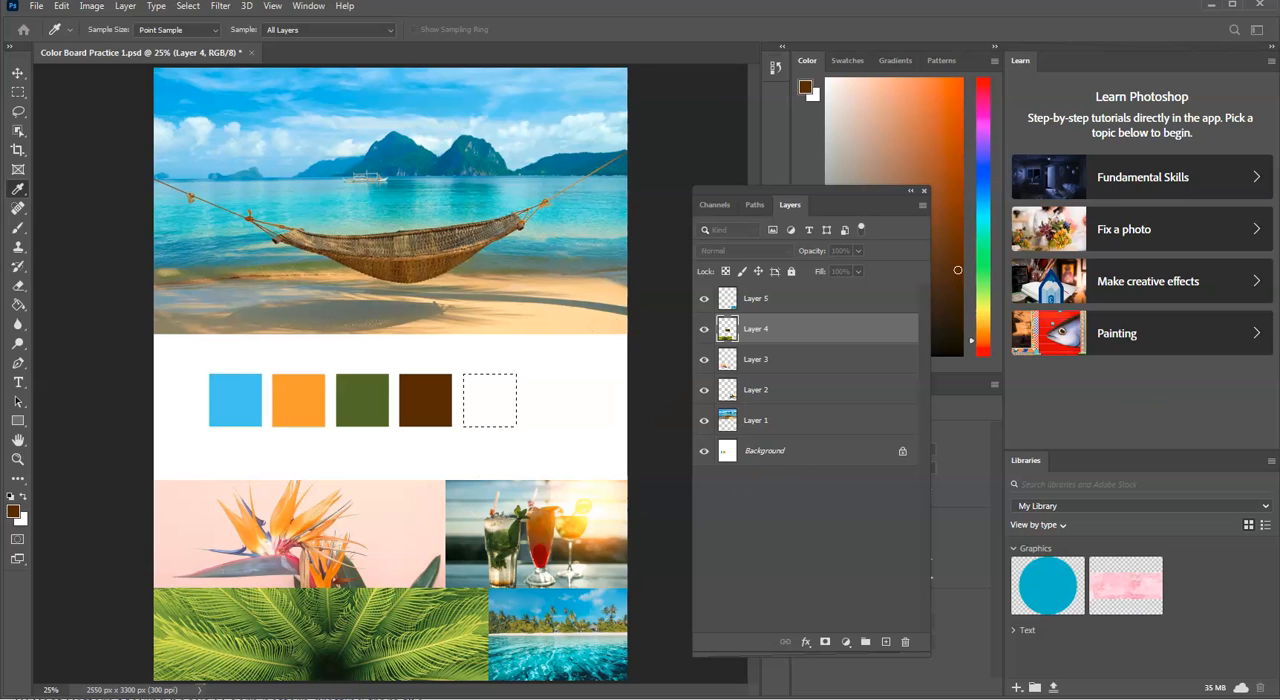
click(1087, 326)
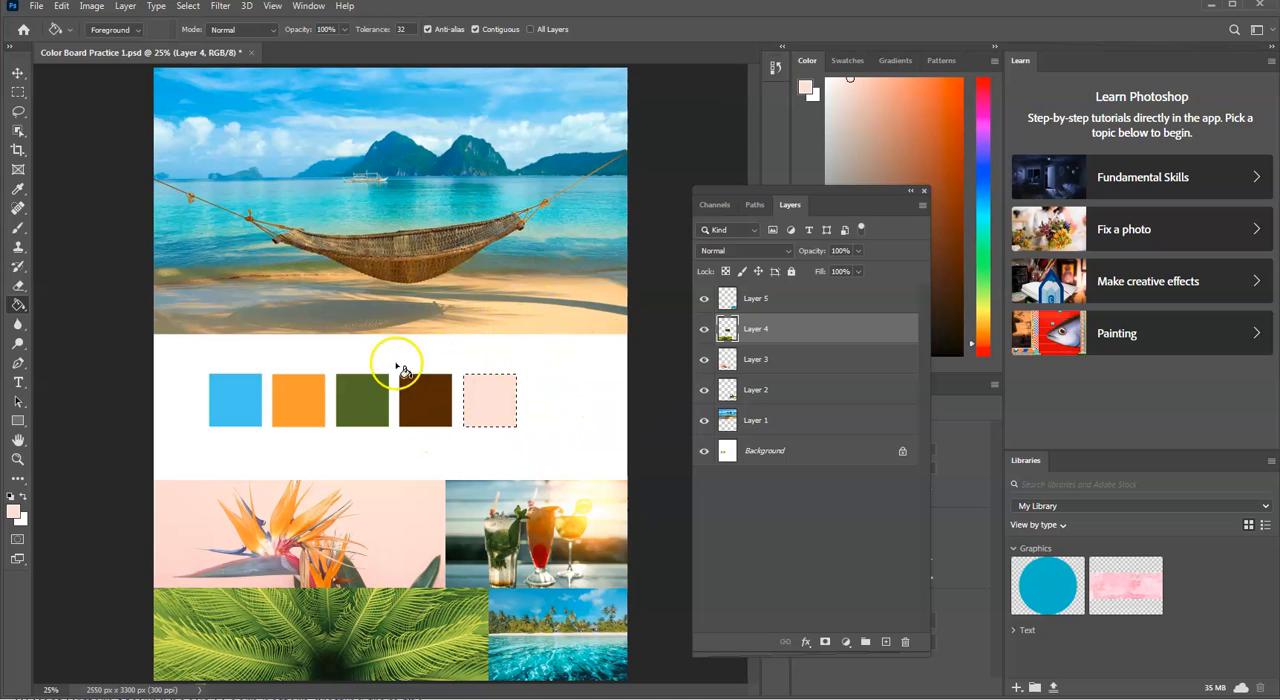
Step: Deselect the pink swatch and save the changes to Color Board Practice 1
click(188, 6)
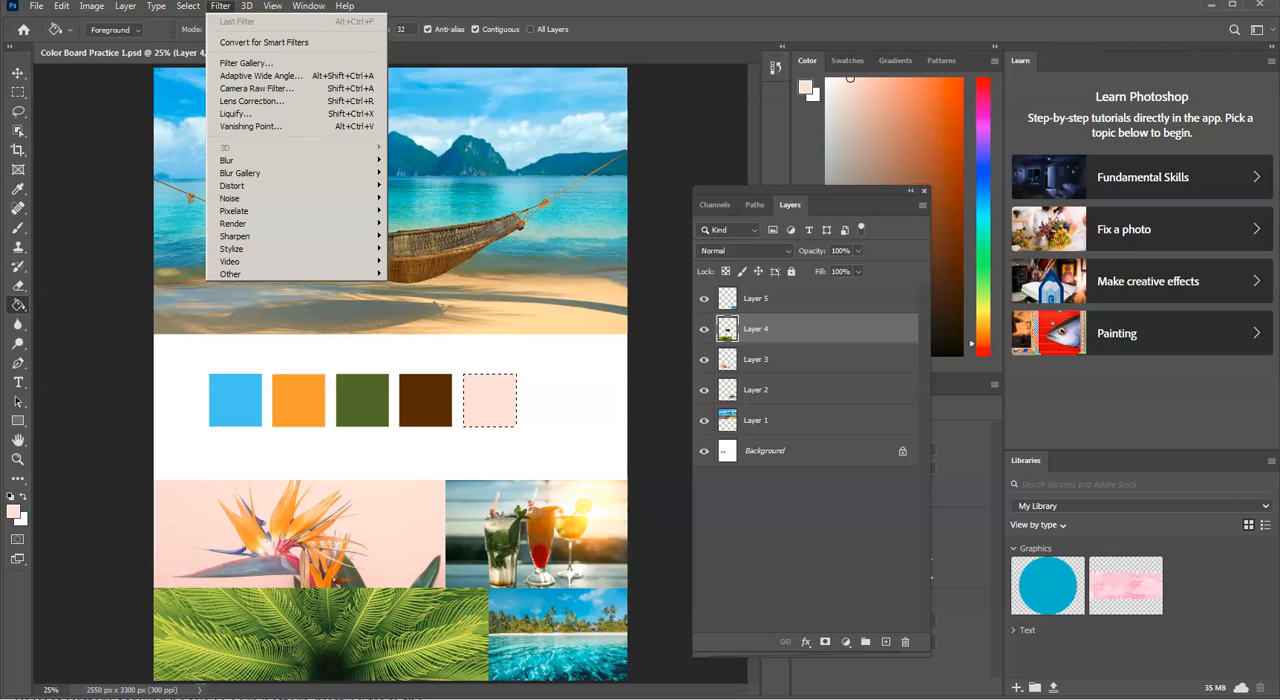
click(184, 8)
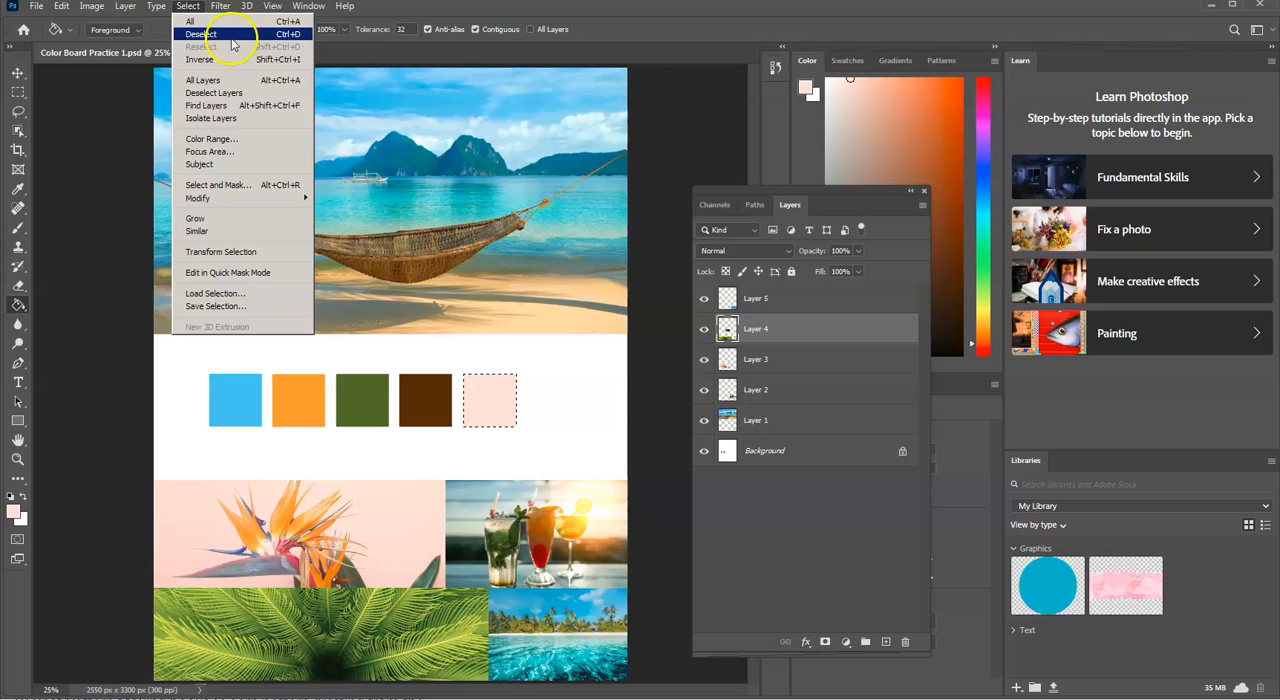
click(608, 150)
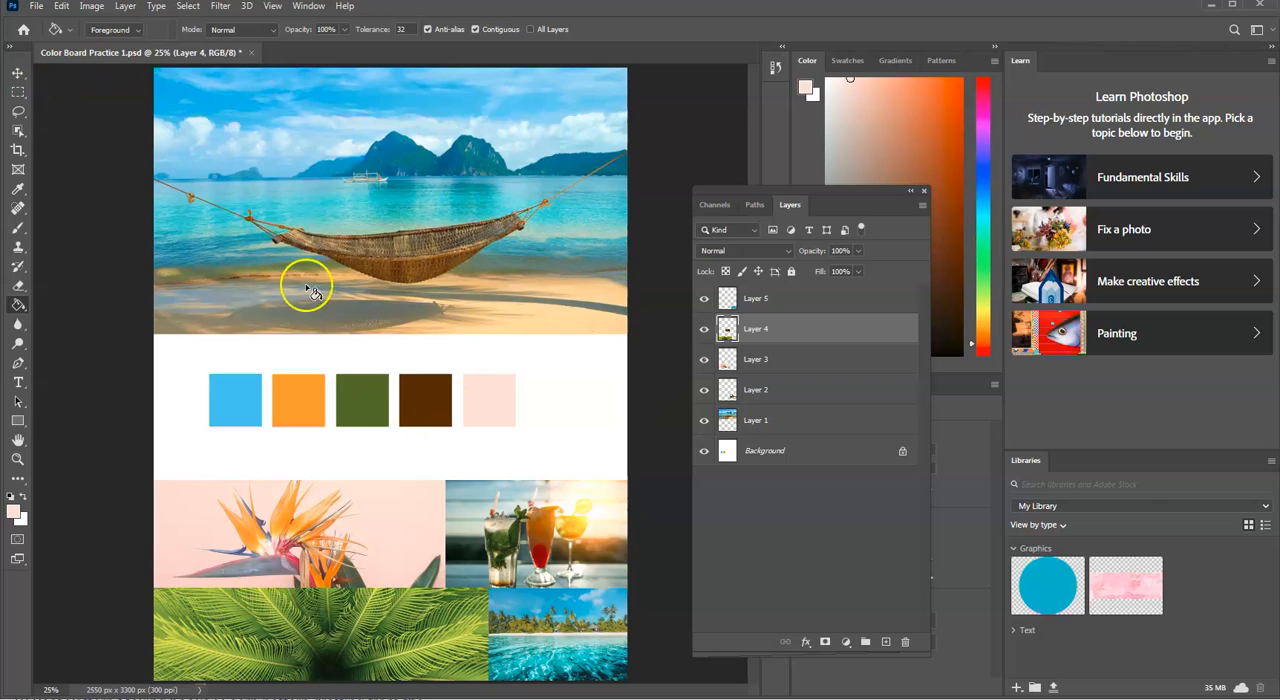
click(35, 7)
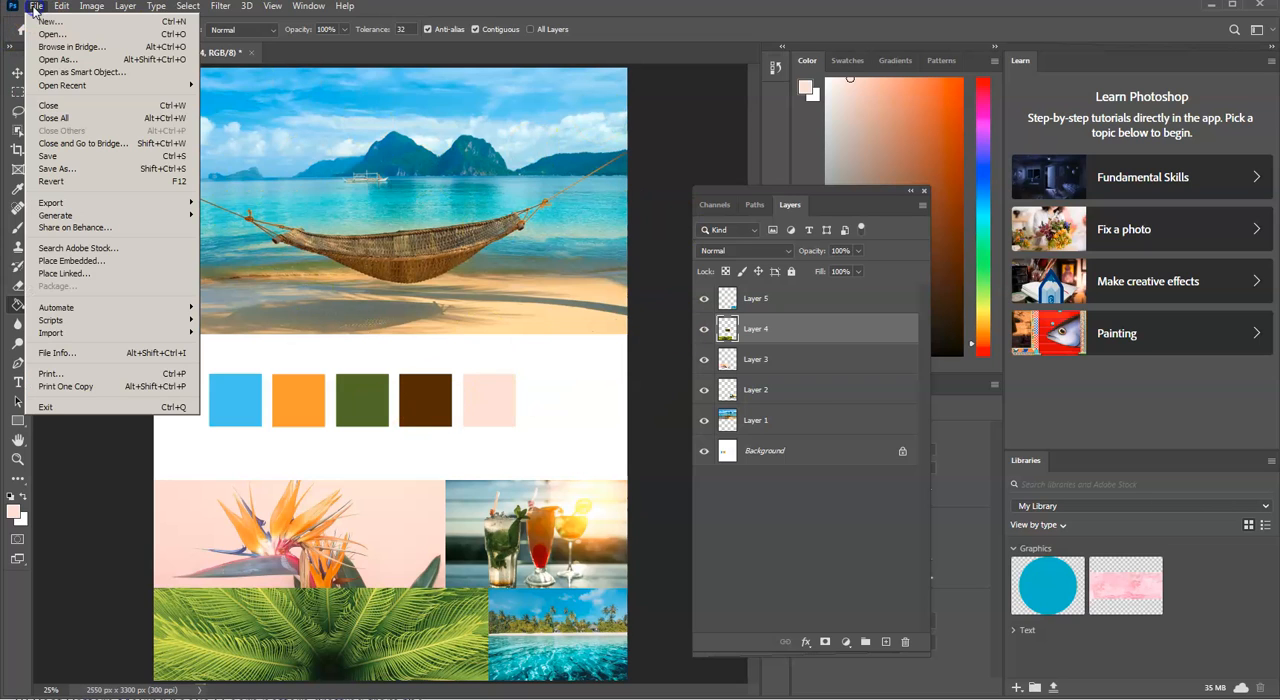
click(107, 157)
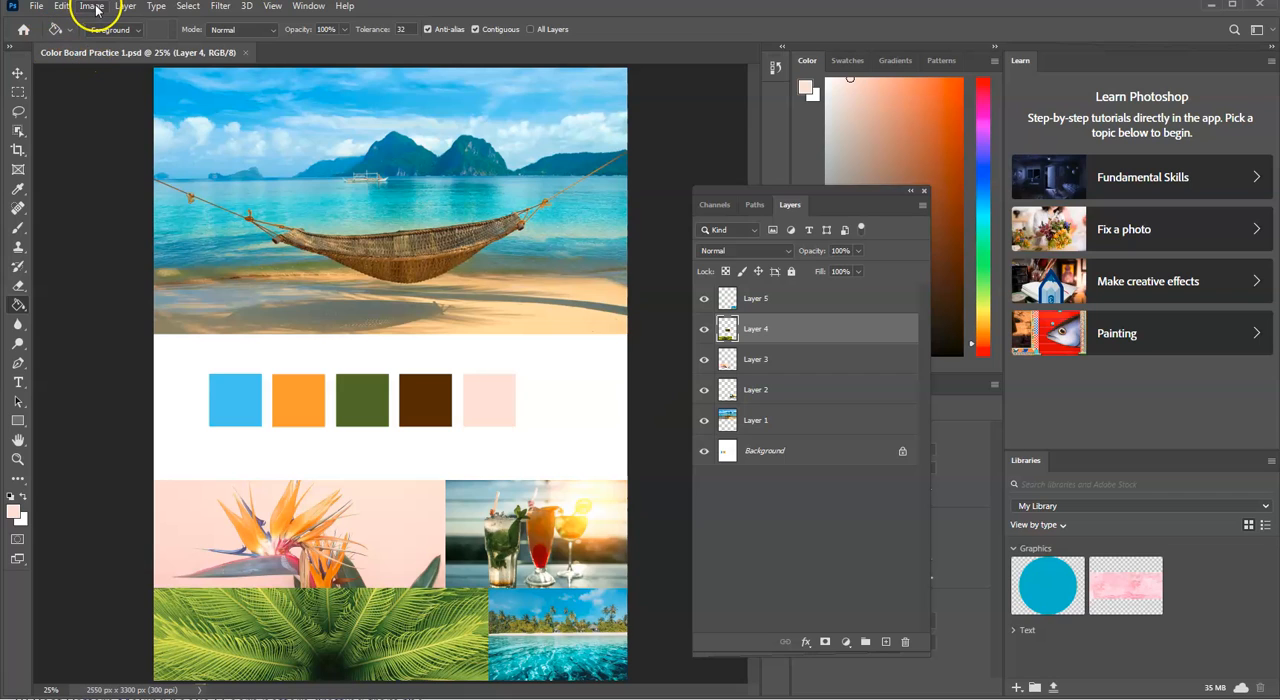
Step: Create a new 8.5 × 11 inch portrait document at 300 pixels/inch in RGB Color with a white background
click(37, 7)
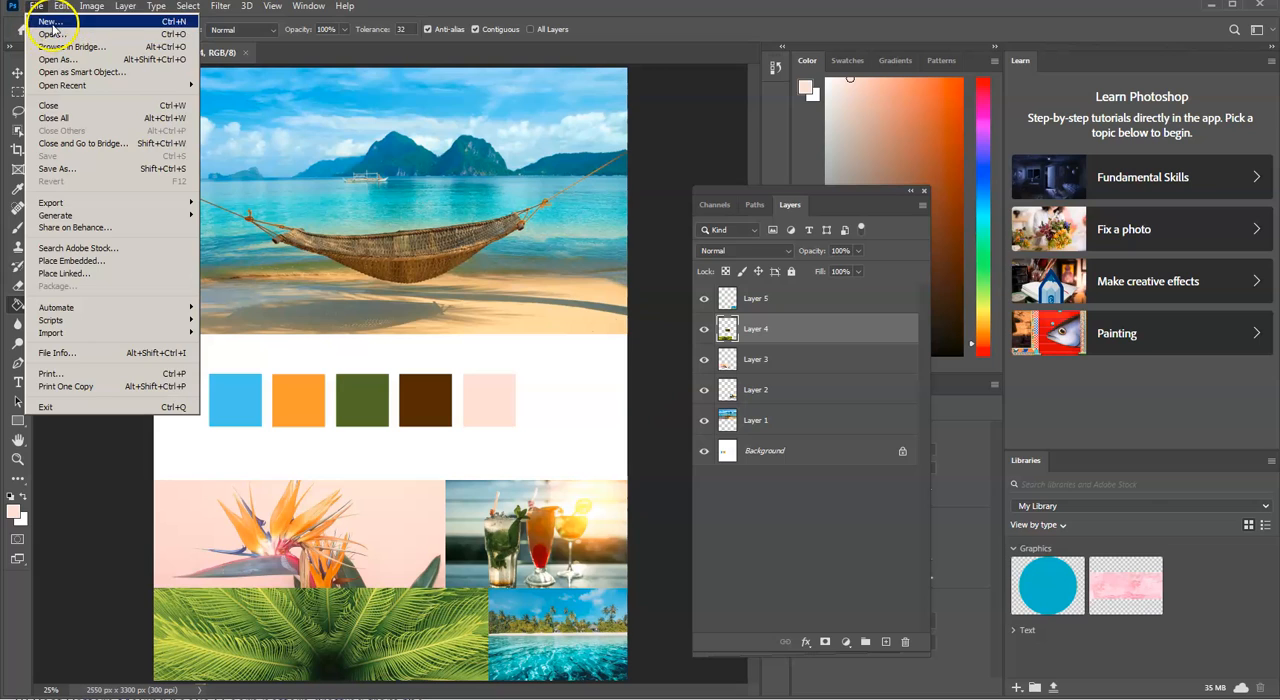
click(48, 22)
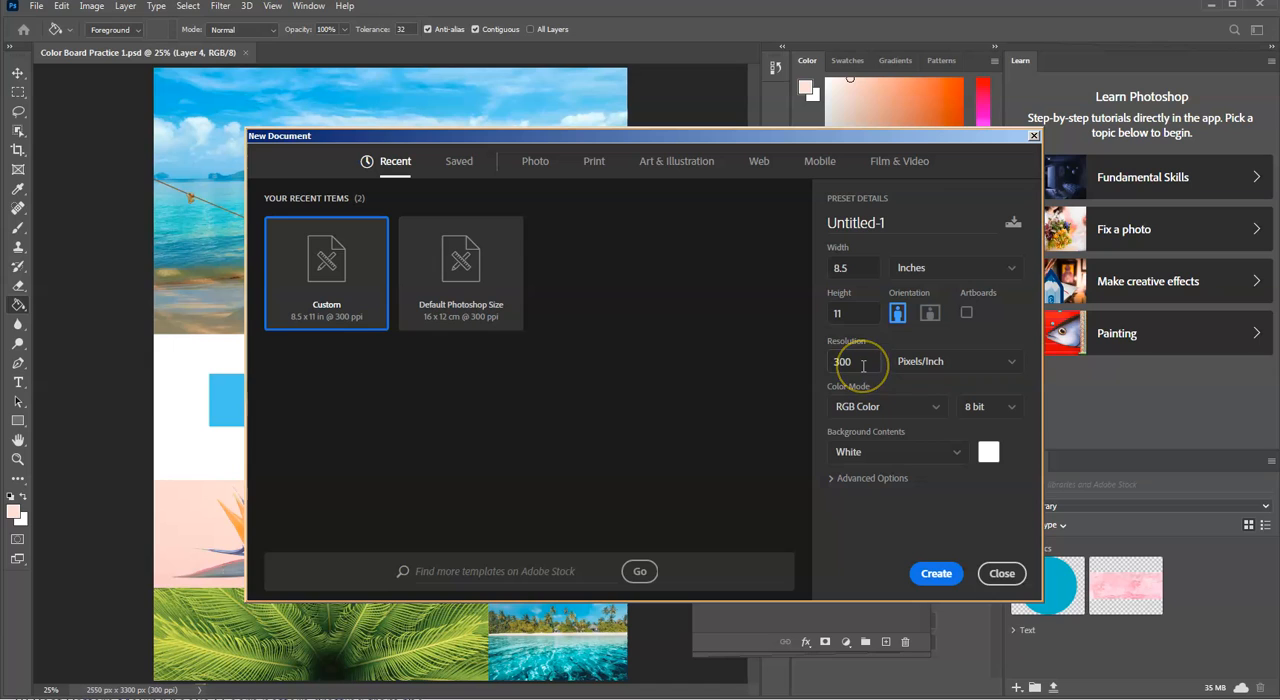
click(918, 575)
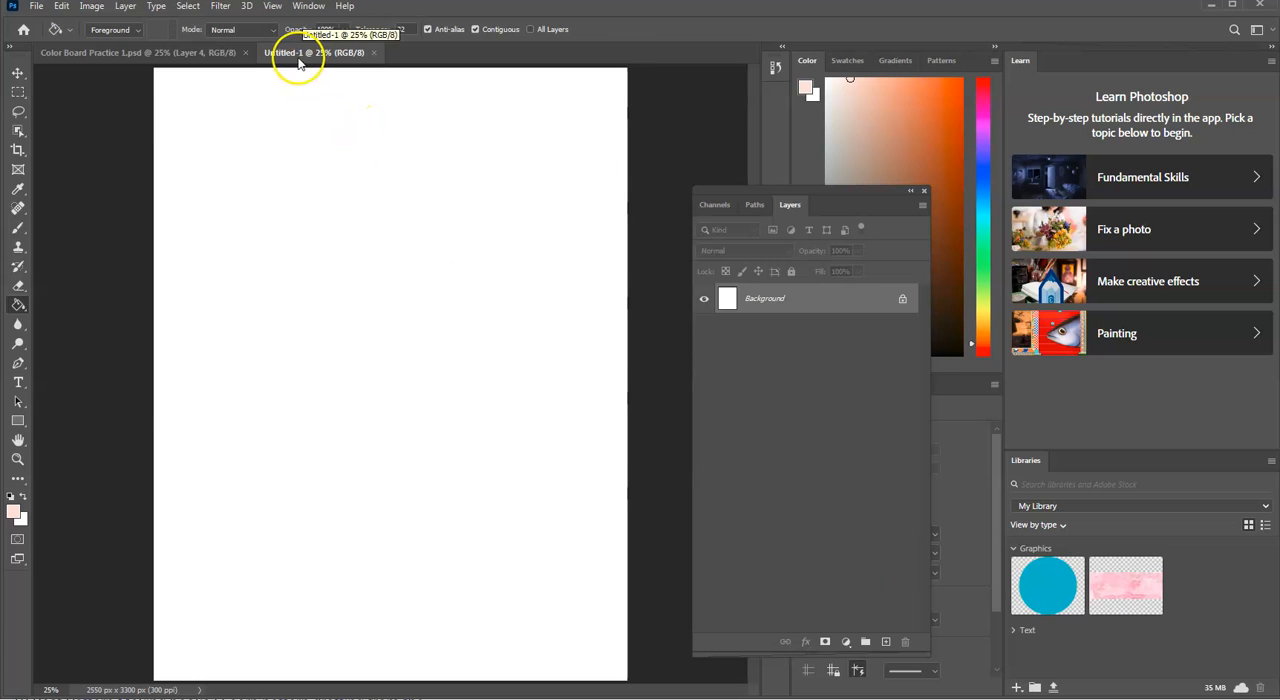
Step: Save the new blank document as Color Board Practice 2.psd in the Images for class 1 folder
click(34, 7)
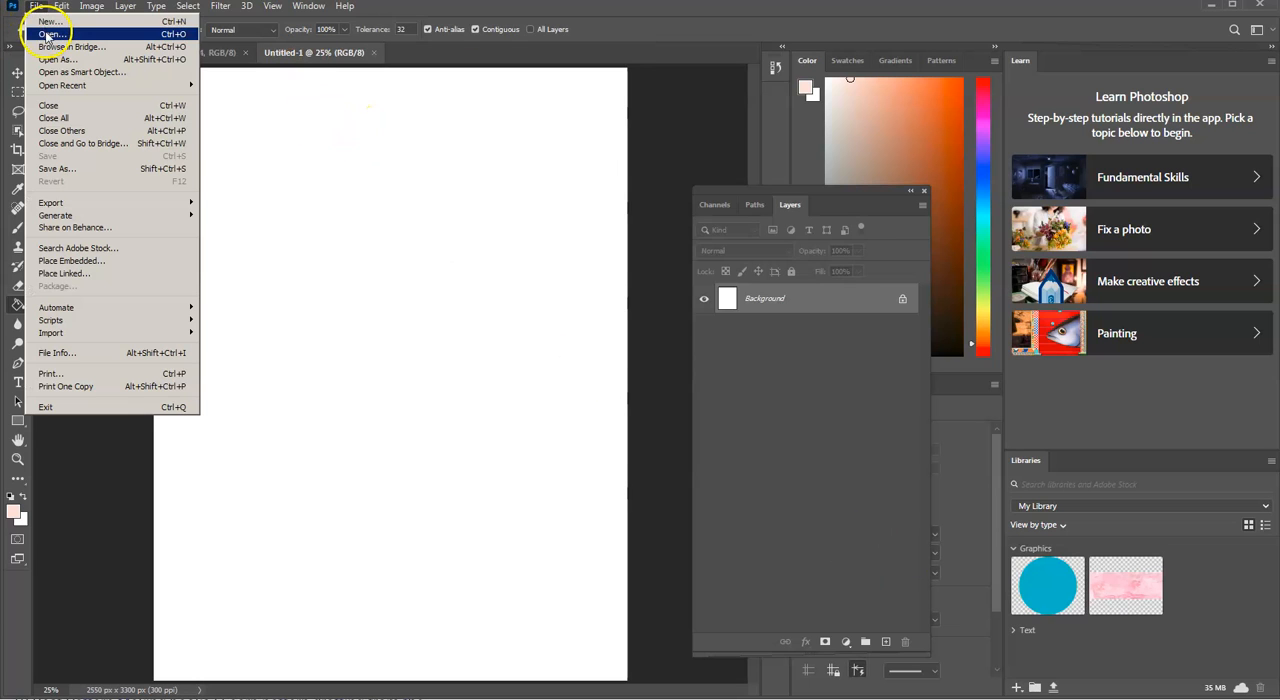
click(113, 168)
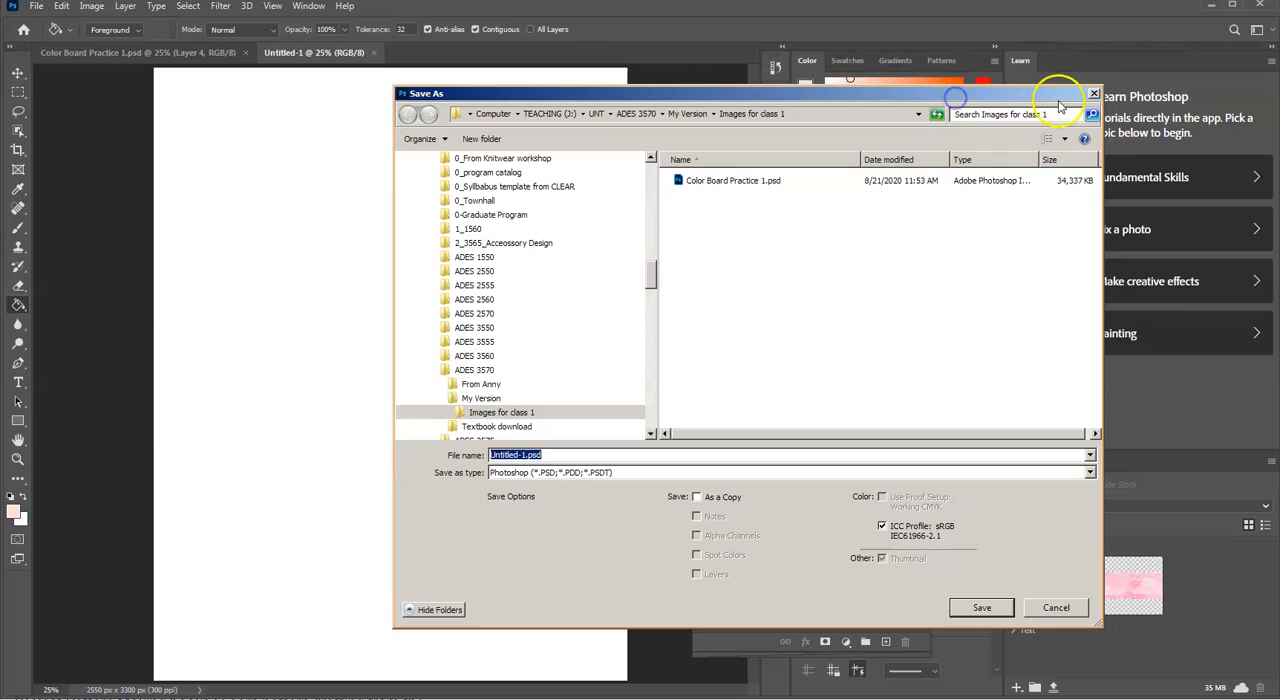
drag(1072, 96, 787, 91)
click(449, 174)
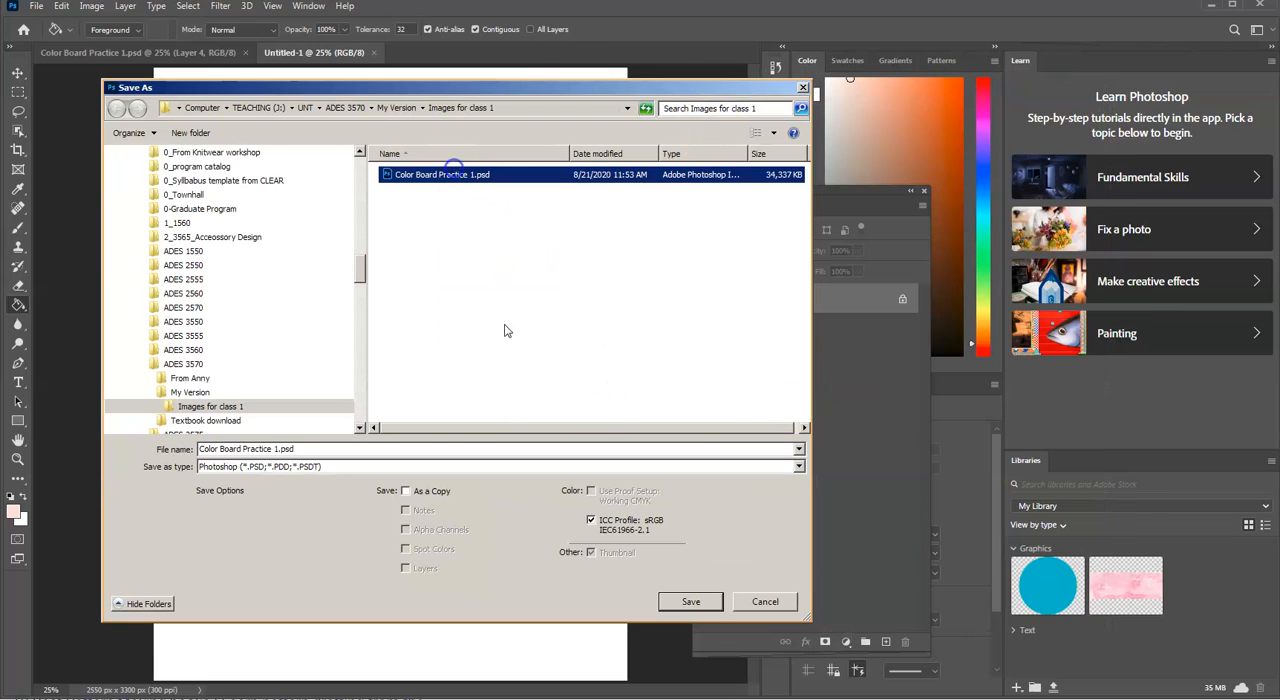
click(275, 449)
click(277, 449)
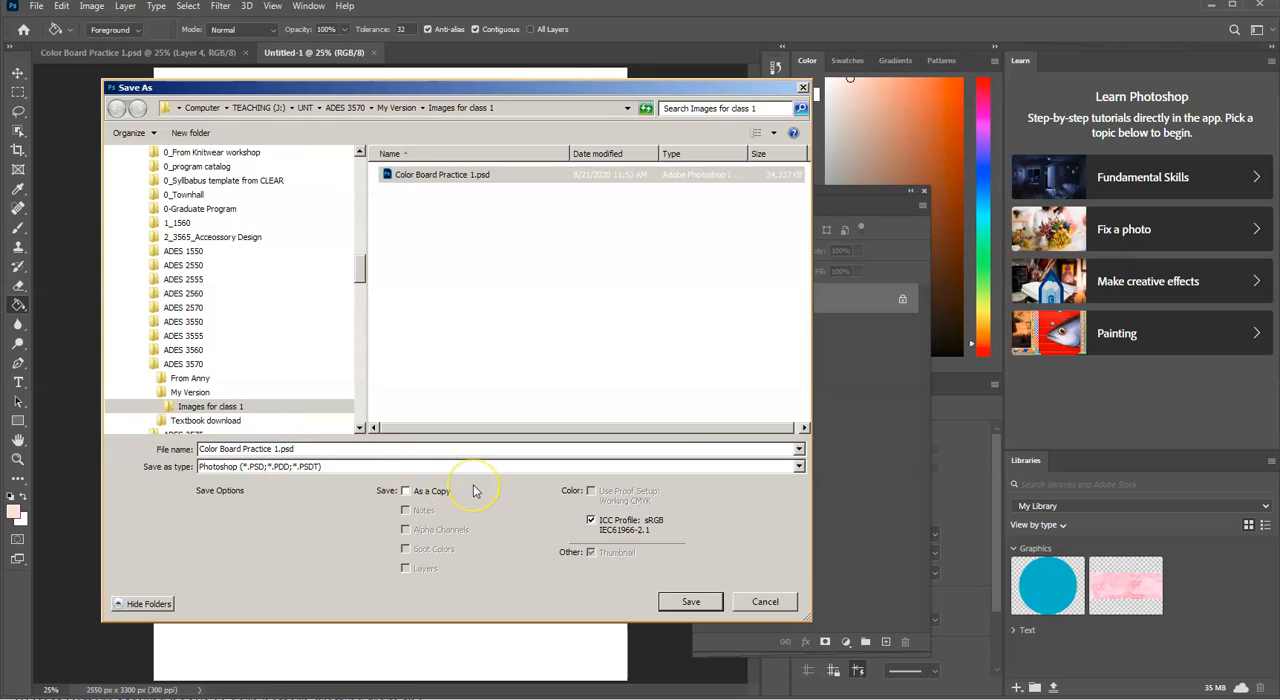
key(BackSpace)
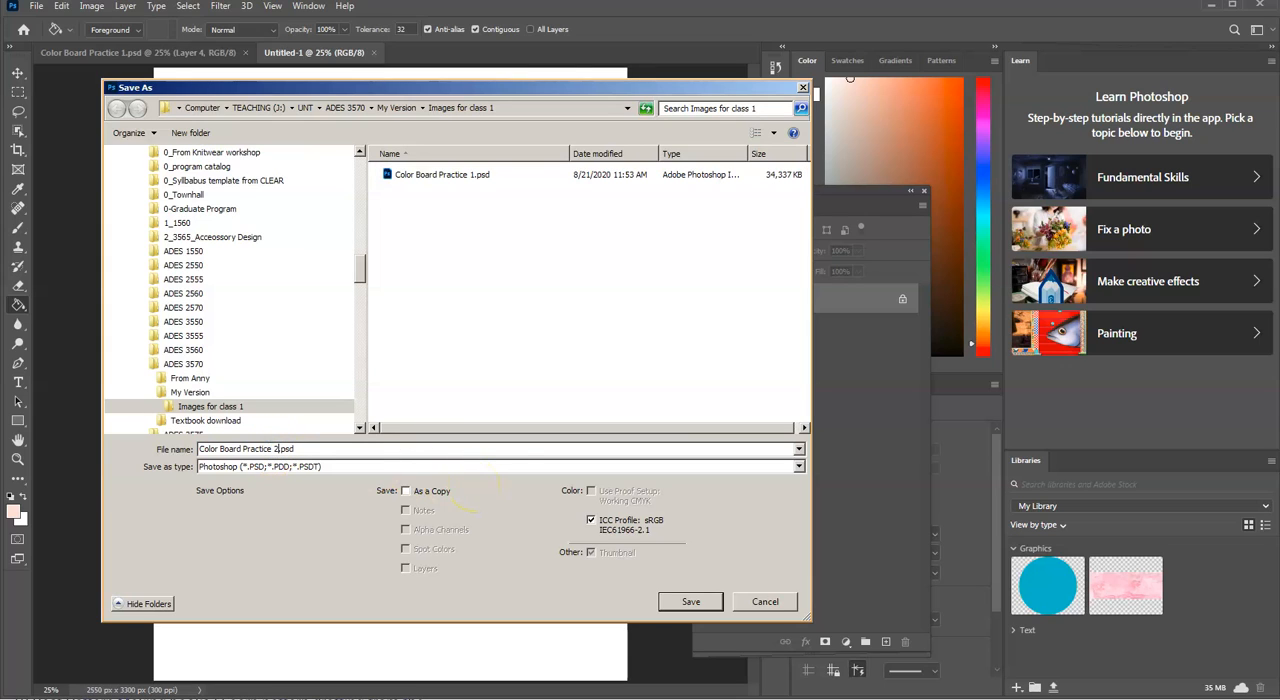
click(700, 606)
click(700, 603)
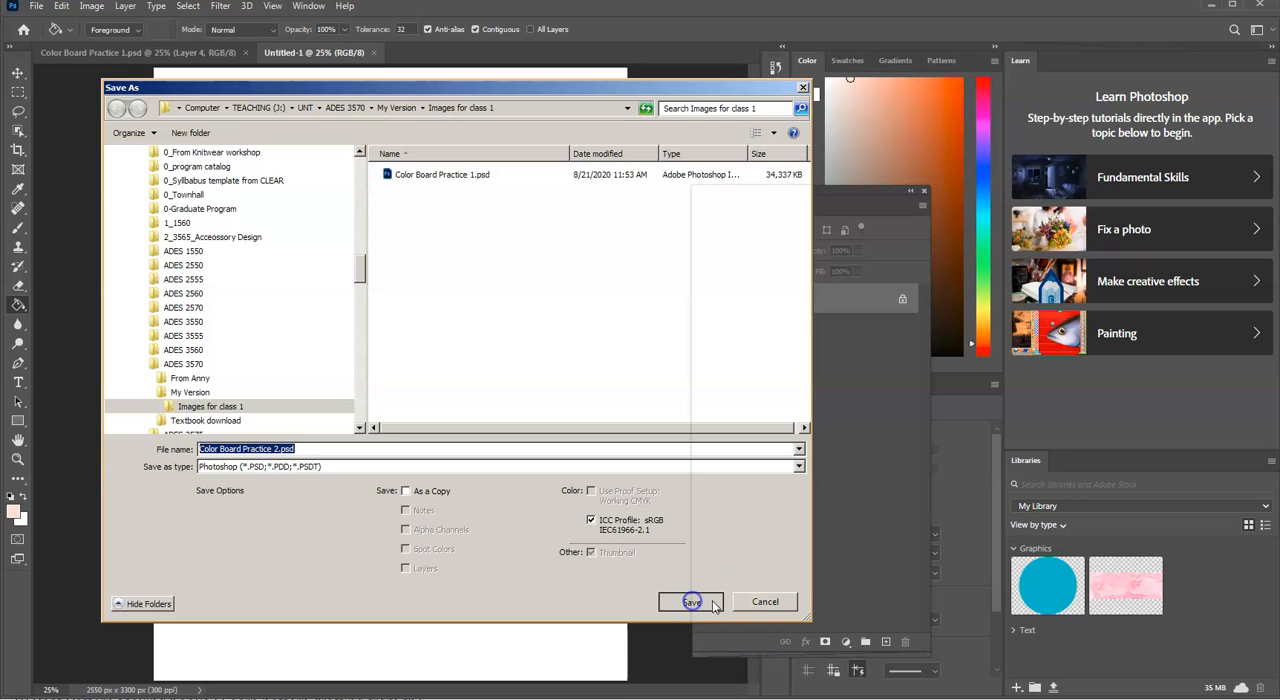
click(137, 52)
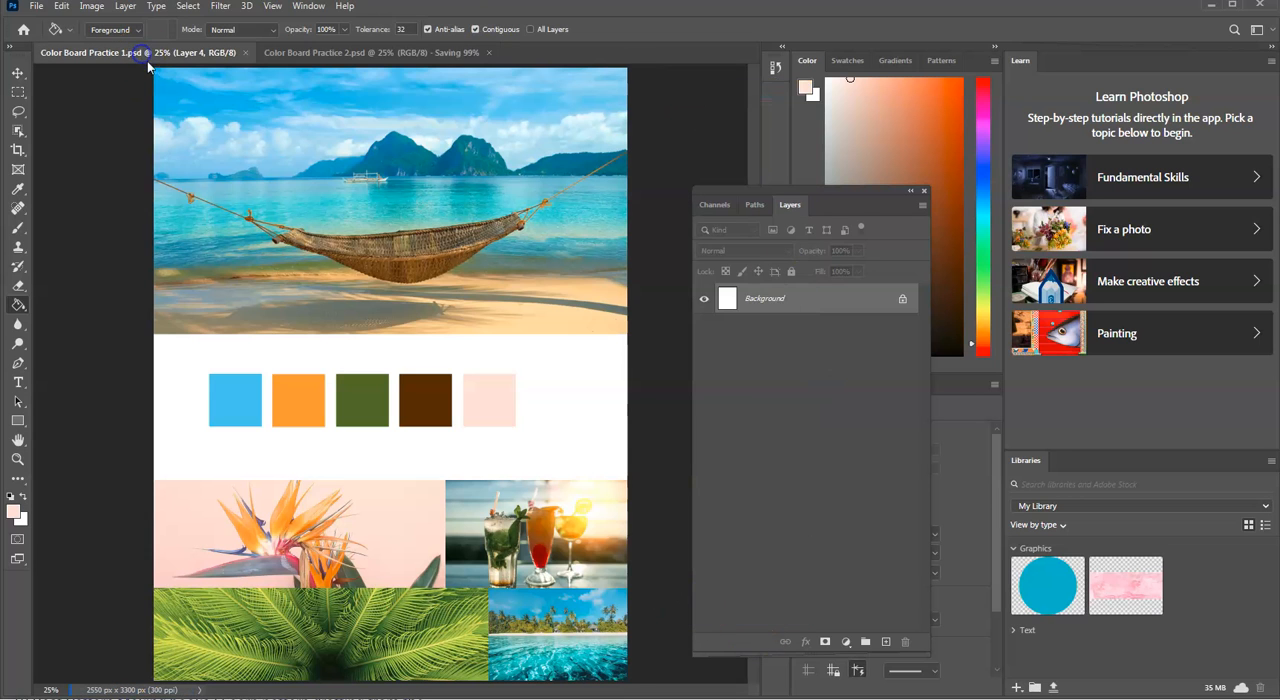
click(331, 57)
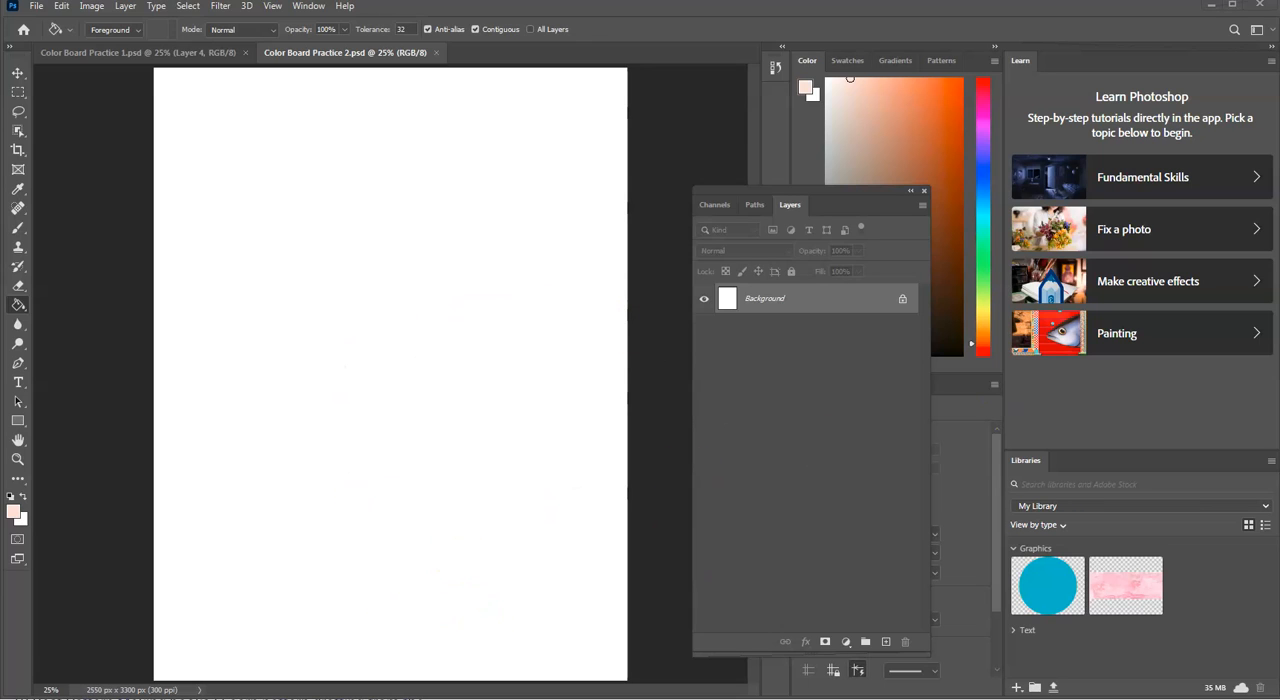
Step: Switch to the Chrome browser and search Google for "winter ski"
drag(690, 240, 1134, 0)
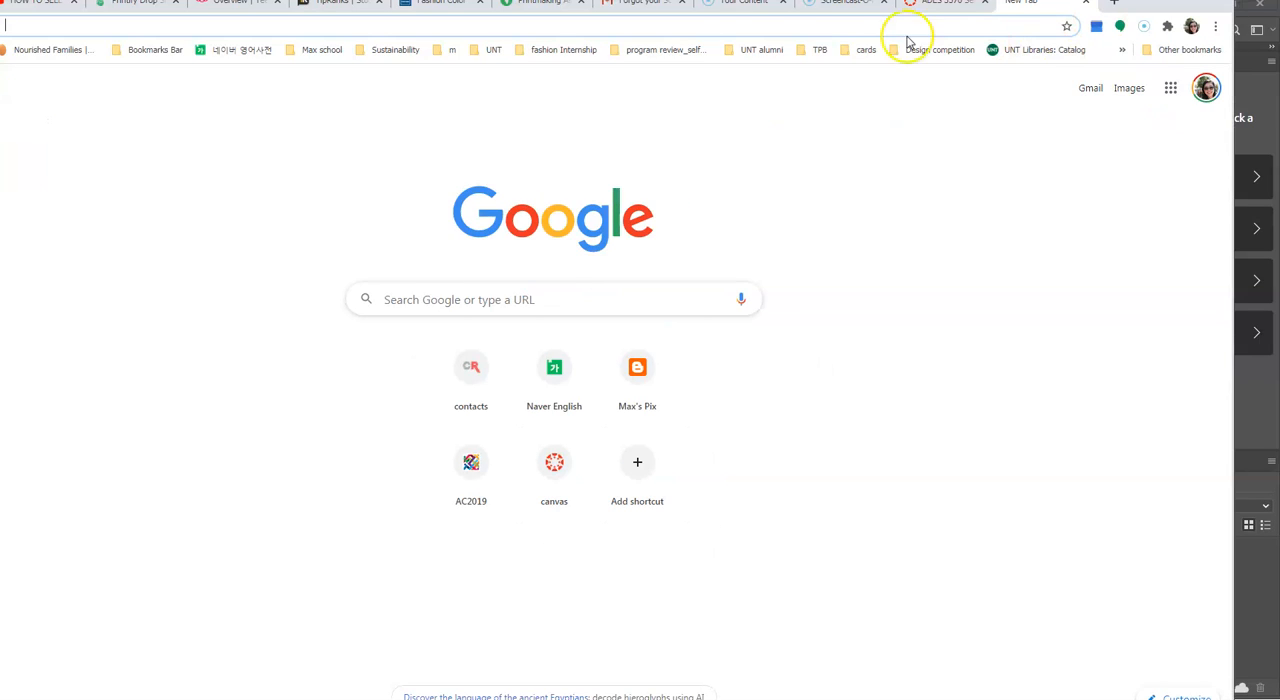
click(729, 18)
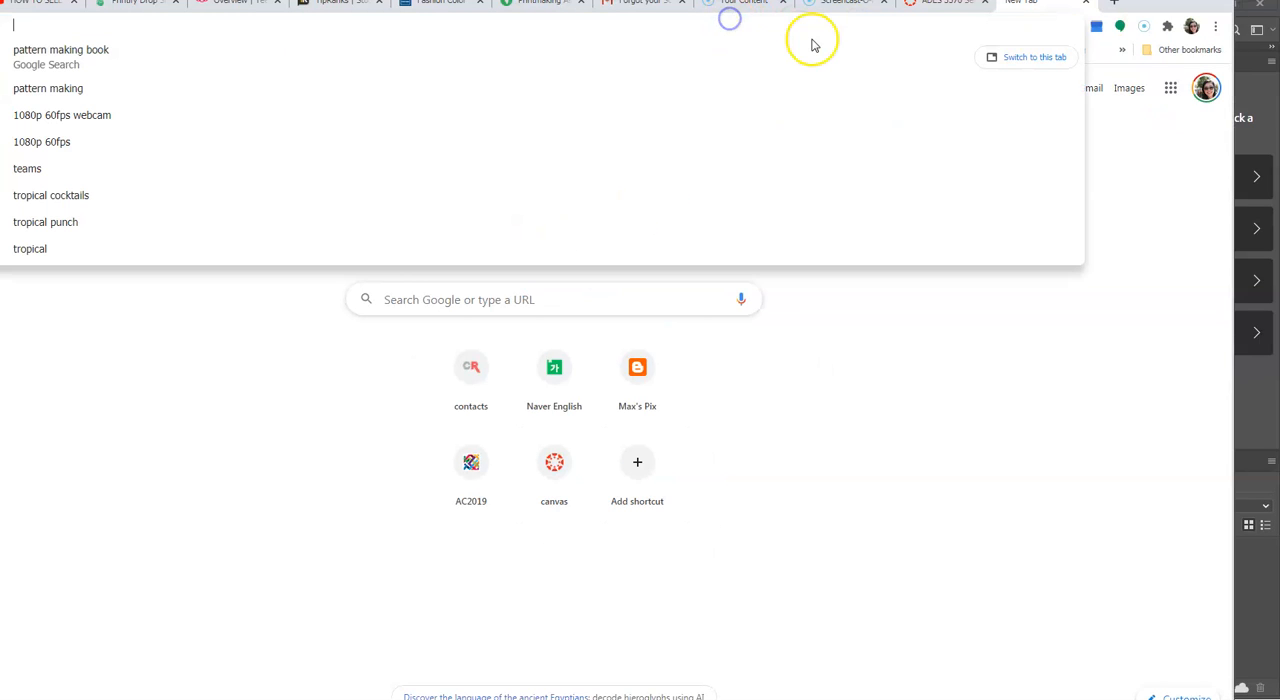
text(Summer e)
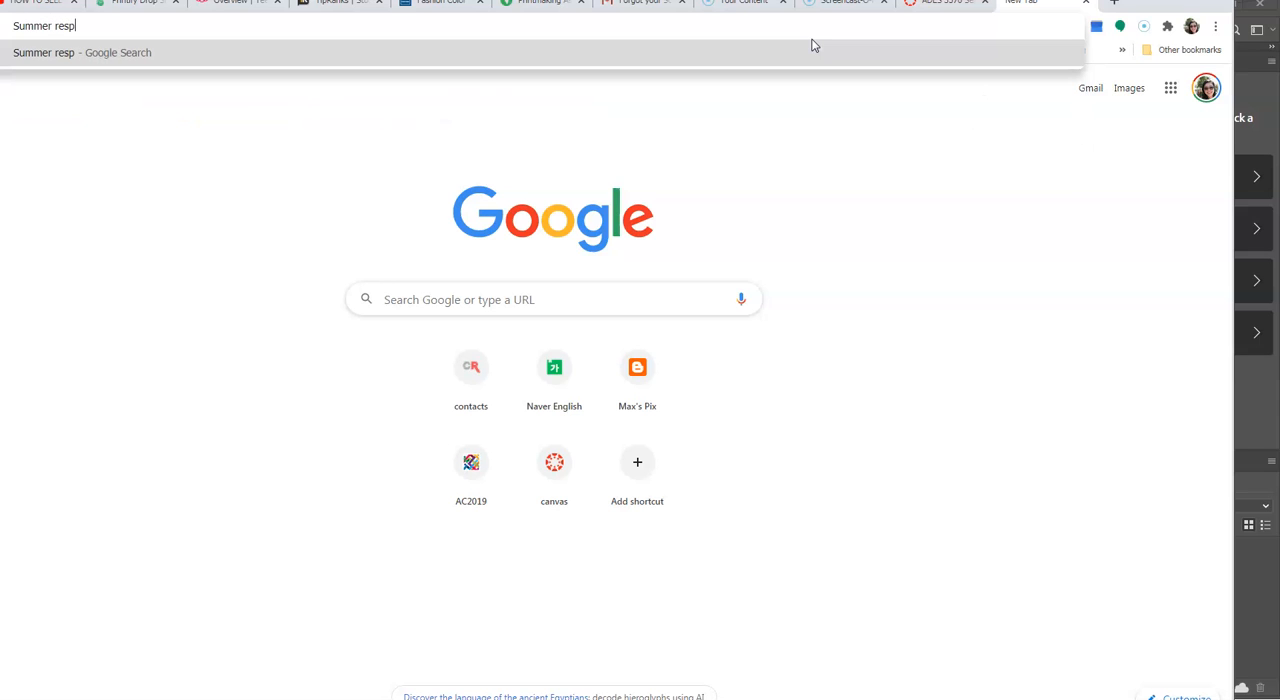
key(BackSpace)
key(BackSpace)
key(BackSpace)
key(BackSpace)
key(BackSpace)
key(BackSpace)
key(BackSpace)
key(BackSpace)
key(BackSpace)
key(BackSpace)
key(BackSpace)
key(BackSpace)
key(BackSpace)
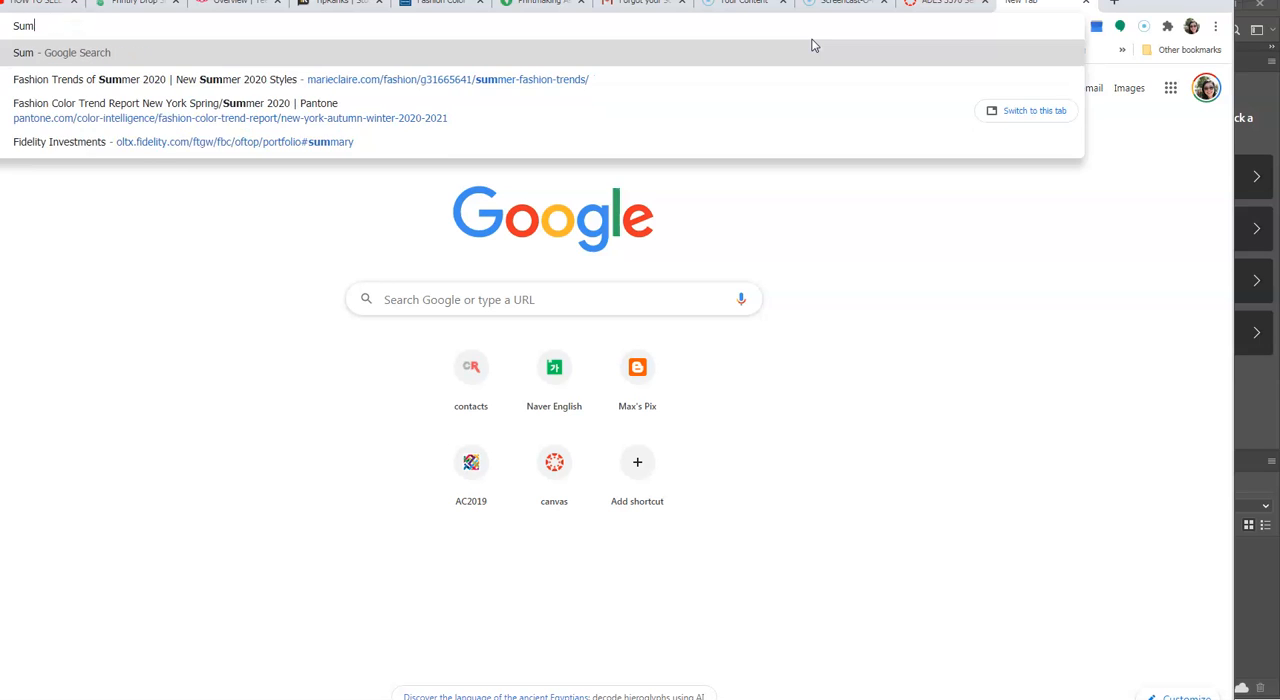
text(winter )
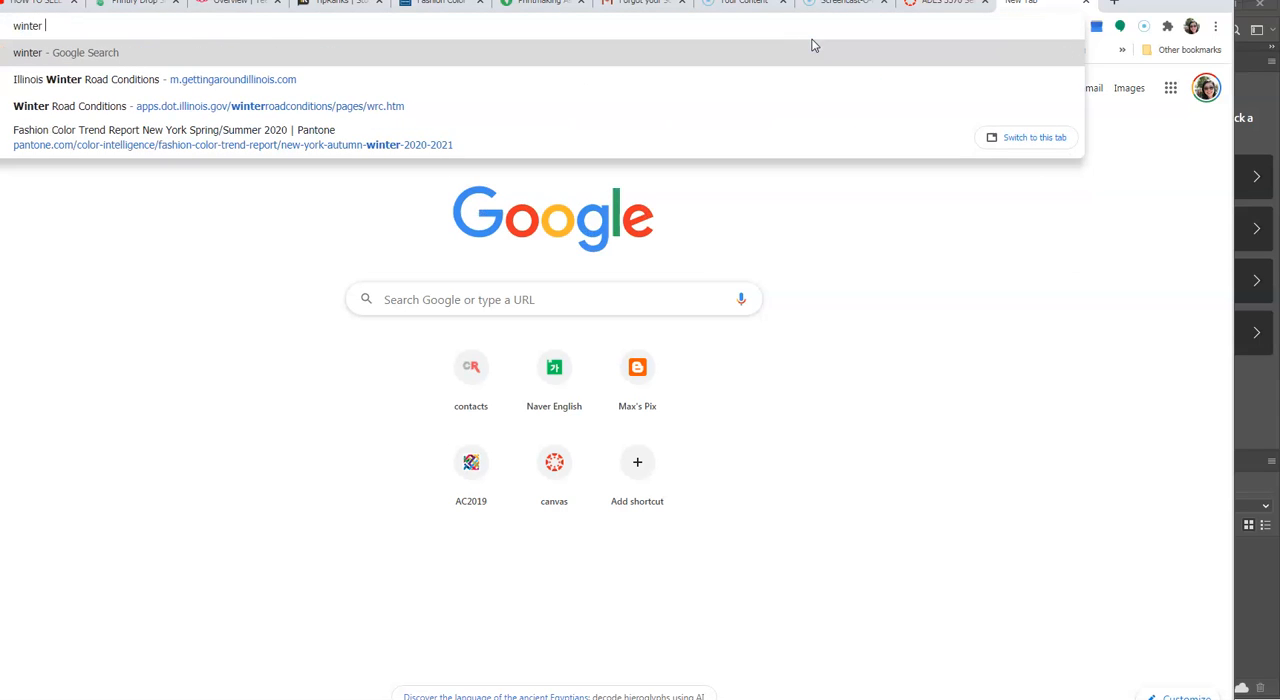
text(te)
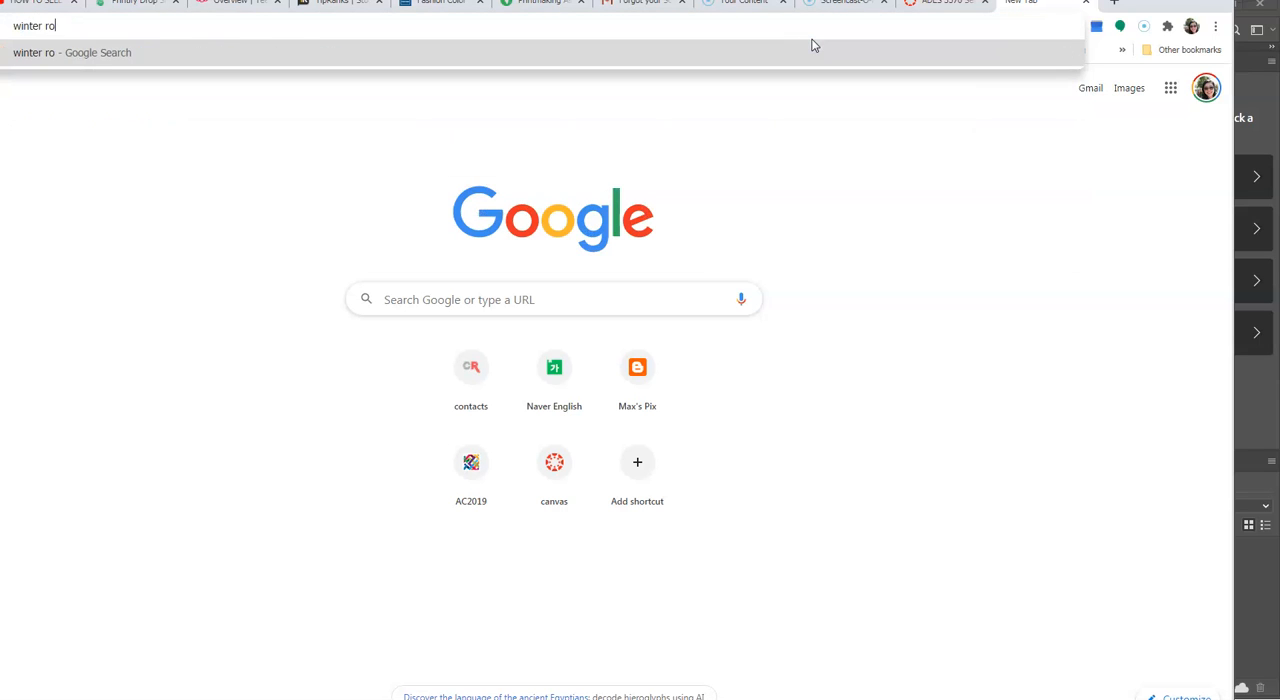
key(BackSpace)
key(BackSpace)
text(ski)
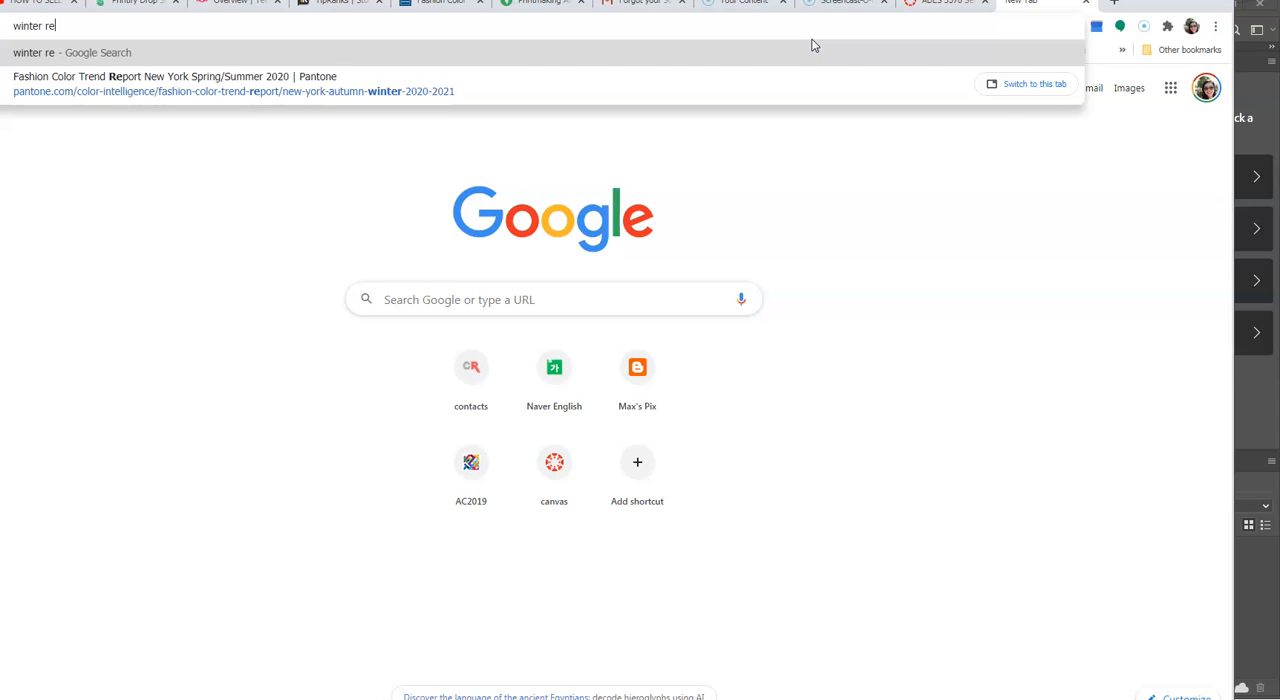
key(Return)
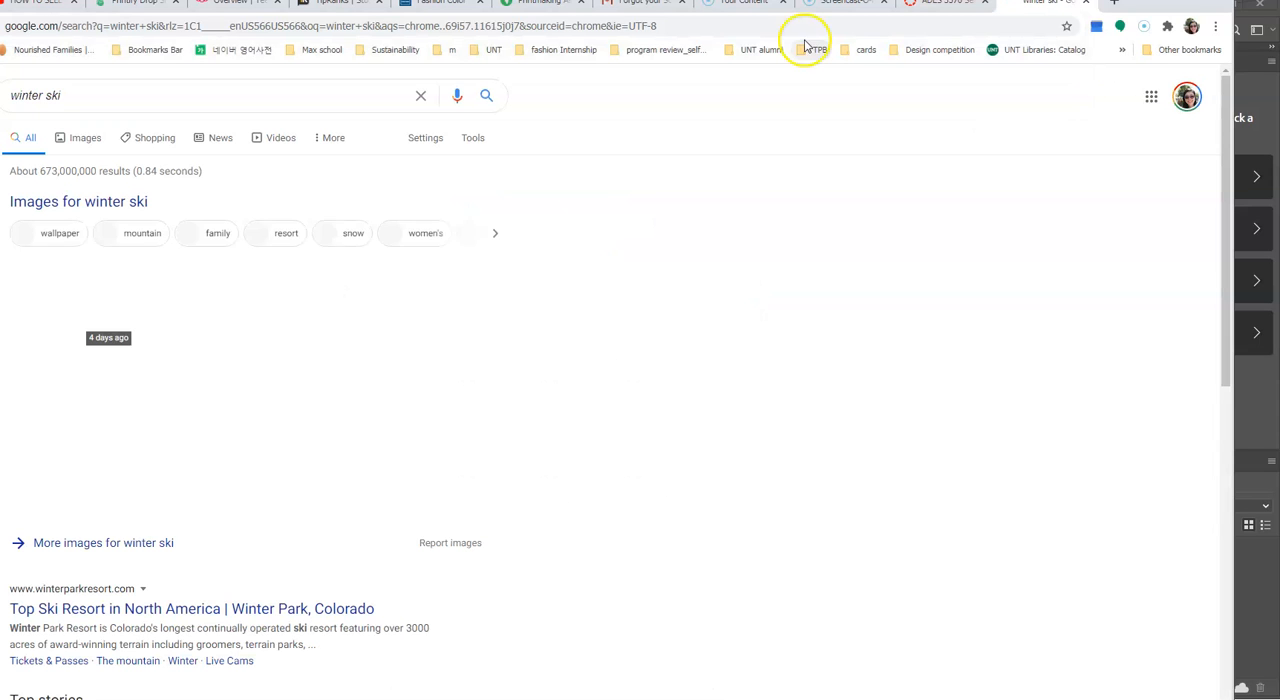
Step: Open the winter ski image results and save the winterskiandsport.com photo of crossed red skis in the snow
click(279, 359)
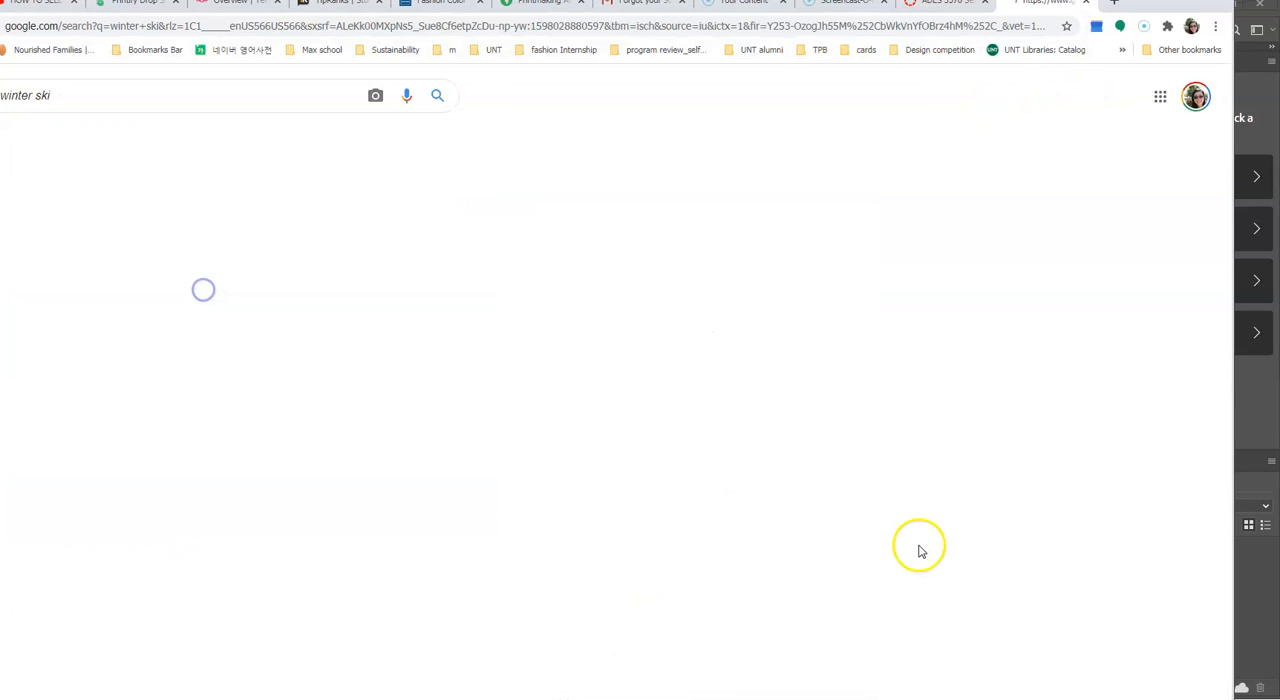
scroll(429, 529, down, 2)
click(640, 430)
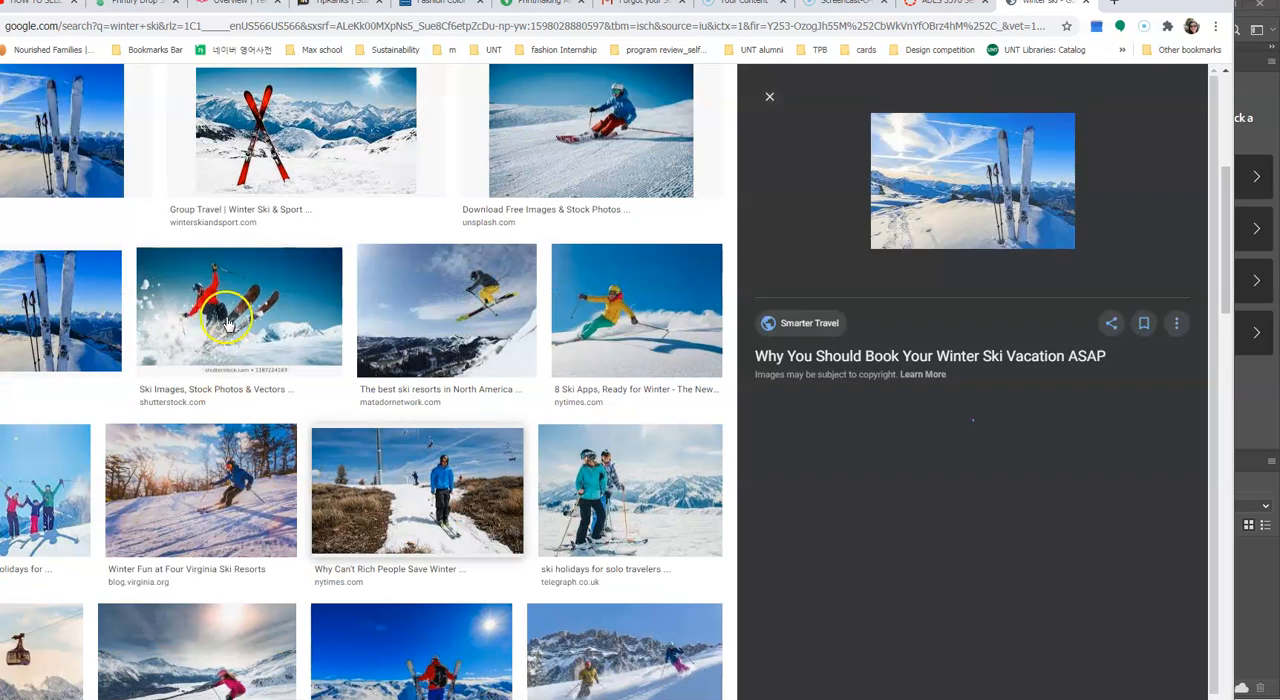
right_click(320, 150)
click(423, 300)
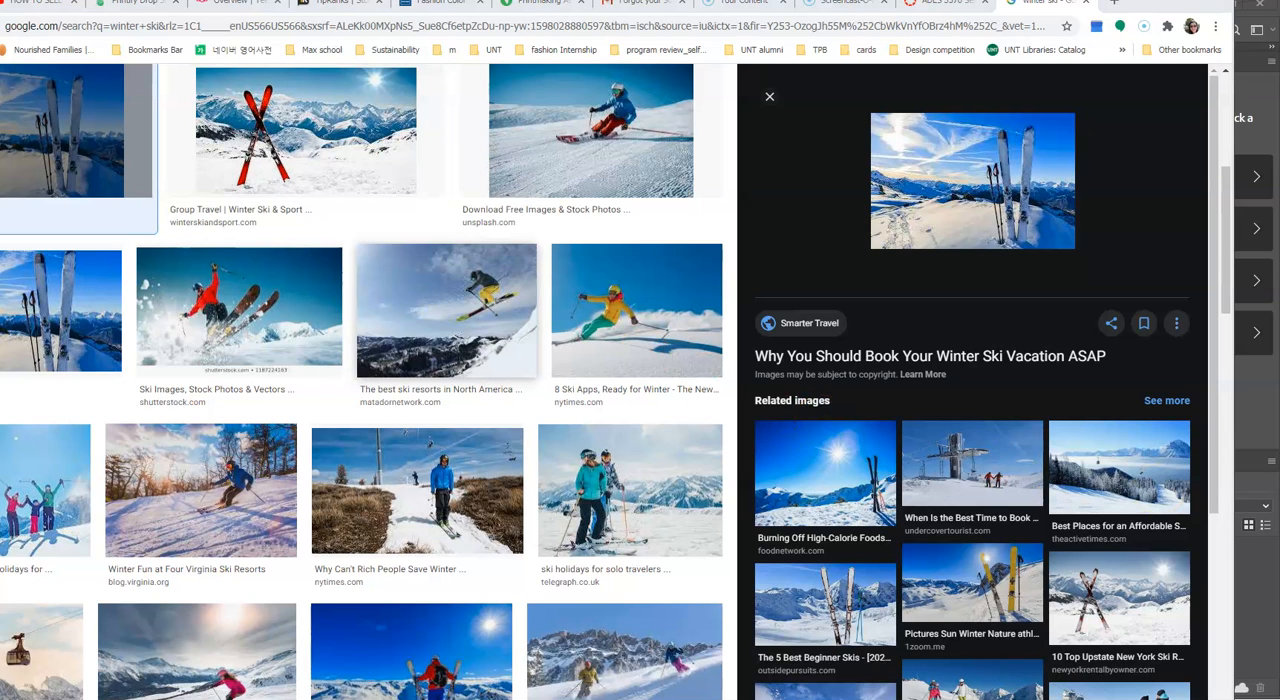
key(Return)
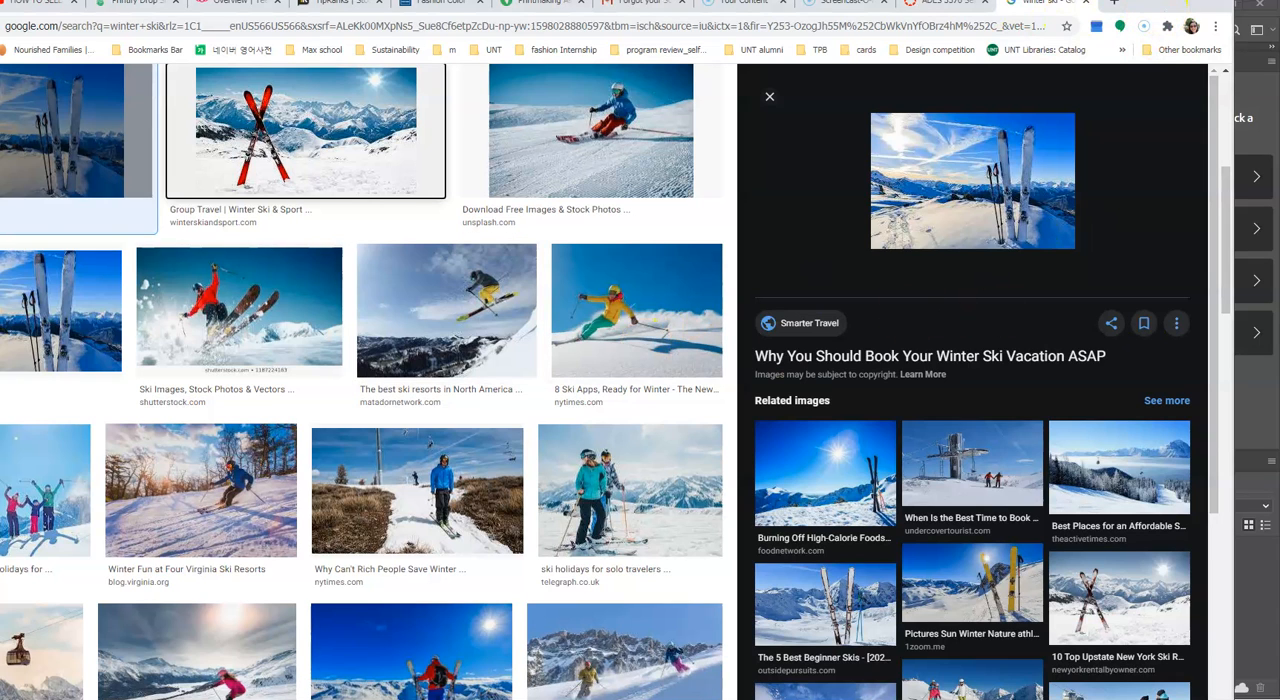
Step: Switch back to Photoshop and add the 12 pt text "Five images" in the upper part of the Color Board Practice 2 page
click(1187, 1)
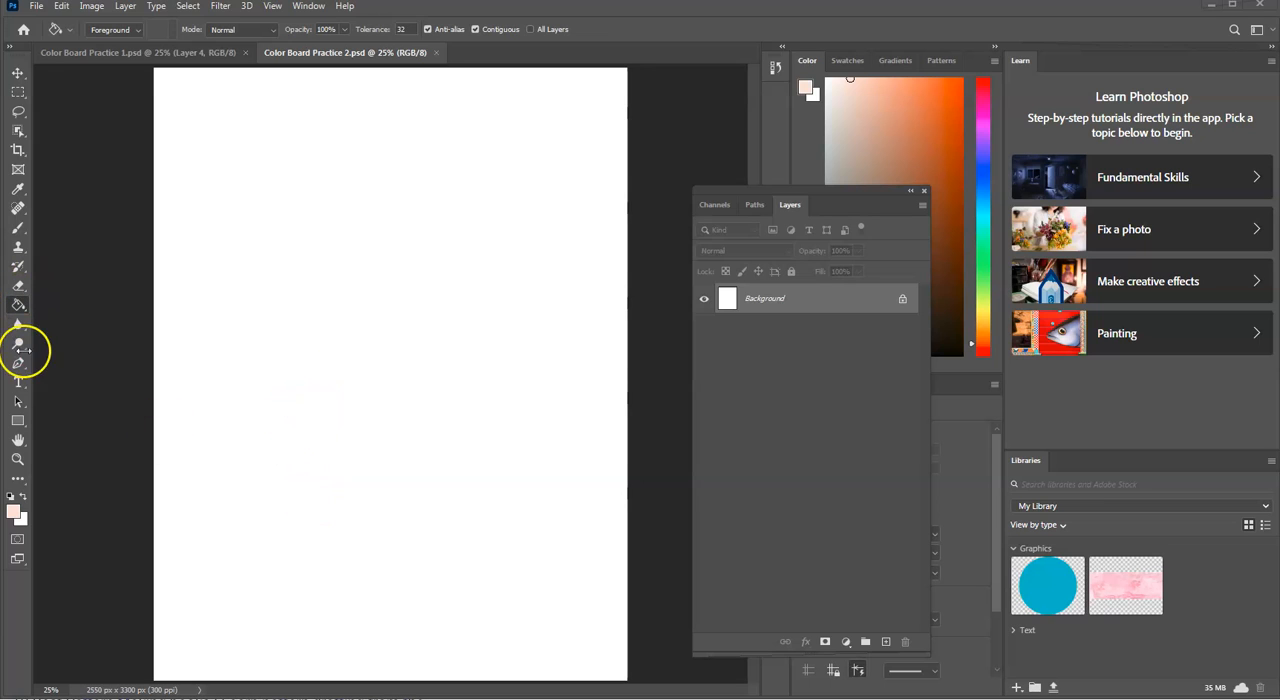
click(19, 384)
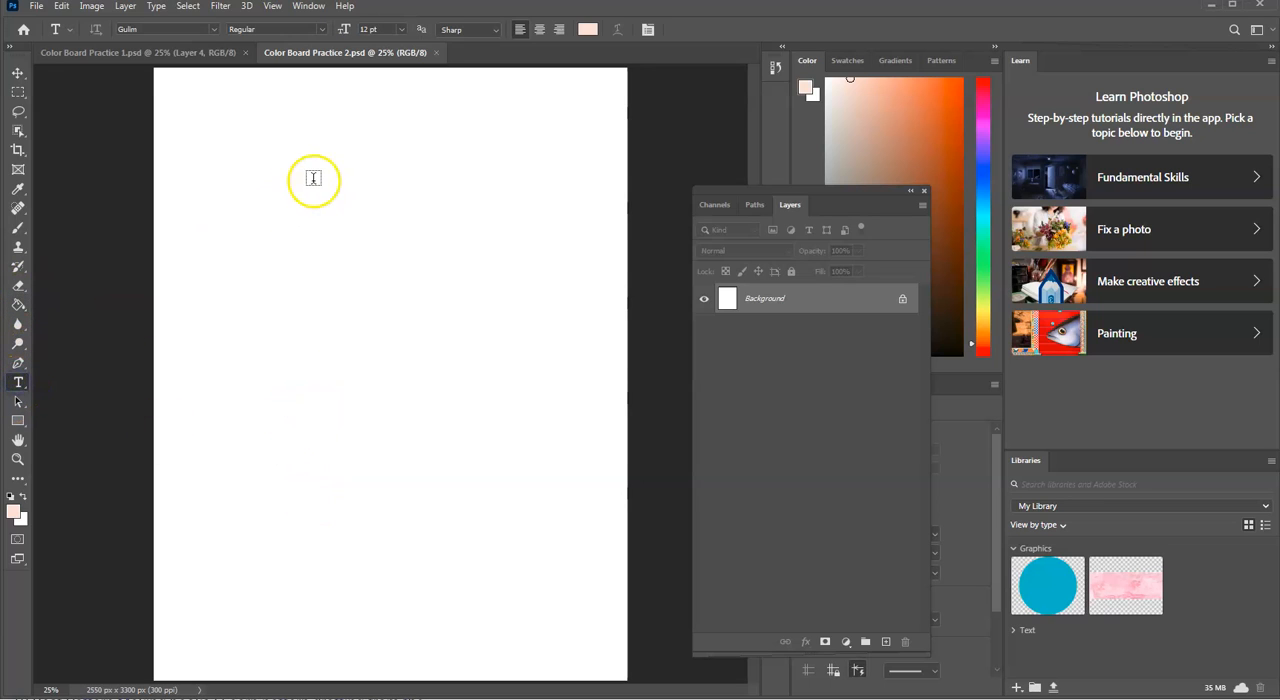
click(626, 199)
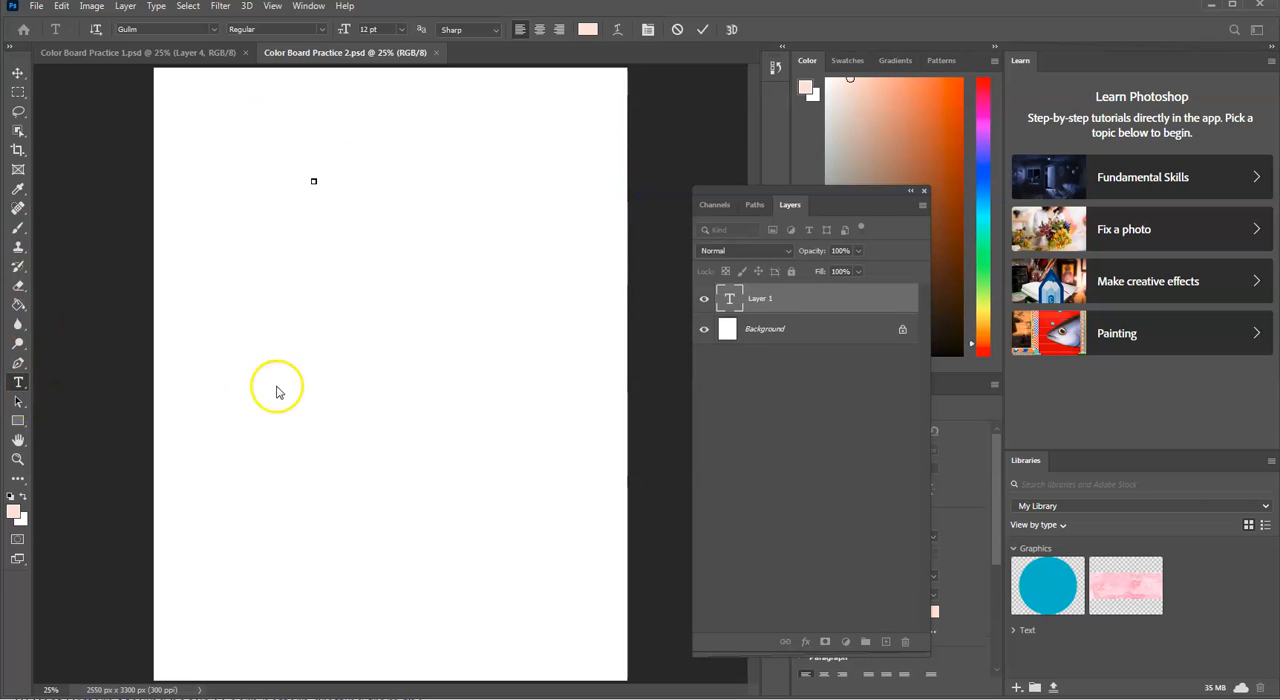
click(145, 55)
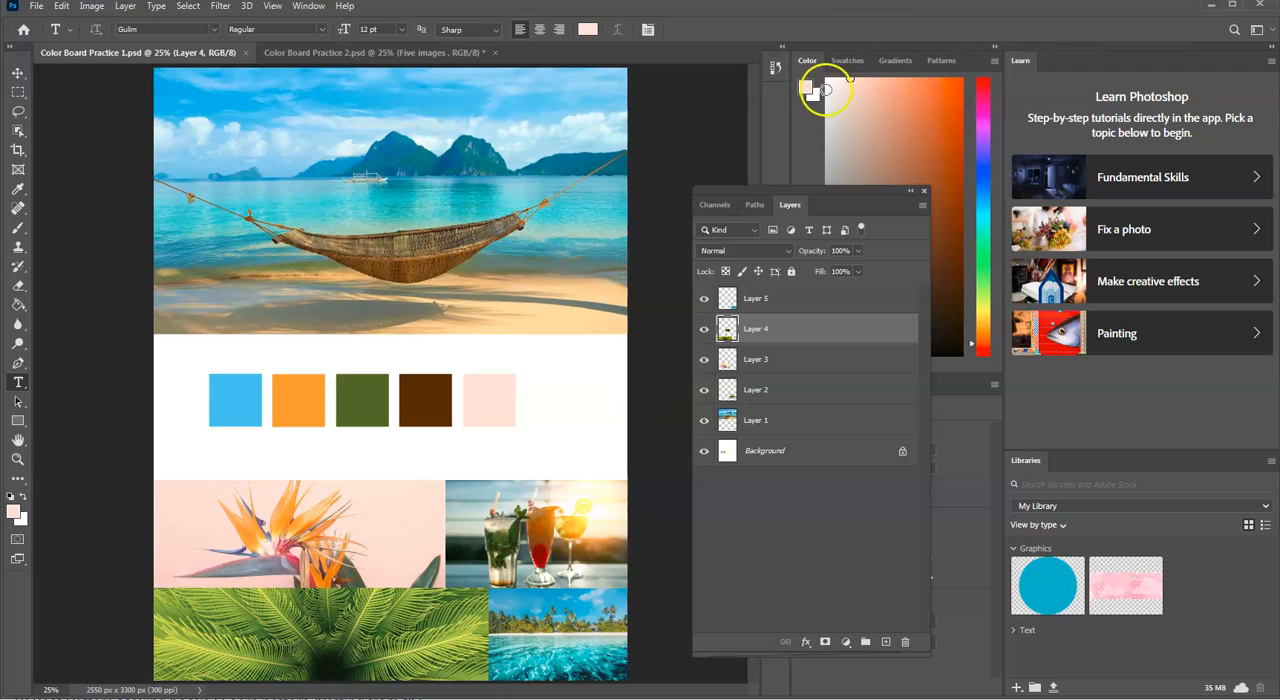
click(420, 55)
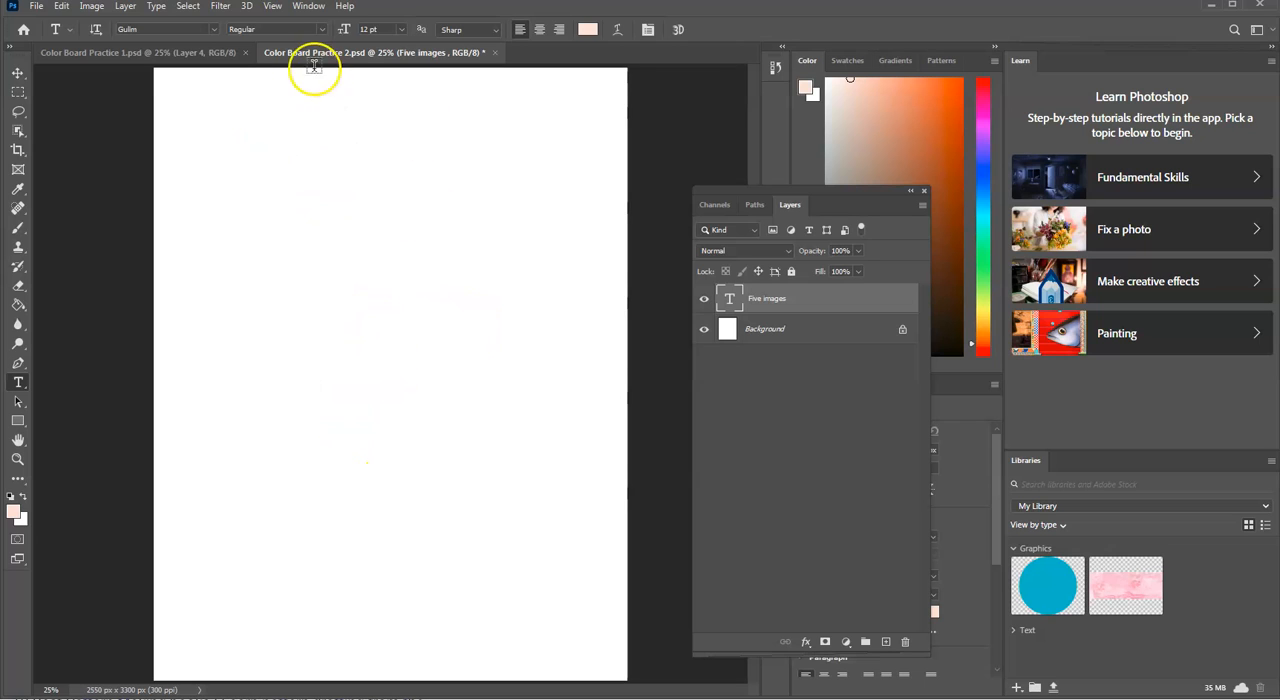
Step: In Color Board Practice 1, toggle the visibility of Layers 5, 4, 3 and 2 off and on to check their contents
click(201, 60)
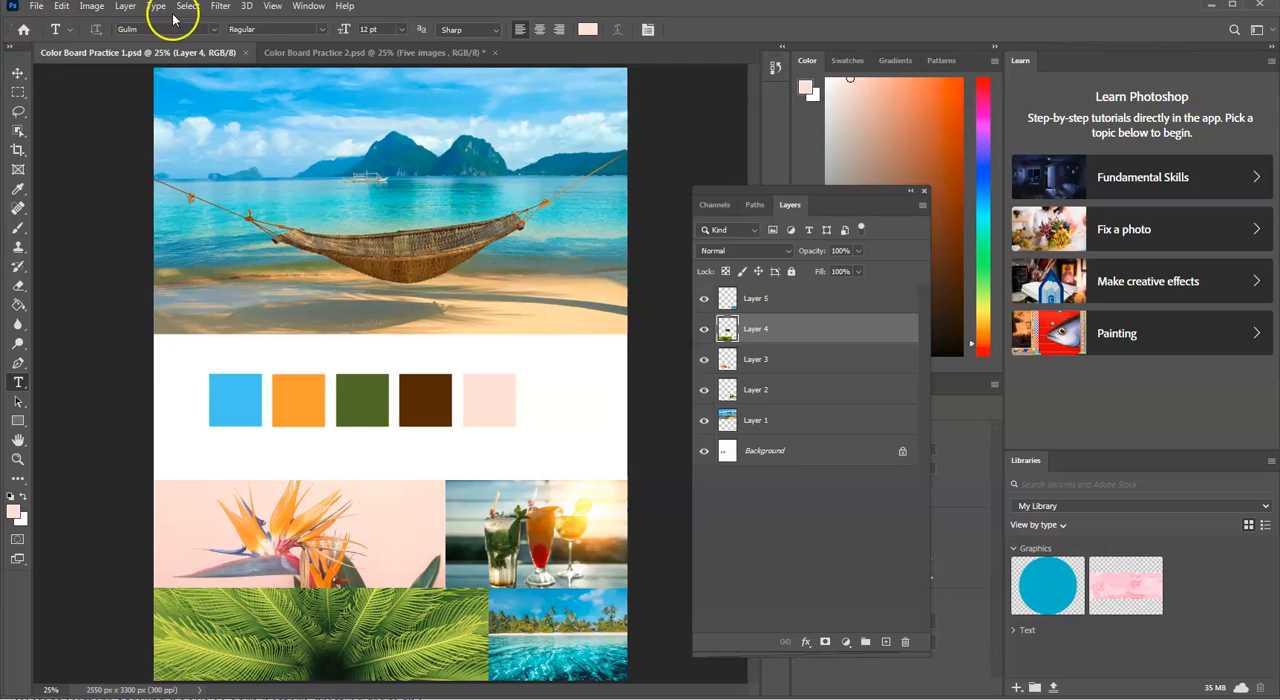
click(18, 74)
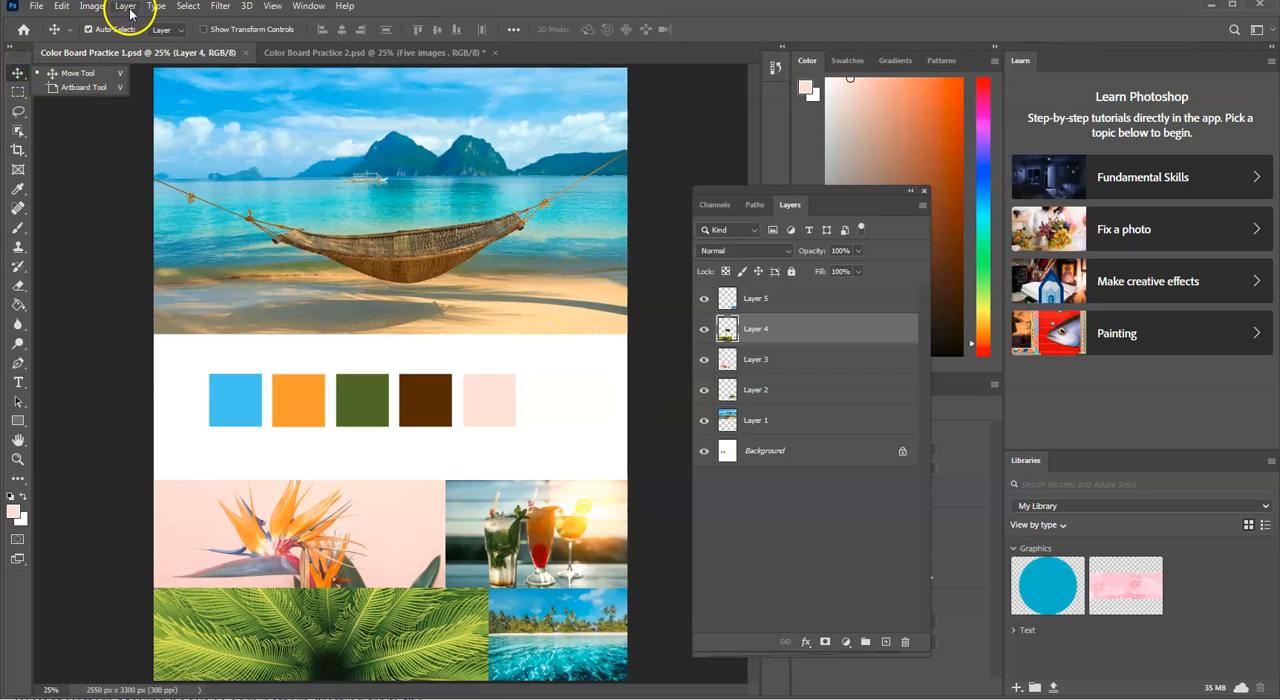
click(88, 6)
mouse_move(62, 8)
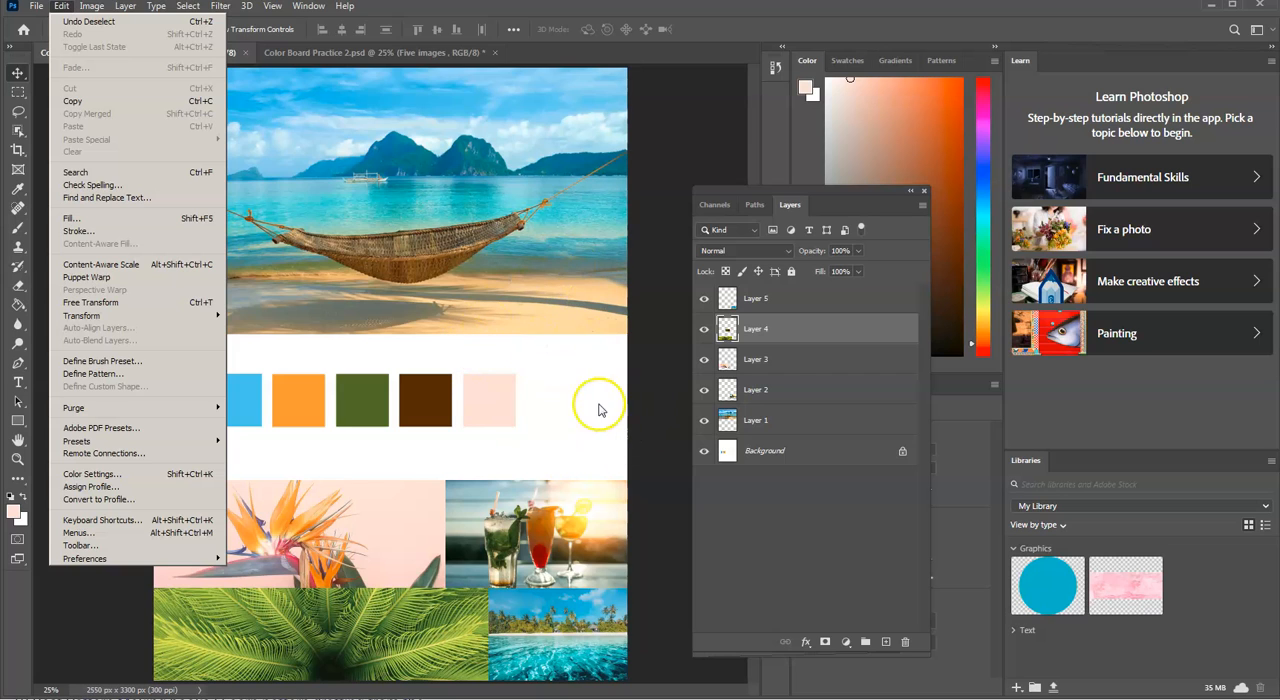
click(699, 299)
click(704, 299)
click(703, 336)
click(703, 337)
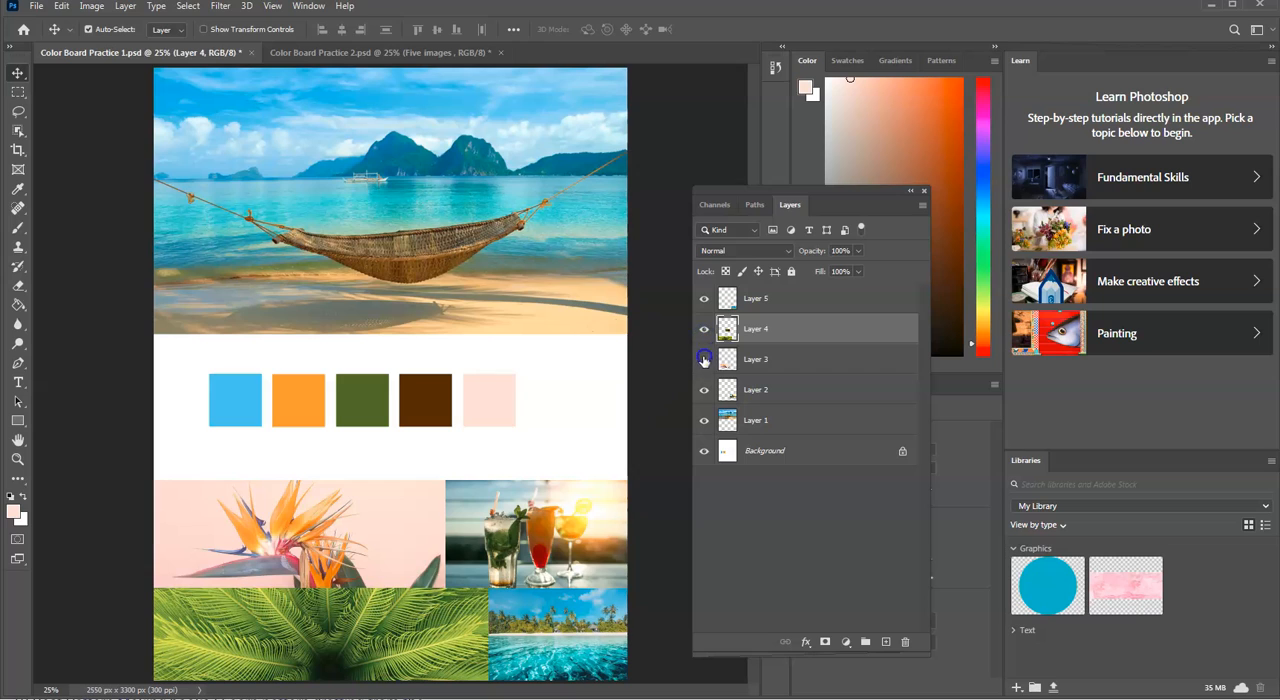
click(704, 359)
click(703, 390)
click(704, 359)
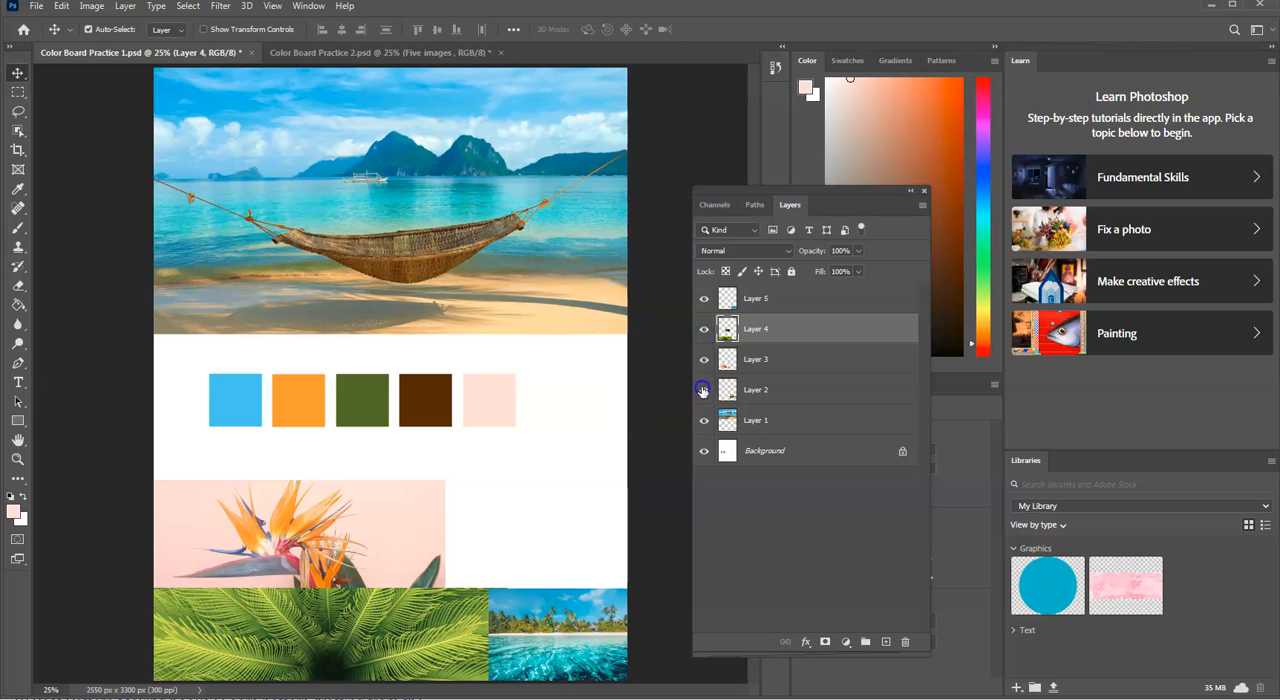
click(703, 390)
Step: Draw and deselect an Elliptical Marquee circle to the right of the pink swatch, and return to Color Board Practice 2
click(14, 93)
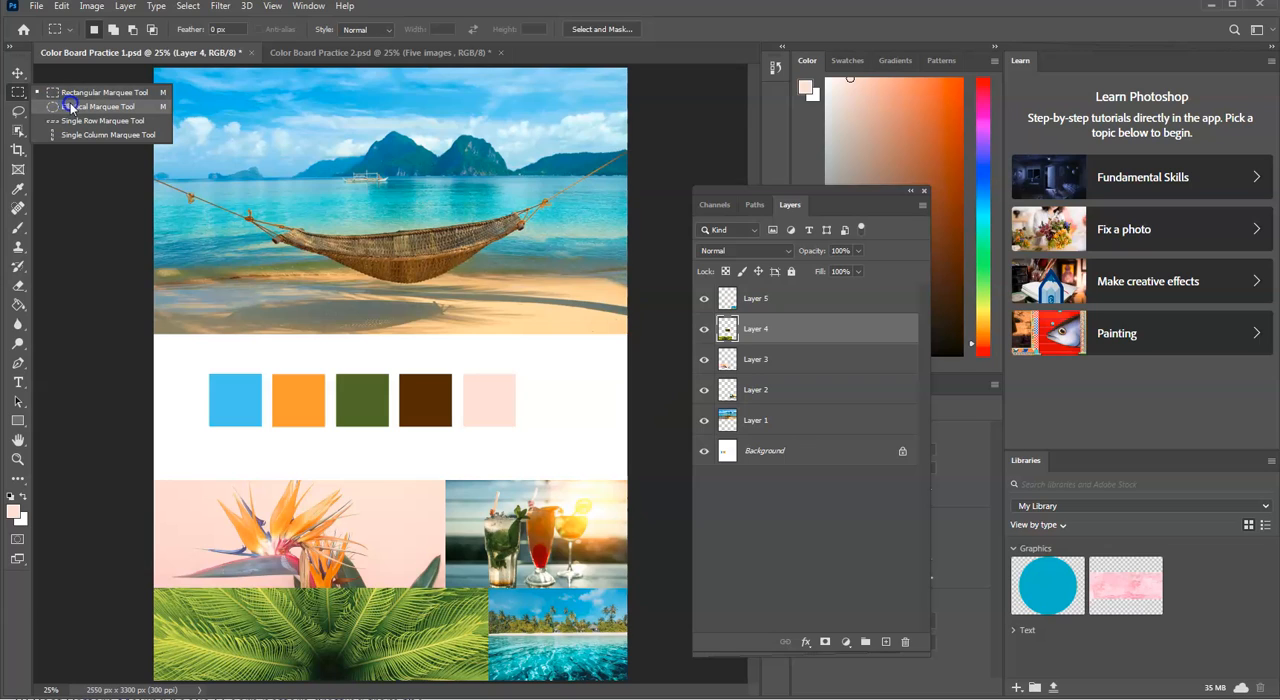
click(100, 107)
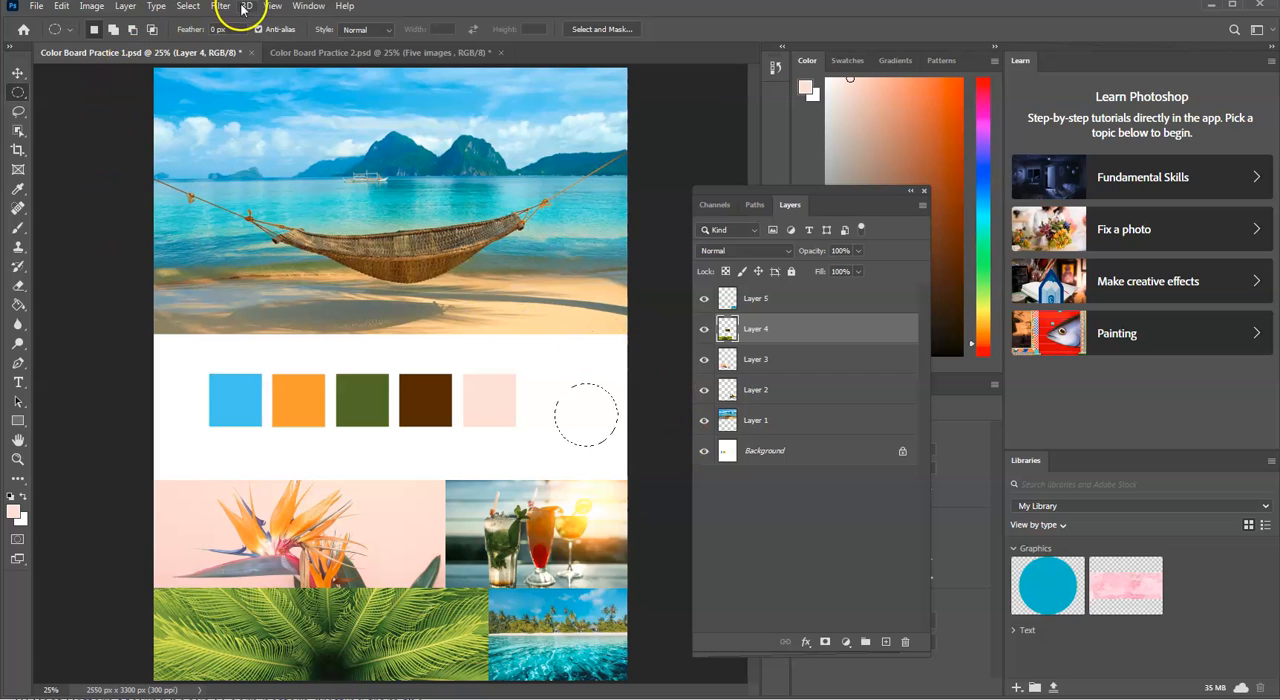
click(190, 6)
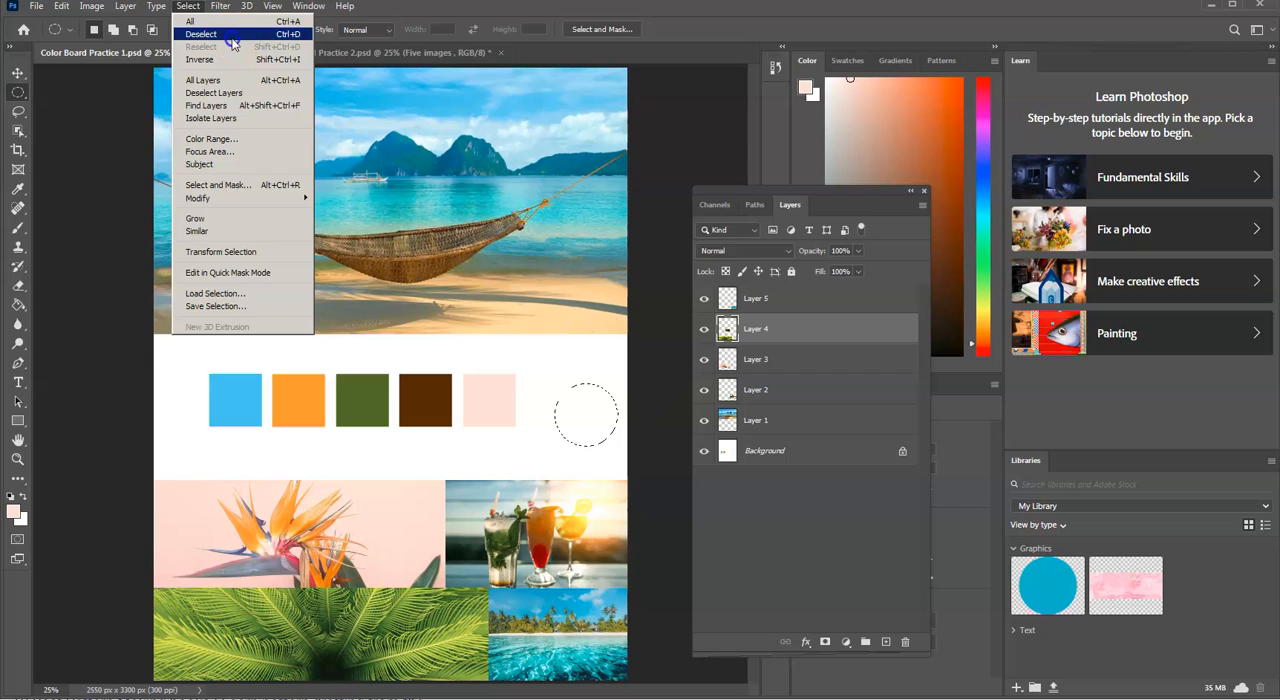
click(201, 34)
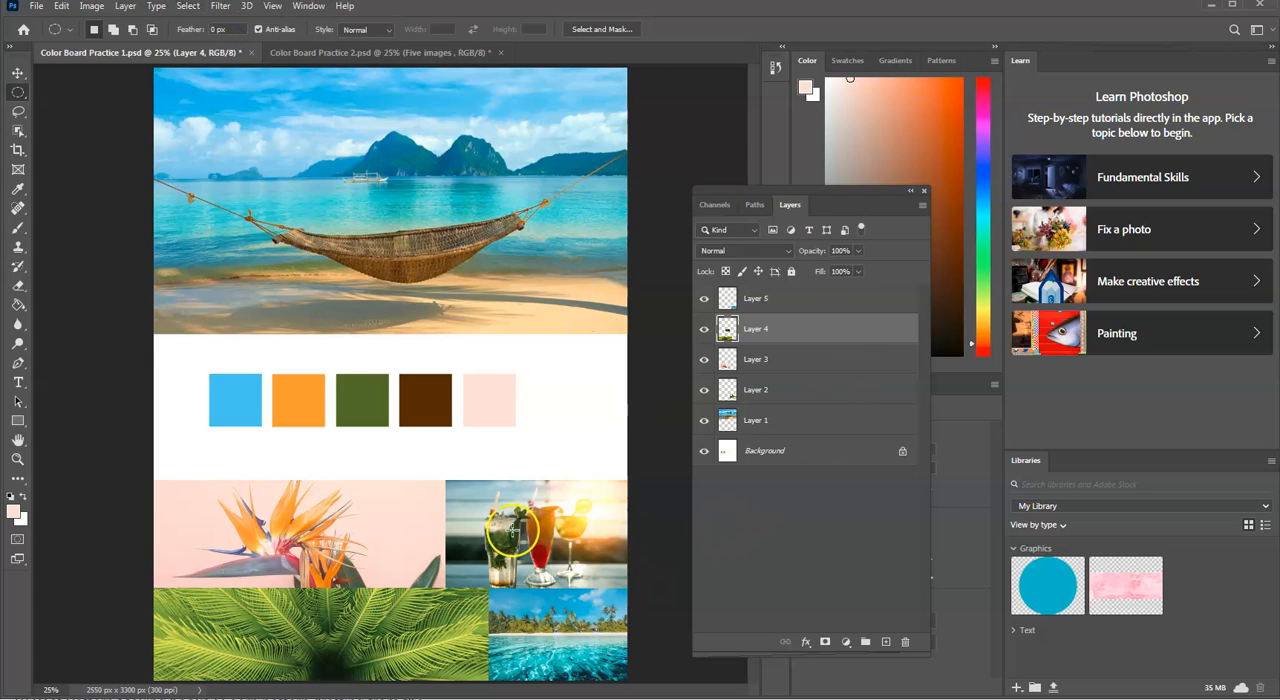
click(470, 52)
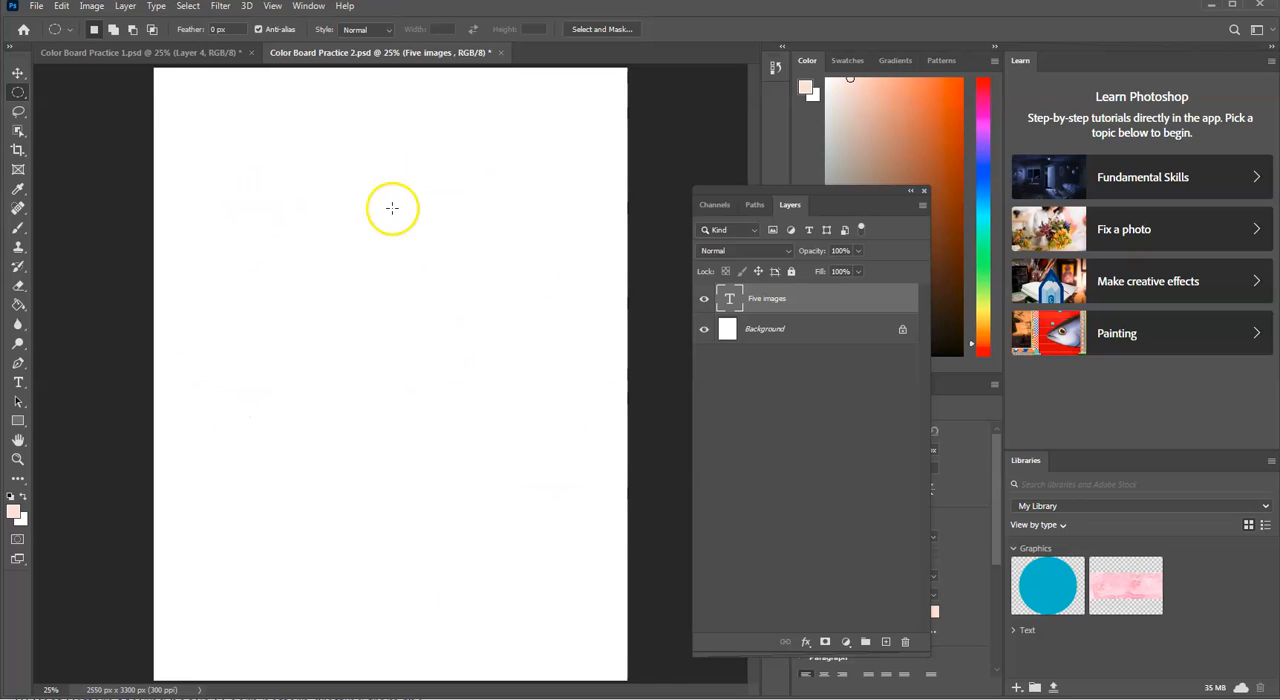
Step: In Color Board Practice 1, open the History panel, extend it down the screen and review the recorded states through the last one
click(165, 57)
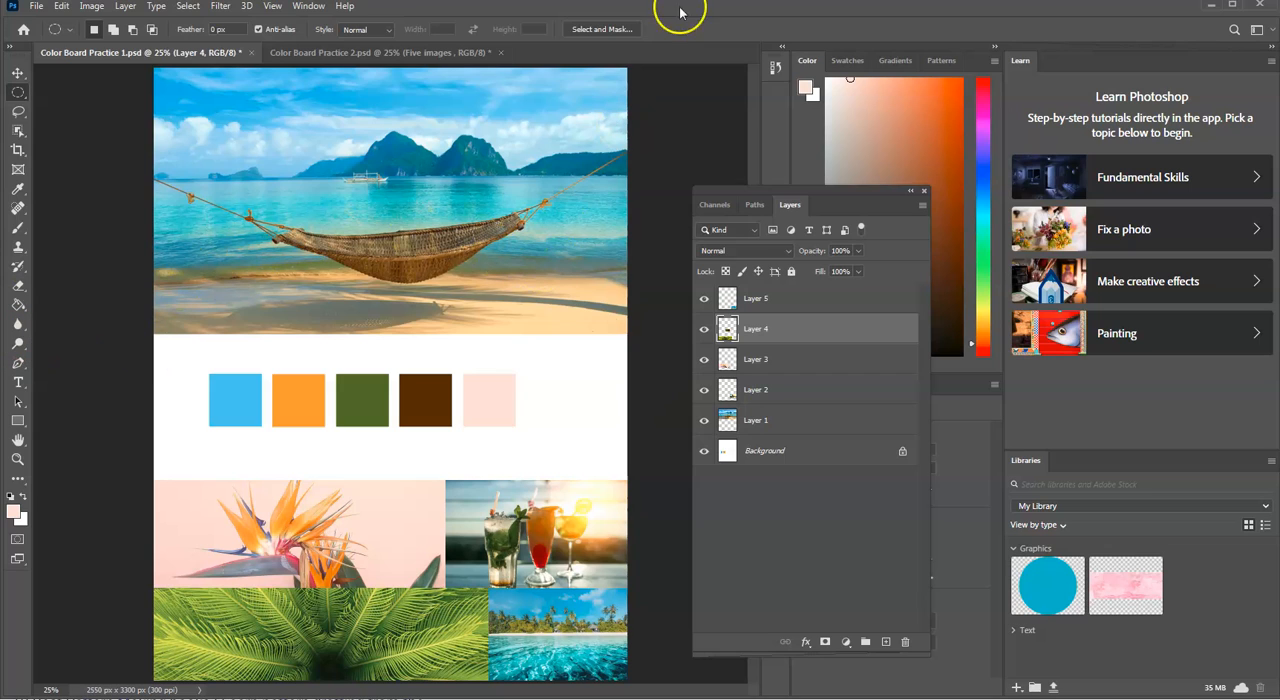
click(310, 7)
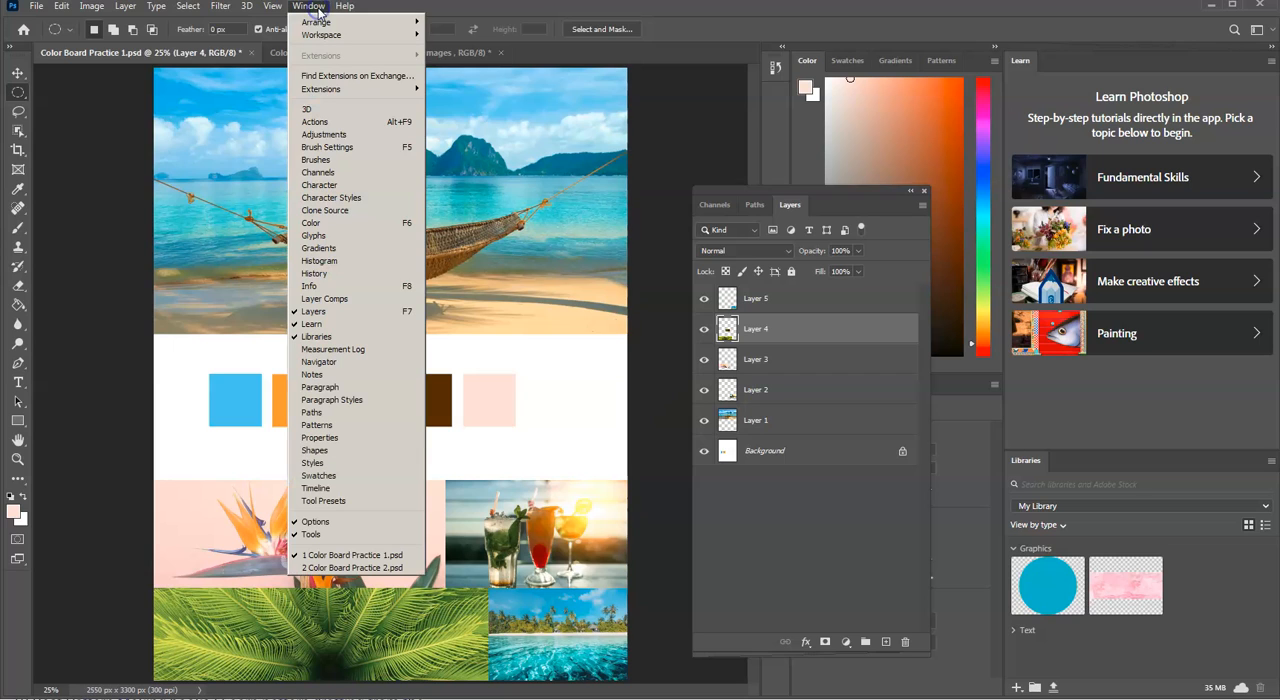
click(360, 278)
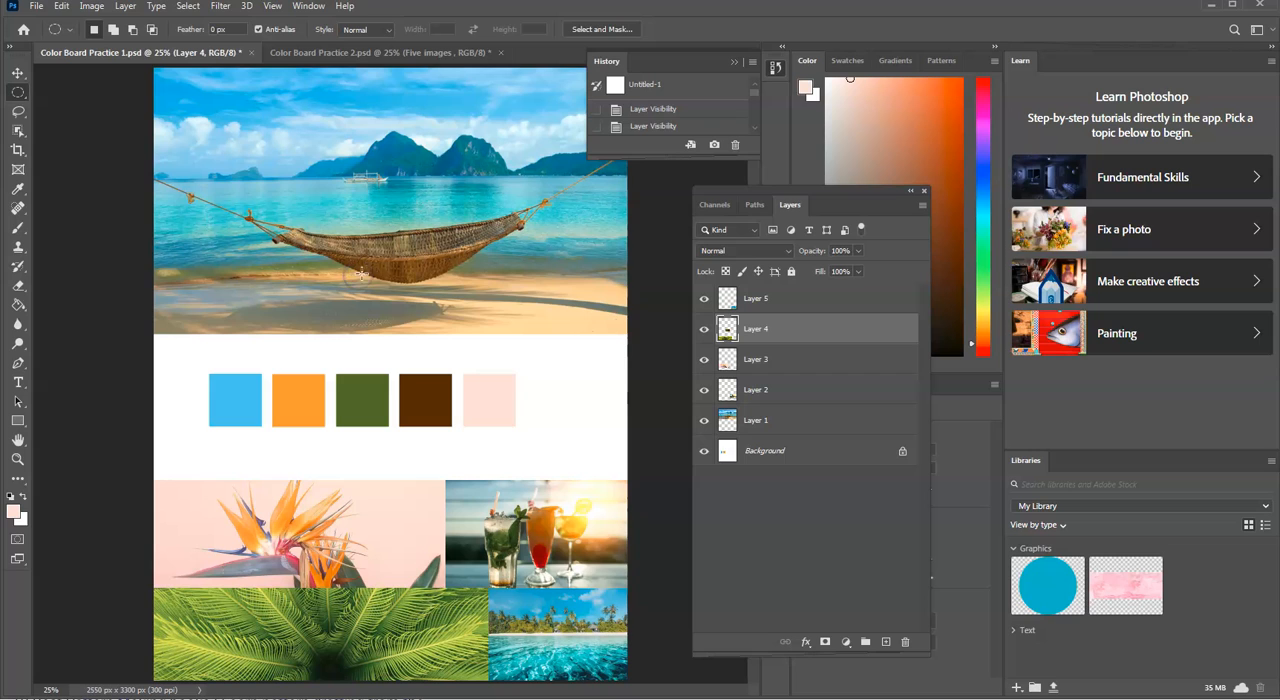
mouse_move(752, 155)
mouse_down()
mouse_move(735, 430)
mouse_move(695, 615)
mouse_move(707, 694)
mouse_up()
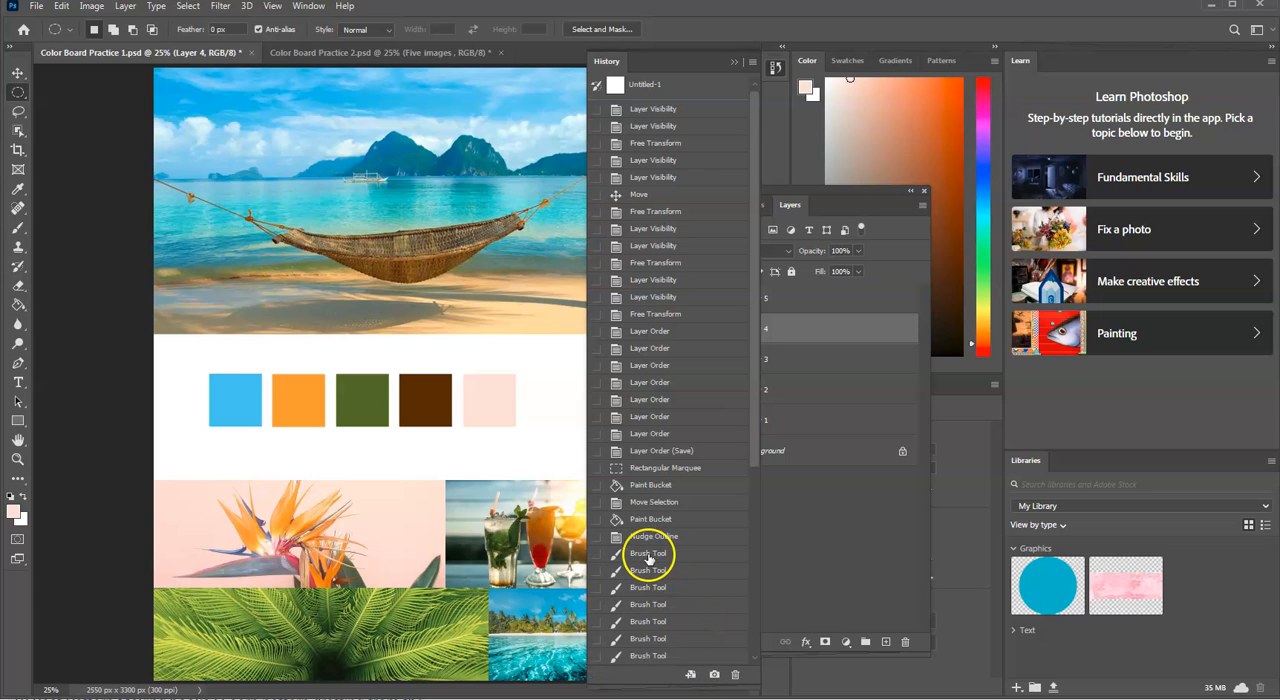
scroll(652, 550, down, 6)
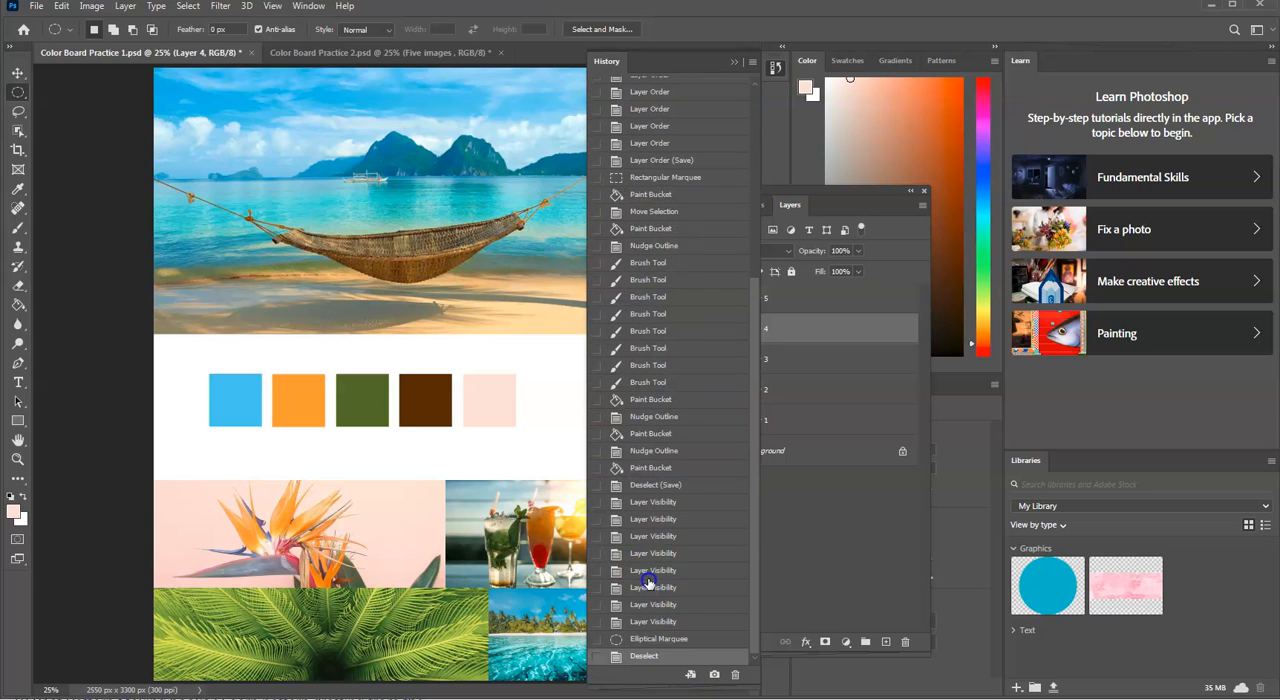
Step: Step Color Board Practice 1 back and forth through earlier history states, ending on the first Layer Order state
click(648, 585)
scroll(703, 490, up, 5)
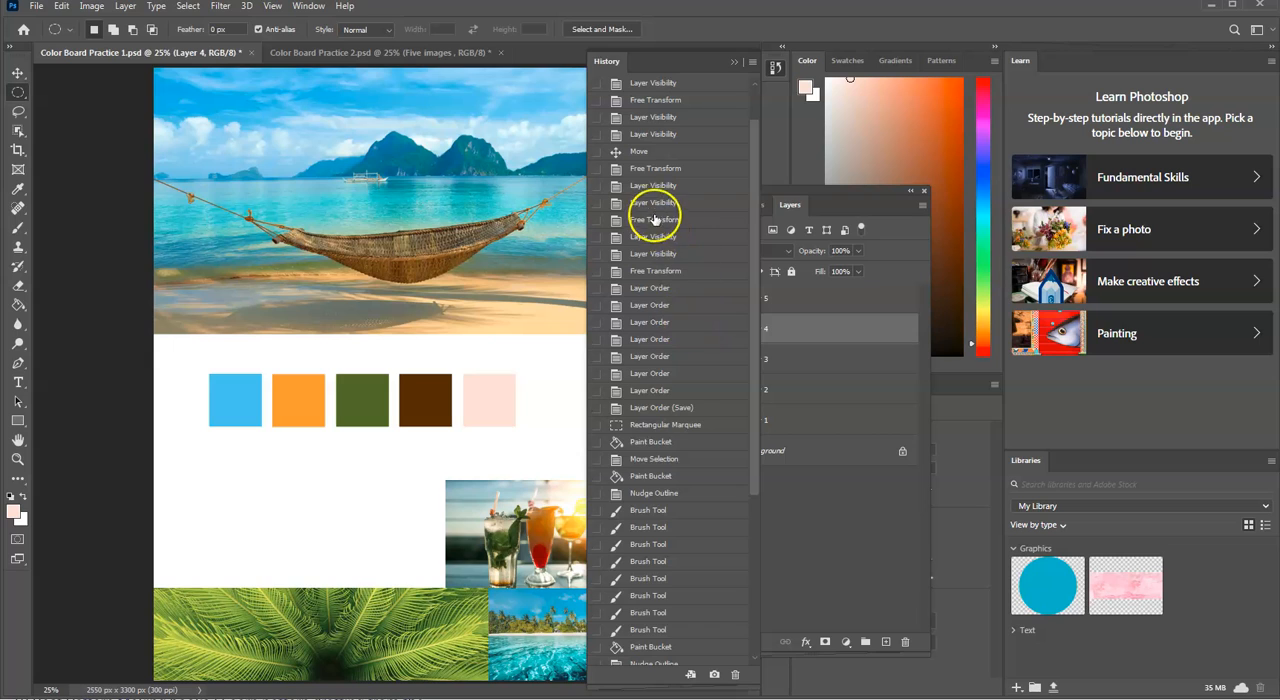
click(654, 205)
scroll(662, 203, up, 1)
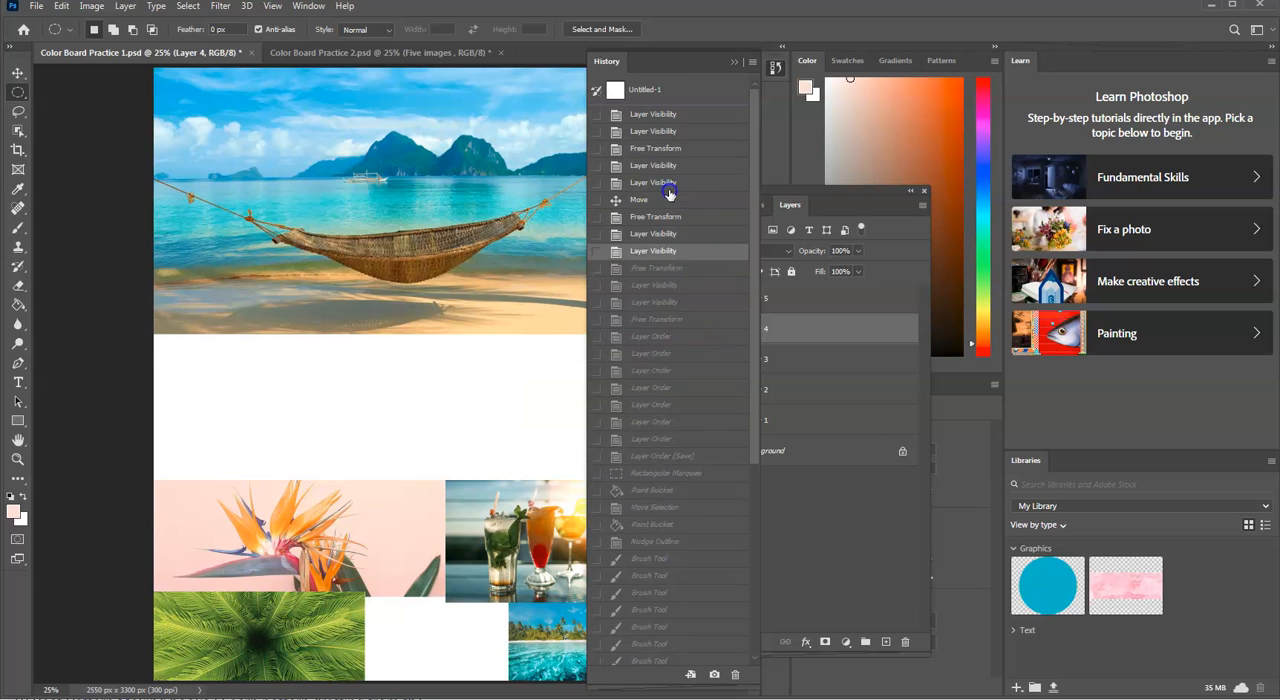
click(667, 184)
click(692, 118)
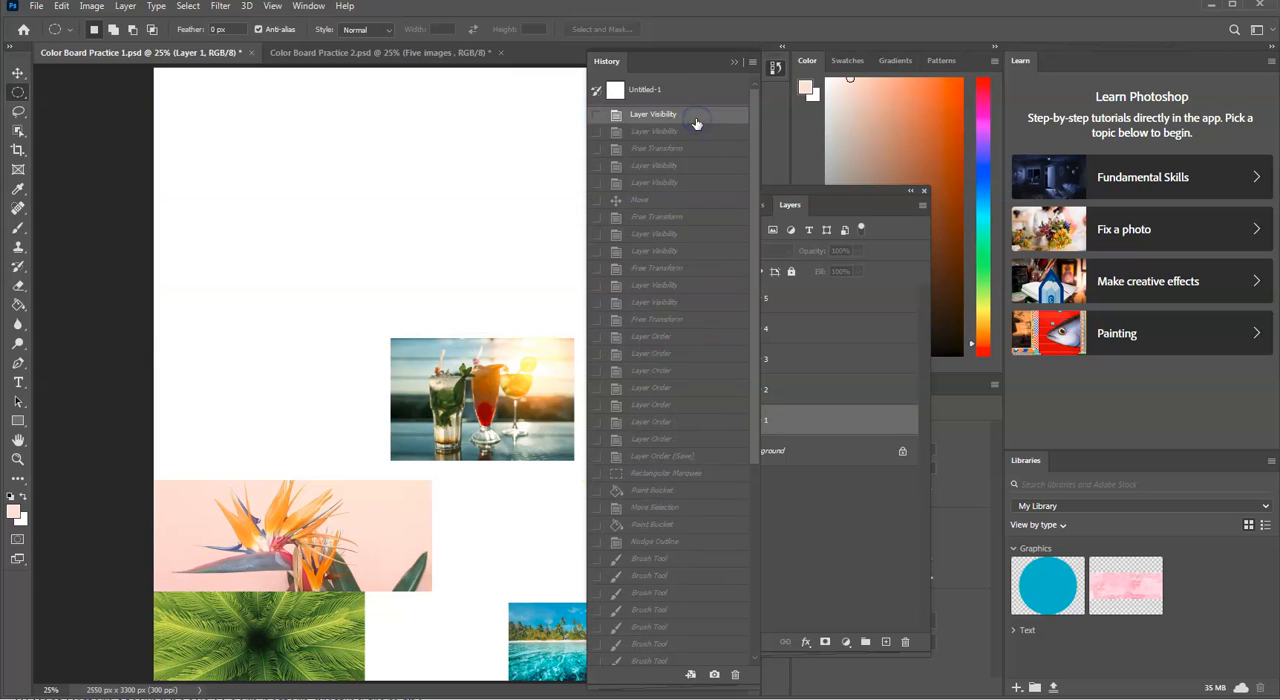
click(700, 217)
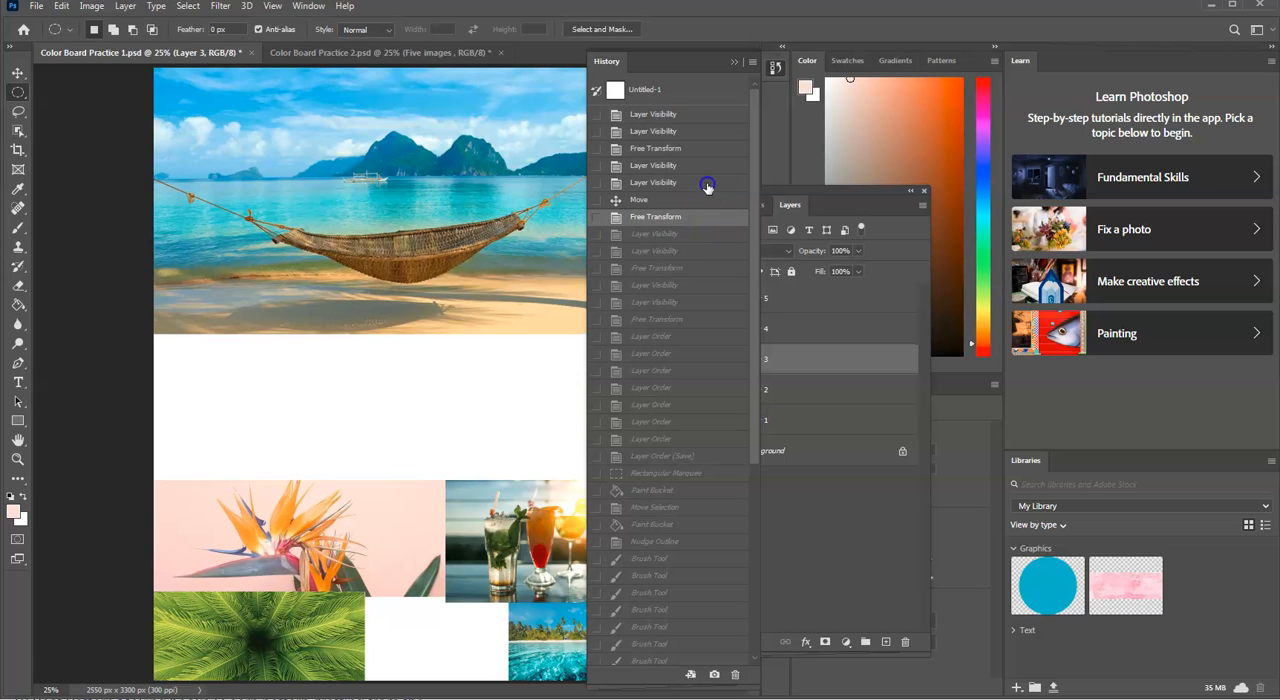
click(707, 185)
mouse_move(698, 417)
mouse_down()
mouse_move(674, 551)
mouse_move(677, 645)
mouse_up()
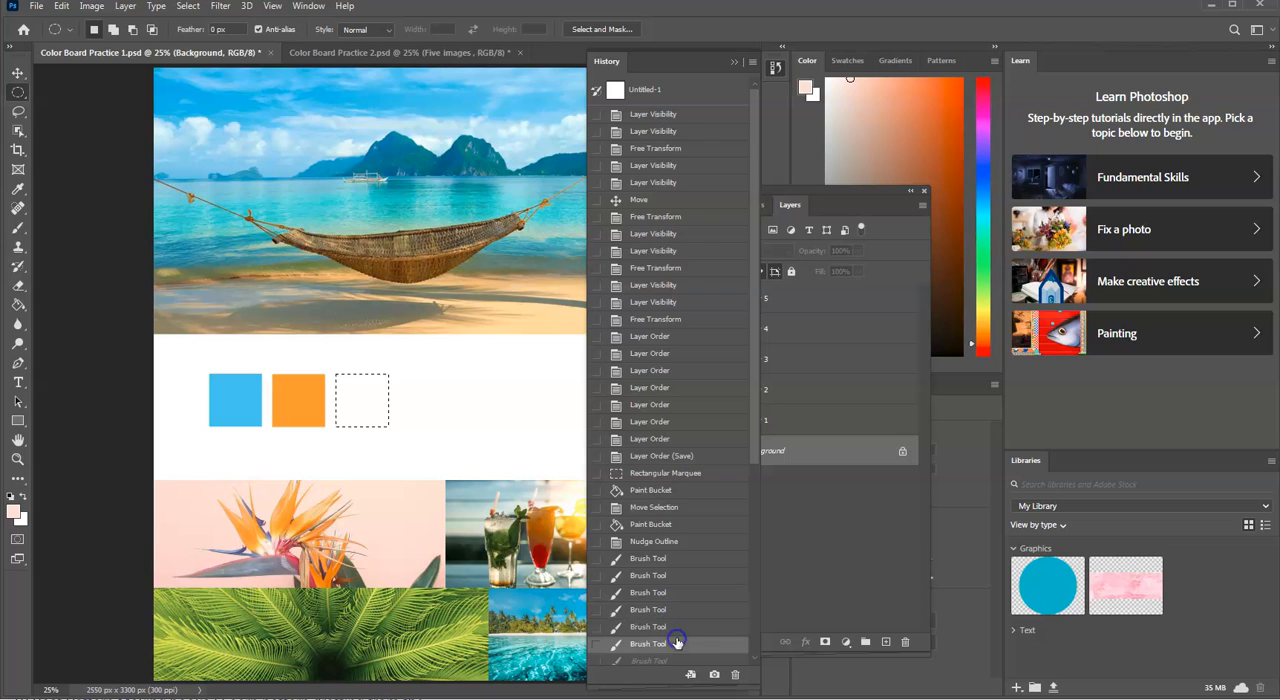
mouse_move(692, 575)
mouse_down()
mouse_move(689, 636)
mouse_move(720, 371)
mouse_move(690, 258)
mouse_up()
click(694, 171)
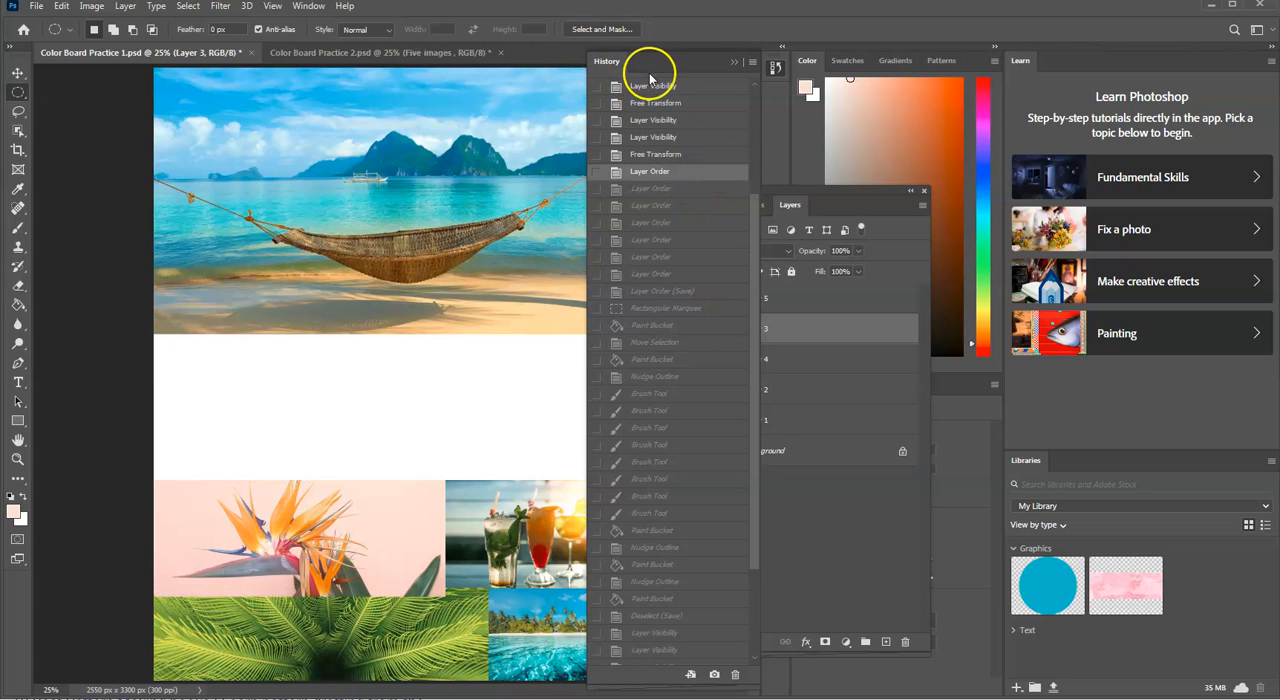
Step: Move the Layers panel group up and dock the History panel beside the Layers panel in that group
click(734, 63)
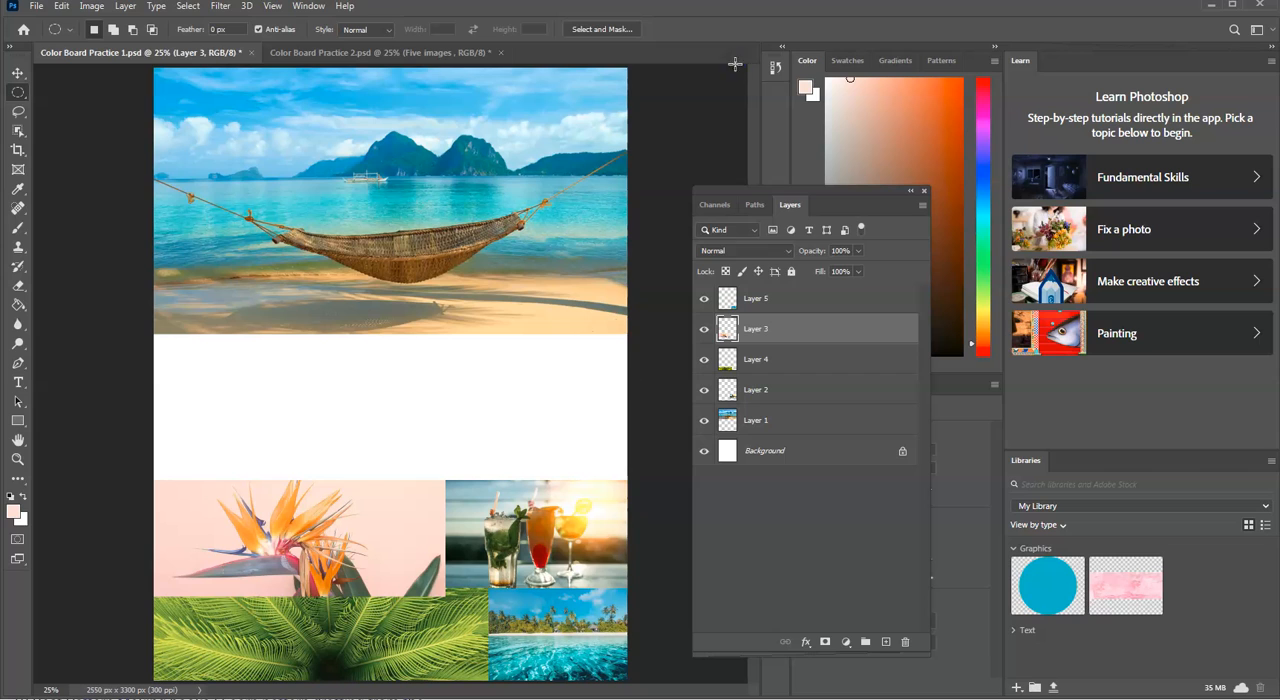
drag(849, 194, 851, 124)
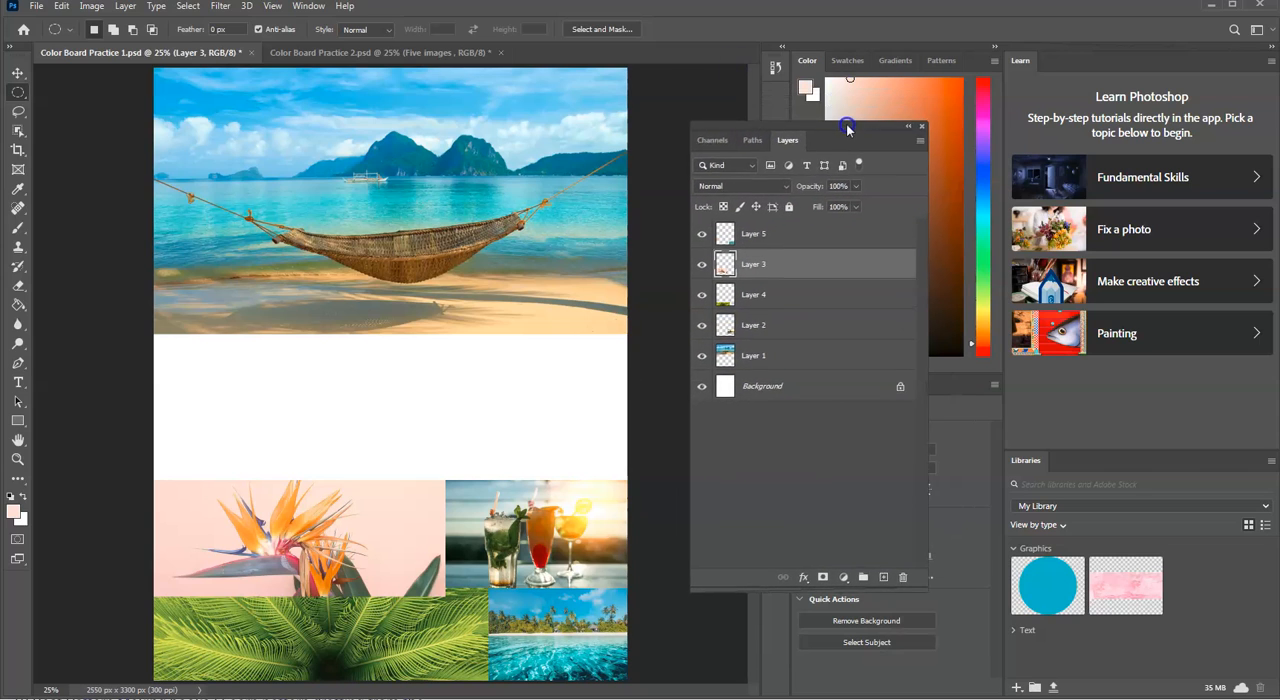
click(309, 7)
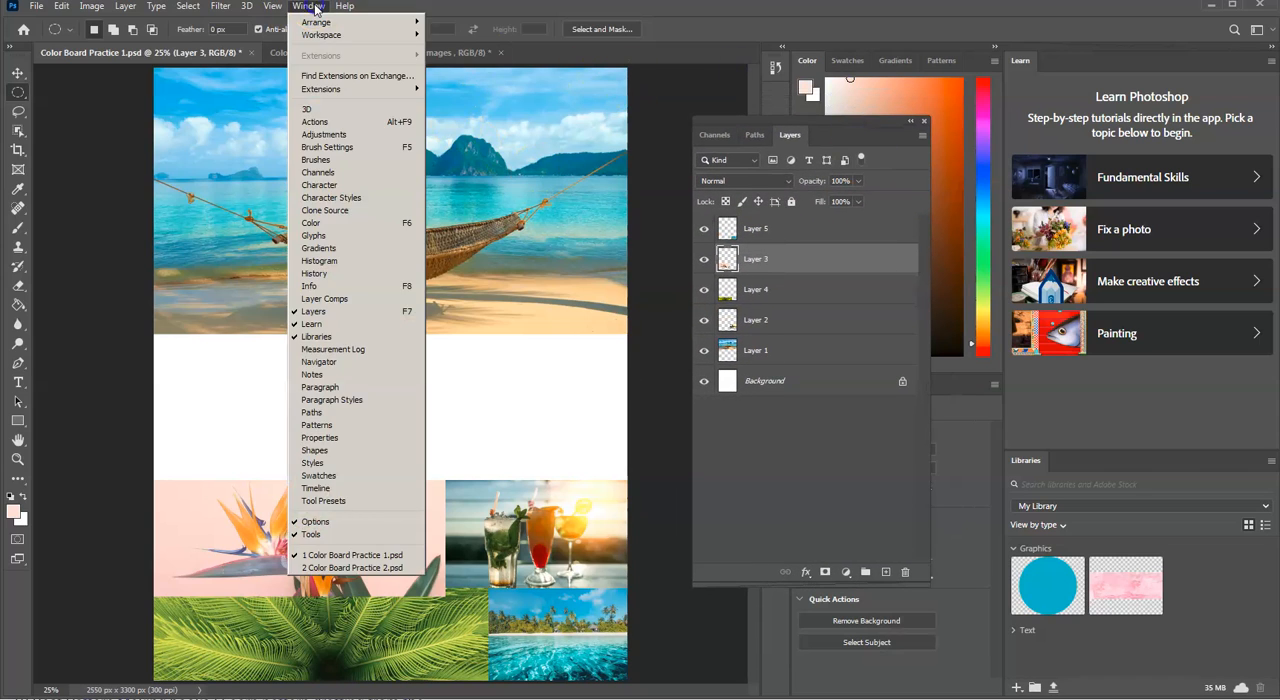
click(378, 274)
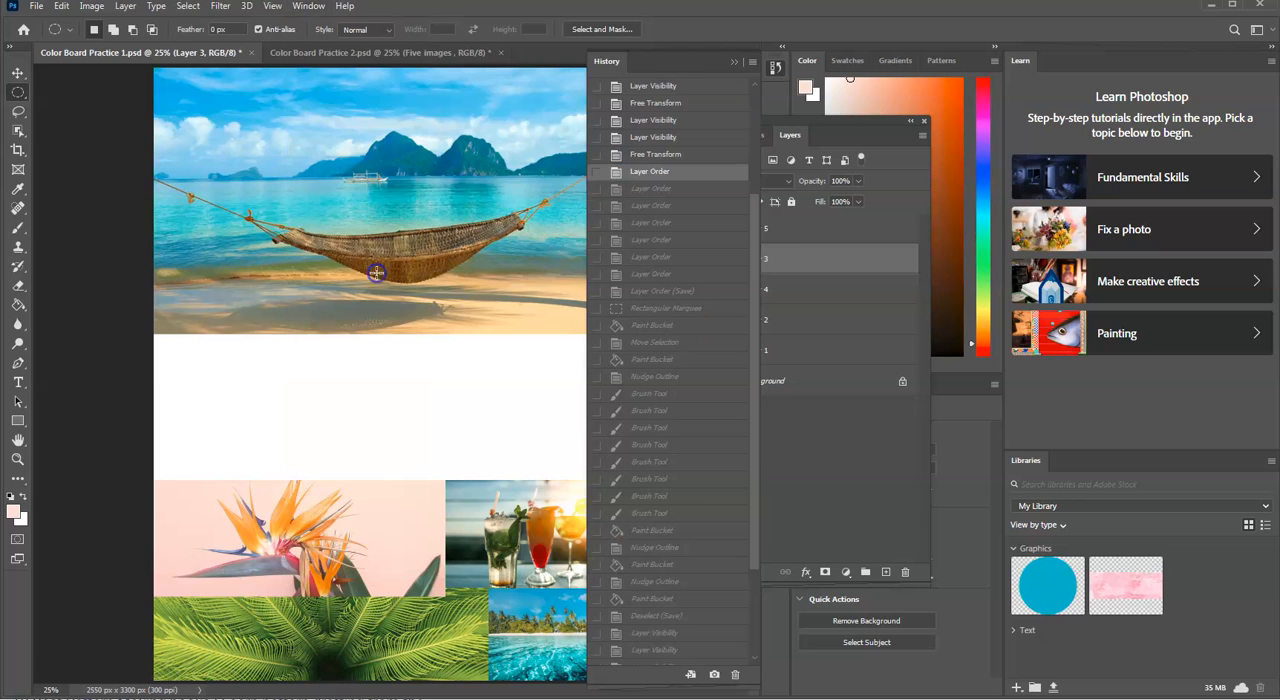
drag(706, 52, 914, 147)
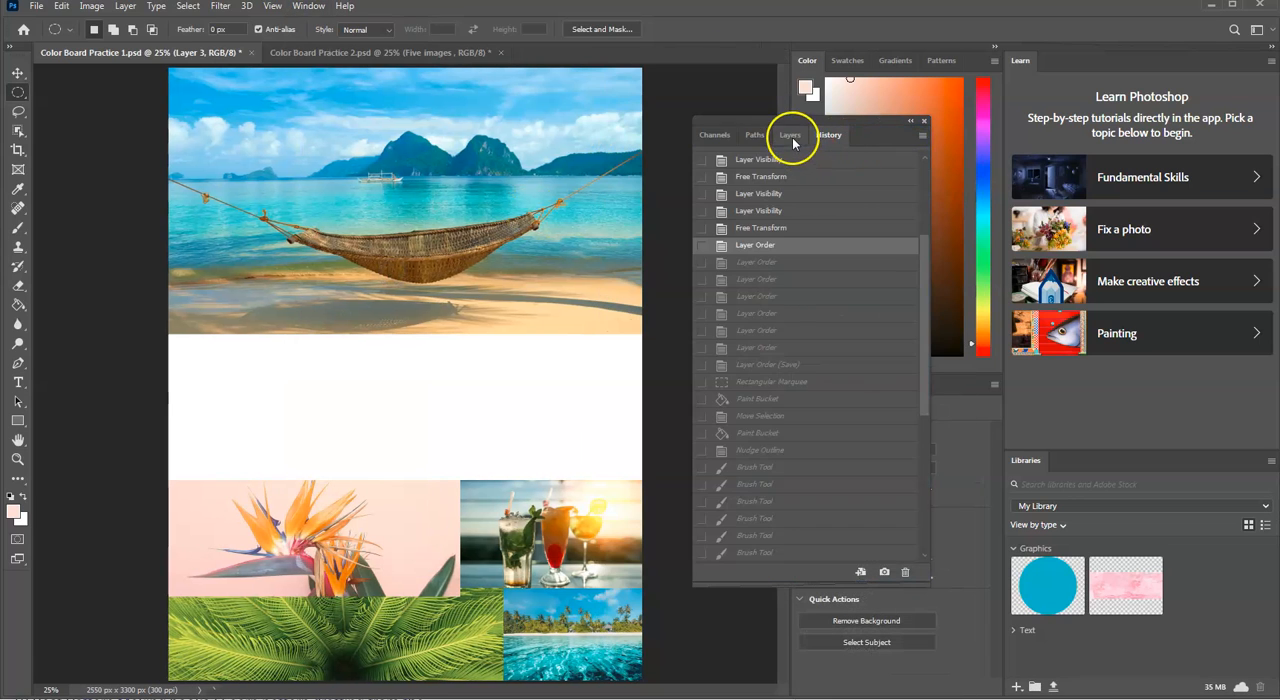
Step: Compare the Layers and History panels, step through more history states and restore the final Deselect state
click(790, 135)
click(826, 136)
click(830, 227)
click(838, 208)
click(846, 176)
click(850, 160)
click(852, 194)
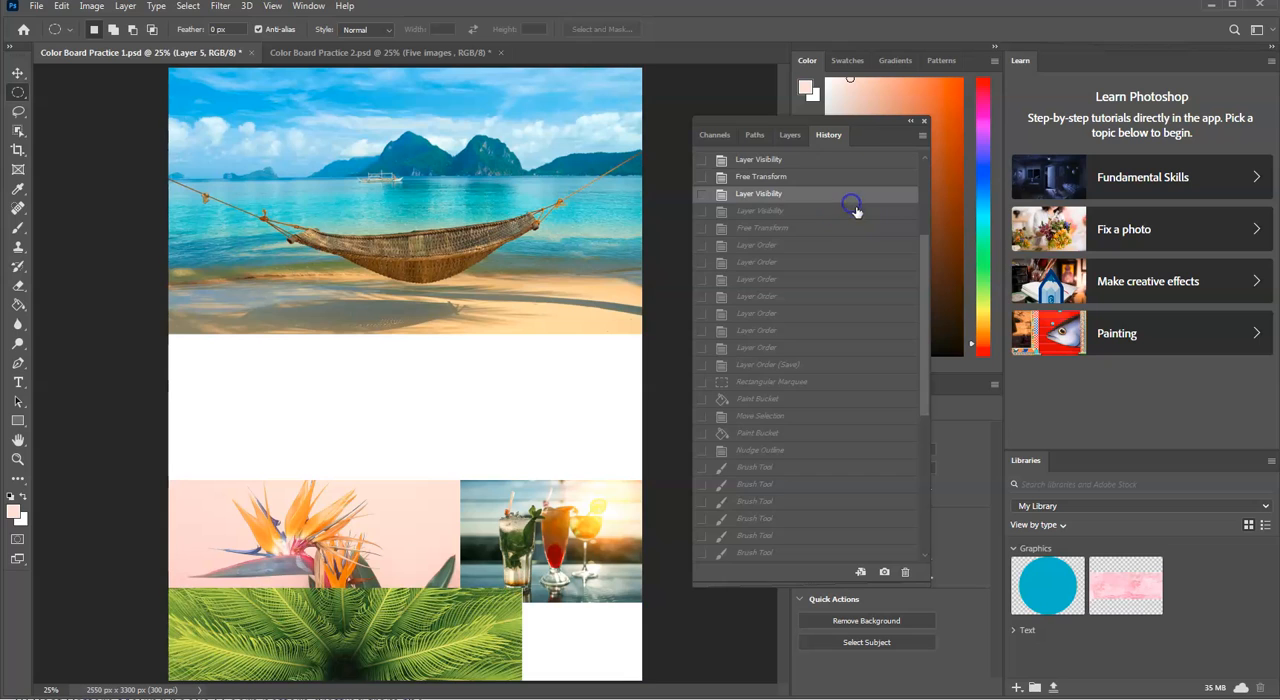
click(848, 279)
click(849, 347)
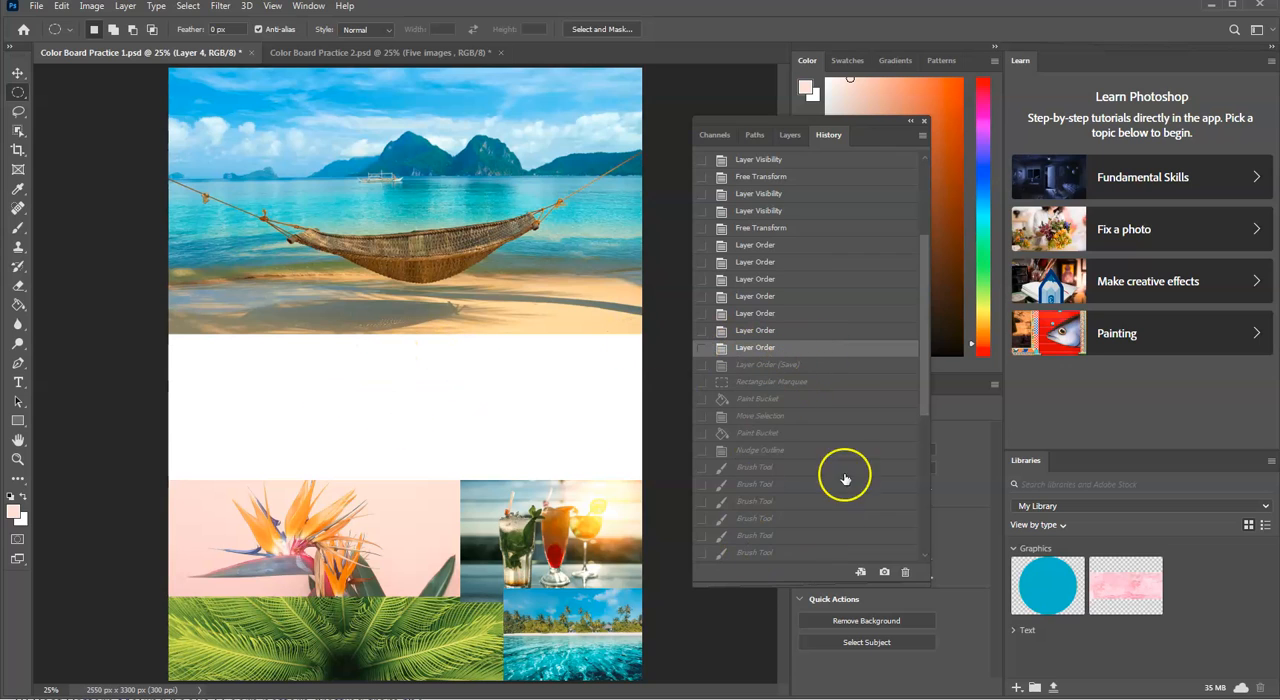
scroll(832, 410, down, 5)
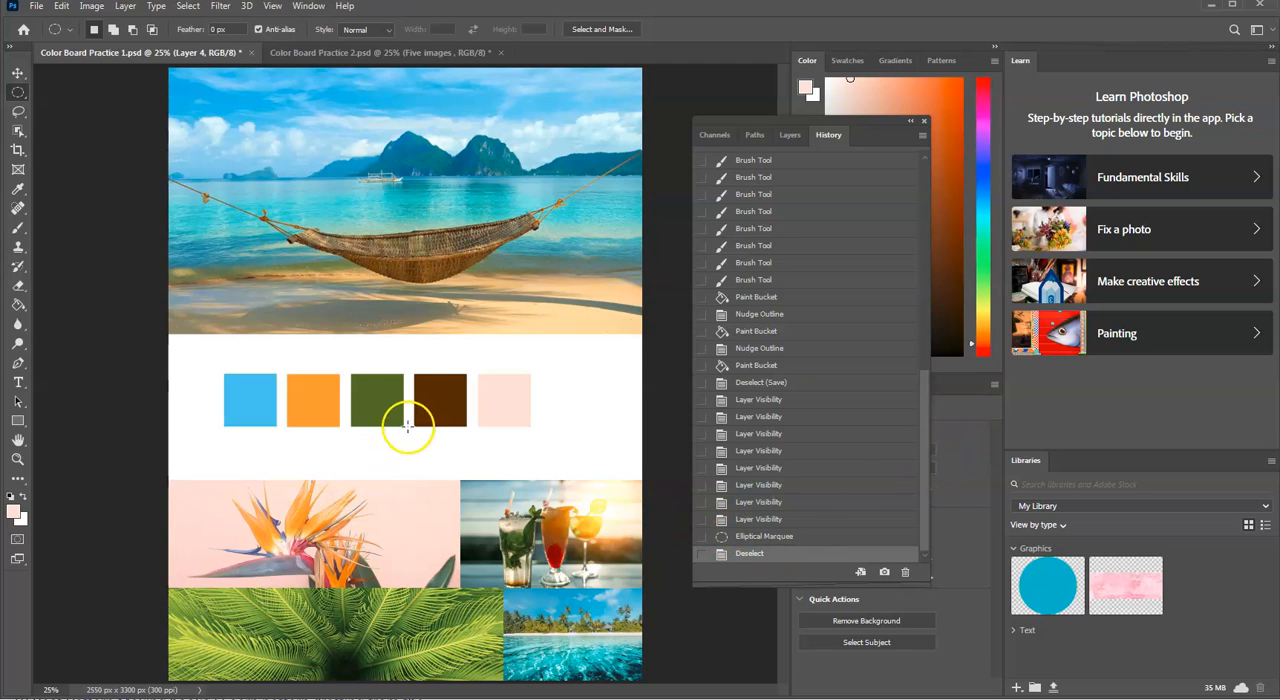
Step: Open Practice 3.jpg in a floating window and place it over the Color Board Practice 1 page
click(38, 7)
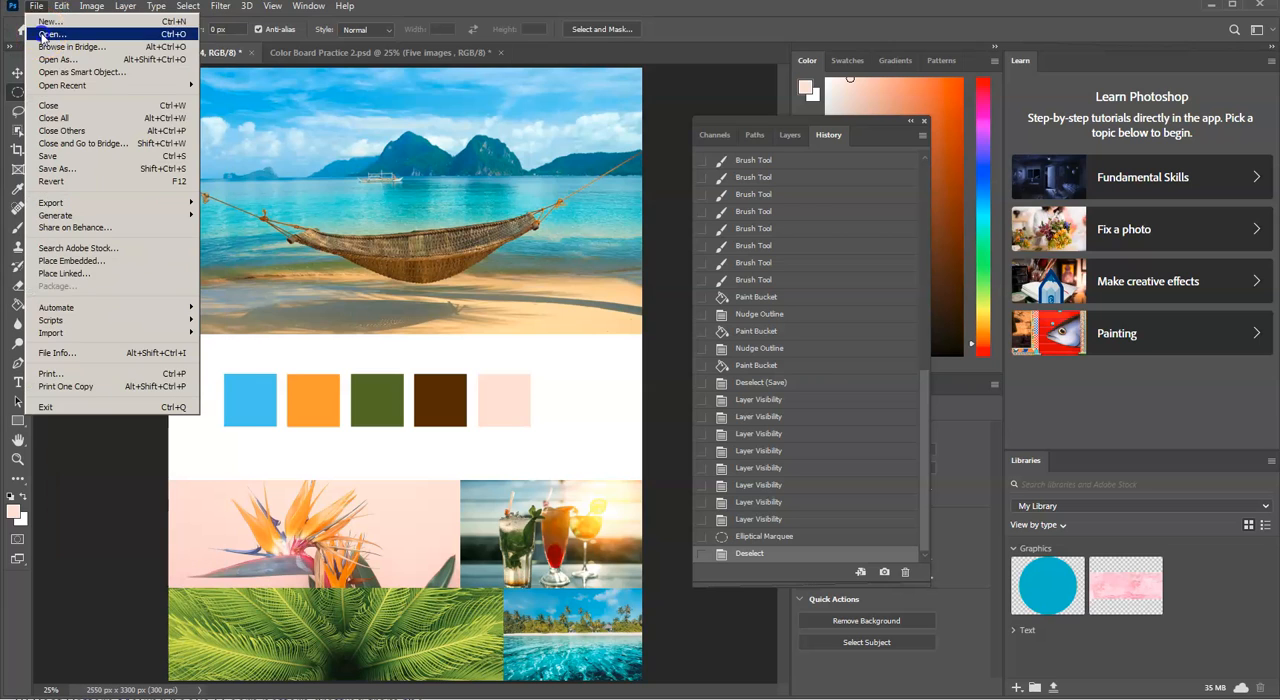
click(42, 35)
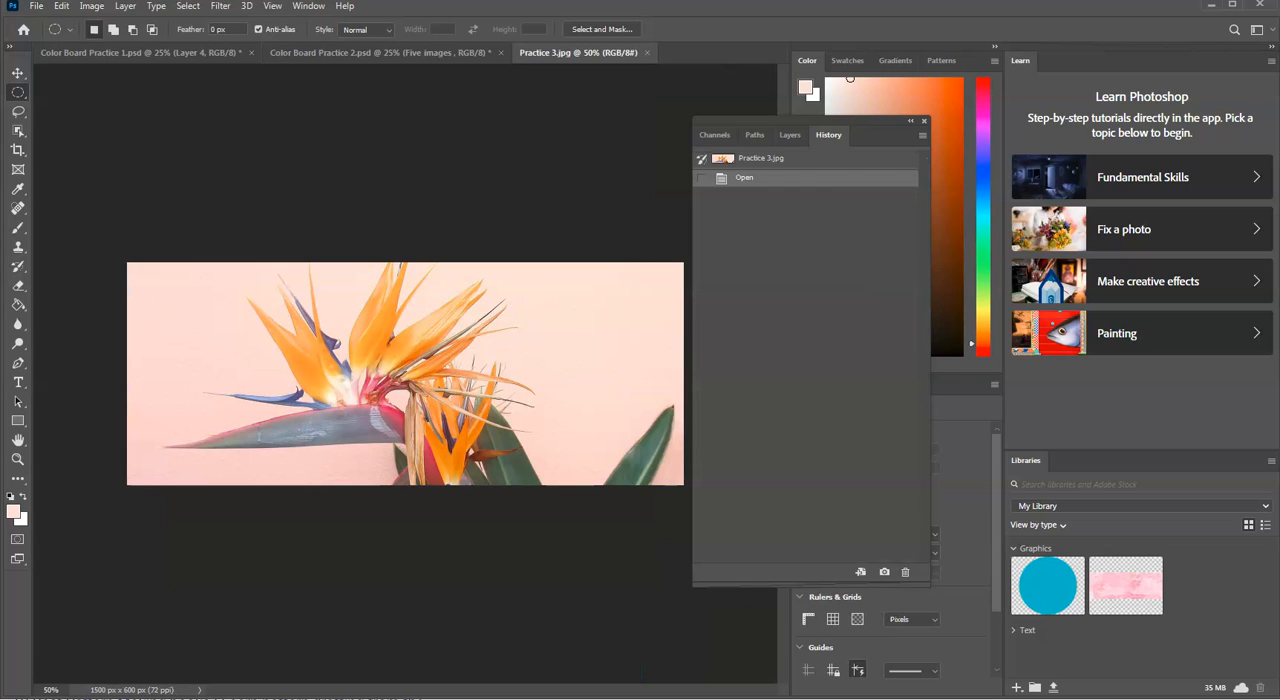
drag(580, 57, 606, 145)
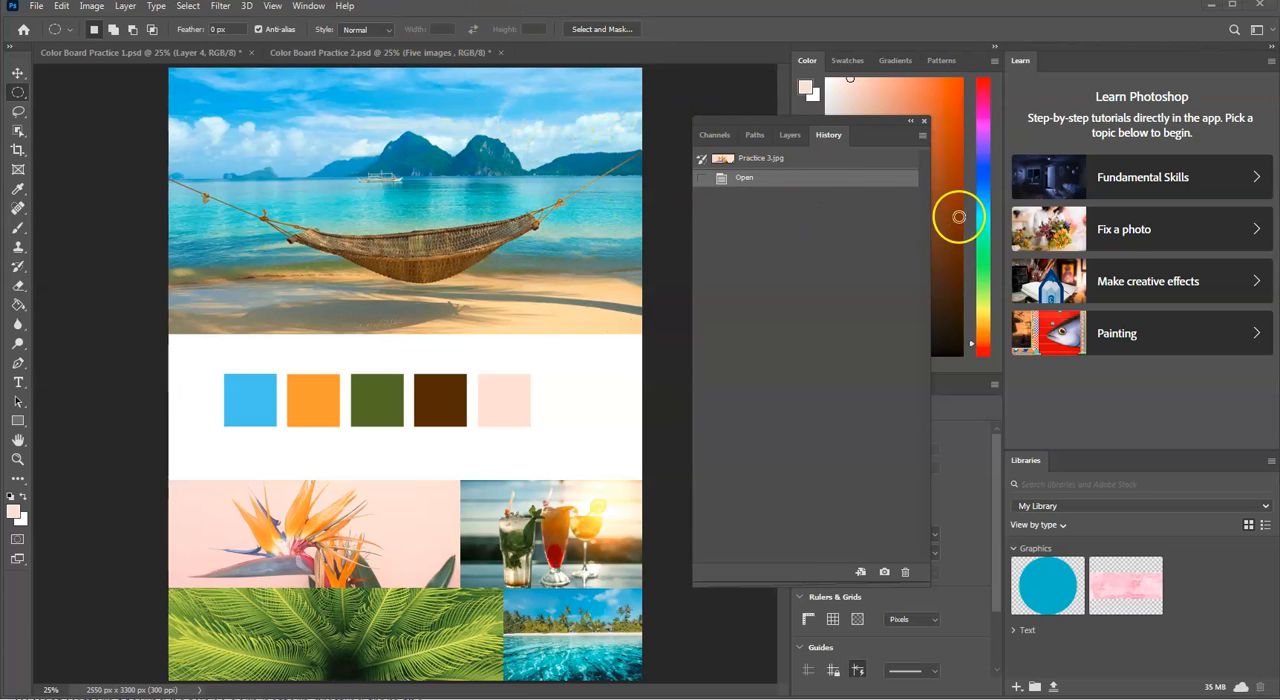
drag(1279, 272, 481, 271)
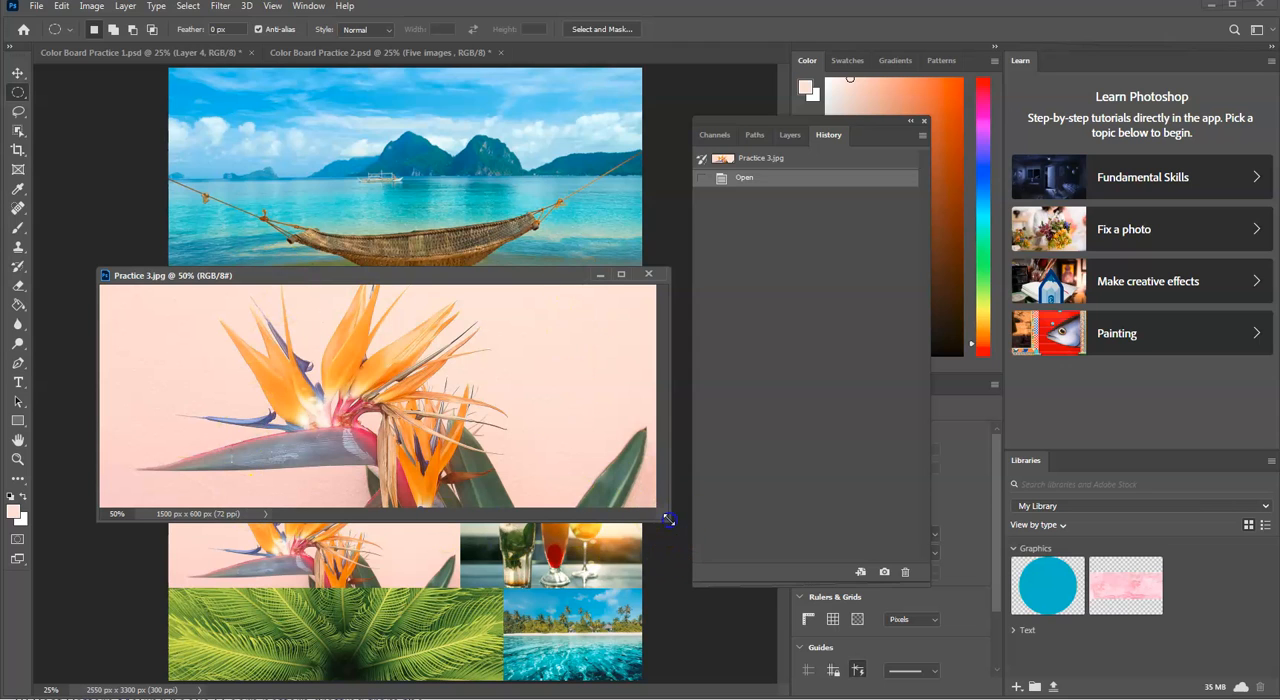
Step: Enlarge the Practice 3.jpg window and move the History panel group away from it
drag(668, 519, 694, 592)
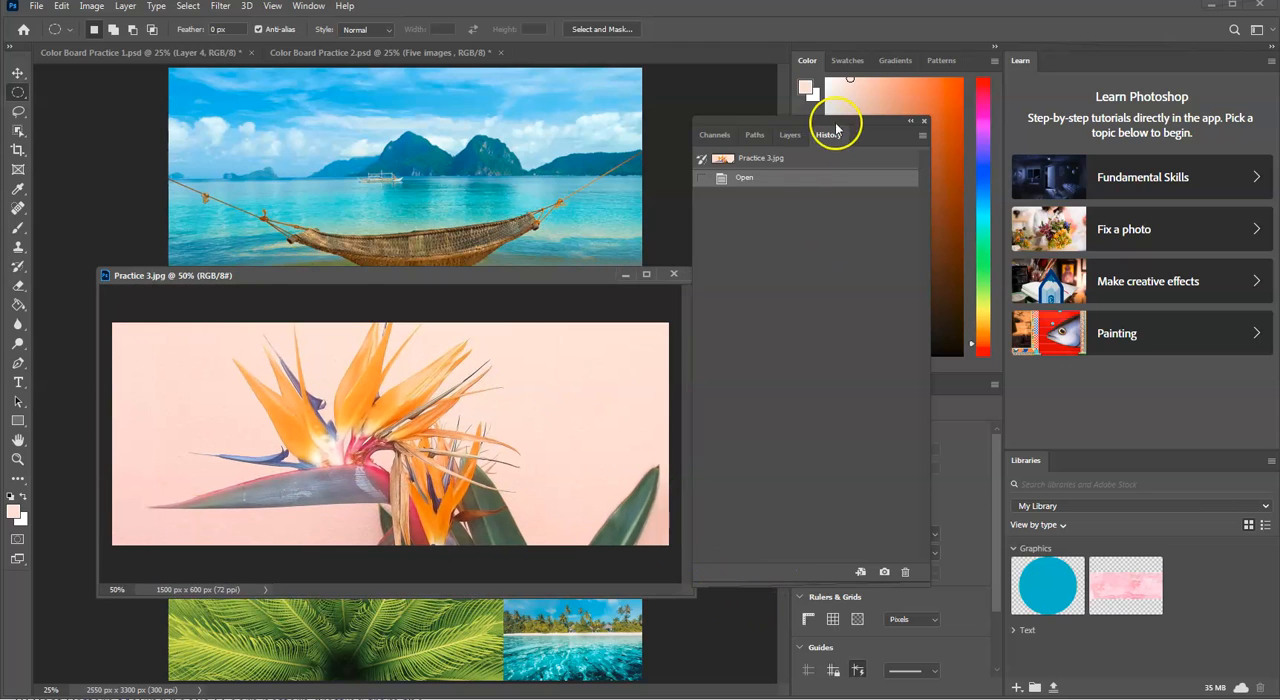
drag(749, 126, 928, 130)
mouse_move(523, 277)
mouse_down()
mouse_move(600, 316)
mouse_move(677, 323)
mouse_move(565, 300)
mouse_up()
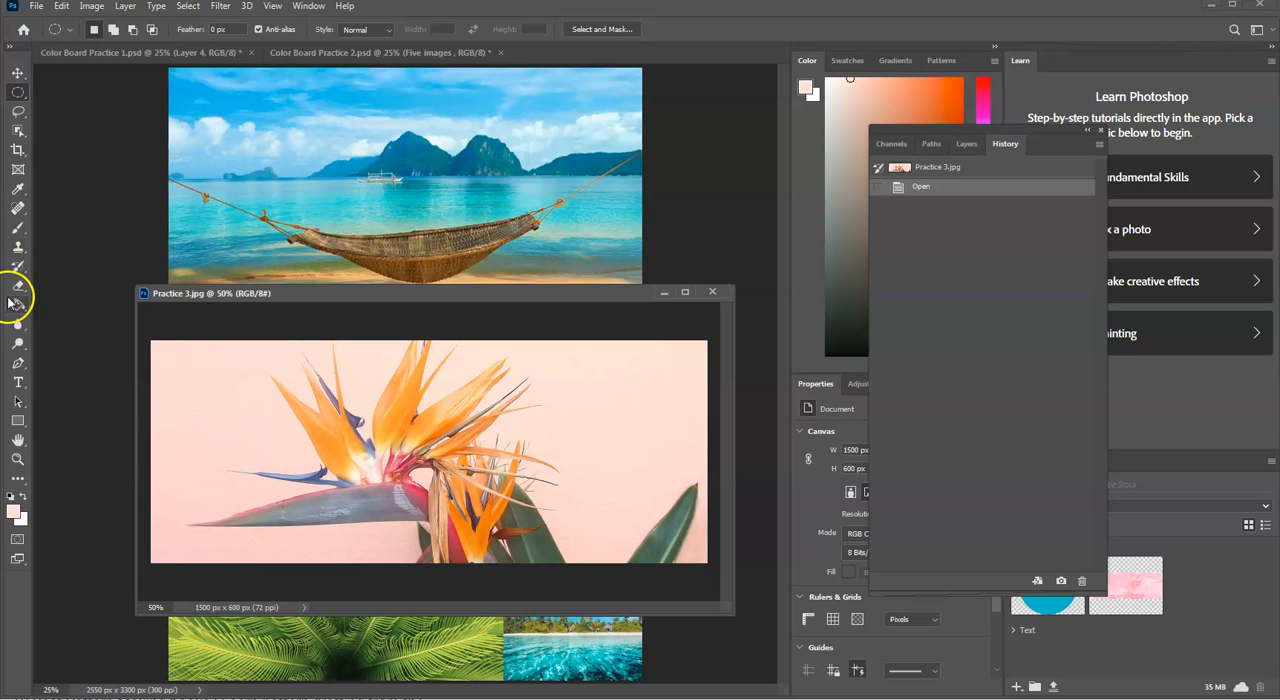
Step: Crop Practice 3.jpg around the orange flower to about 910 × 600 px with the Crop tool
click(17, 150)
click(82, 152)
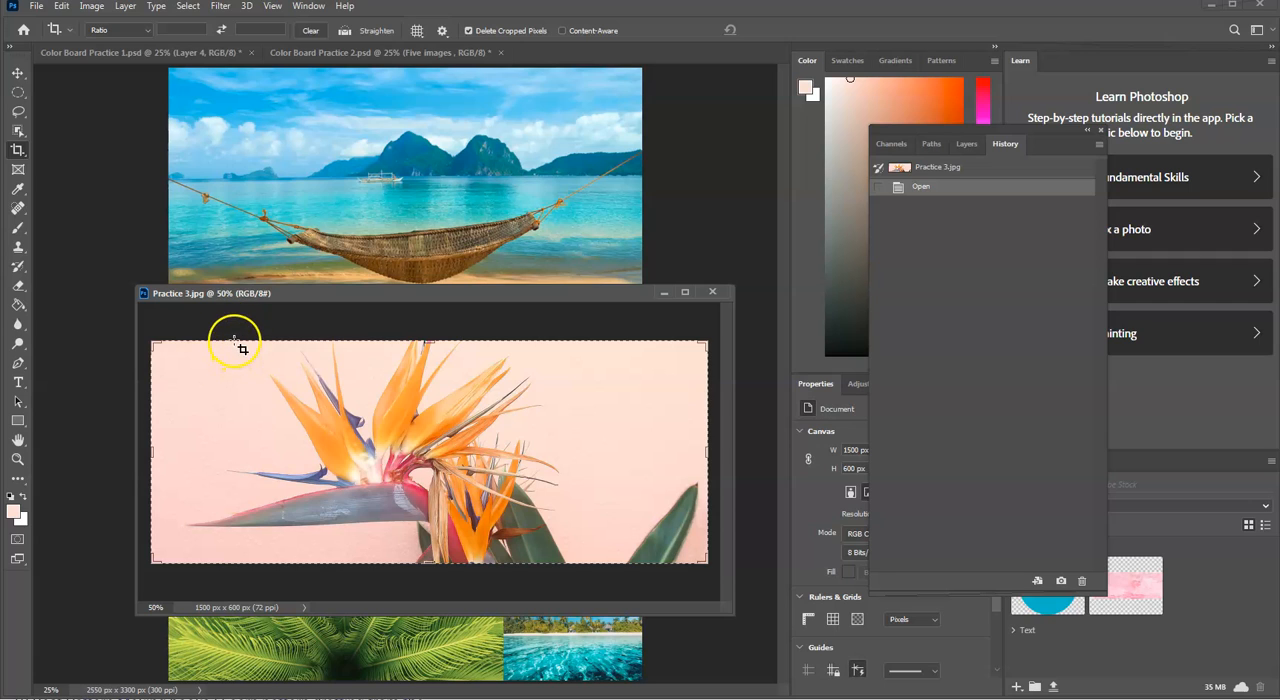
drag(234, 334, 571, 572)
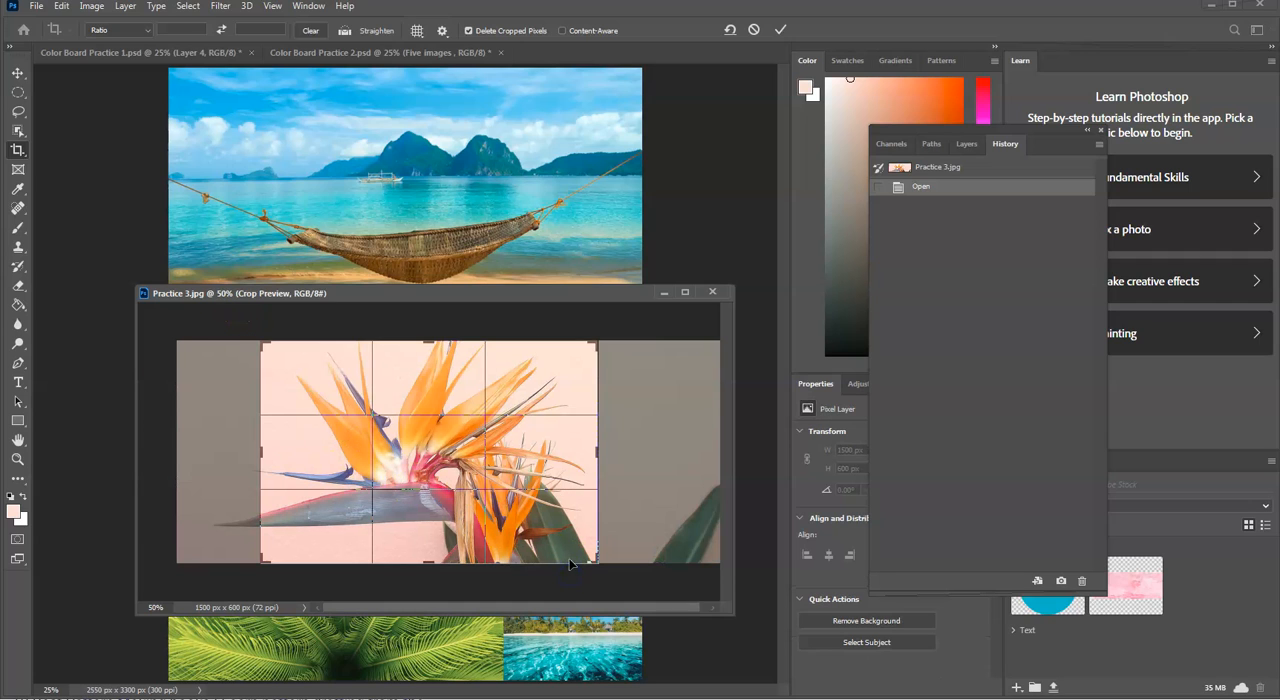
right_click(505, 521)
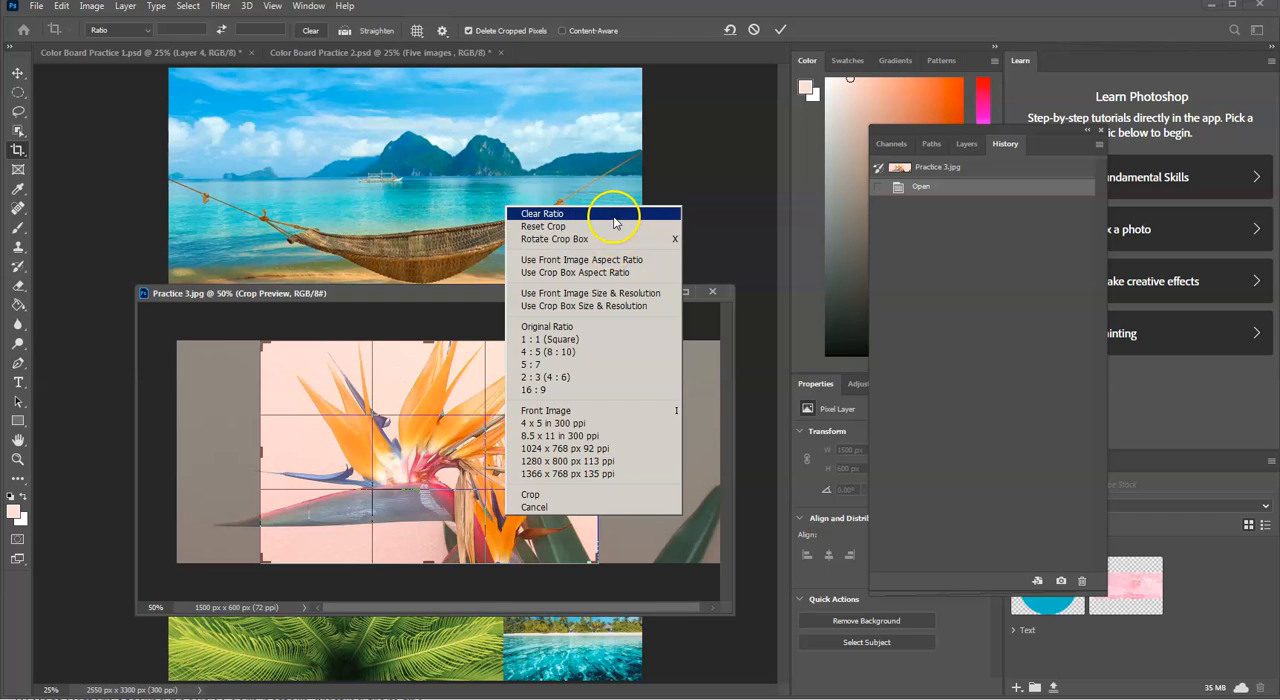
click(605, 494)
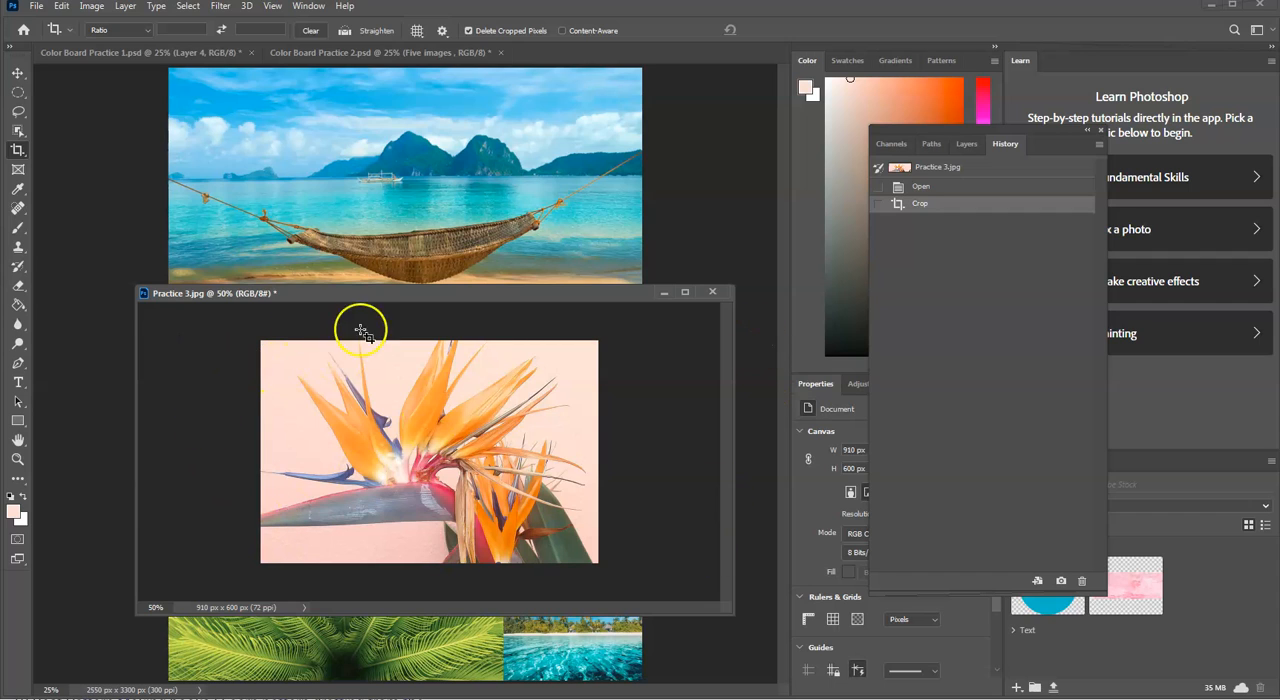
Step: Use the Move tool to shift the cropped flower diagonally within its canvas, and move the image window aside
click(18, 74)
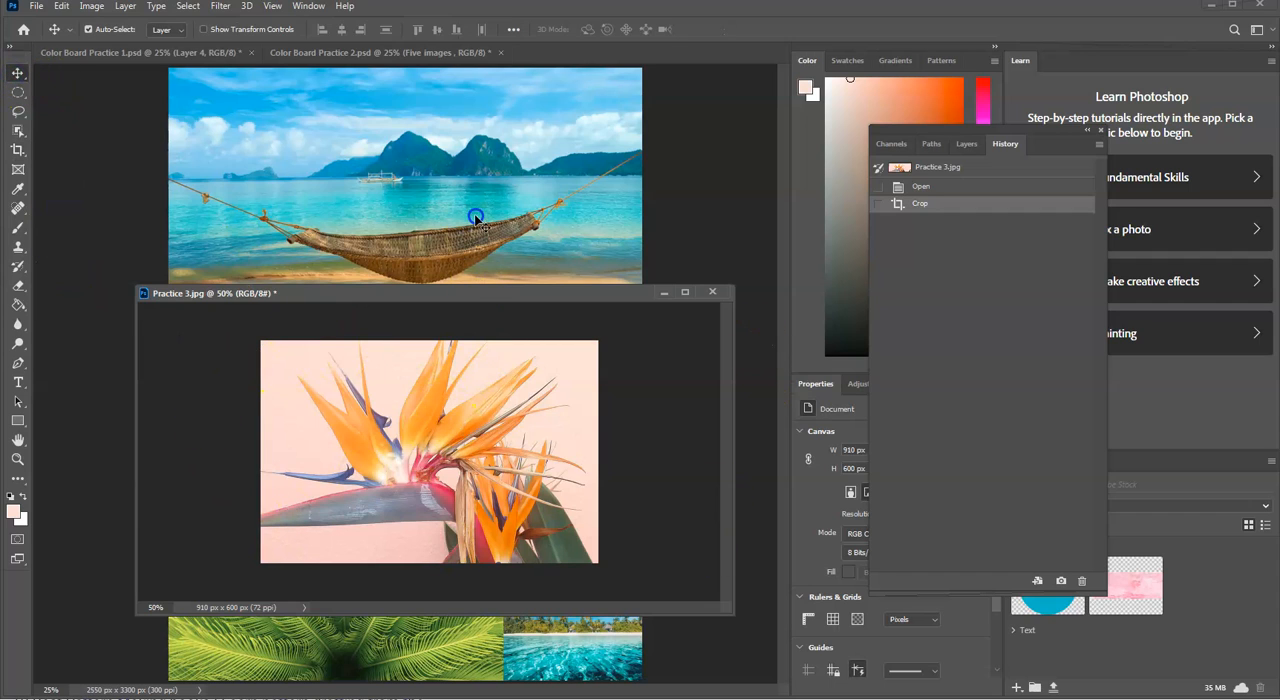
drag(562, 315, 563, 293)
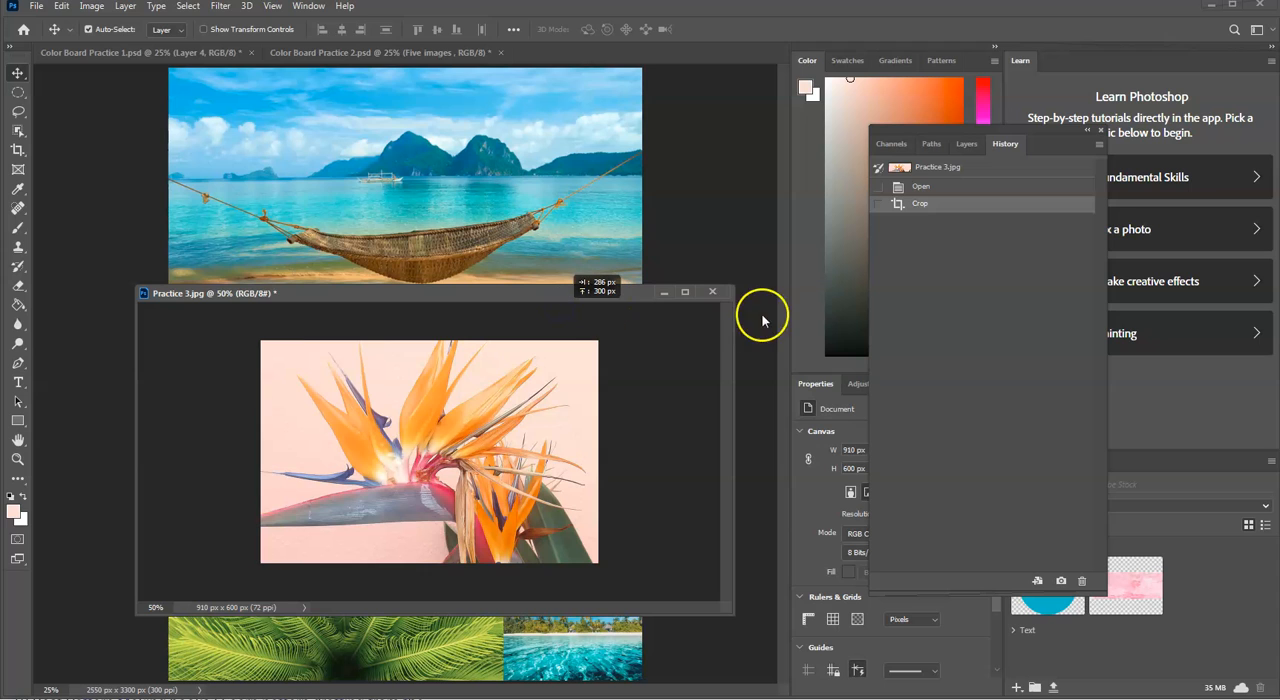
drag(563, 293, 903, 437)
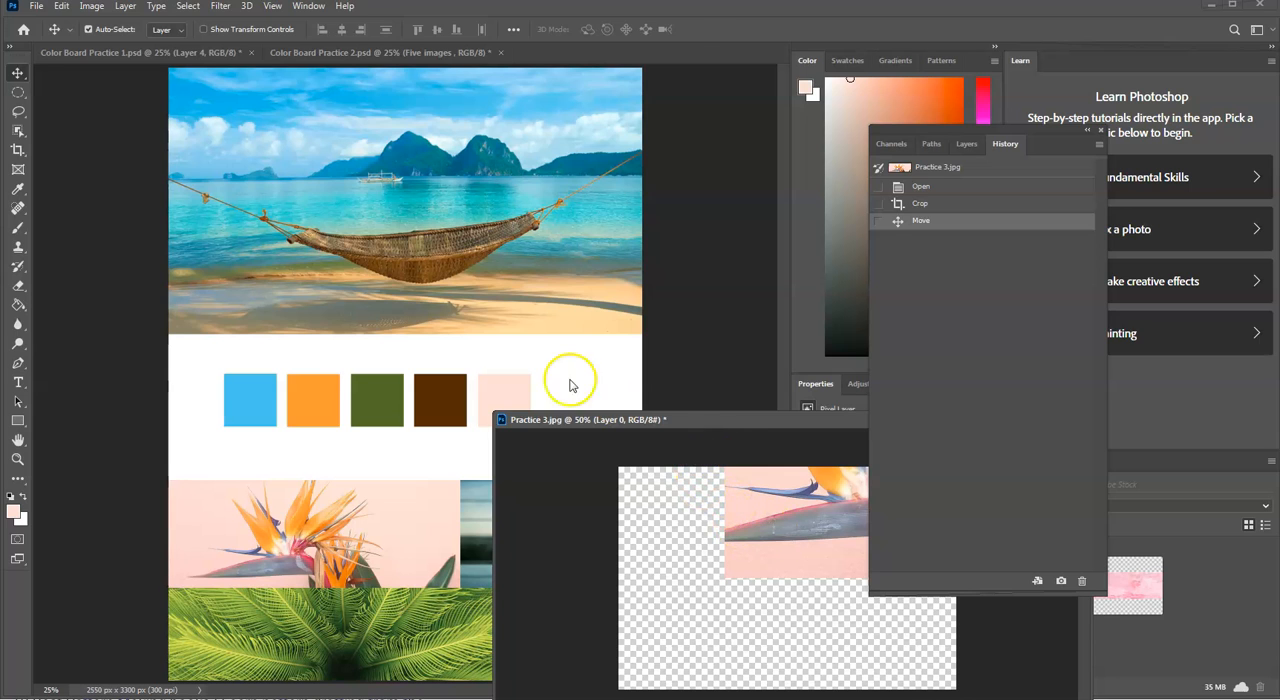
Step: Bring the Practice 3.jpg window back into view and undo the move and crop by restoring its Open history state
drag(763, 418, 564, 252)
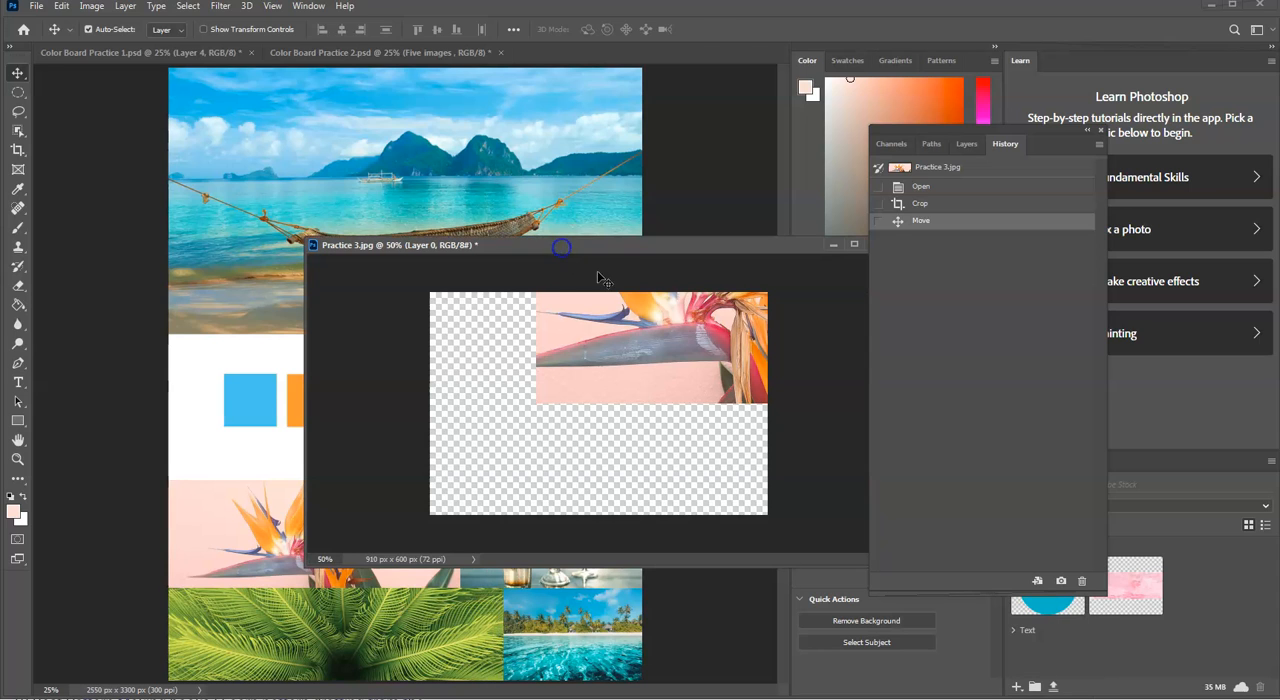
click(423, 206)
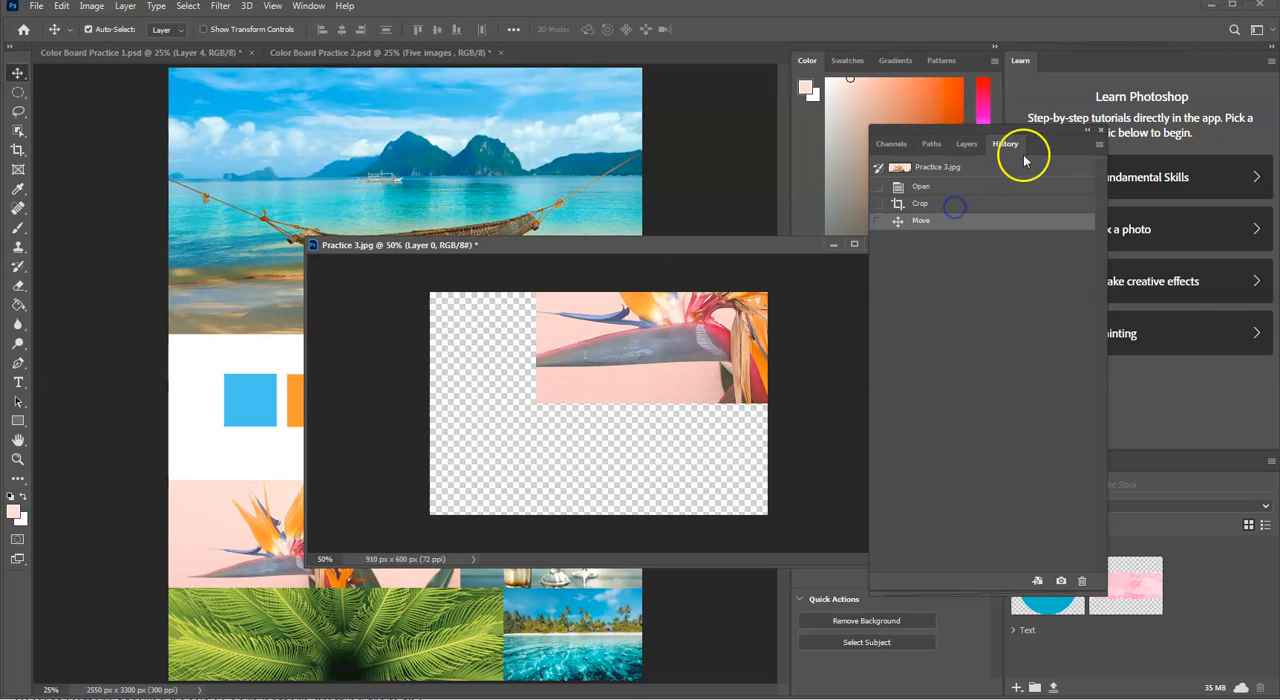
click(940, 188)
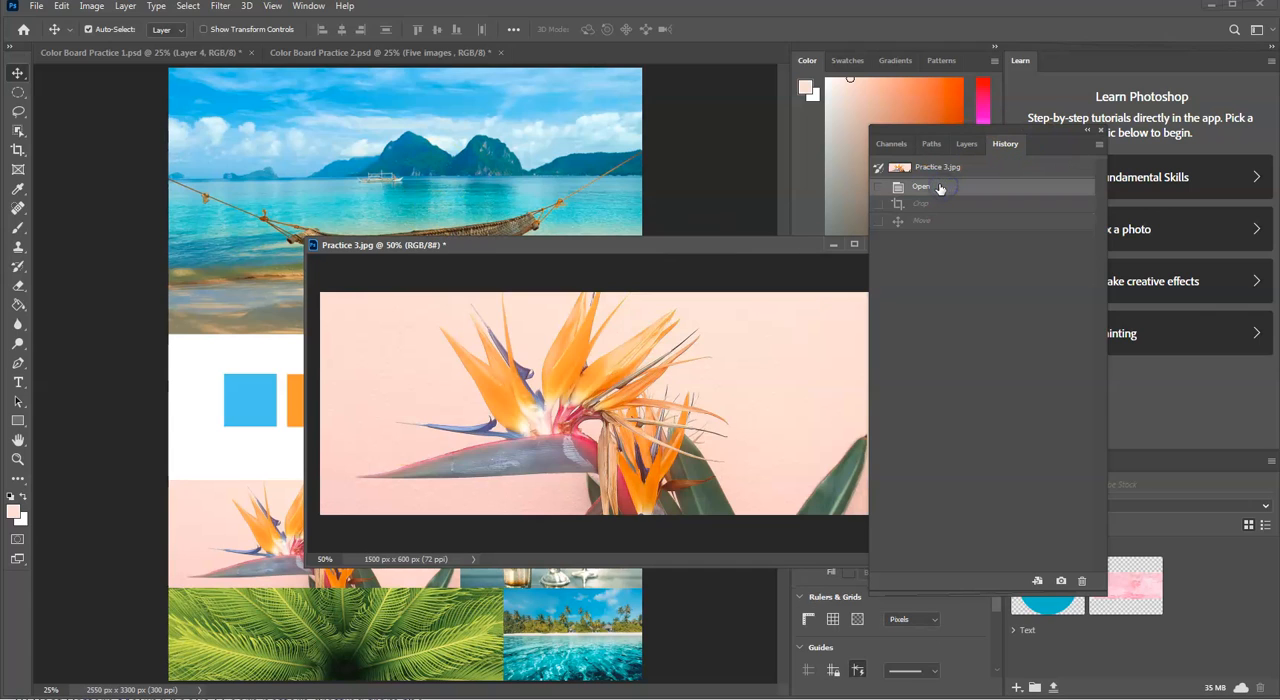
Step: Step through the Move and Crop history states of Practice 3.jpg, finishing on the Crop state
click(938, 201)
click(972, 182)
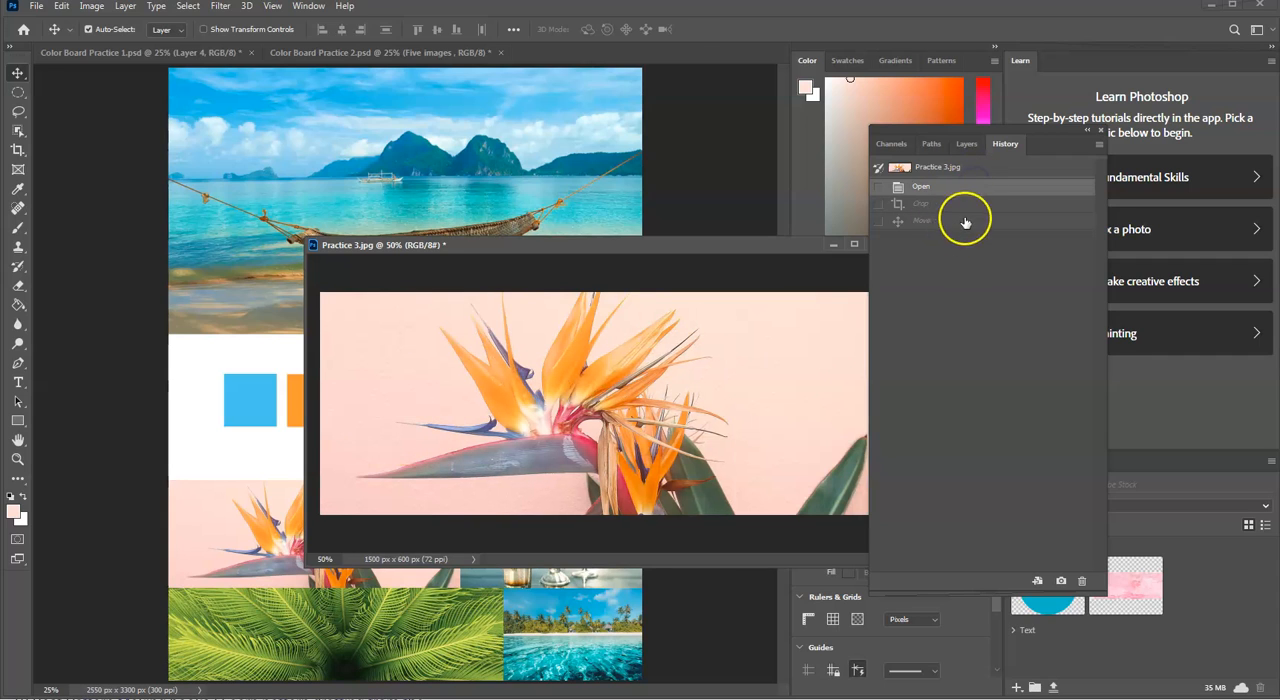
click(965, 219)
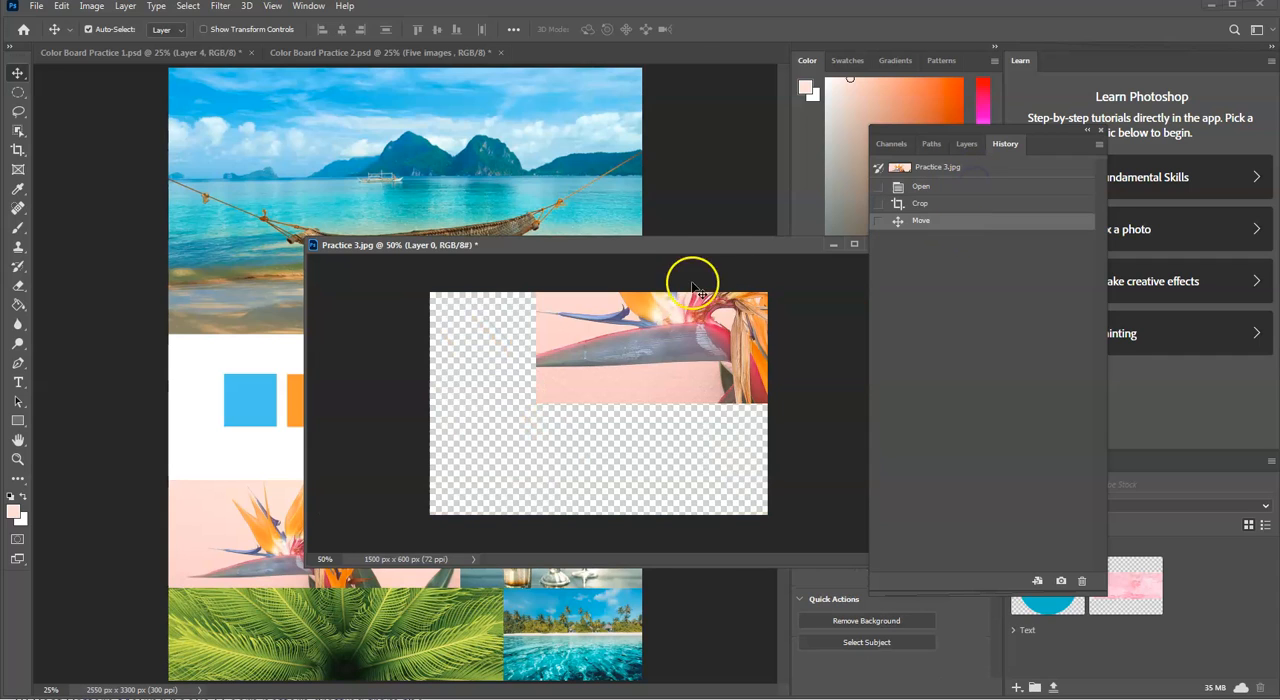
click(958, 211)
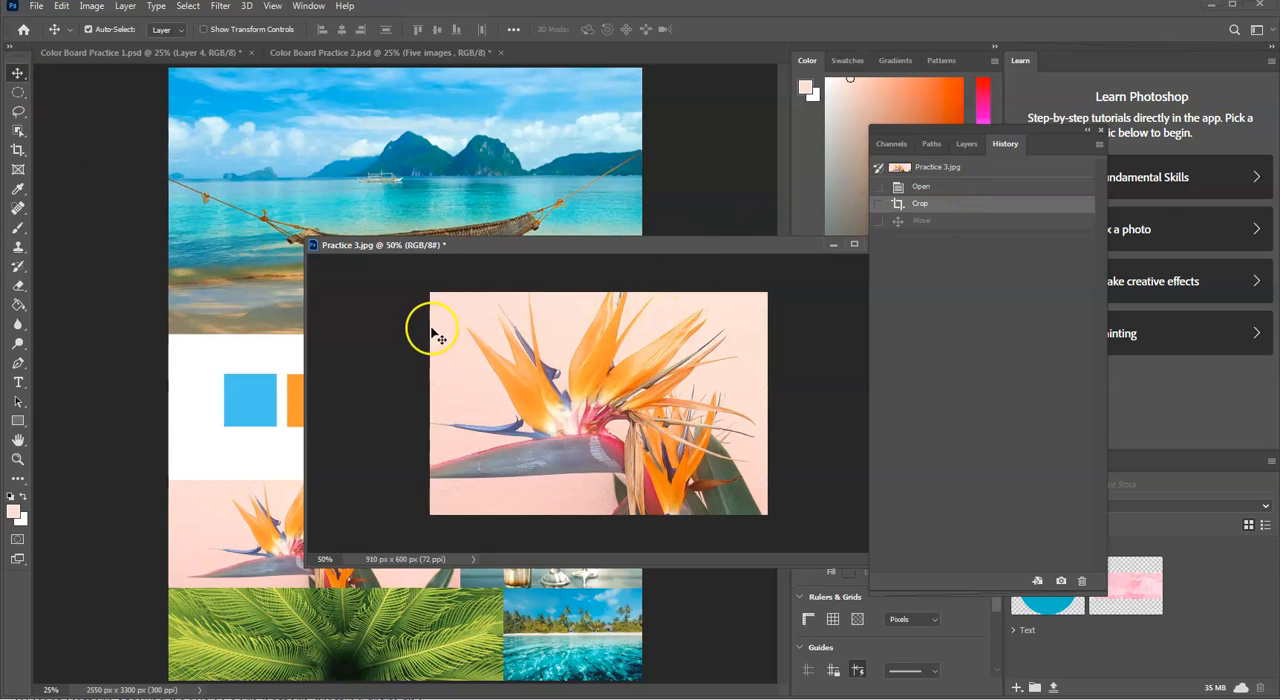
Step: Place the cropped flower over the hammock photo in Color Board Practice 1.psd and copy it back into Practice 3.jpg
click(203, 162)
drag(537, 245, 903, 458)
click(230, 220)
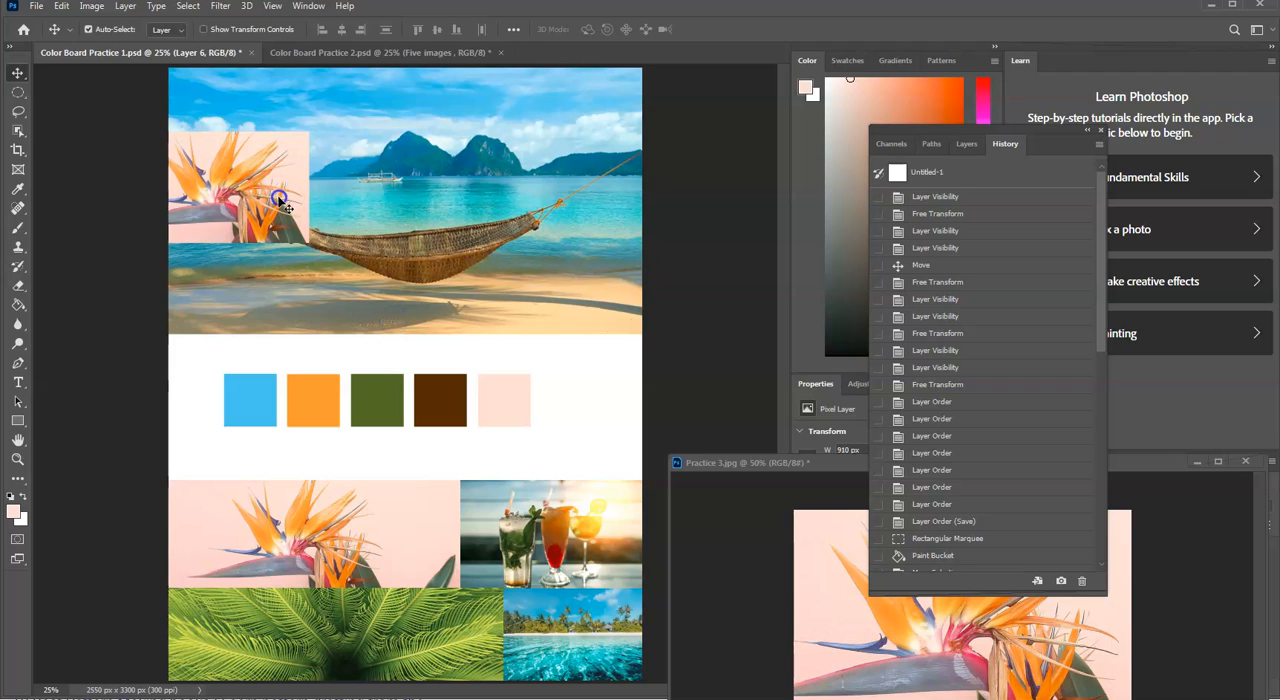
drag(323, 183, 1130, 698)
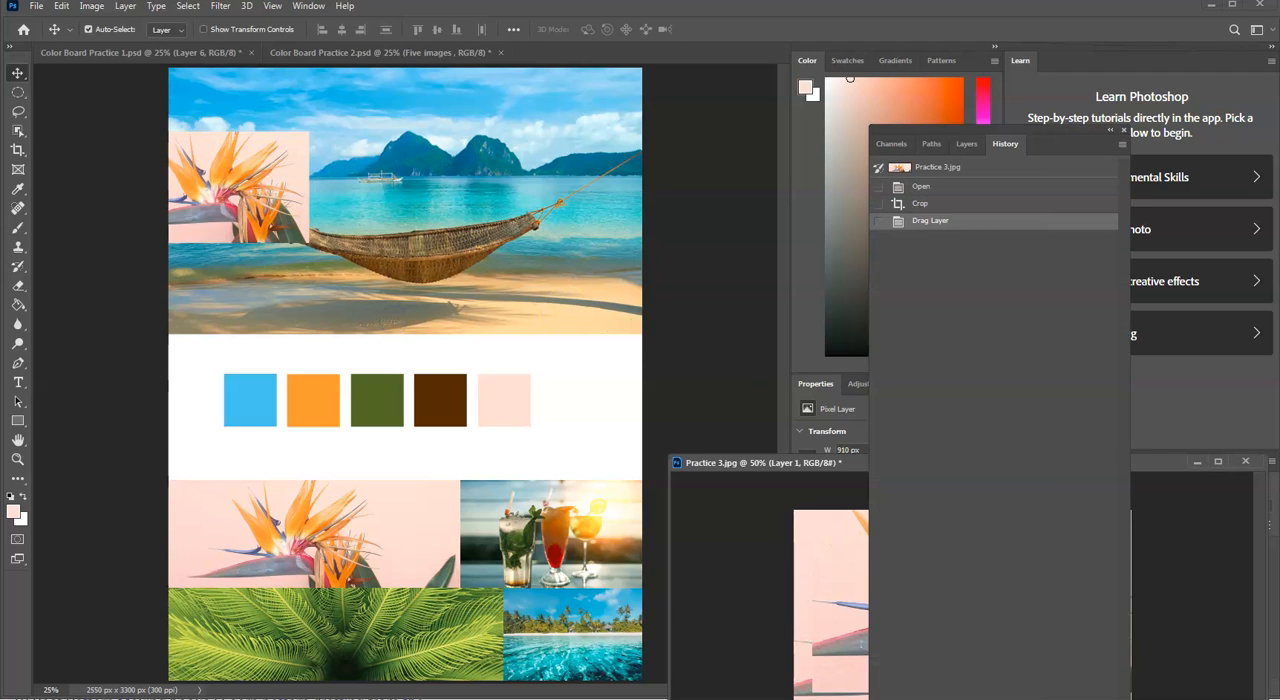
Step: Remove the flower just placed in Color Board Practice 1.psd by returning to the Deselect history state before Drag Layer
drag(1063, 134, 965, 102)
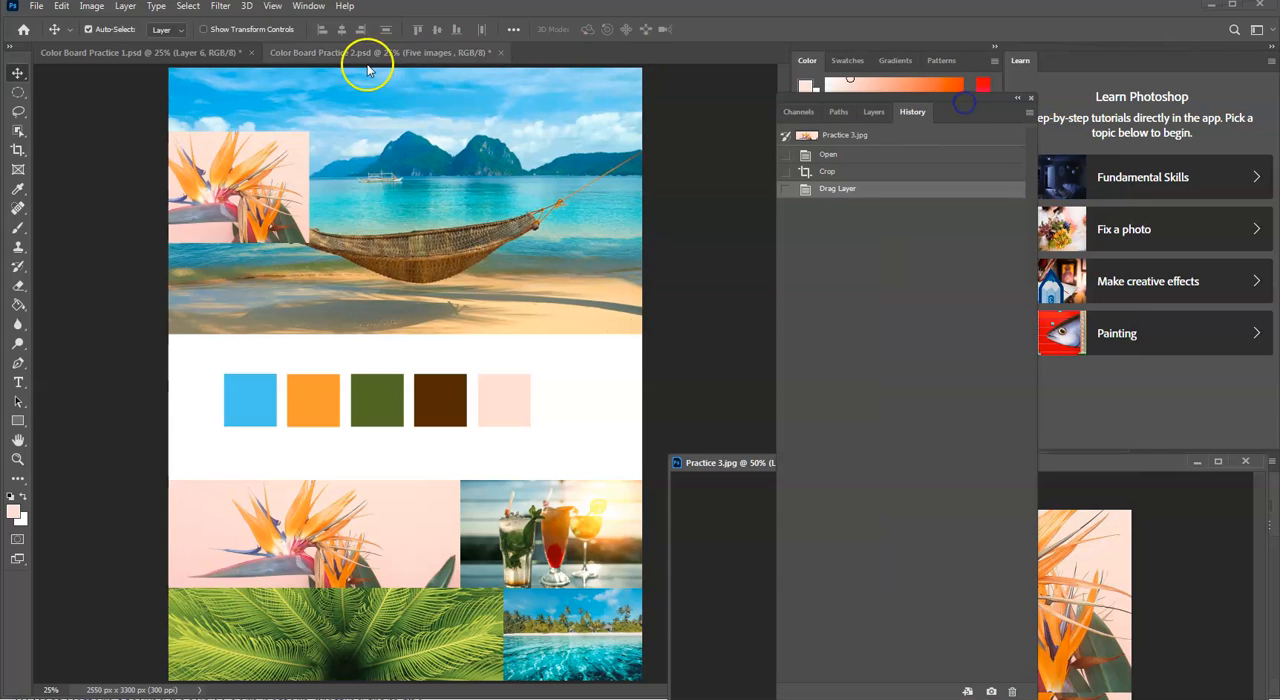
click(194, 50)
scroll(903, 531, down, 10)
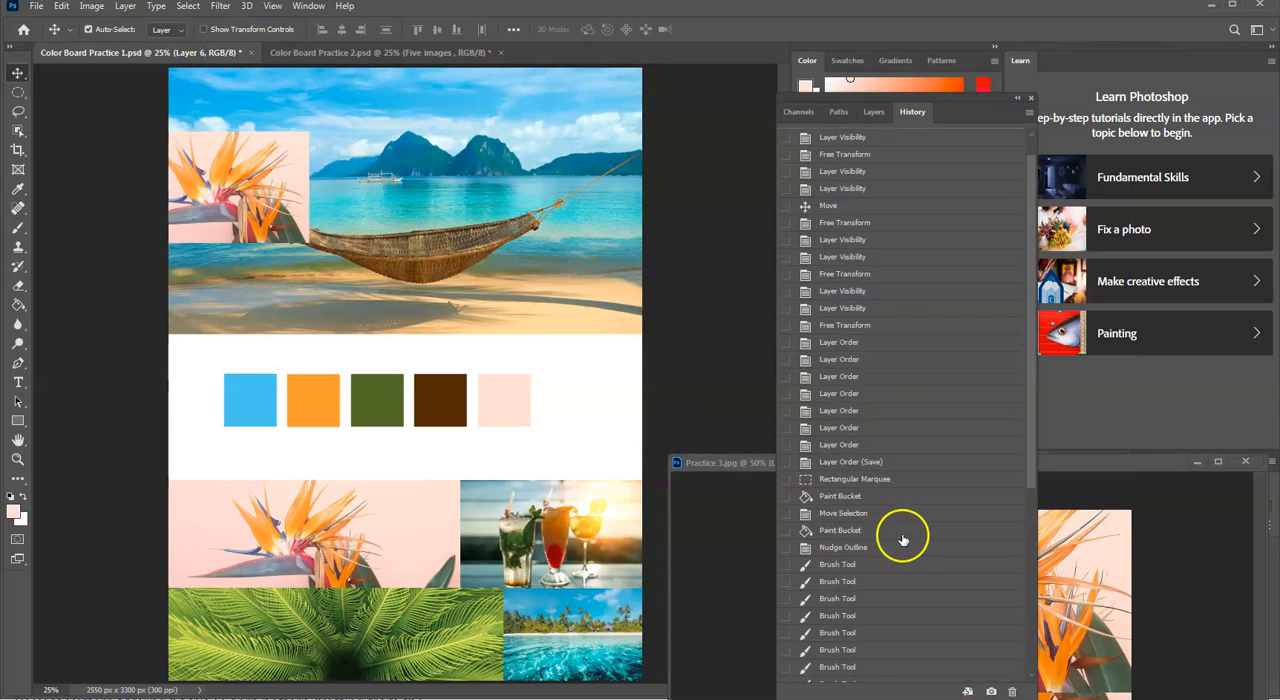
click(851, 657)
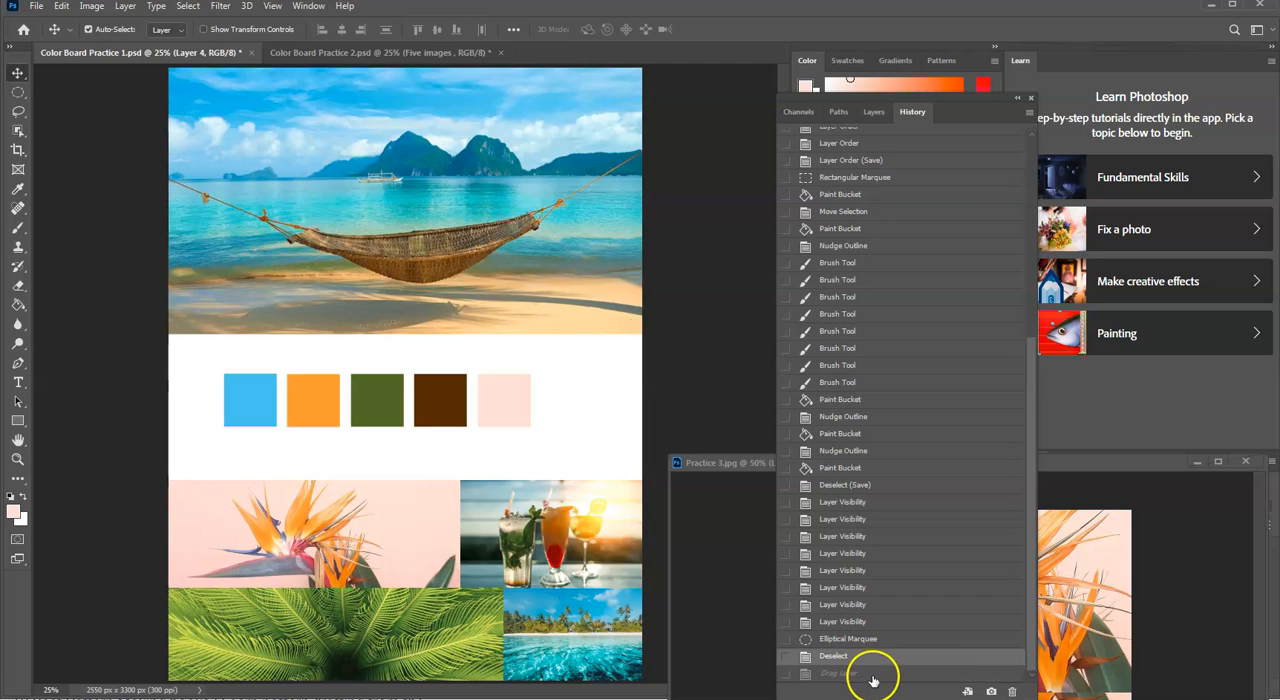
click(871, 673)
click(908, 656)
click(904, 676)
click(932, 658)
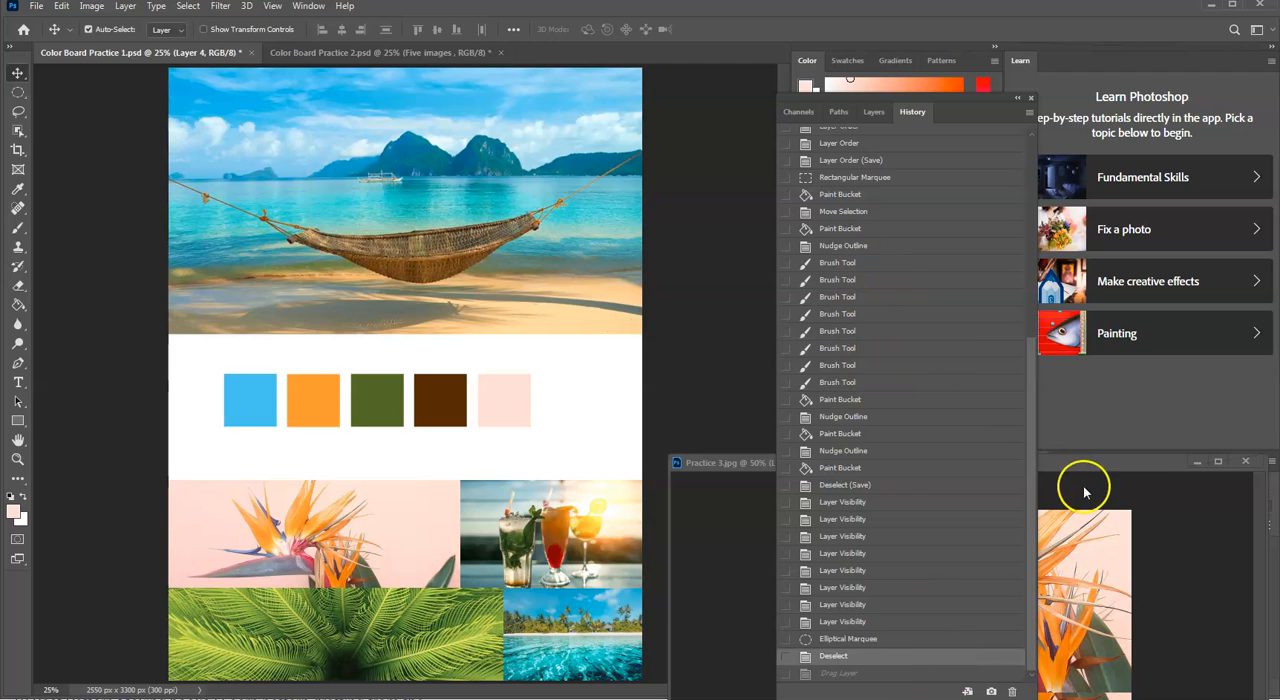
Step: Restore Practice 3.jpg to its original History snapshot and move its window off the color board
drag(1128, 463, 606, 145)
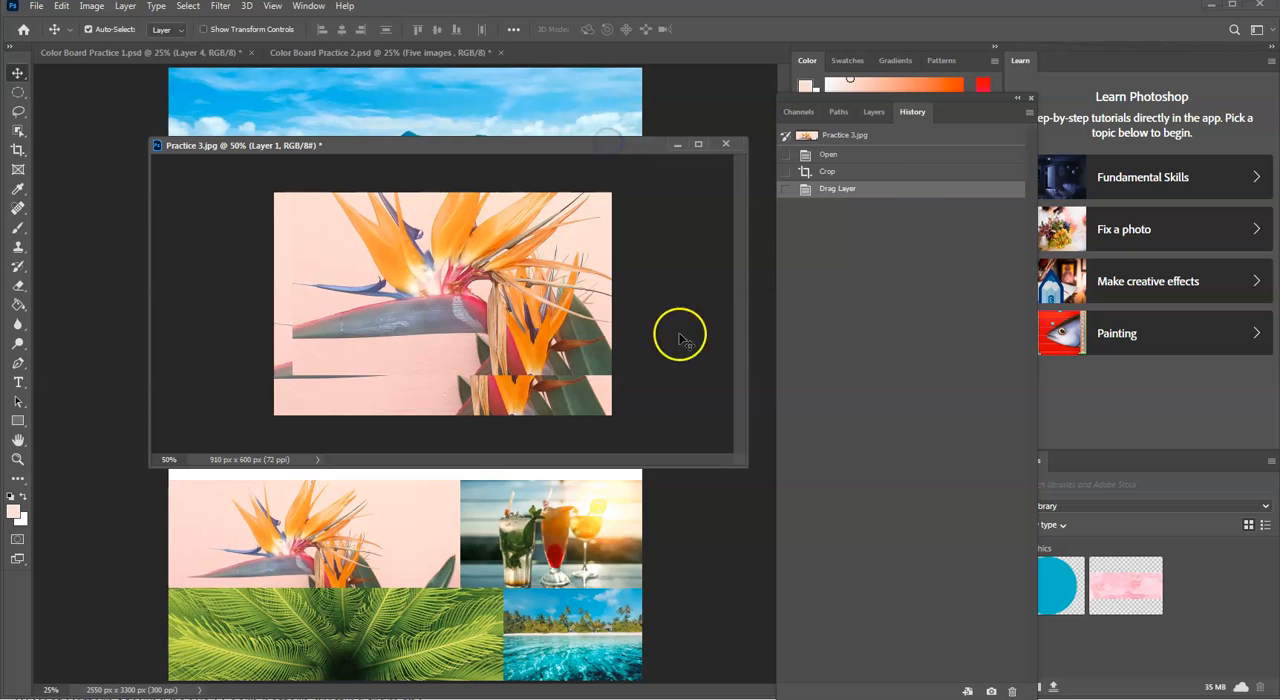
click(893, 137)
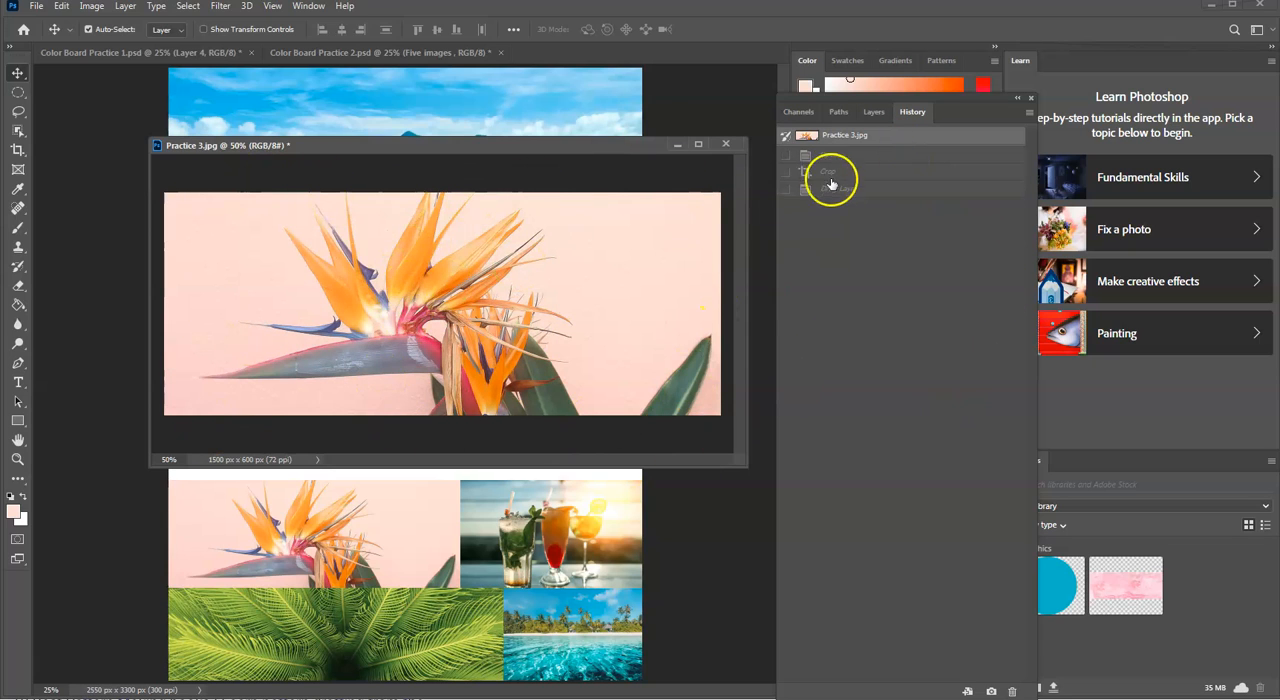
click(677, 144)
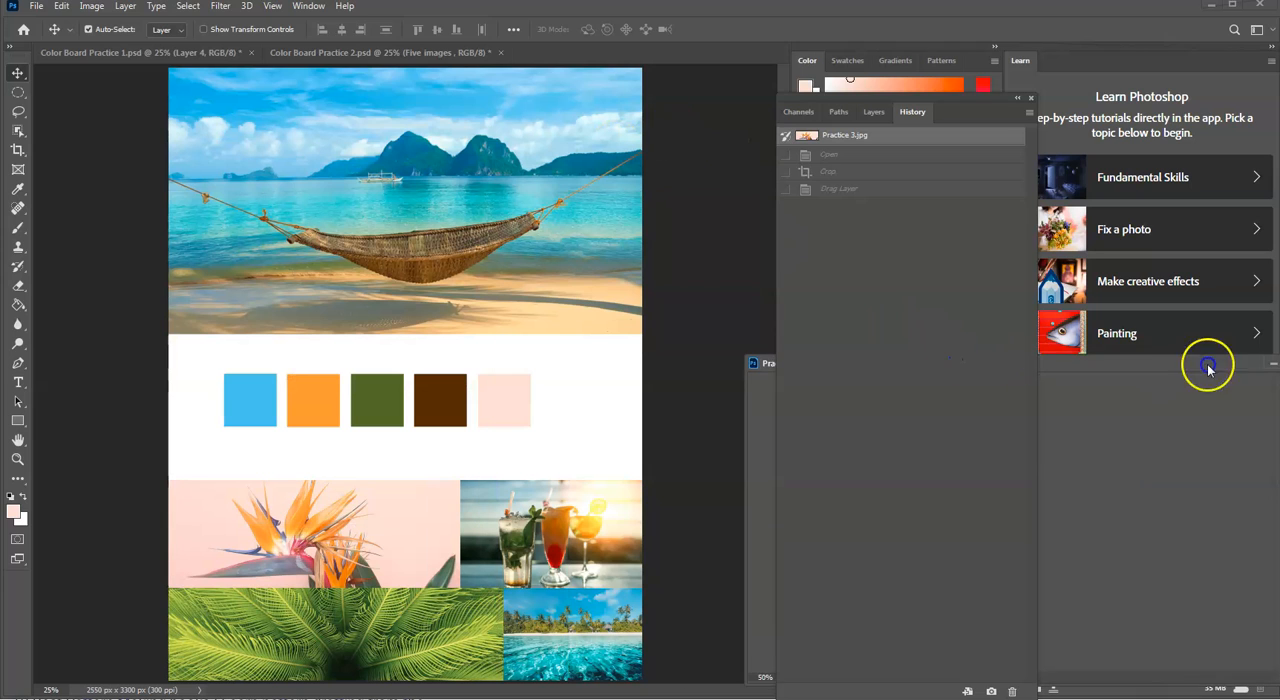
double_click(1172, 368)
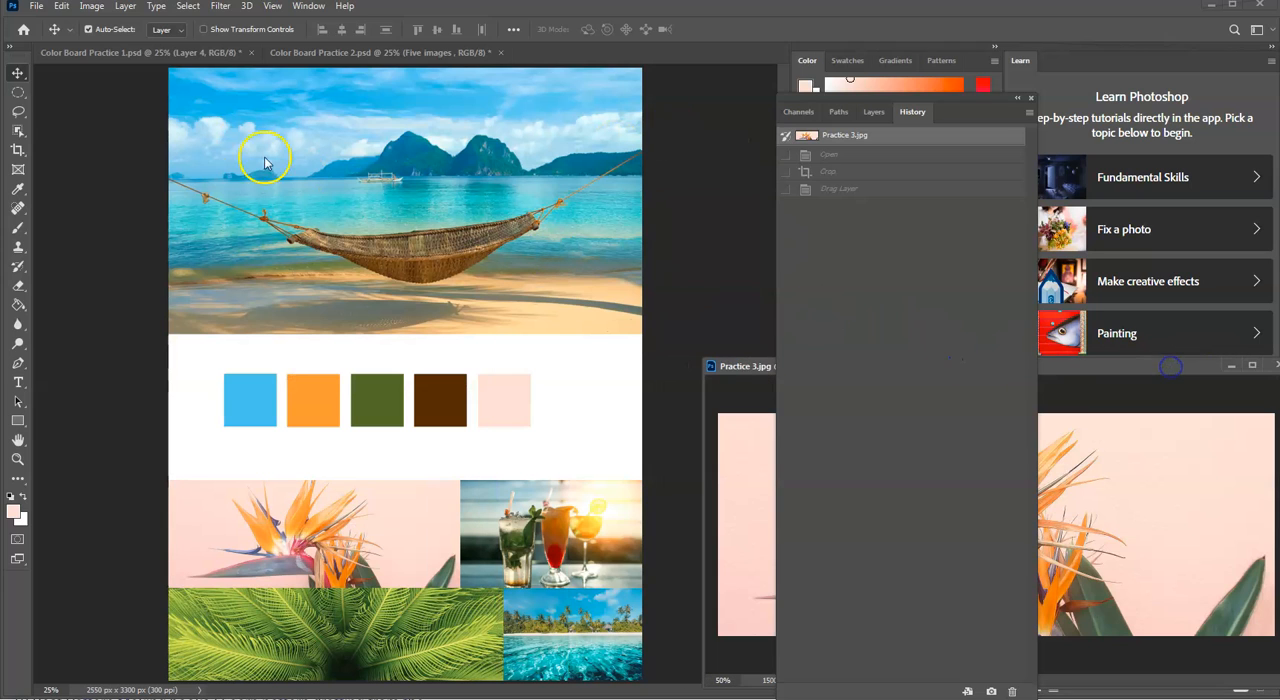
Step: Choose the Rectangular Marquee tool and bring up the Color Board Practice 2.psd document
click(18, 92)
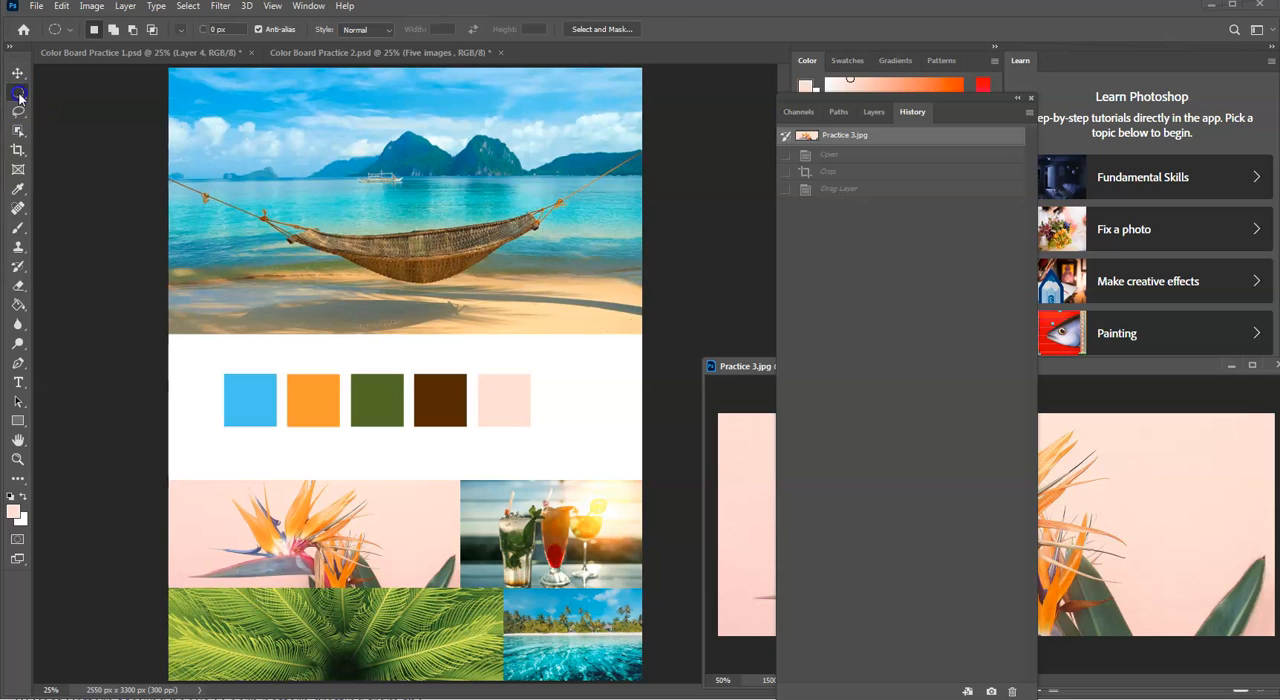
right_click(18, 92)
click(64, 95)
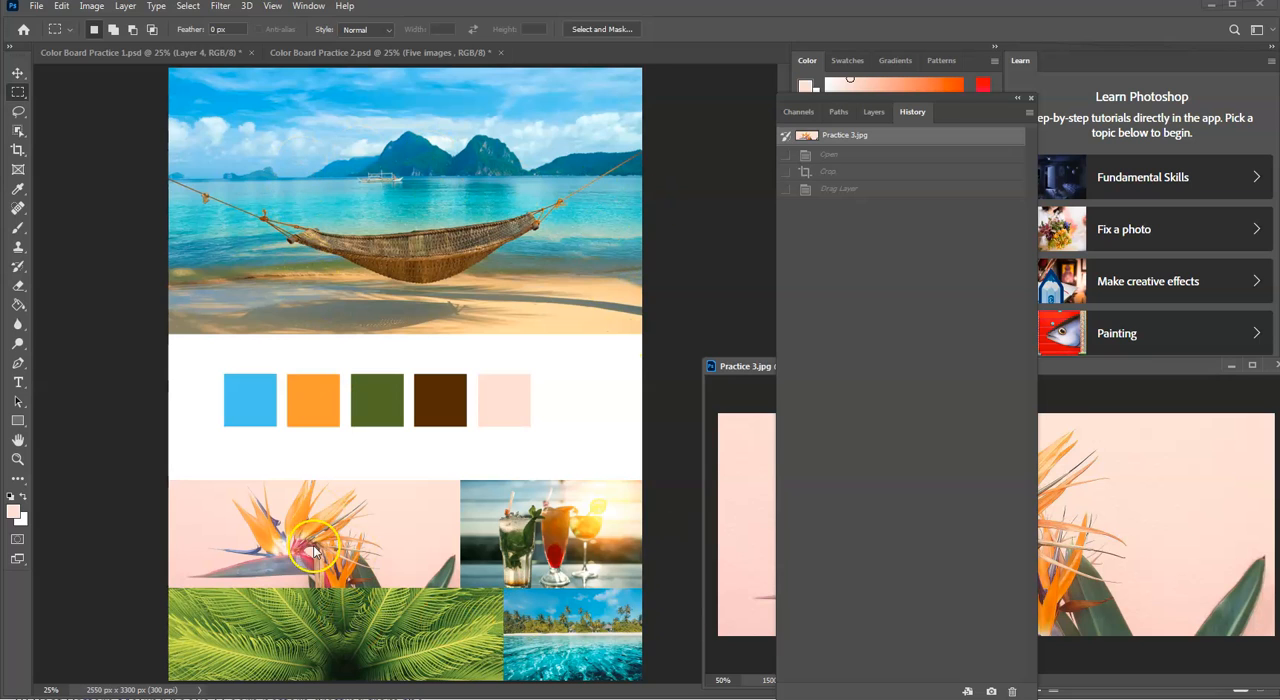
click(340, 53)
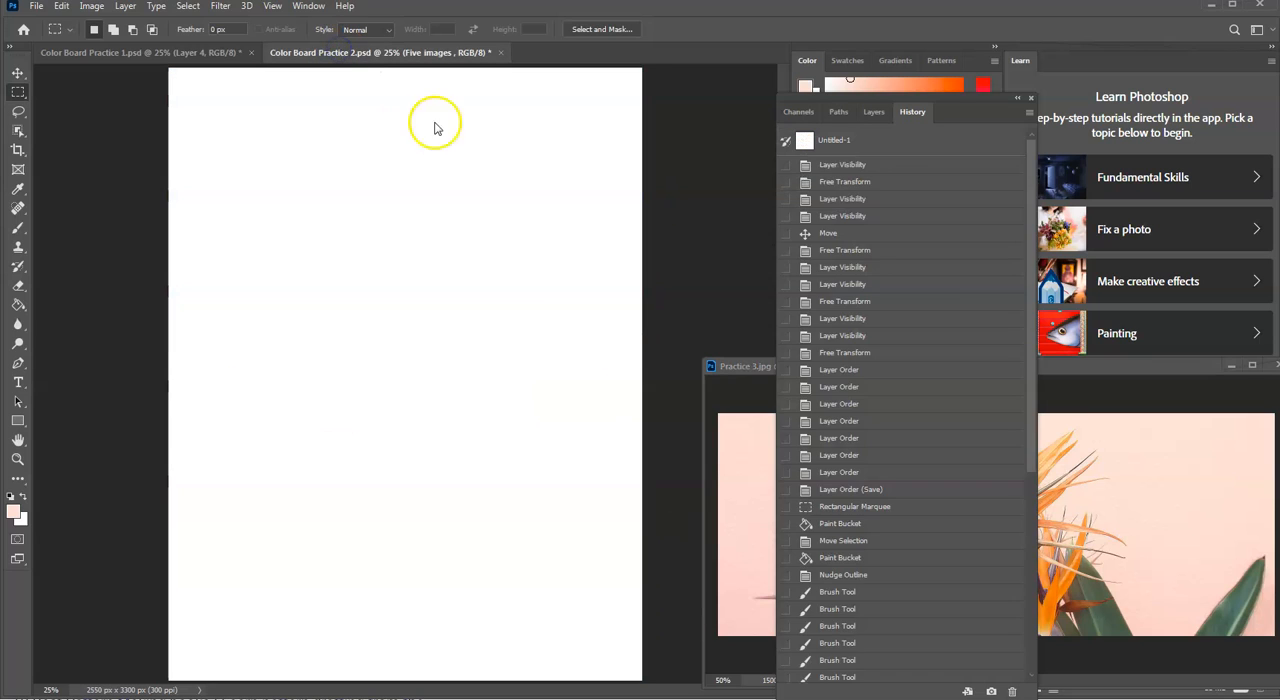